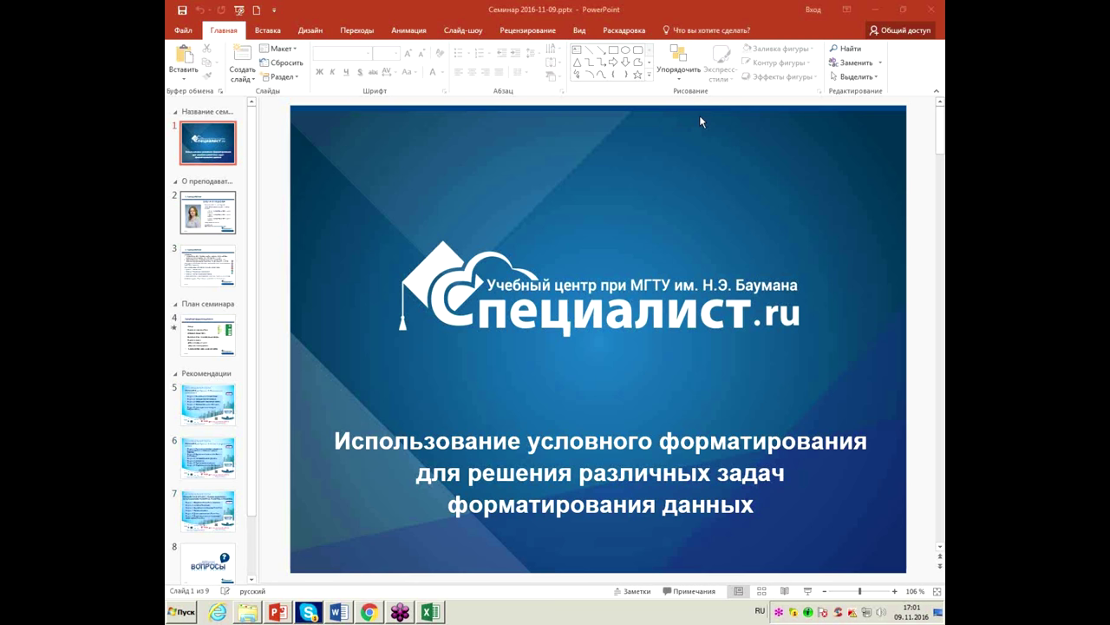
Start the seminar presentation as a slide show from the first slide
left_click(610, 208)
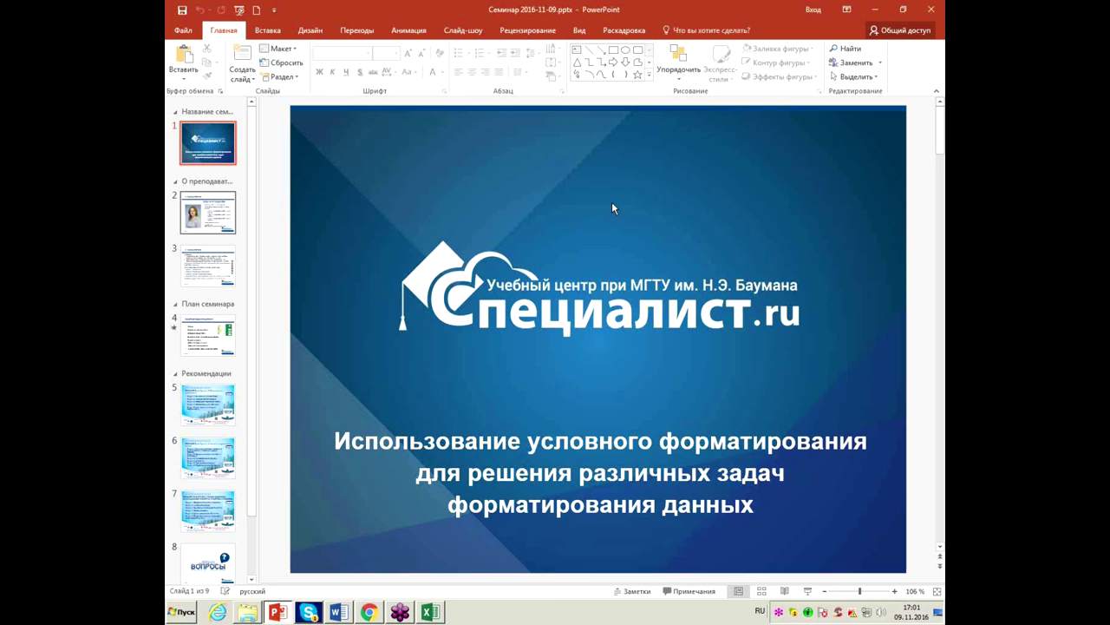
key("F5")
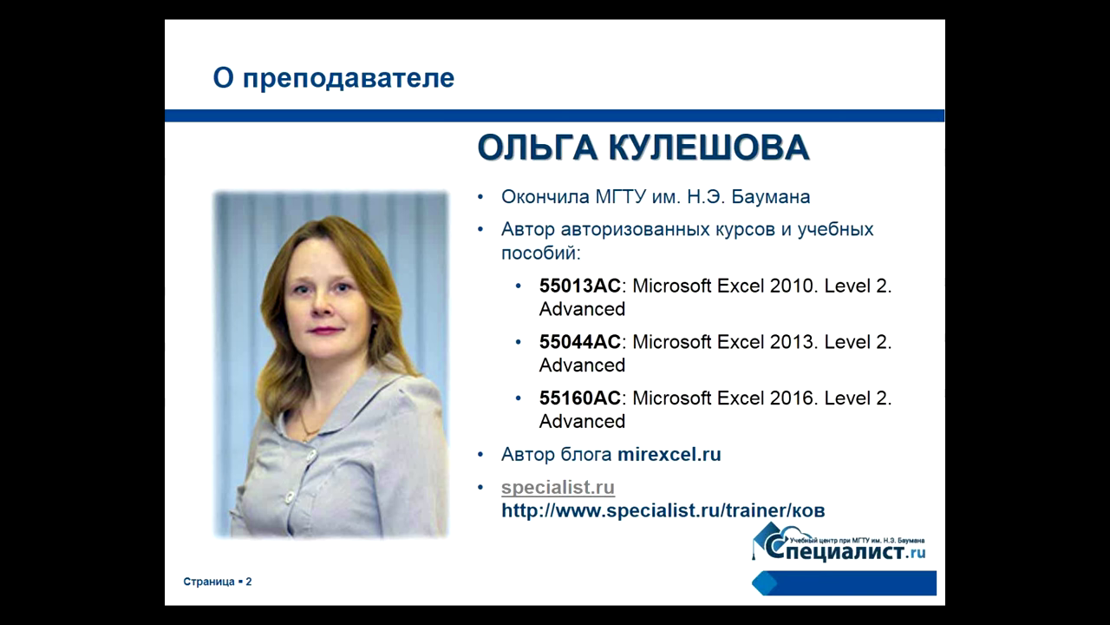
Advance past the publications slide to slide 4, 'Условное форматирование'
key("Right")
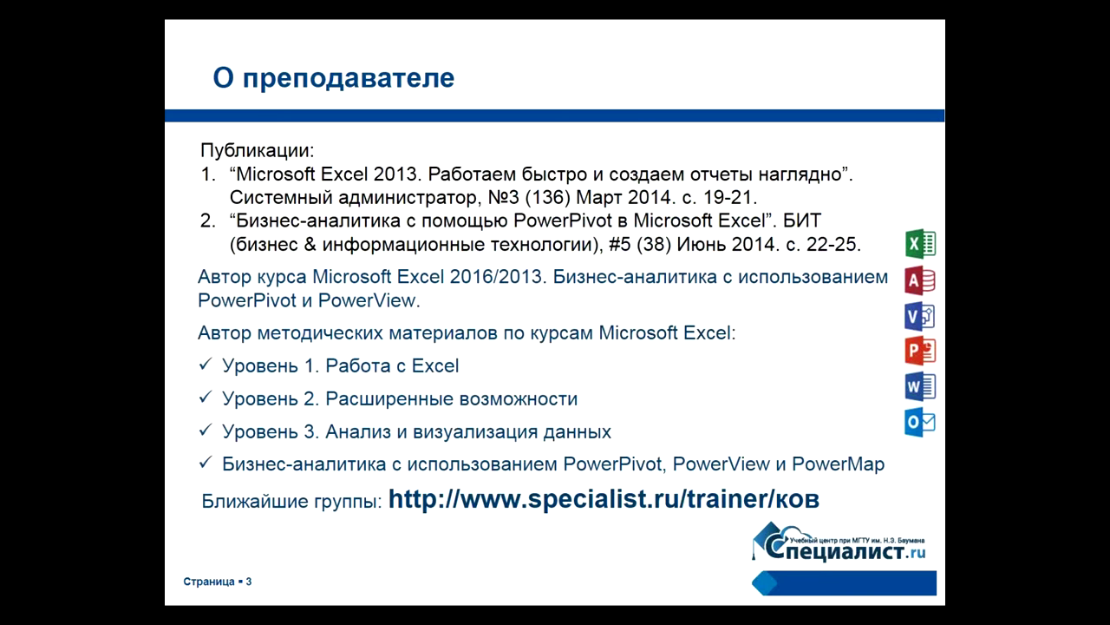
key("Right")
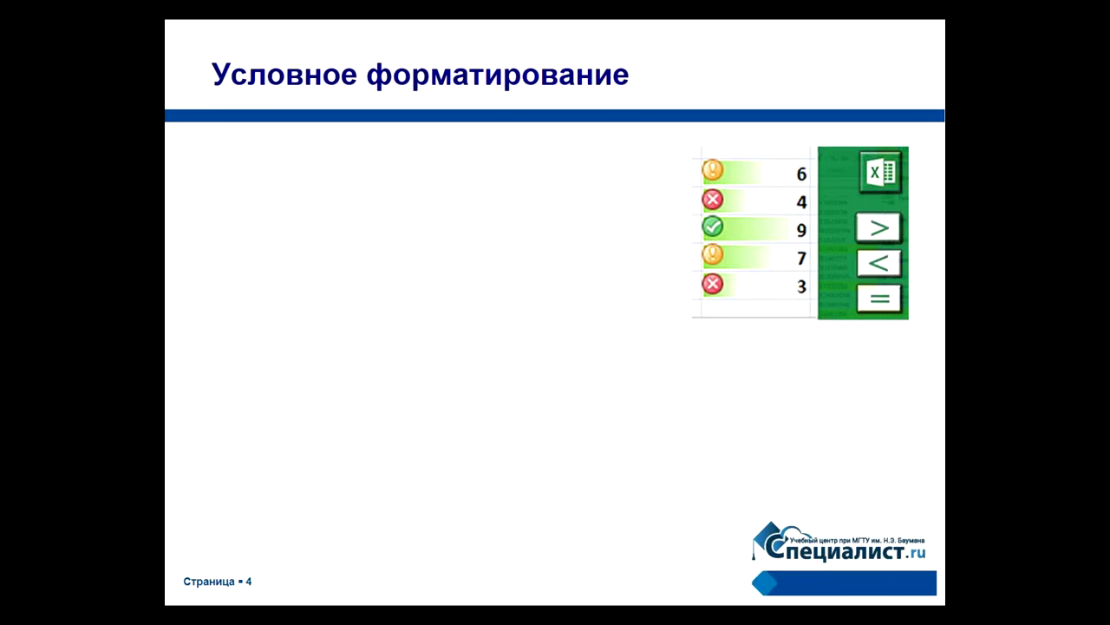
Play the next animation to show the '…Легенда' bullet
key("Right")
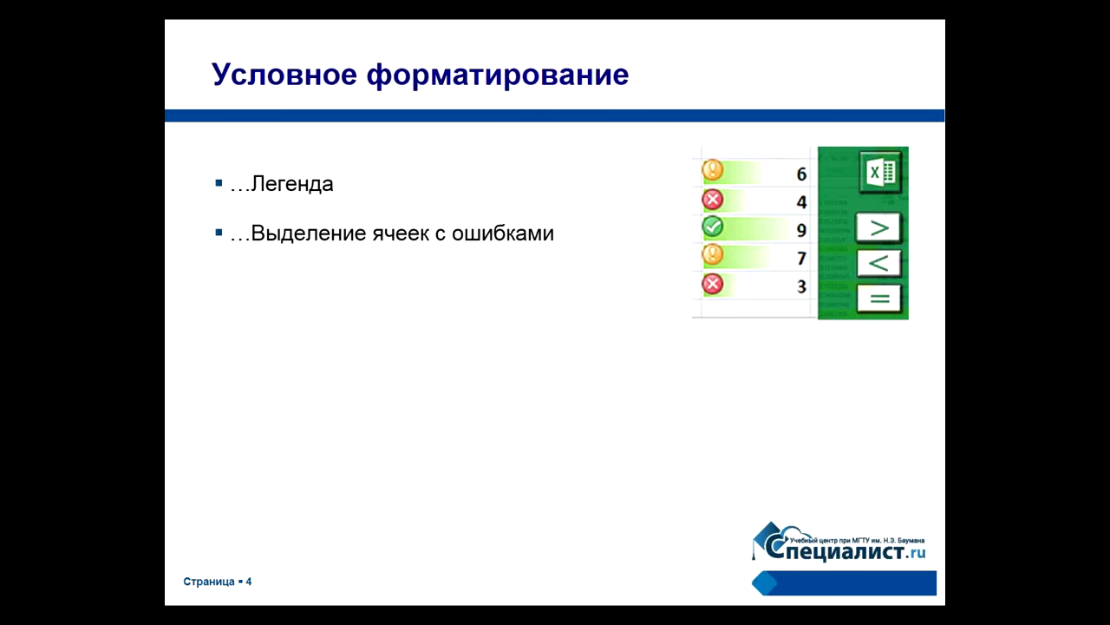
Animate in the table-comparison, missing-data and day-type row-highlighting bullets
key("Right")
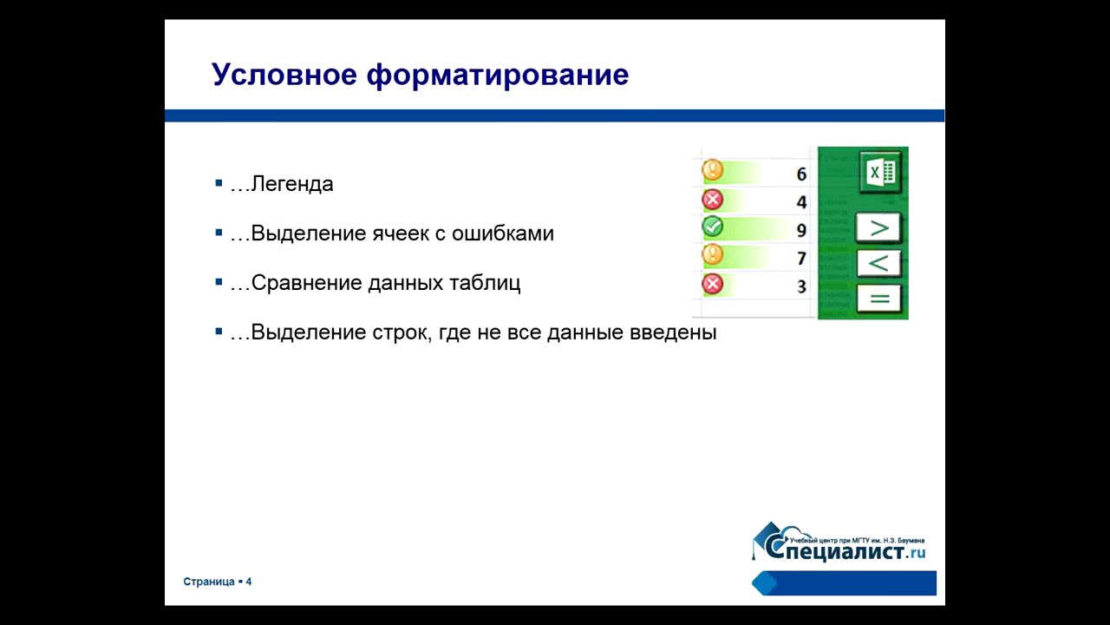
mouse_move(555, 616)
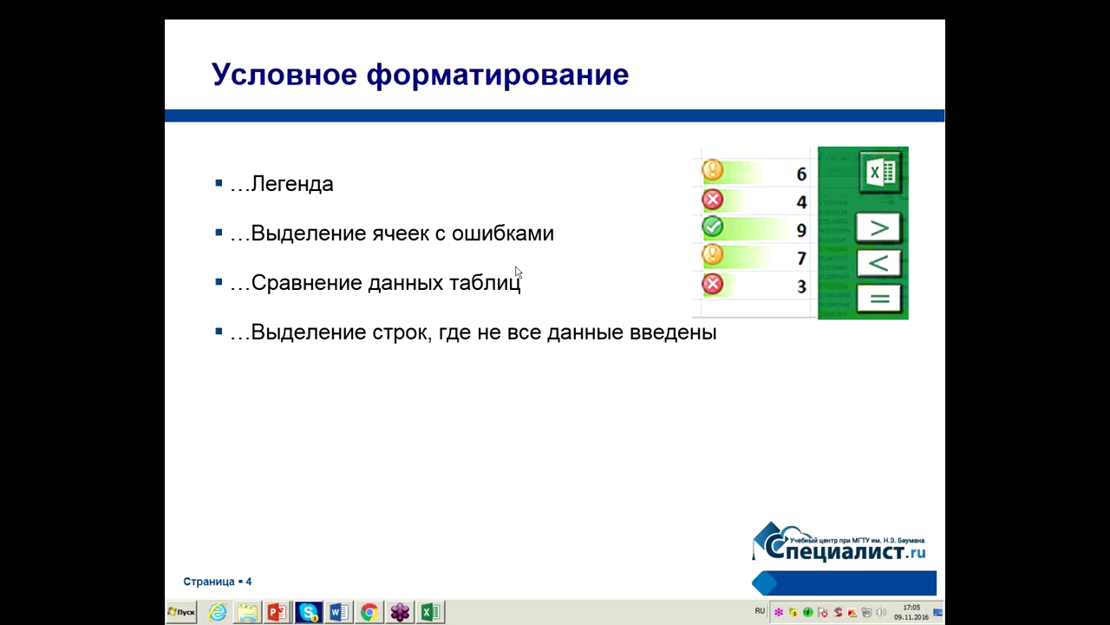
key("Right")
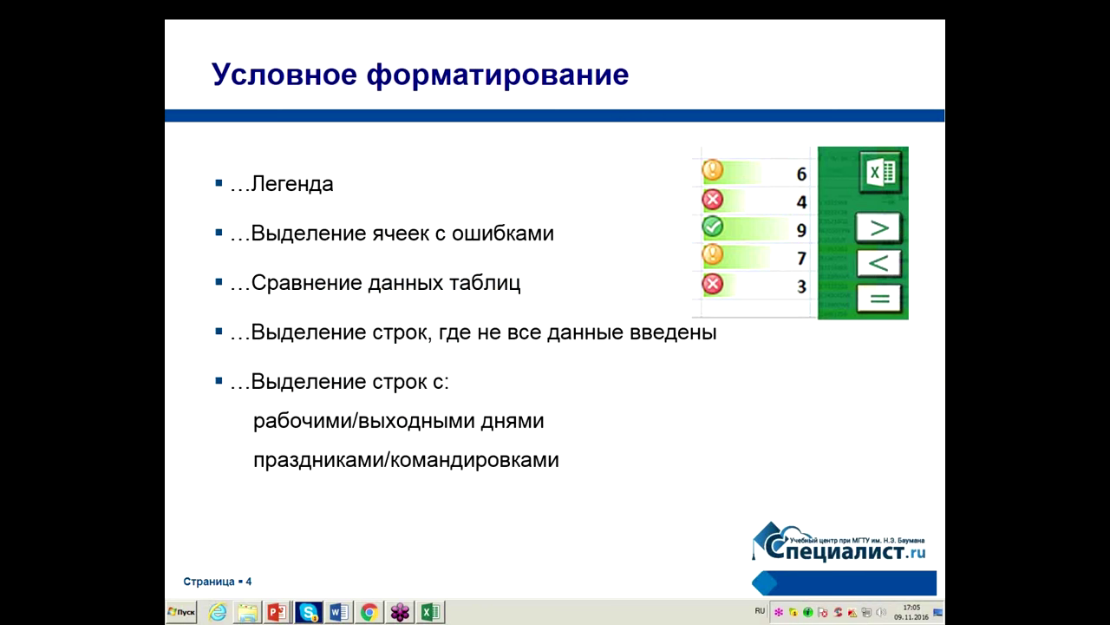
key("Right")
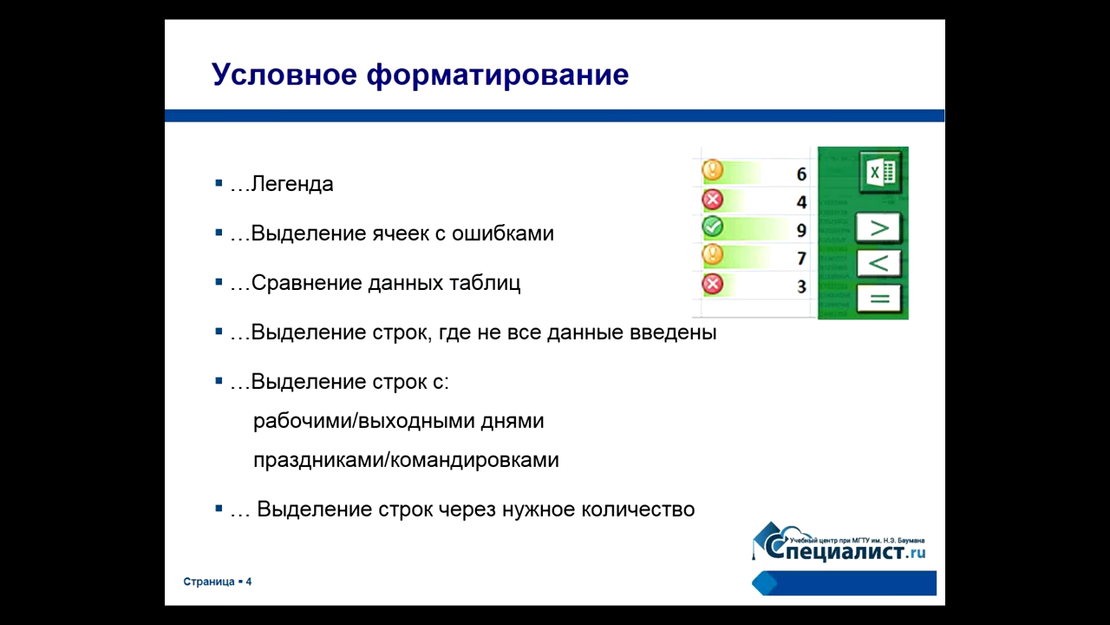
Switch from the slide show toward the Excel workbook with Alt+Tab
key("alt+Tab")
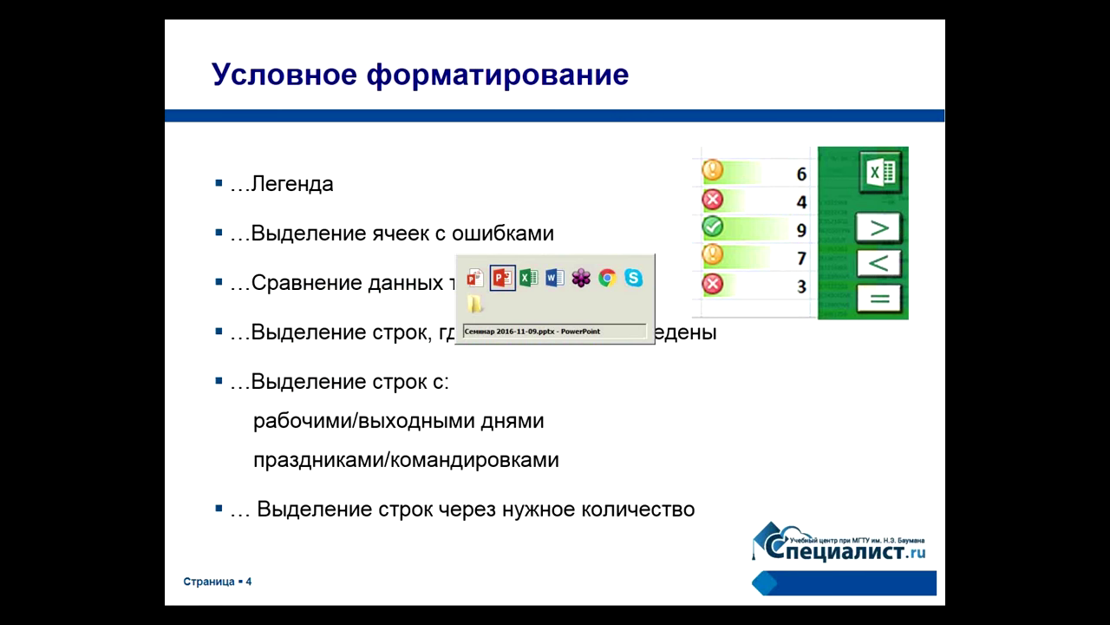
Bring up Источник 2016-11-09.xlsx on the ЛЕГЕНДА sheet with its quantity and legend tables
key("alt+Tab")
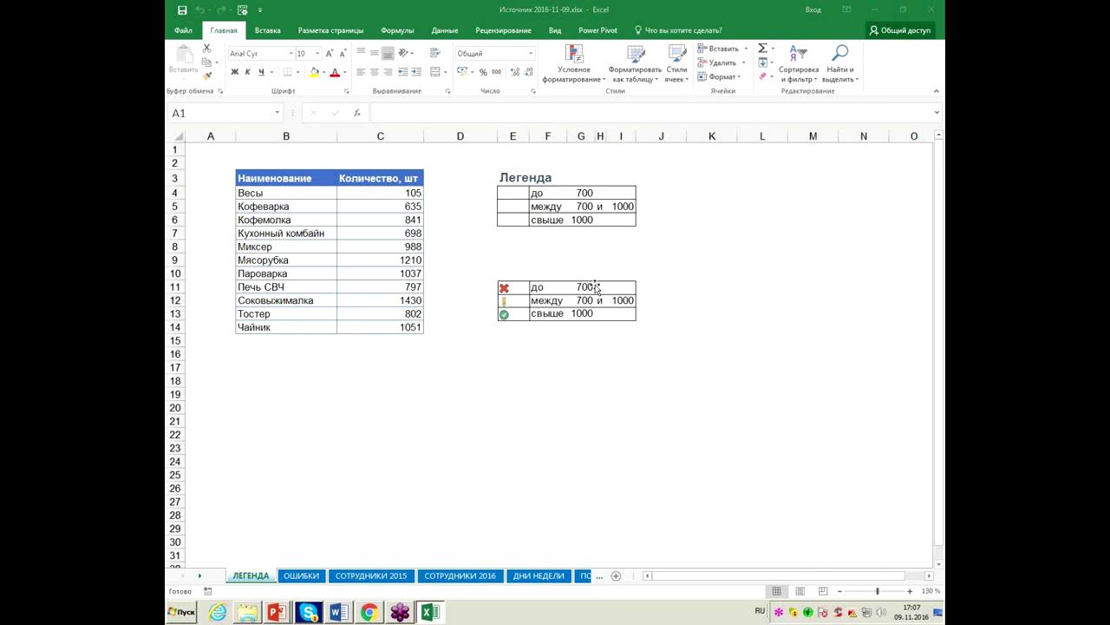
Deselect the legend picture and select the Количество values C4:C14
left_click(616, 304)
left_click(471, 309)
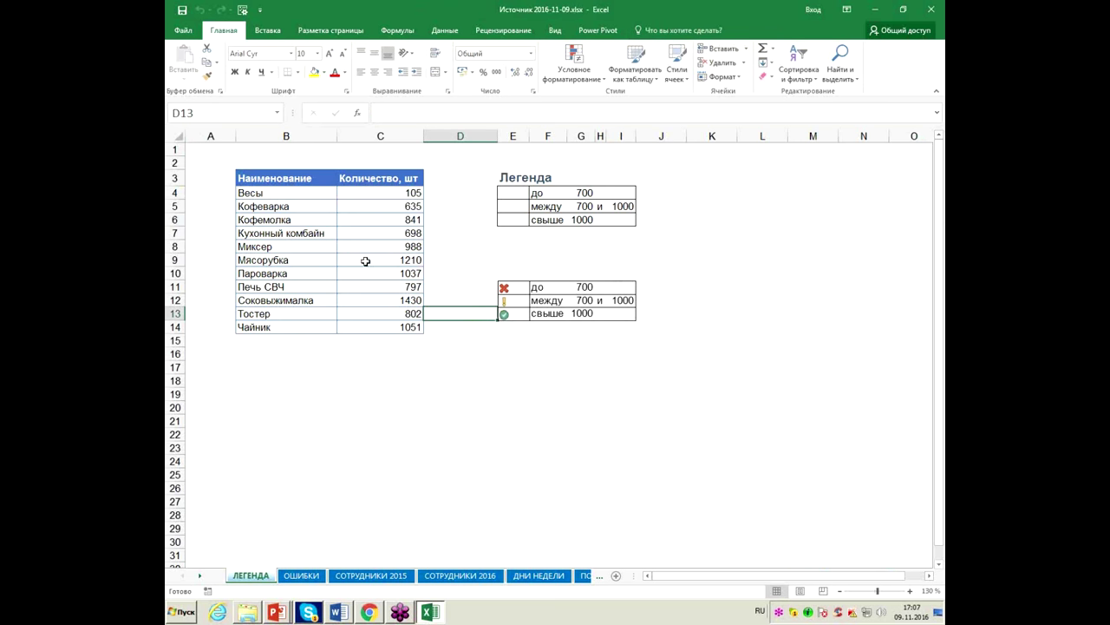
left_click(429, 365)
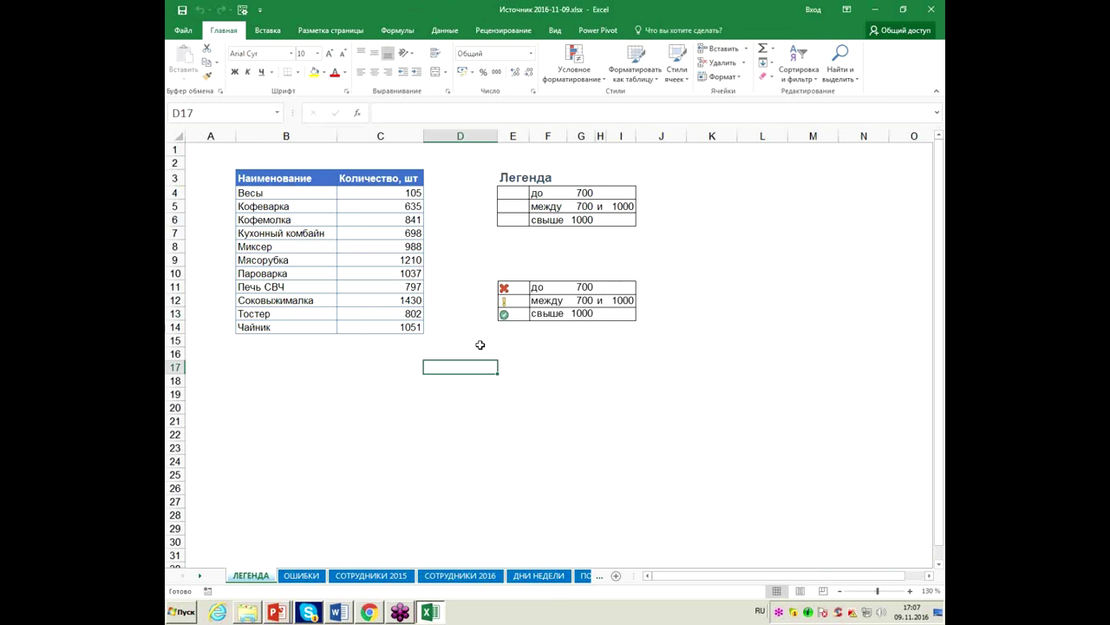
left_click_drag(380, 190, 400, 327)
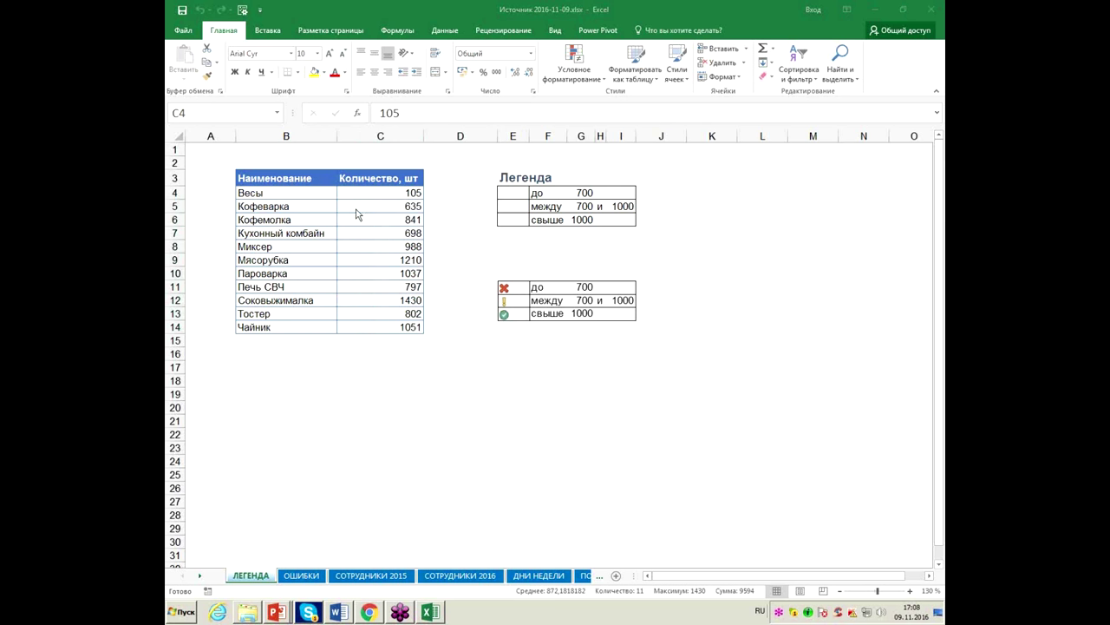
Start a custom icon-set rule for C4:C14 via Icon Sets > More Rules
left_click(597, 82)
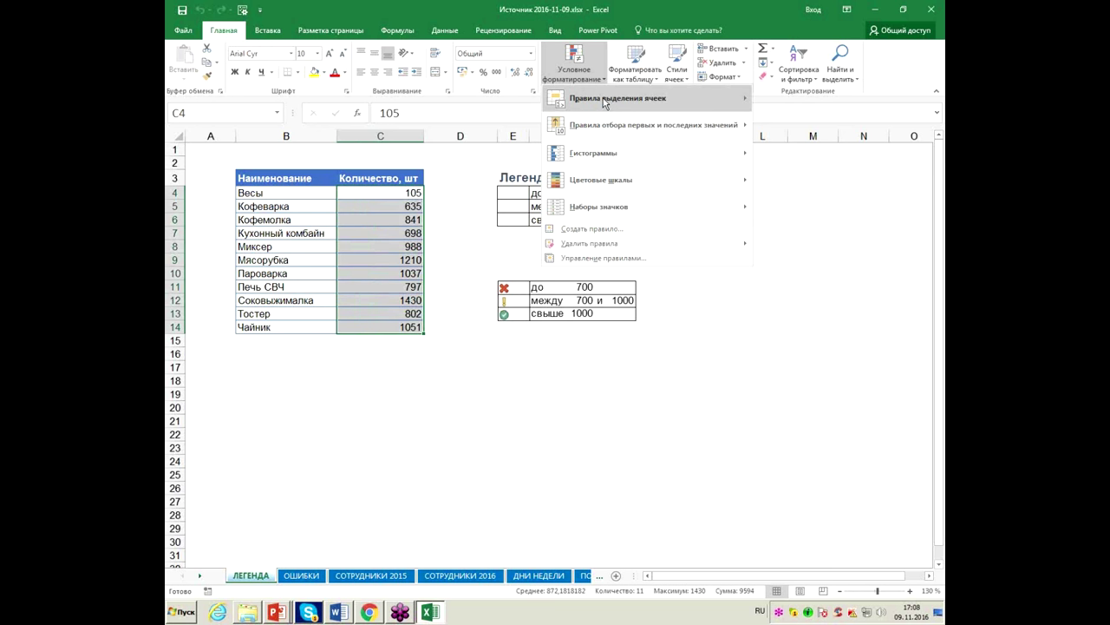
mouse_move(606, 102)
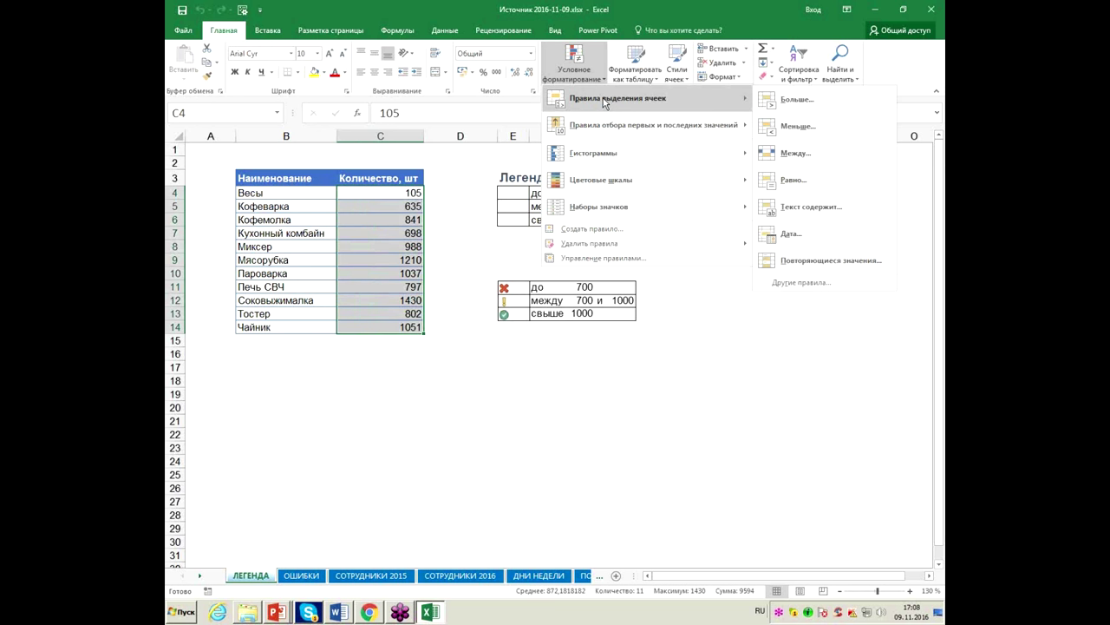
mouse_move(626, 152)
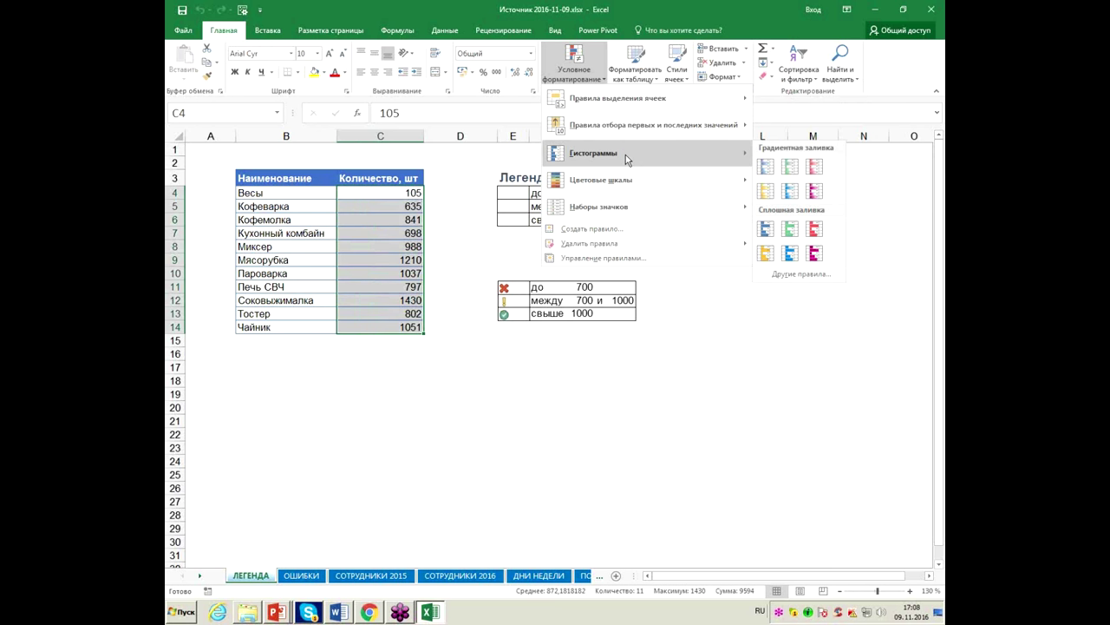
mouse_move(620, 183)
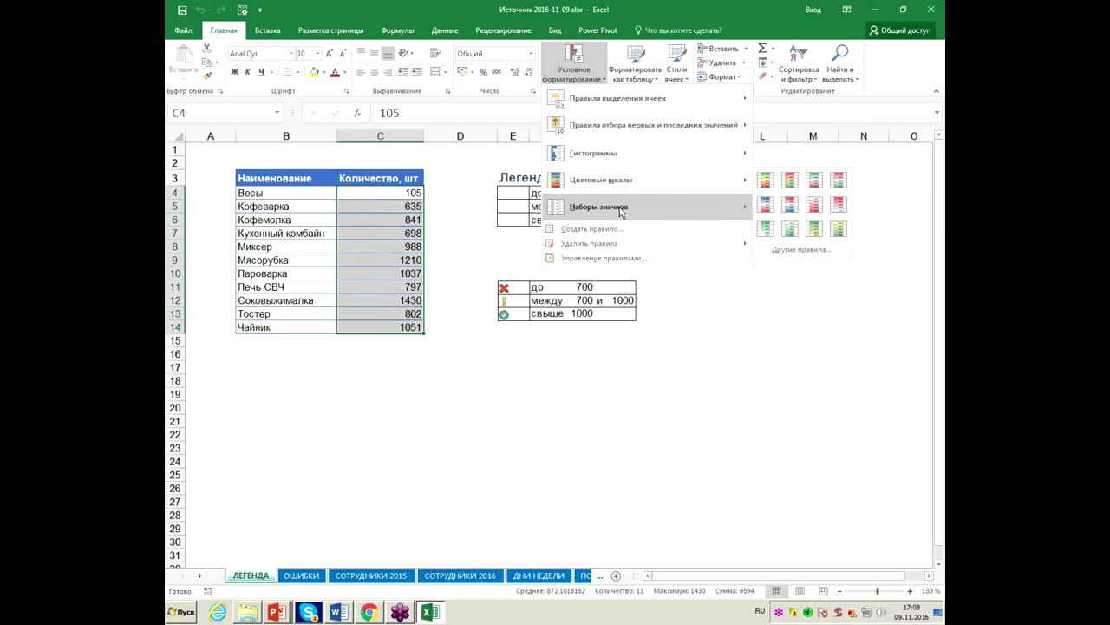
mouse_move(621, 210)
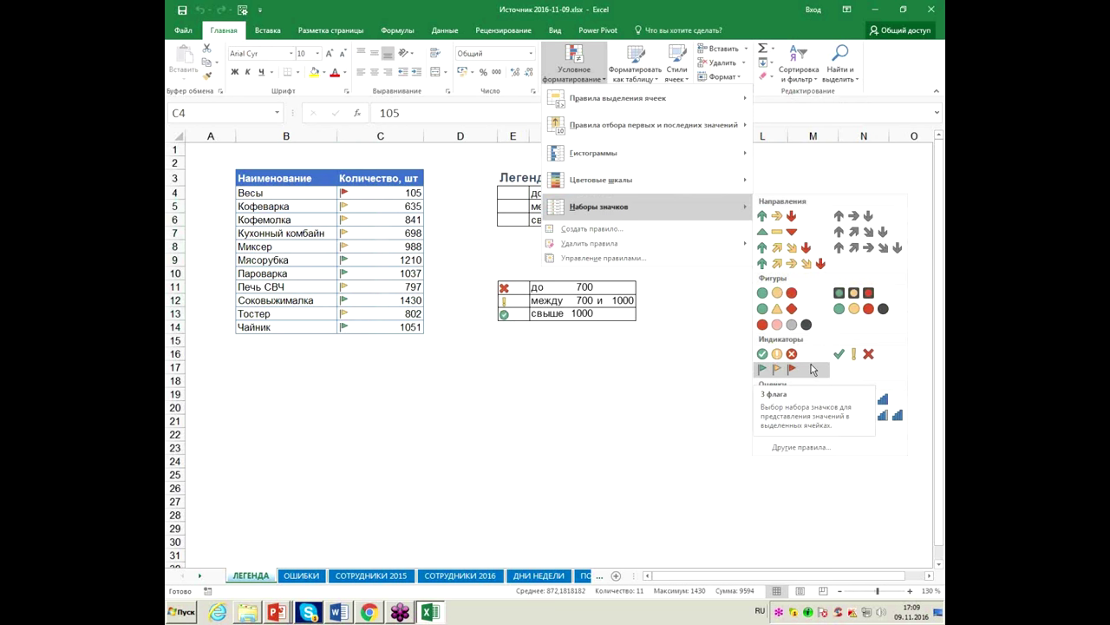
left_click(854, 452)
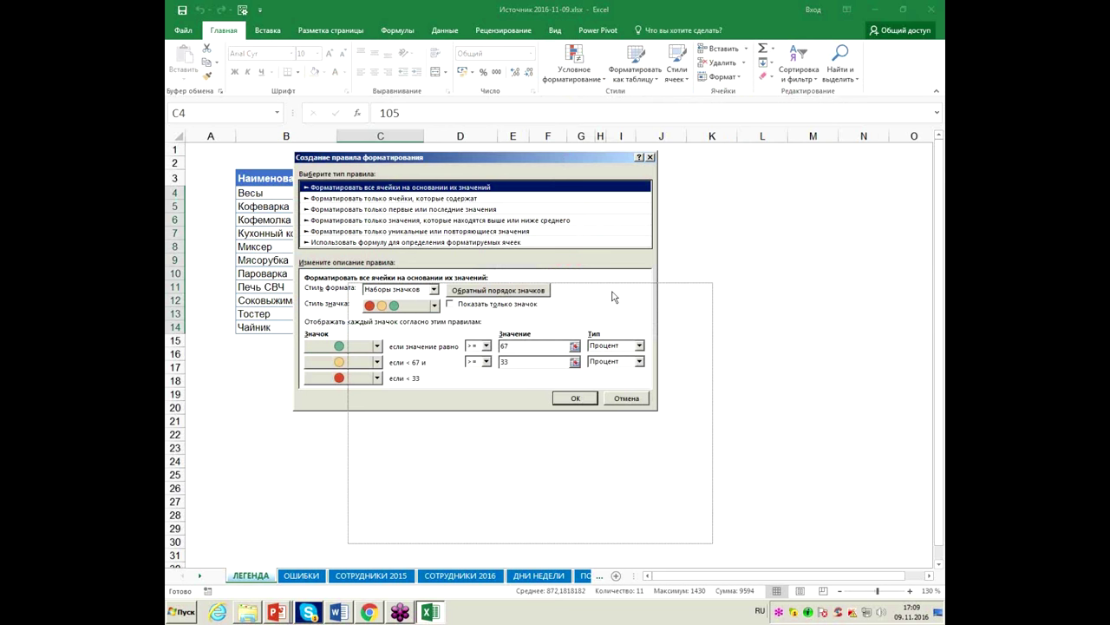
Move the rule dialog off the table and change both threshold types from Процент to Число
left_click_drag(558, 164, 745, 278)
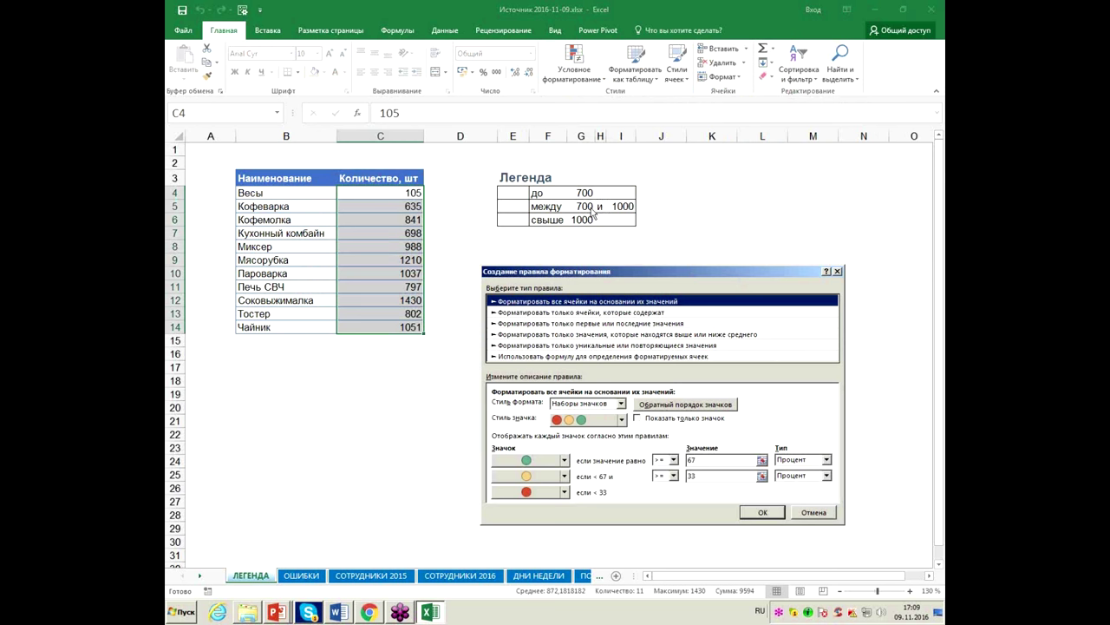
left_click_drag(657, 274, 649, 243)
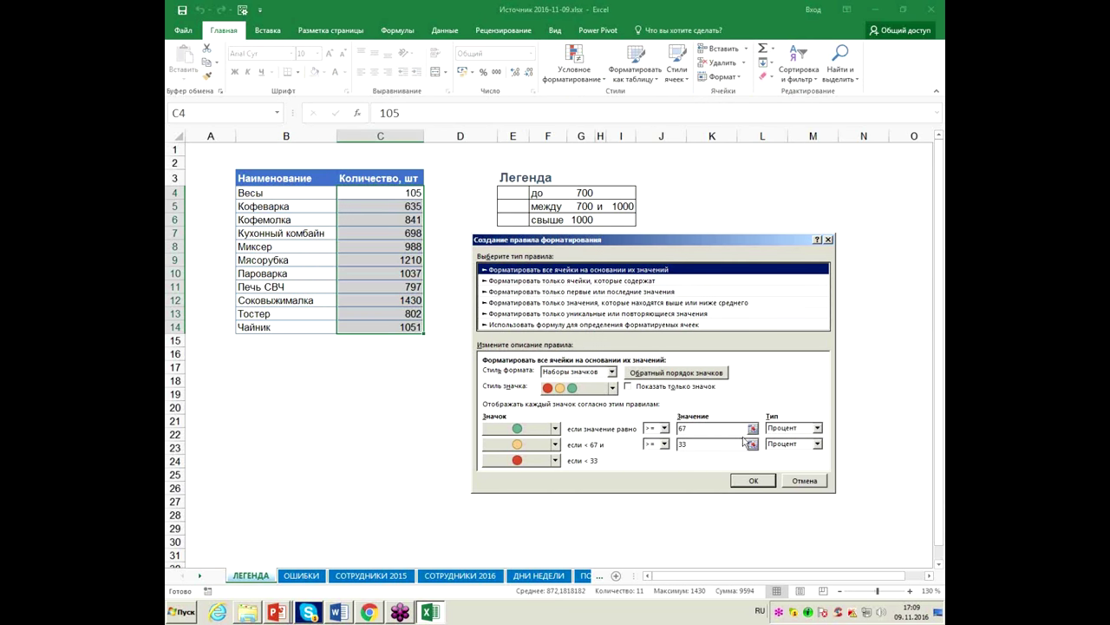
left_click(817, 428)
left_click(807, 439)
left_click(817, 443)
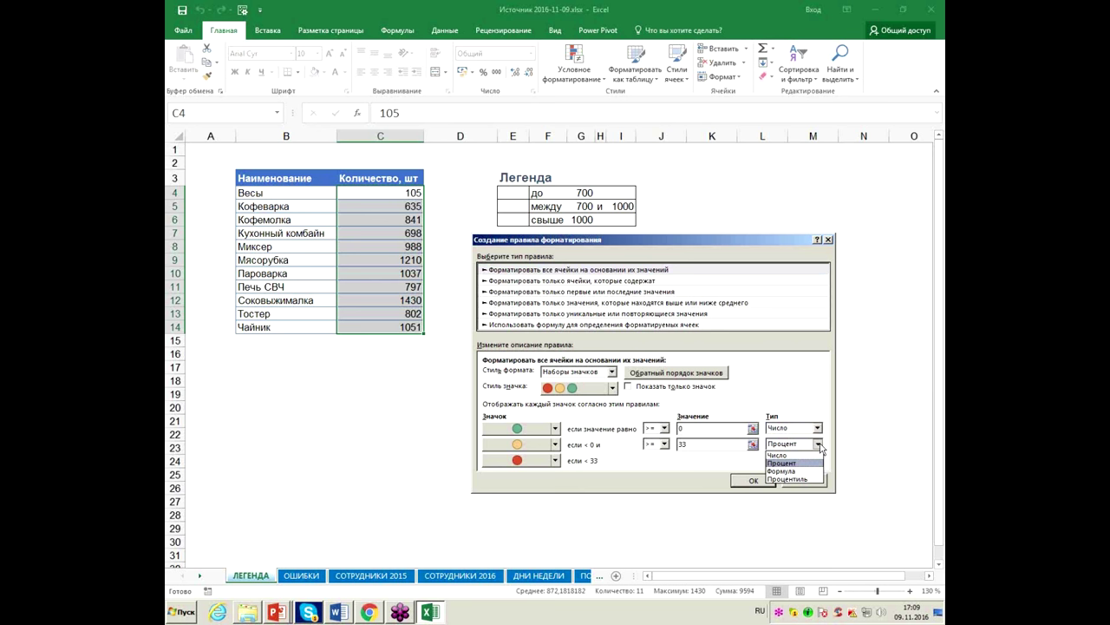
left_click(804, 455)
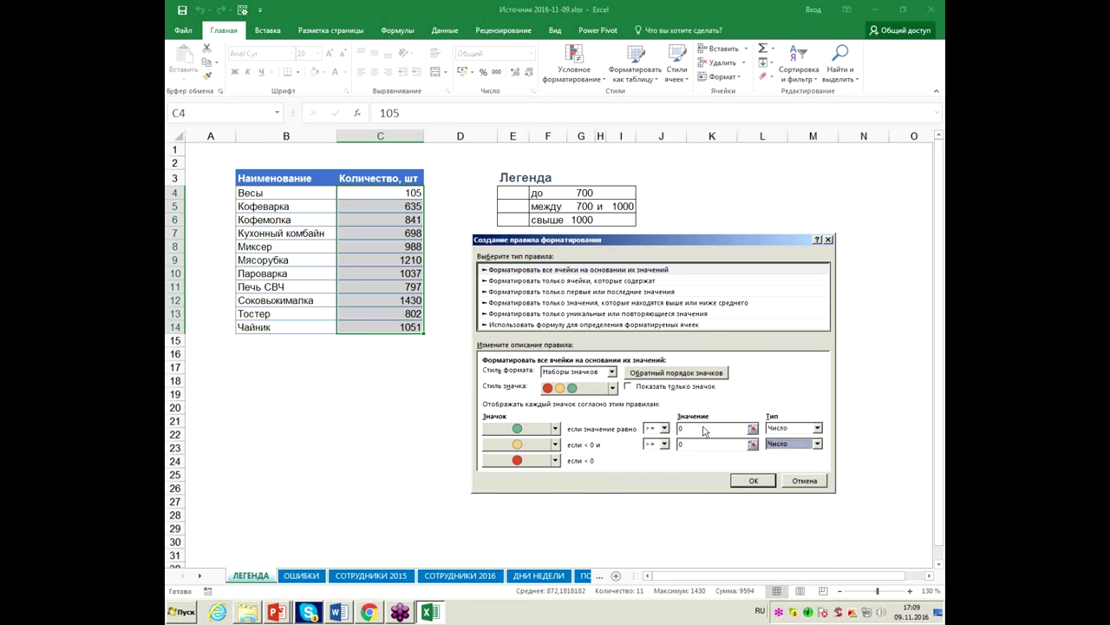
left_click(674, 443)
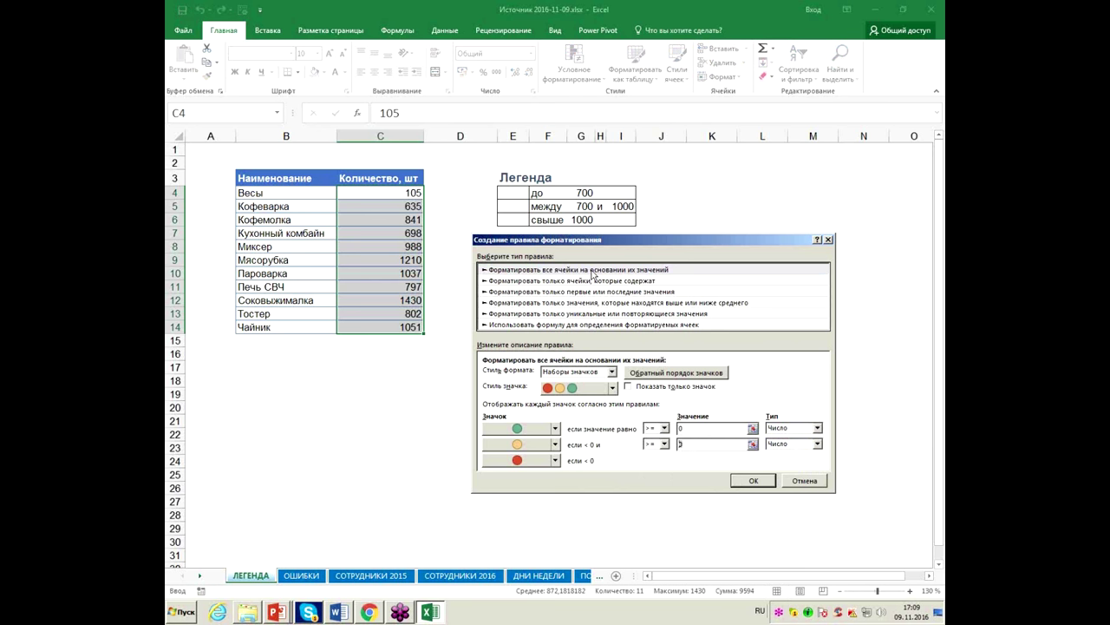
Point the thresholds at legend cells, setting the second value to =$G$6
left_click(584, 192)
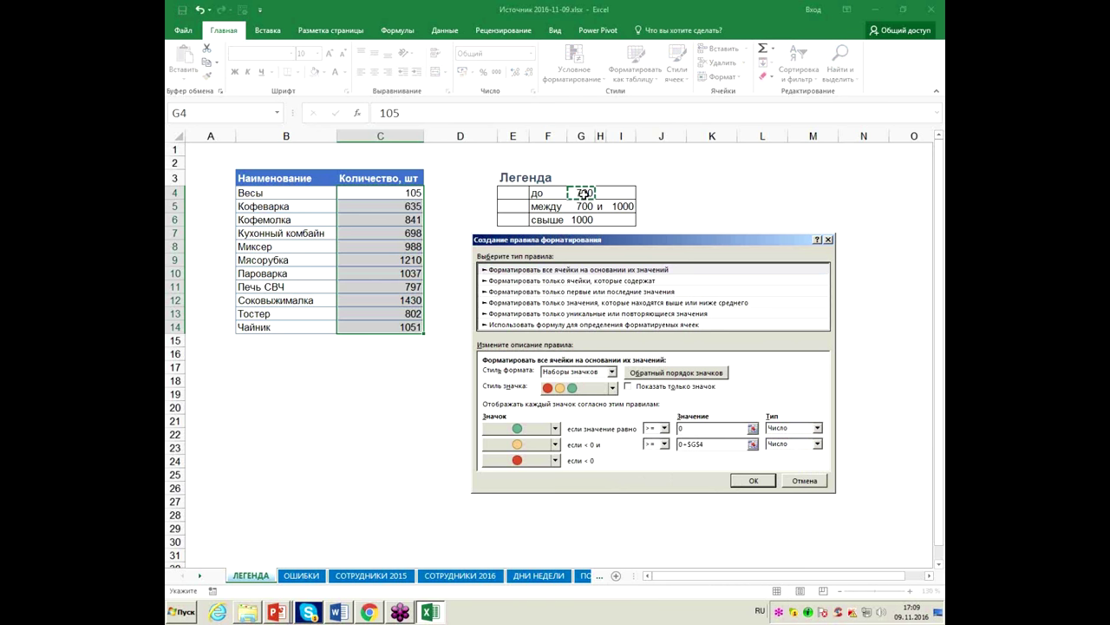
left_click(688, 443)
left_click(707, 428)
key("BackSpace")
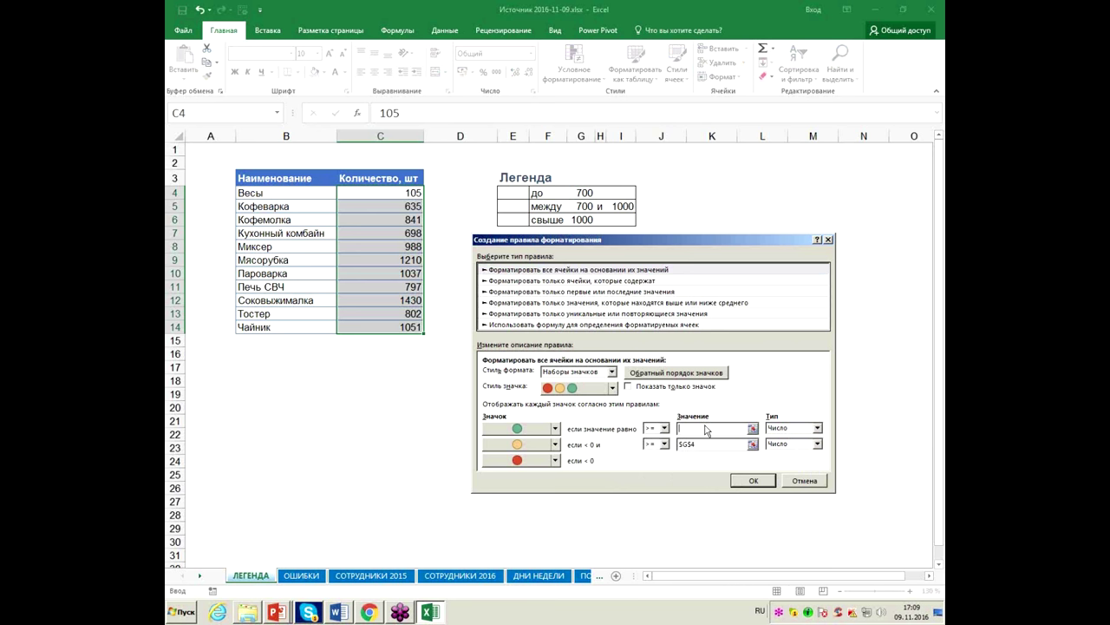
left_click(583, 219)
left_click(703, 443)
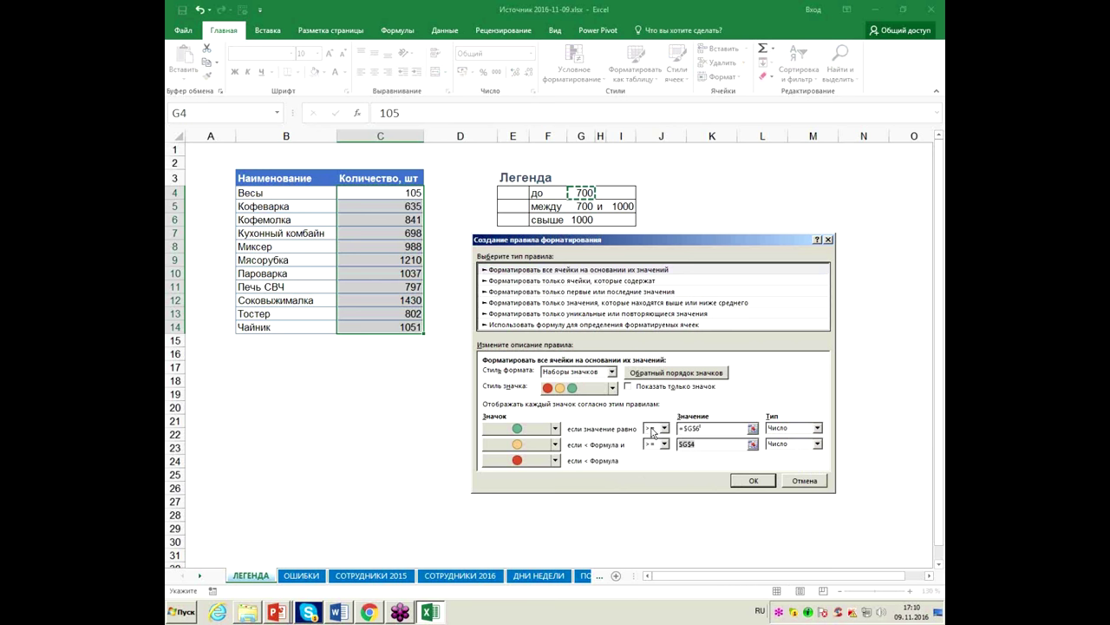
left_click(583, 222)
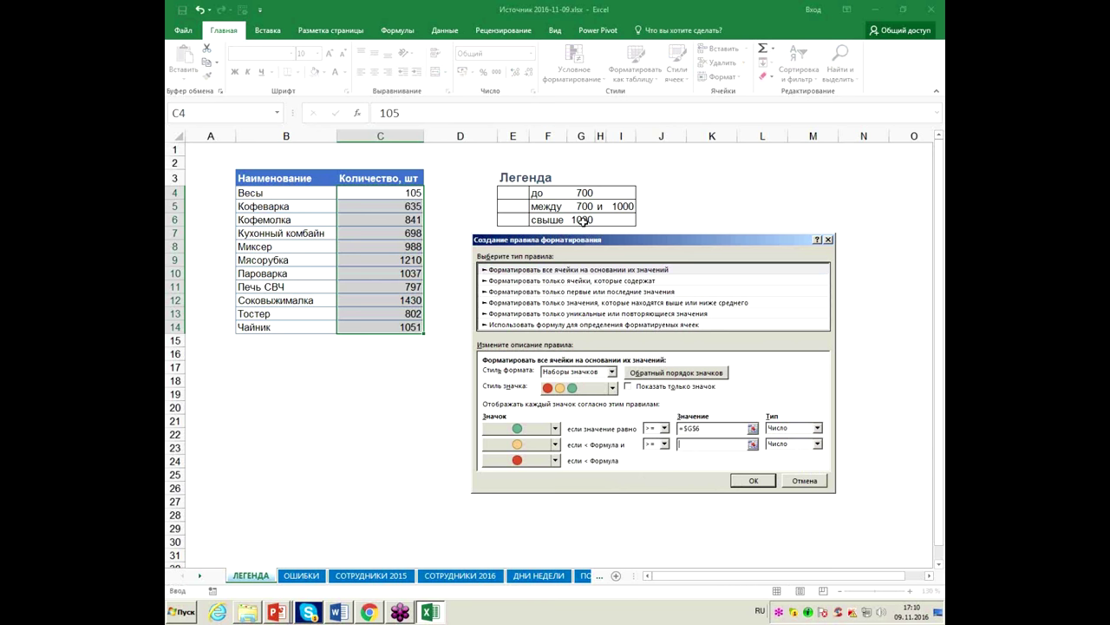
left_click(583, 221)
Reposition the rule dialog to reveal the legend rows, leaving the icons unchanged
left_click_drag(685, 238, 685, 152)
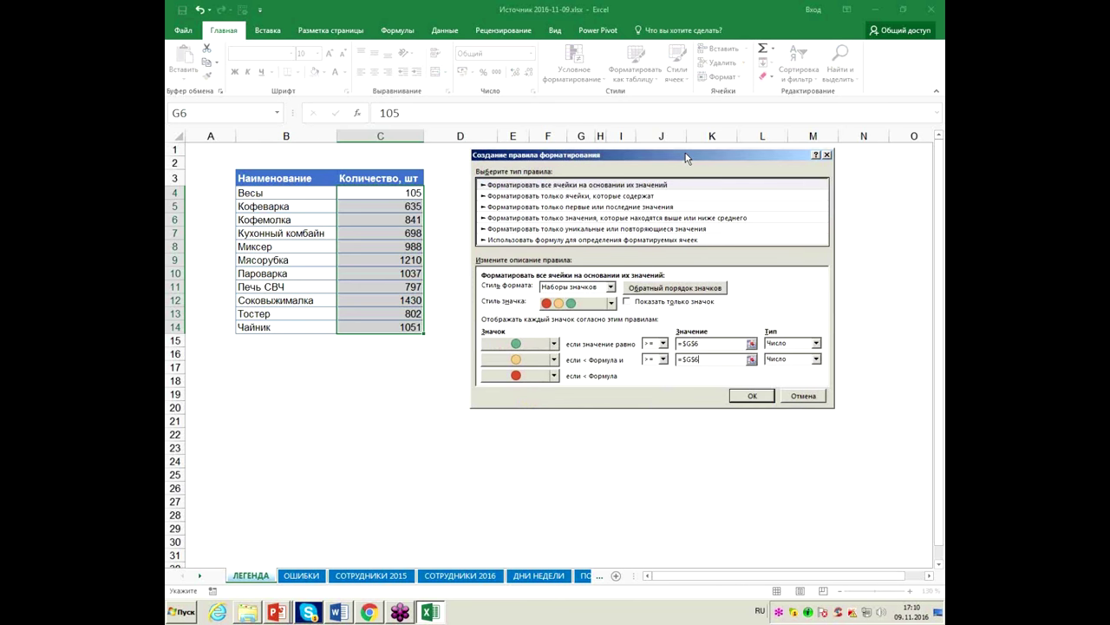
left_click(554, 375)
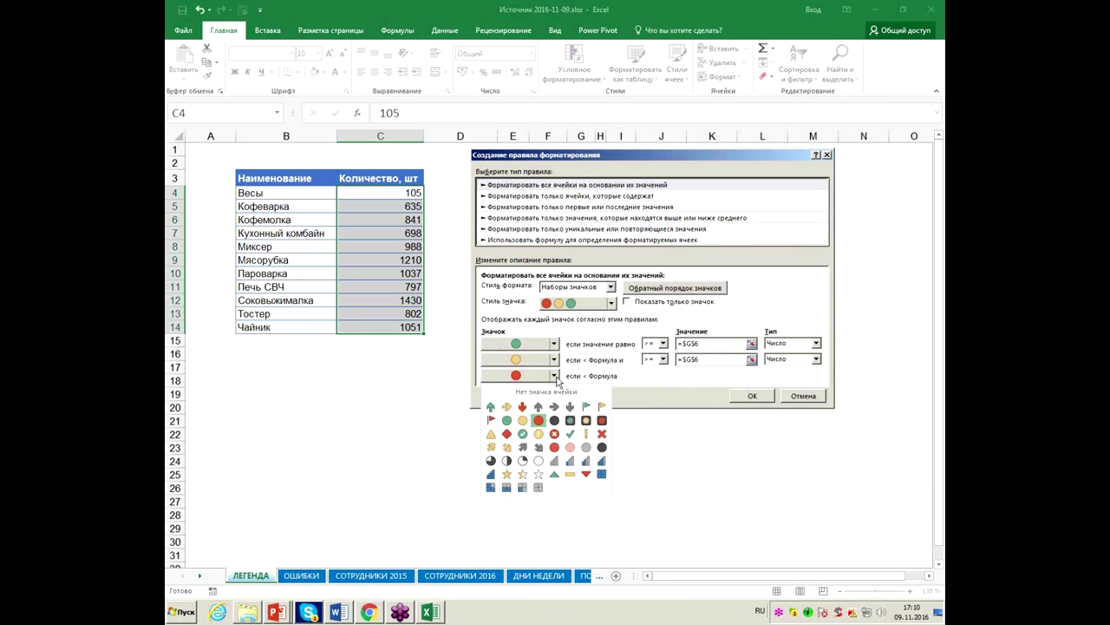
left_click(683, 159)
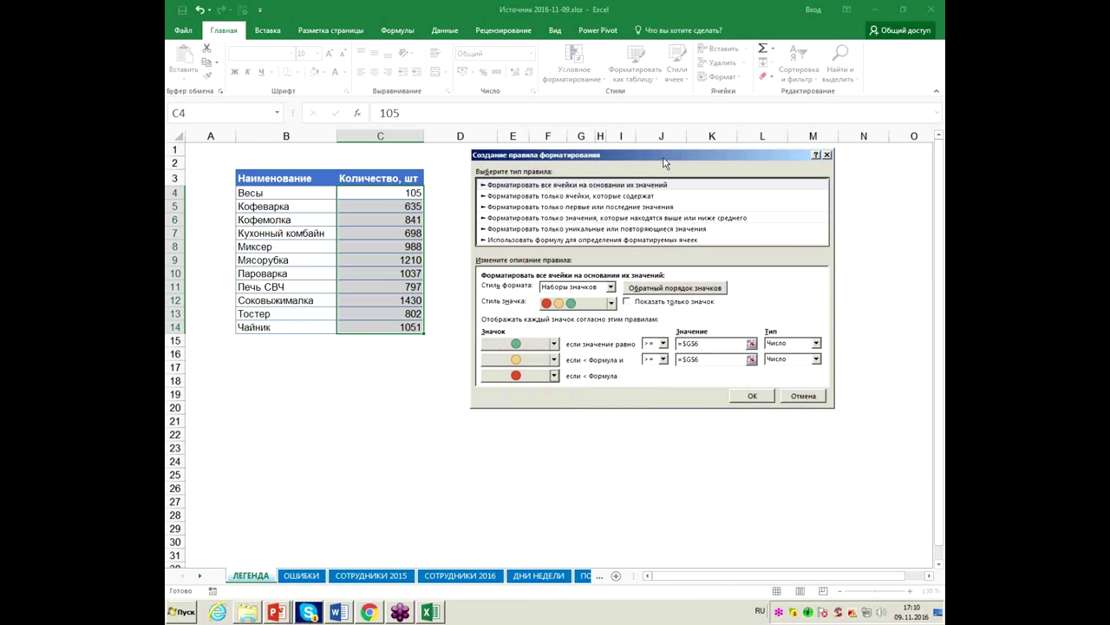
left_click_drag(666, 162, 634, 85)
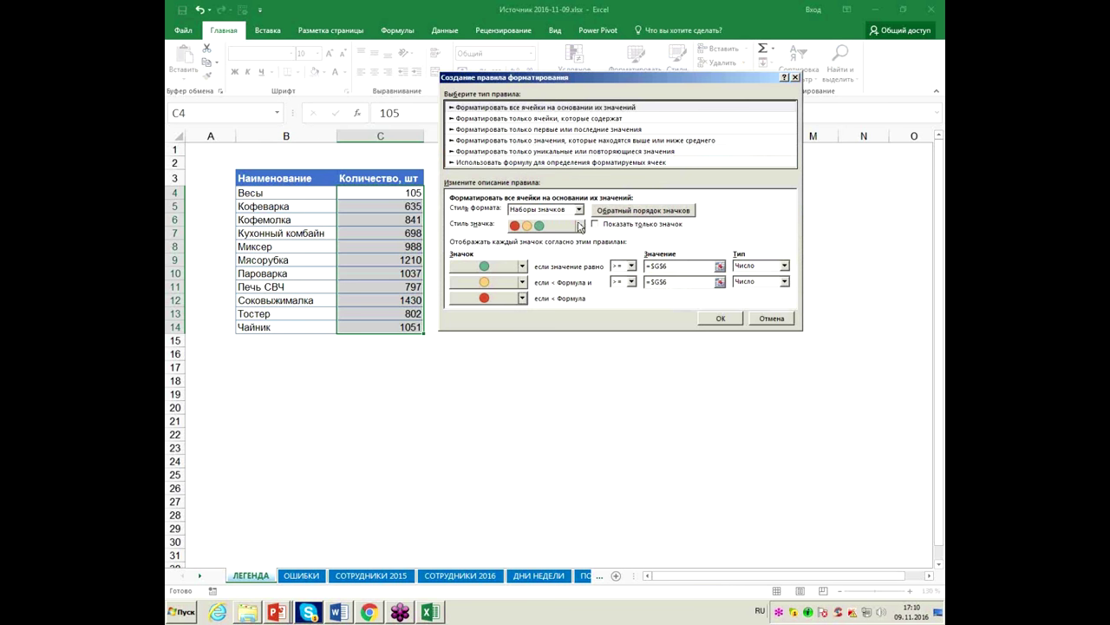
mouse_move(645, 82)
left_mouse_down()
mouse_move(634, 46)
mouse_move(456, 317)
mouse_move(566, 213)
left_mouse_up()
Pick red cross, yellow exclamation and green check icons for the three levels and apply the rule
left_click(448, 438)
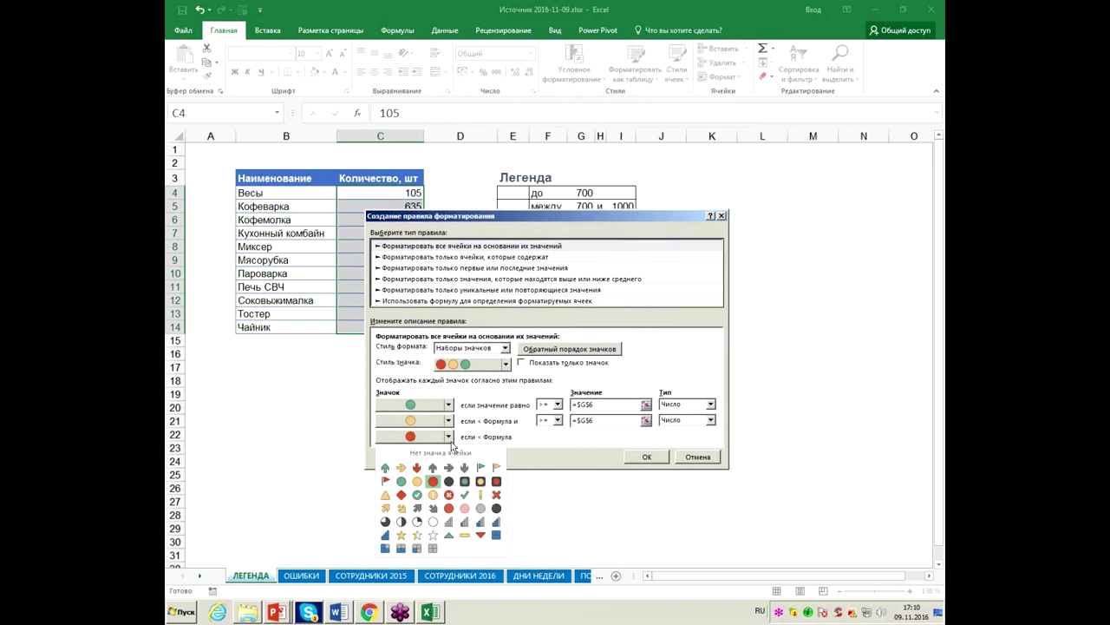
left_click(495, 495)
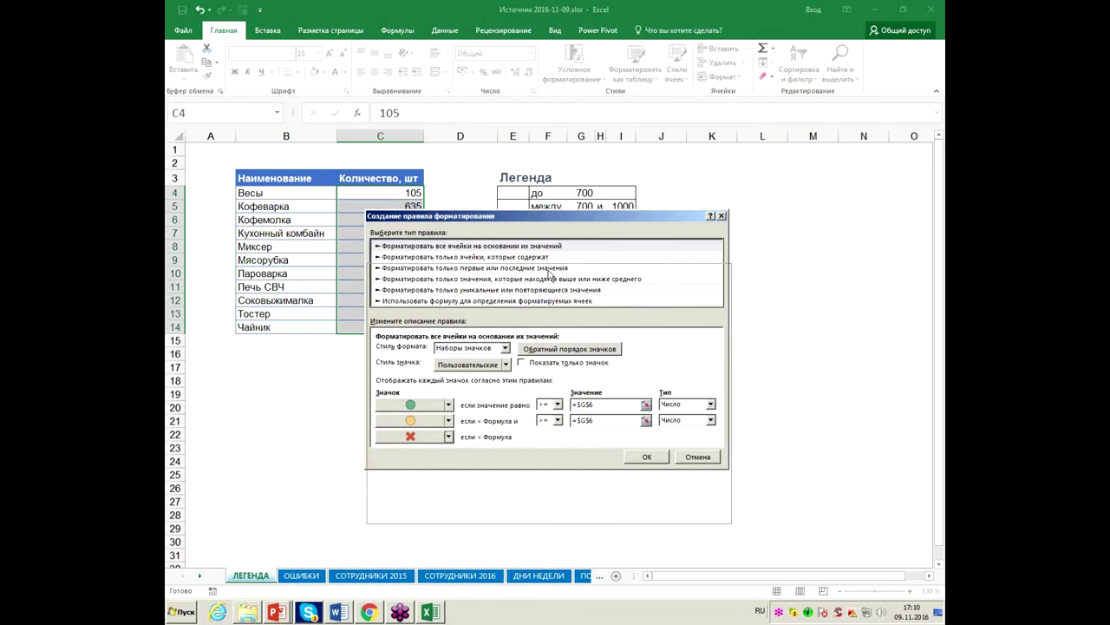
left_click_drag(548, 217, 555, 321)
left_click_drag(555, 378, 518, 369)
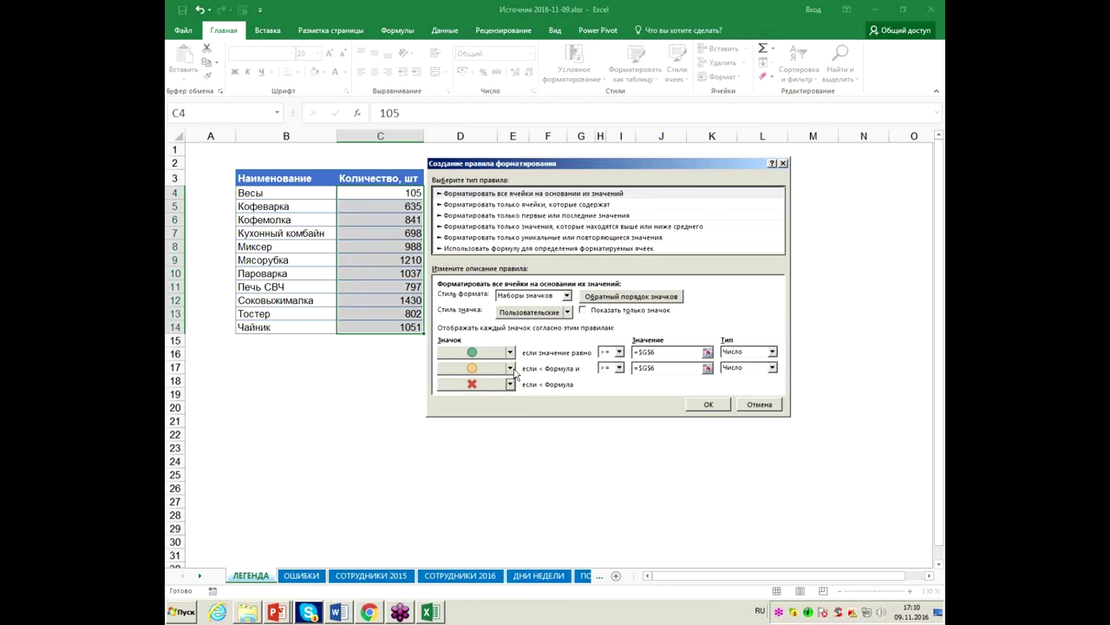
left_click(510, 368)
left_click(543, 426)
mouse_move(607, 165)
left_mouse_down()
mouse_move(590, 381)
mouse_move(583, 164)
left_mouse_up()
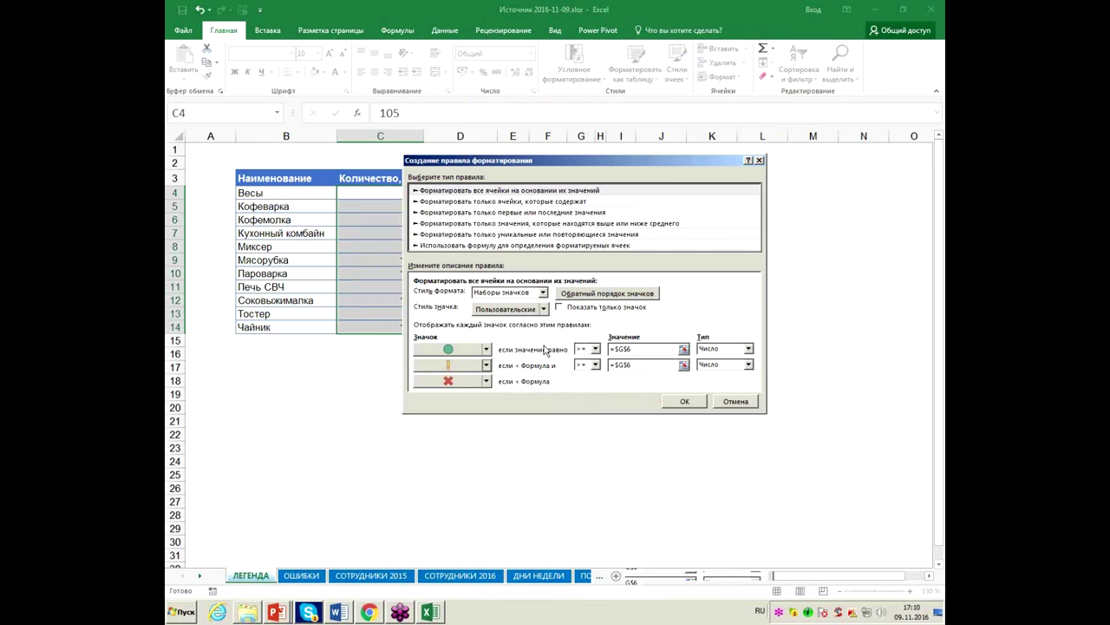
left_click(486, 350)
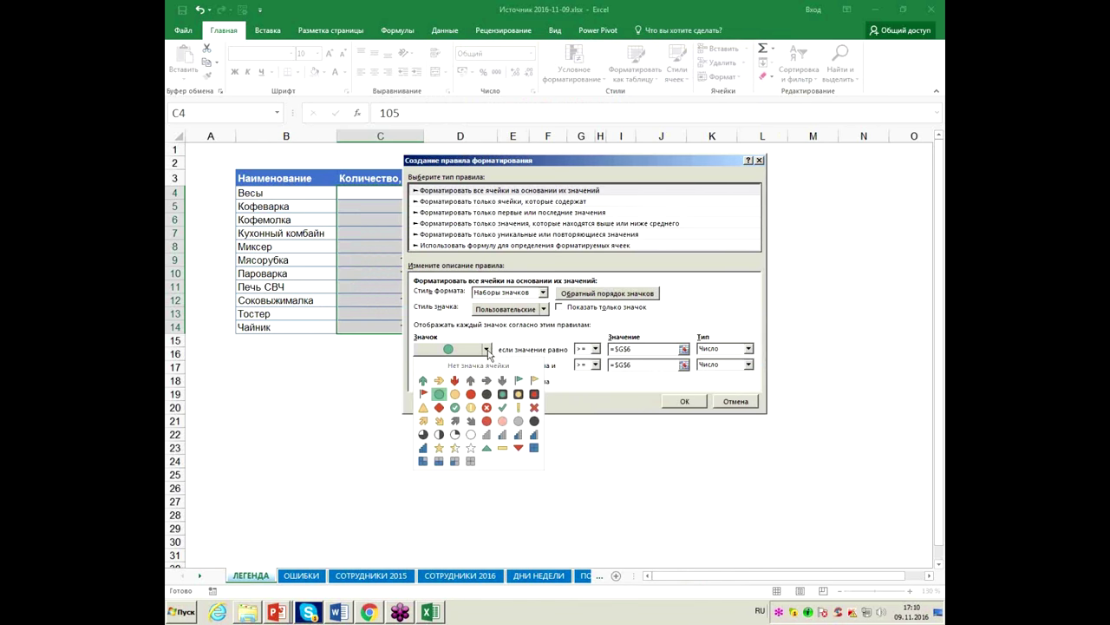
left_click(454, 406)
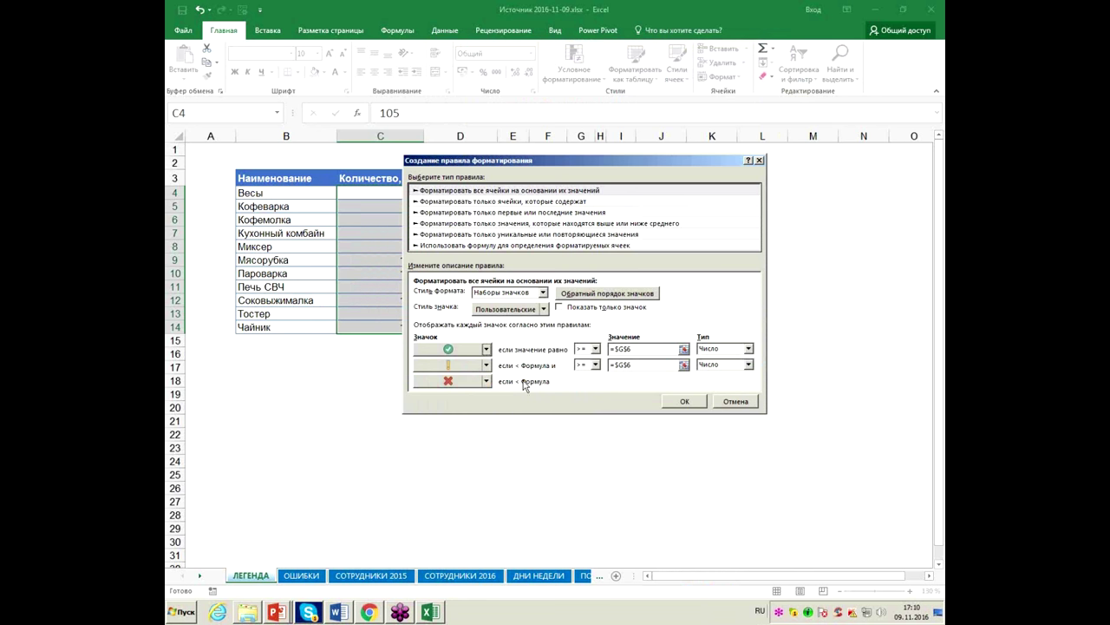
left_click(487, 350)
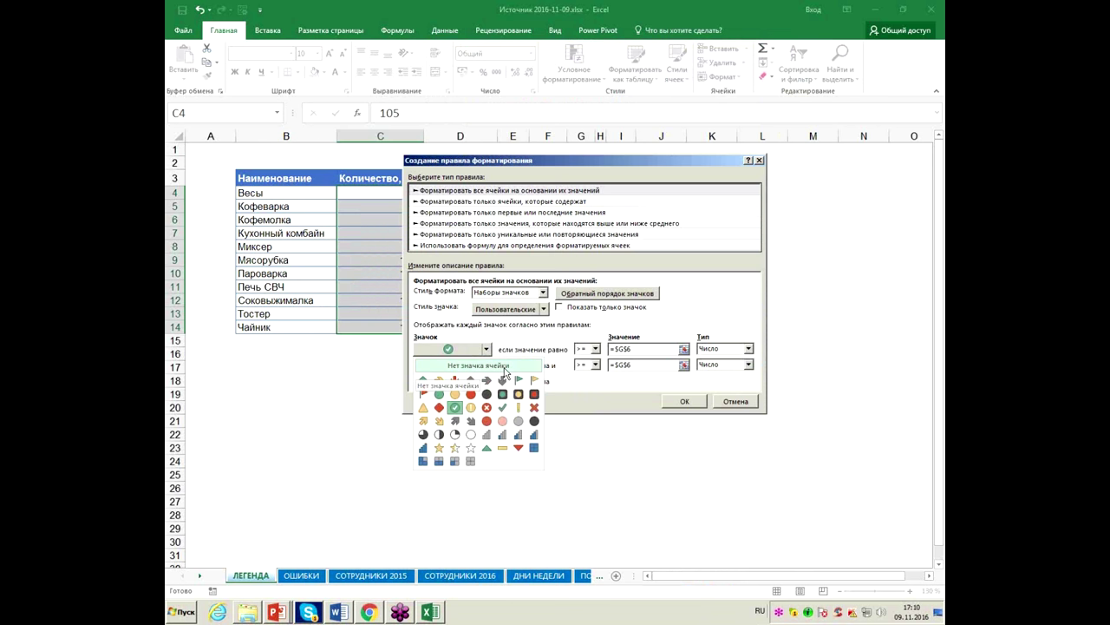
left_click(532, 340)
left_click(684, 400)
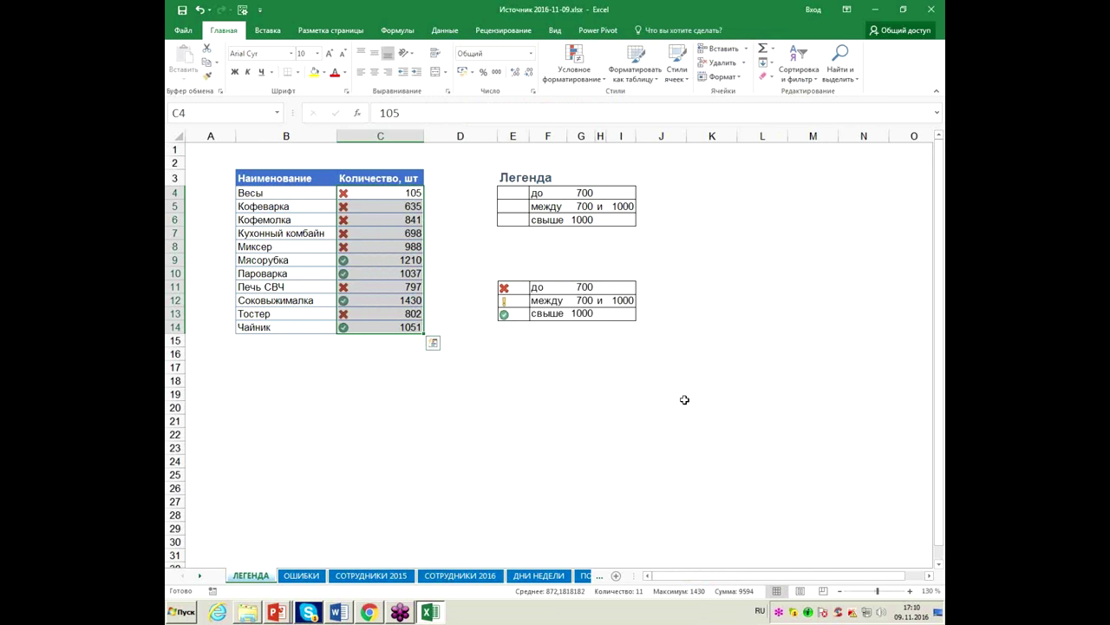
Edit the icon-set rule so its second threshold value references $G$4, and apply the change
left_click(590, 77)
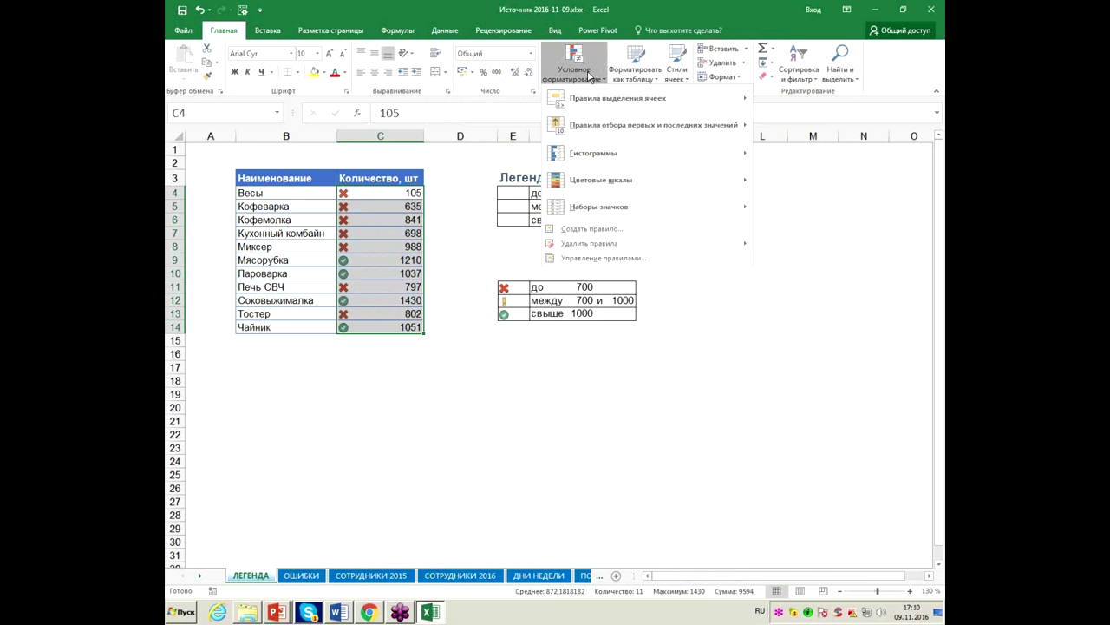
left_click(641, 261)
left_click(464, 271)
left_click(497, 243)
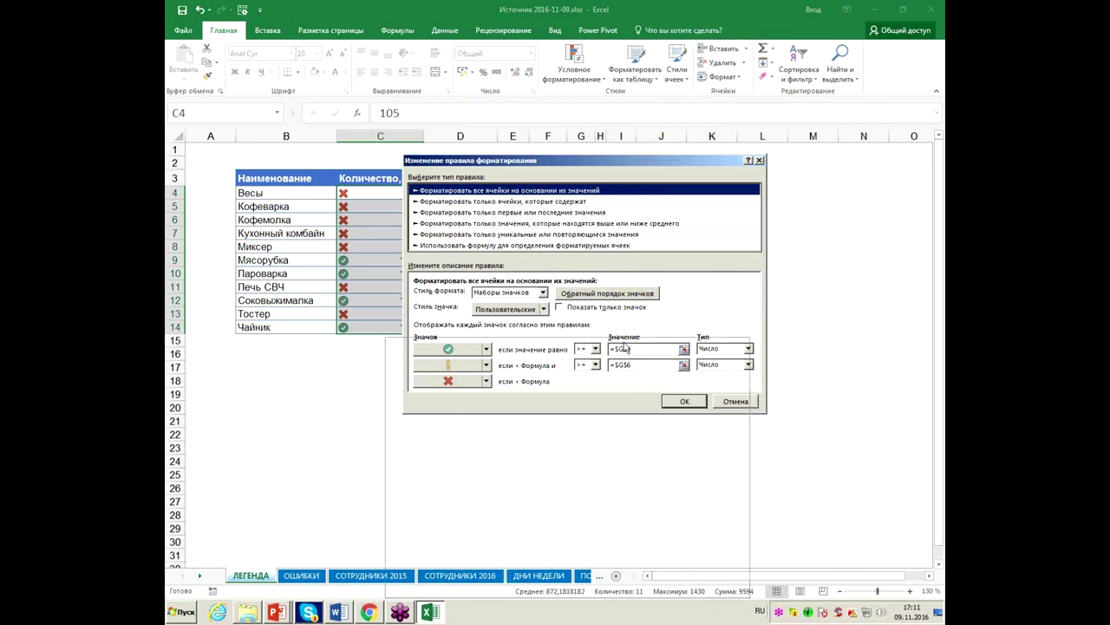
left_click_drag(643, 165, 625, 349)
double_click(619, 549)
key("BackSpace")
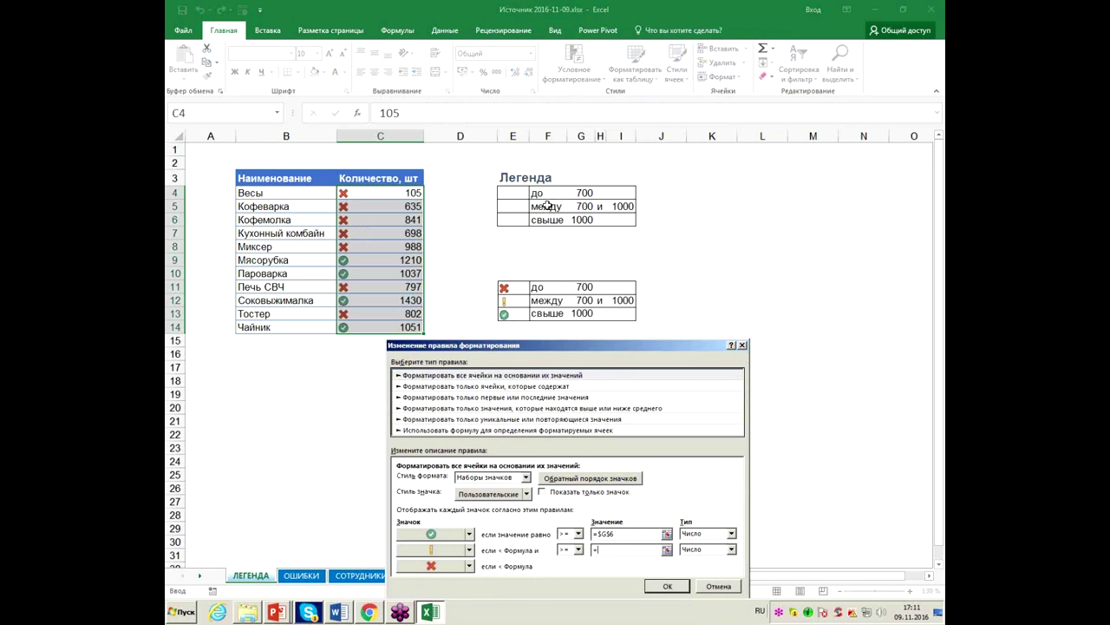
left_click(584, 193)
left_click(670, 588)
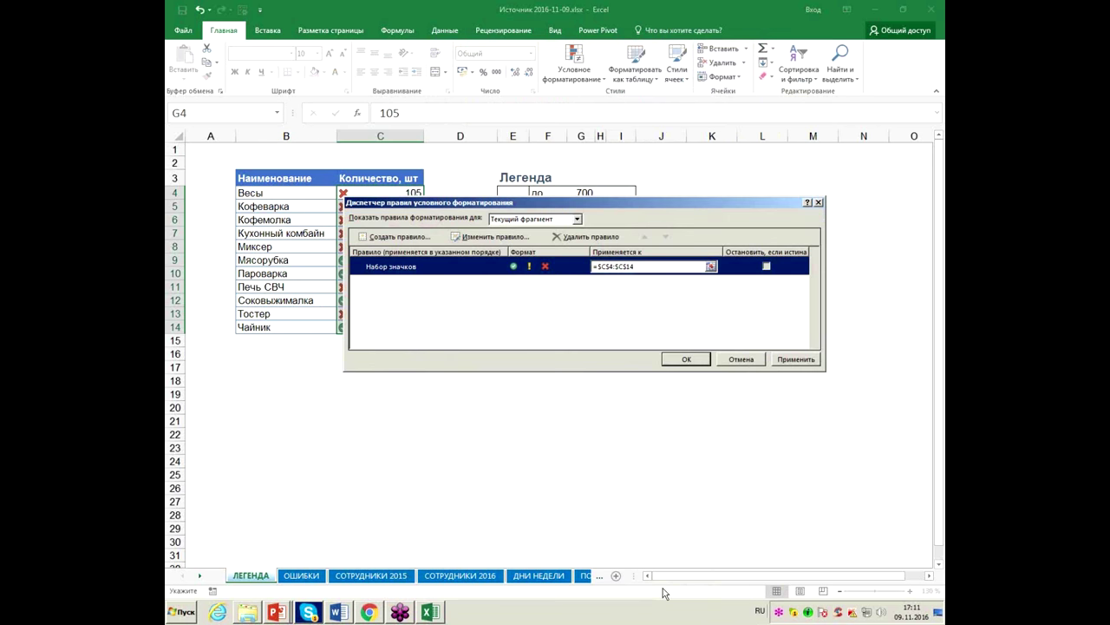
left_click(793, 361)
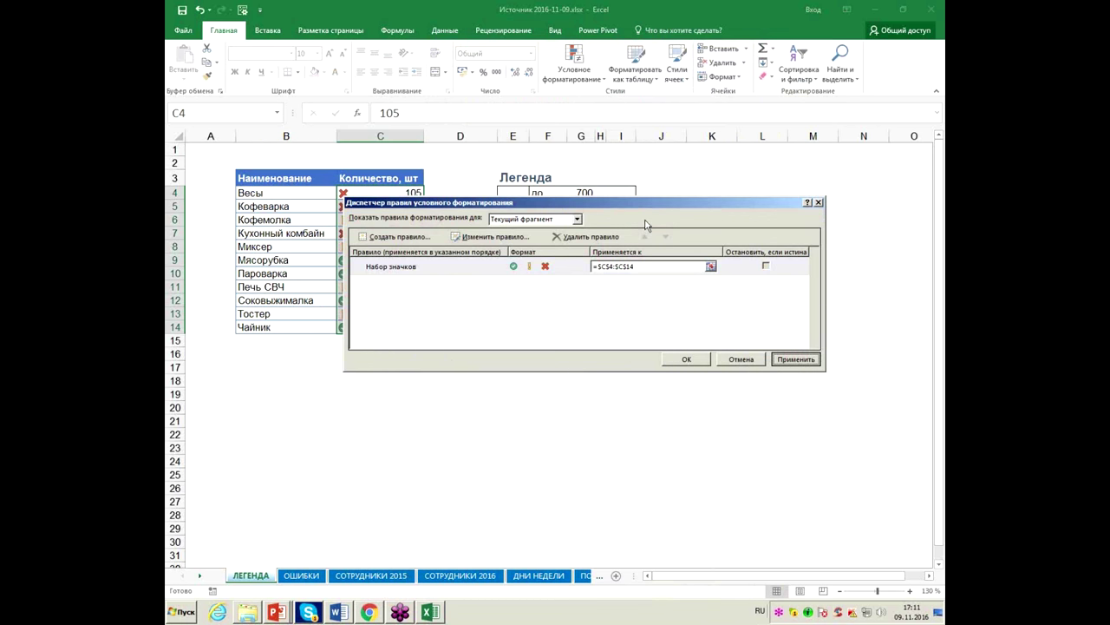
left_click_drag(646, 204, 619, 296)
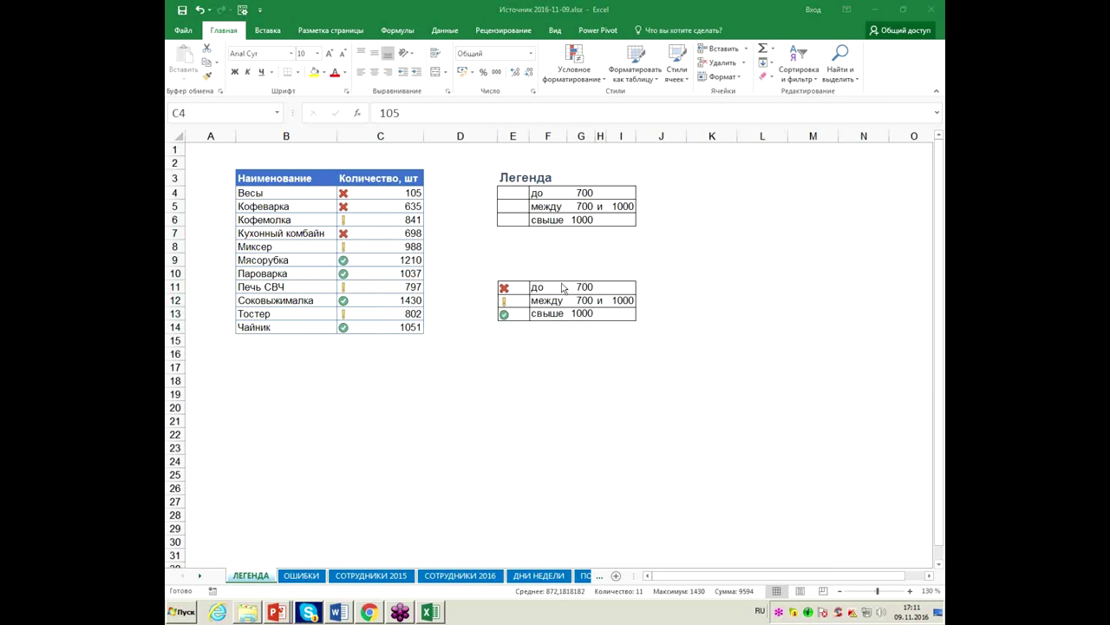
left_click(515, 220)
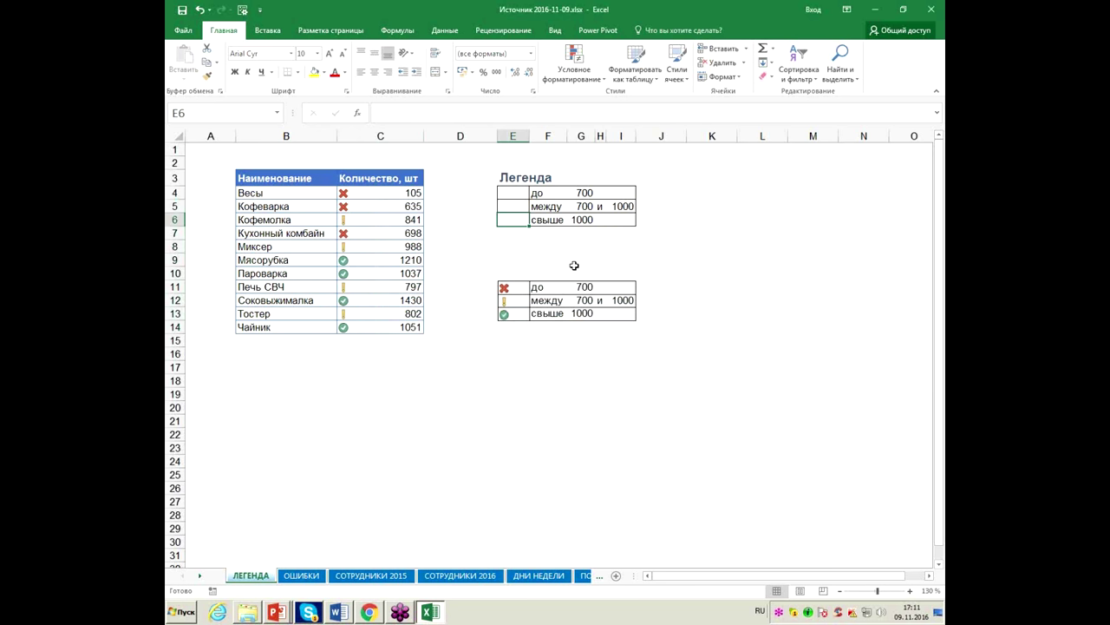
Enter =G6+1 in legend cell E6 so it shows 1001
type("=")
key("Right")
key("Right")
type("+1")
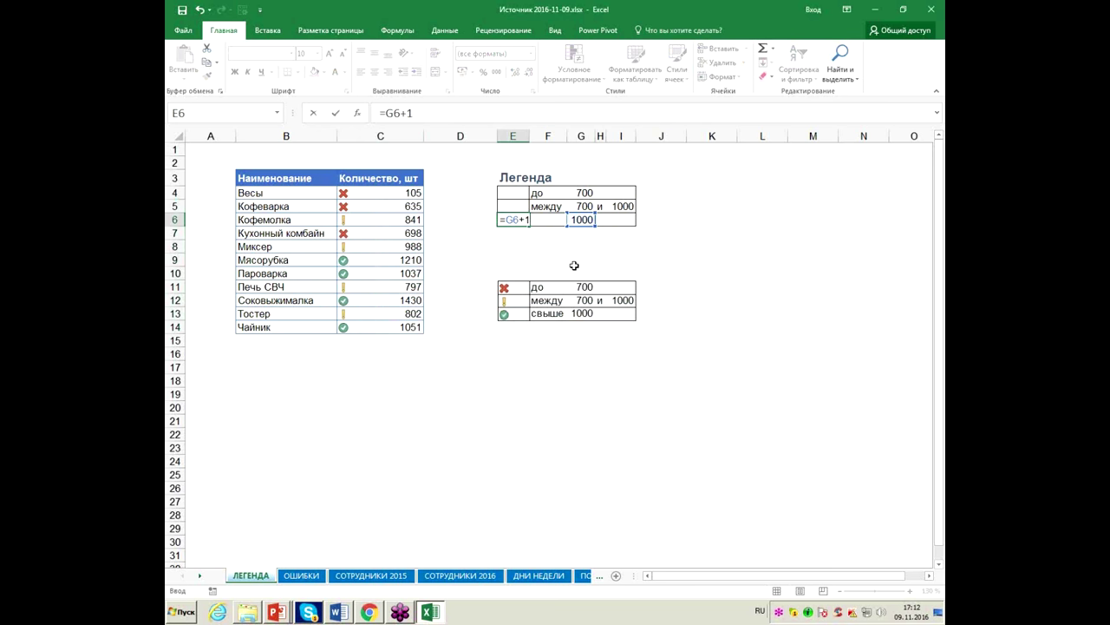
key("ctrl+Return")
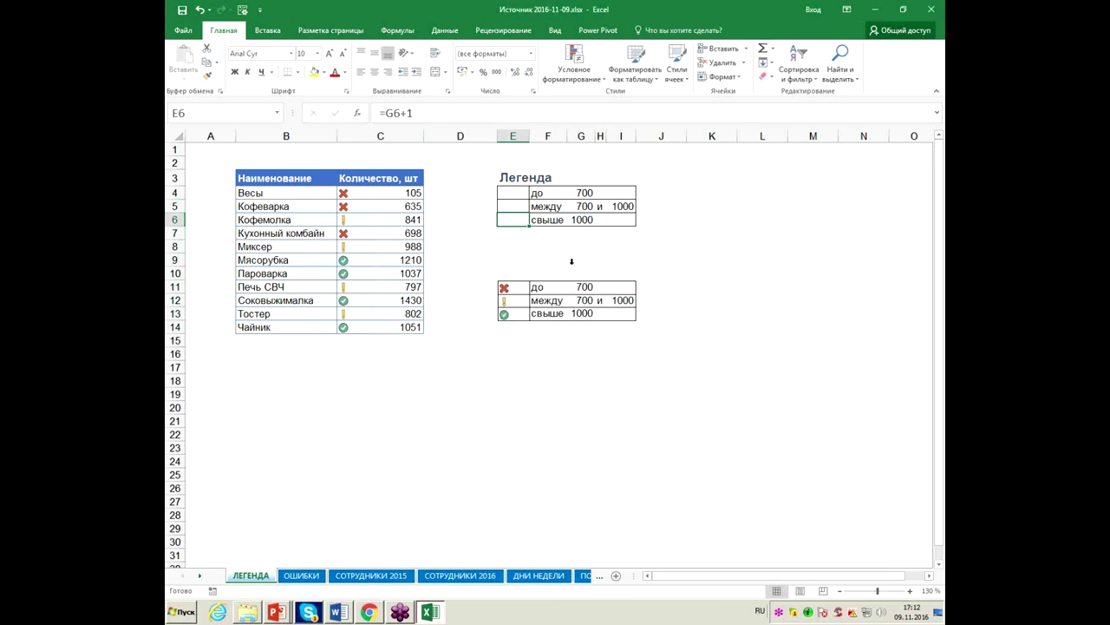
Give legend cells E4:E6 the General number format
left_click_drag(517, 192, 520, 222)
left_click(531, 53)
left_click(511, 78)
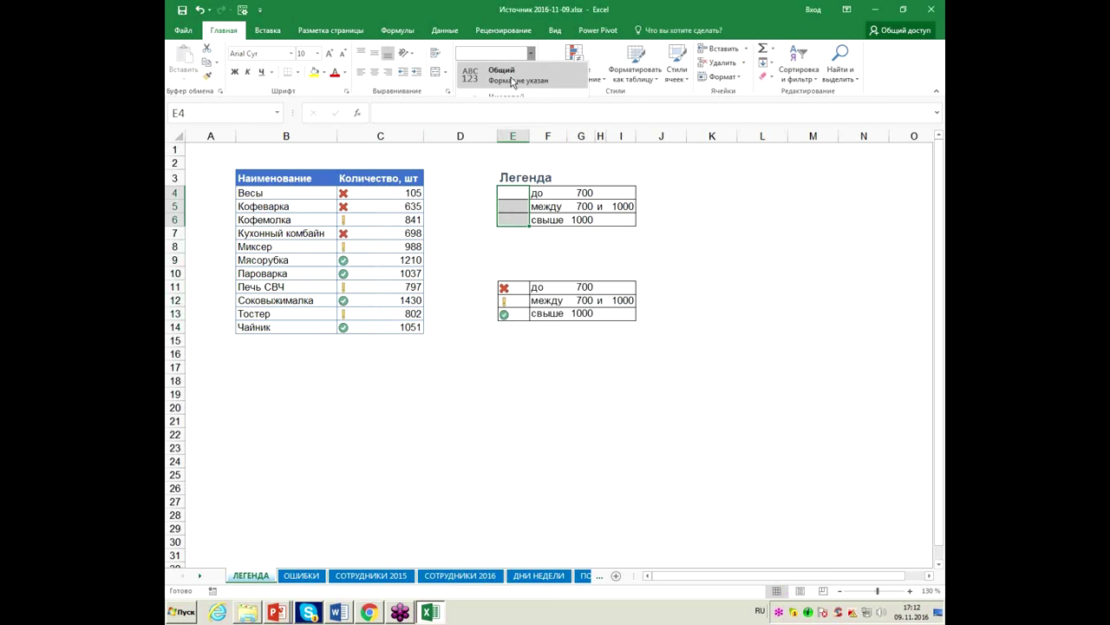
Enter the midpoint formula =(G5+I5)/2 in E5 to show 850
left_click(518, 208)
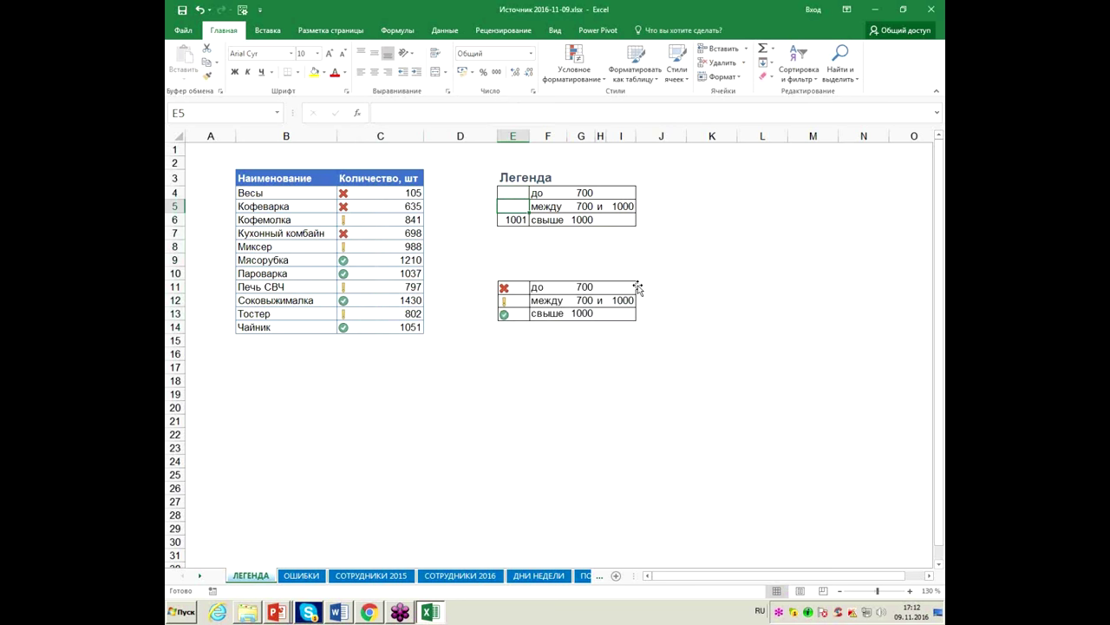
type("=")
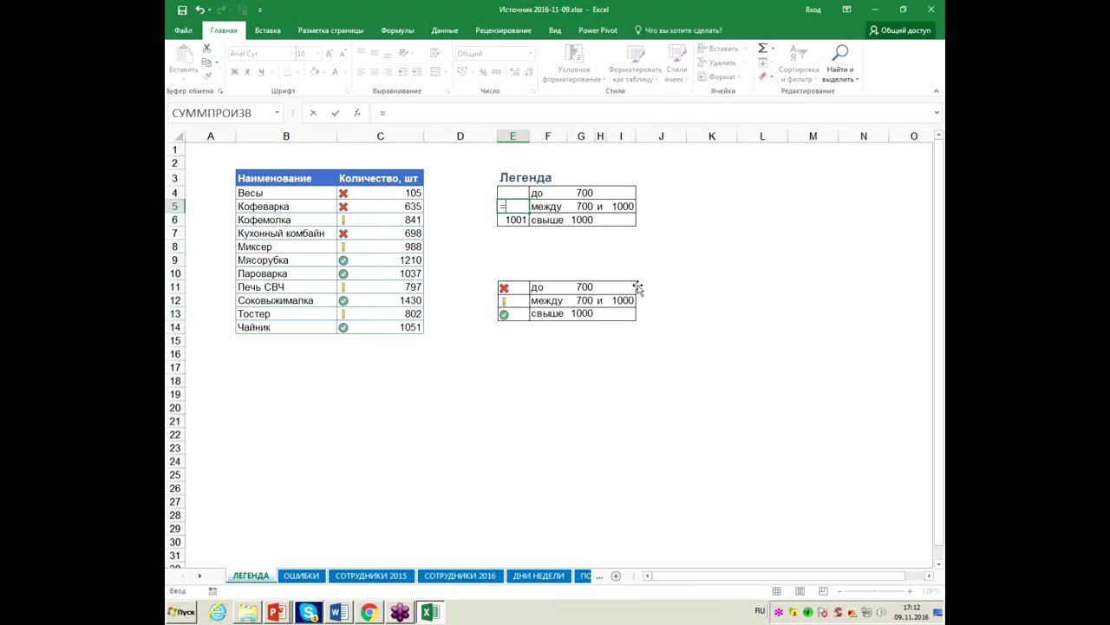
type("(")
key("Right")
key("Right")
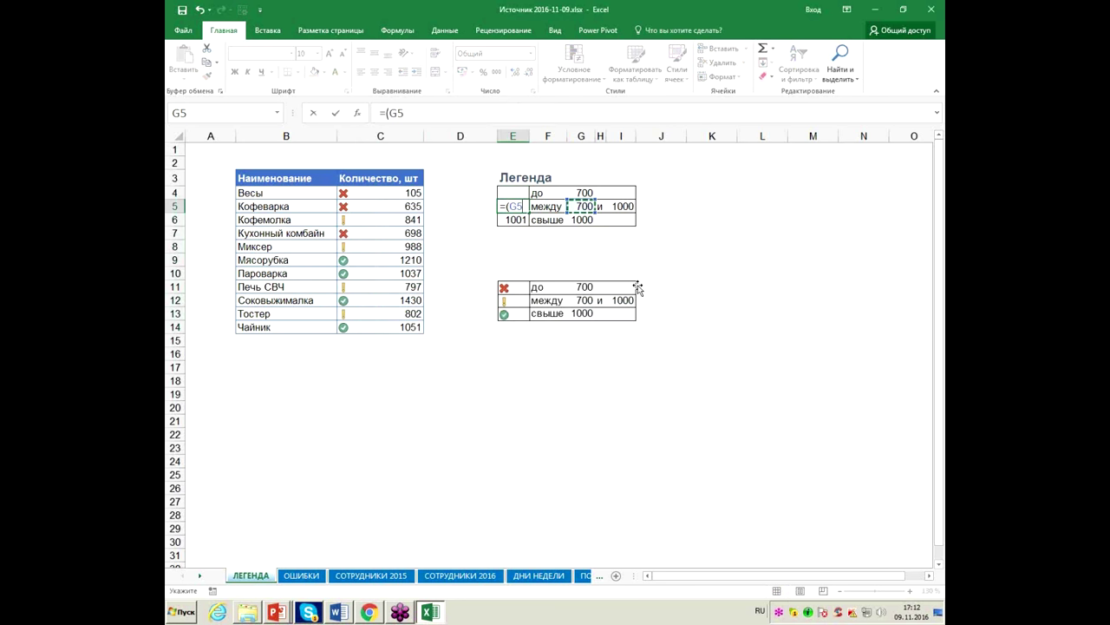
type("+")
key("Right")
key("Right")
key("Right")
key("Right")
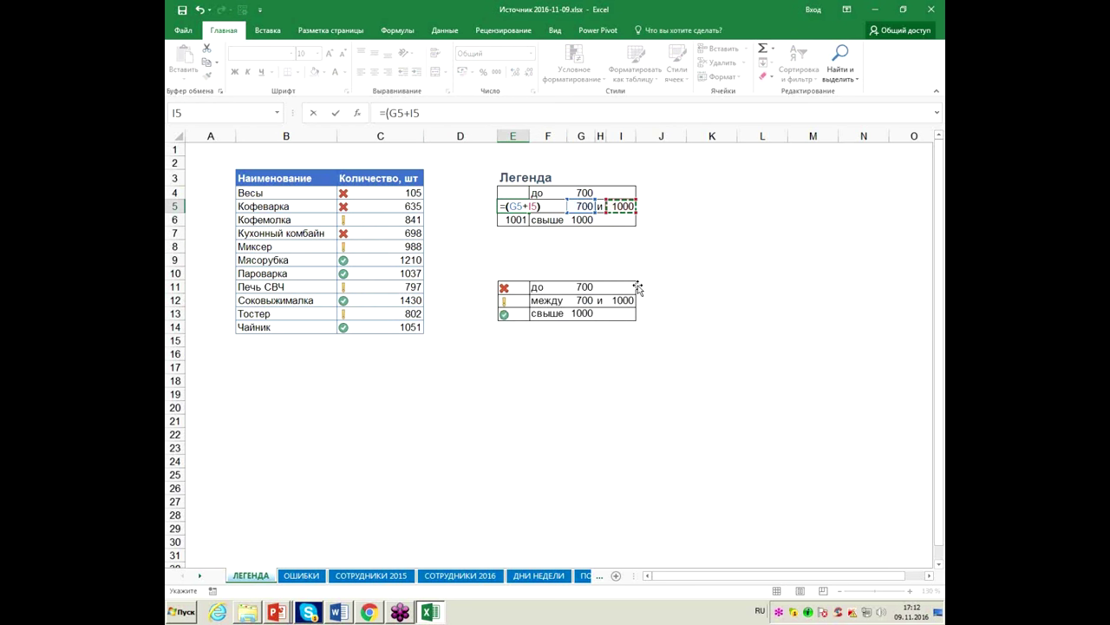
type("/2")
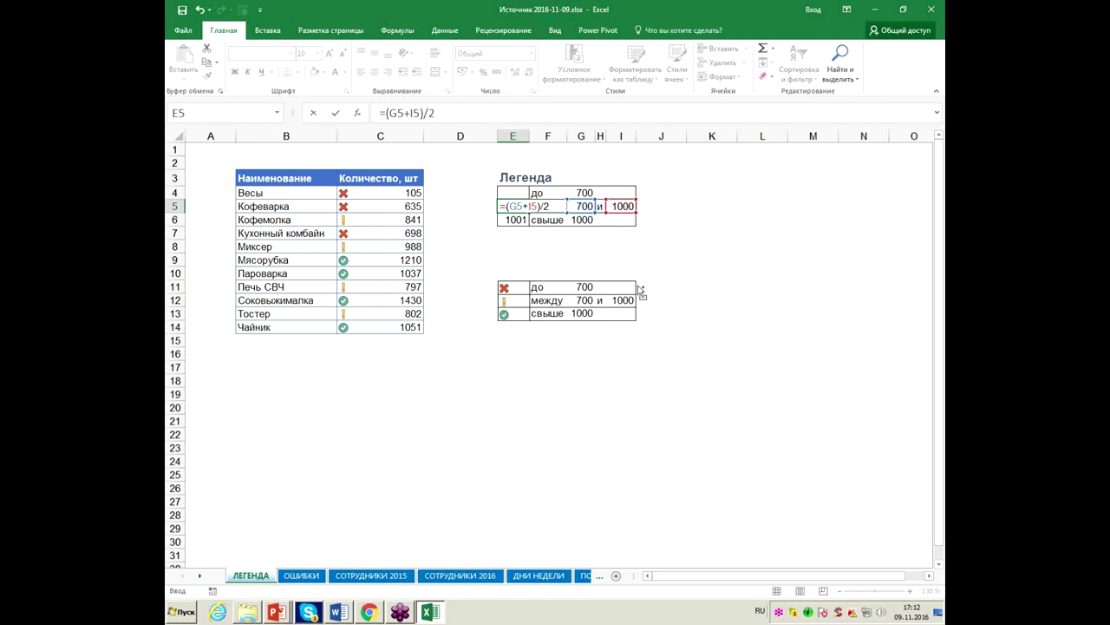
key("ctrl+Return")
Enter =G4-1 in E4 so it displays 699
key("Up")
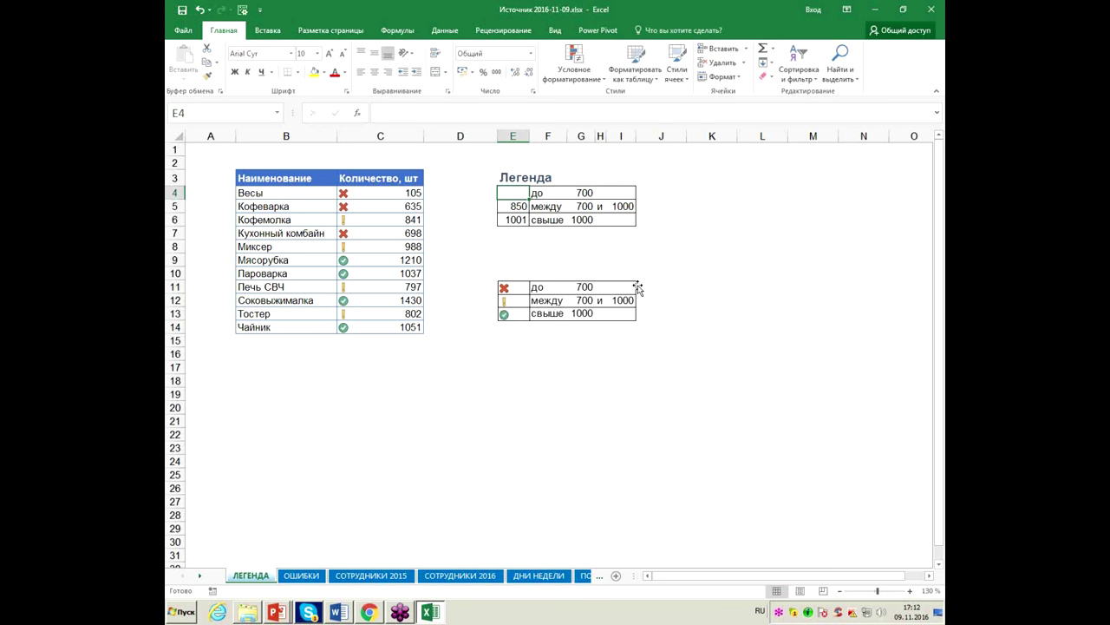
type("=")
key("Right")
key("Right")
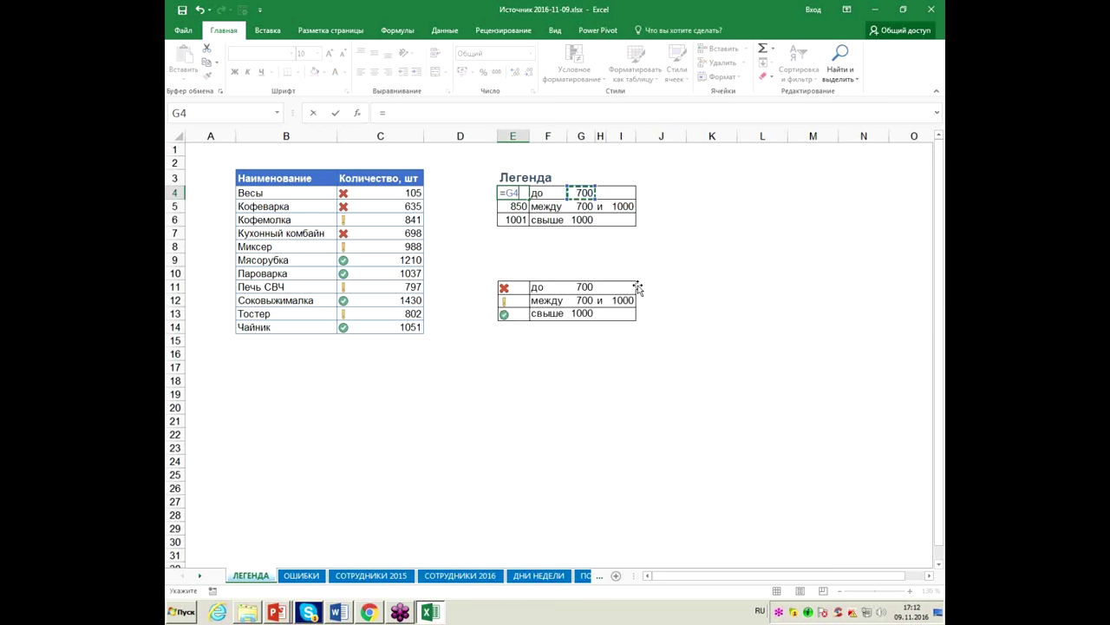
type("1")
key("ctrl+Return")
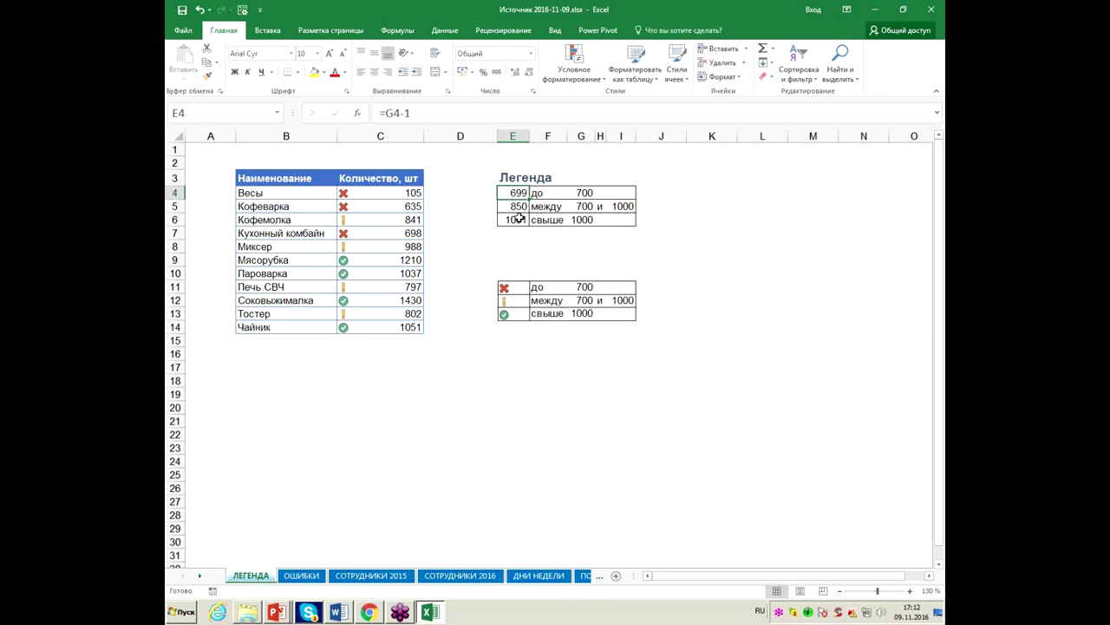
left_click(408, 193)
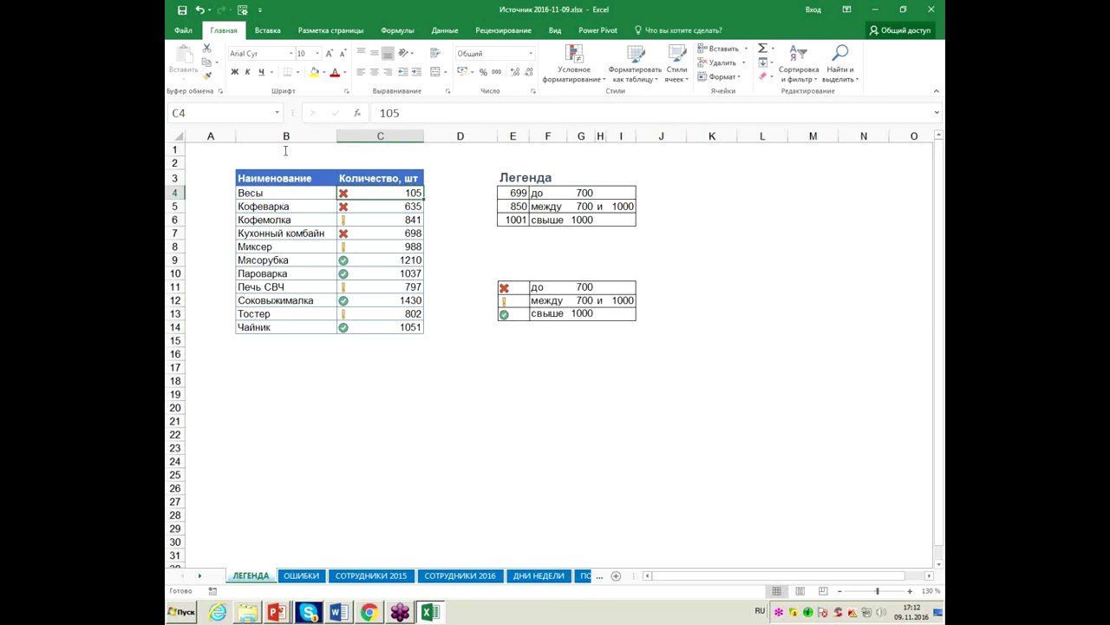
Format-paint C4's icon formatting onto E4:E6 and open Format Cells for them
left_click(208, 75)
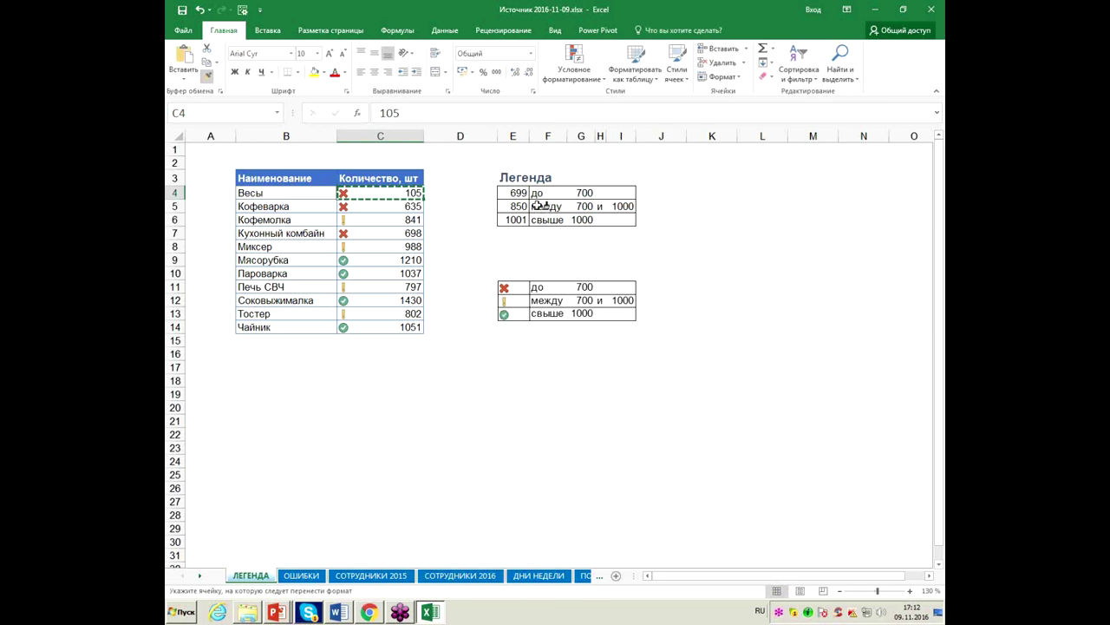
left_click_drag(518, 193, 515, 220)
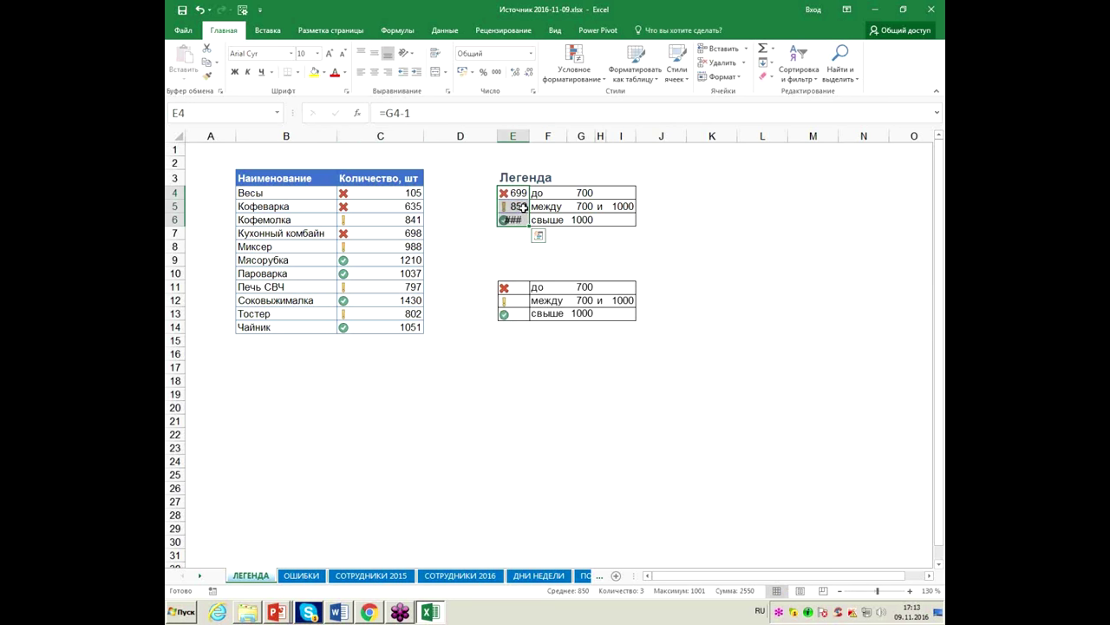
key("ctrl+1")
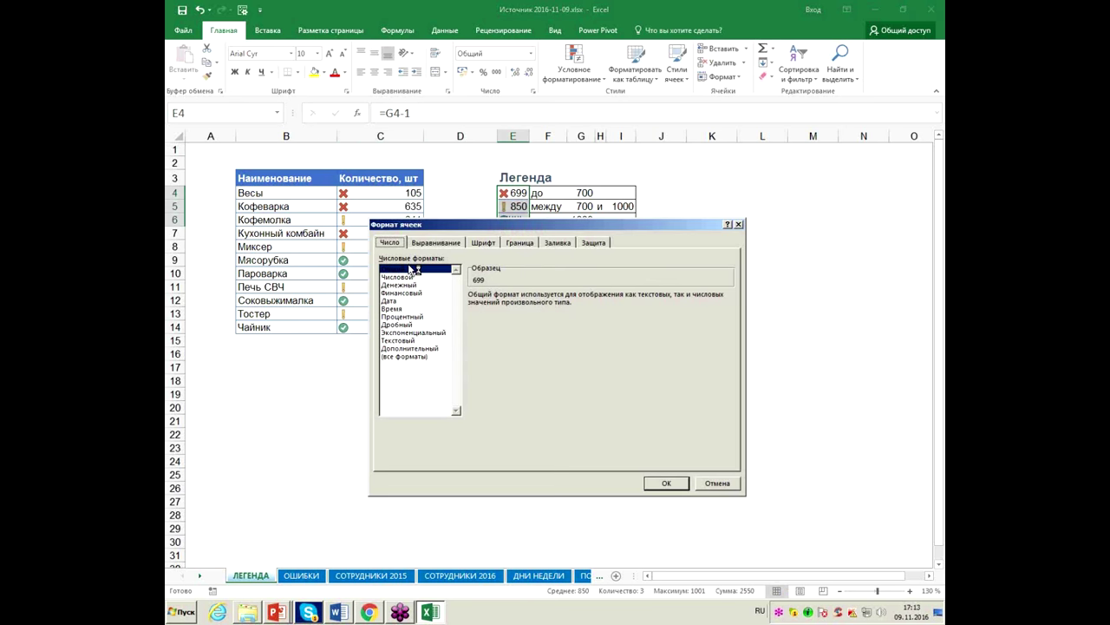
Replace the E4:E6 number format code with ;;; so only icons show
left_click(425, 357)
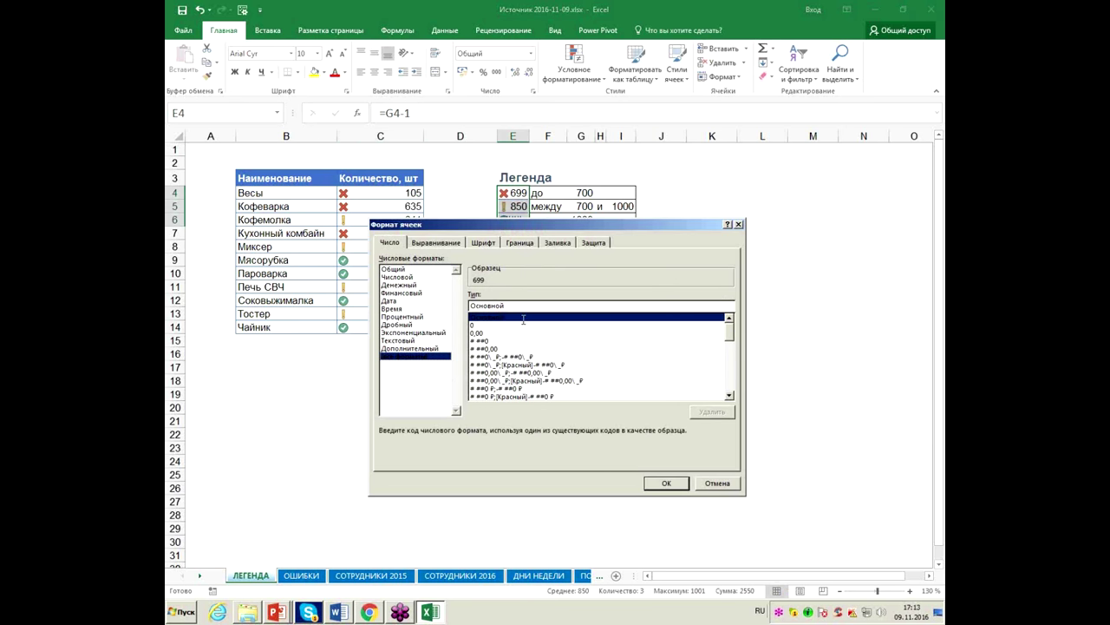
left_click_drag(528, 305, 457, 308)
key("BackSpace")
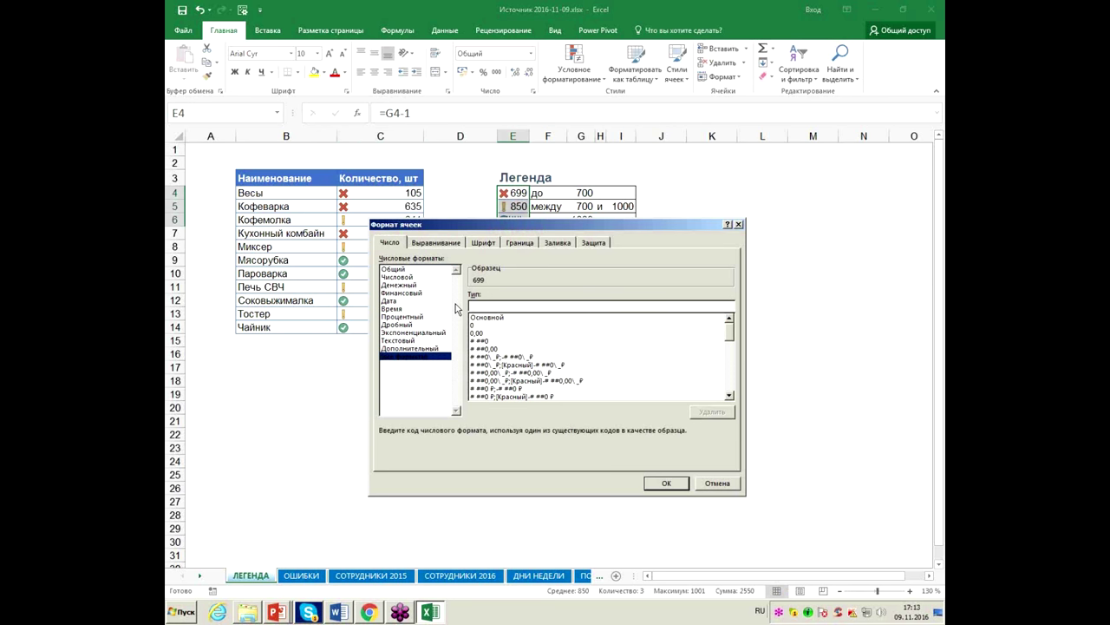
type(";;;")
key("Return")
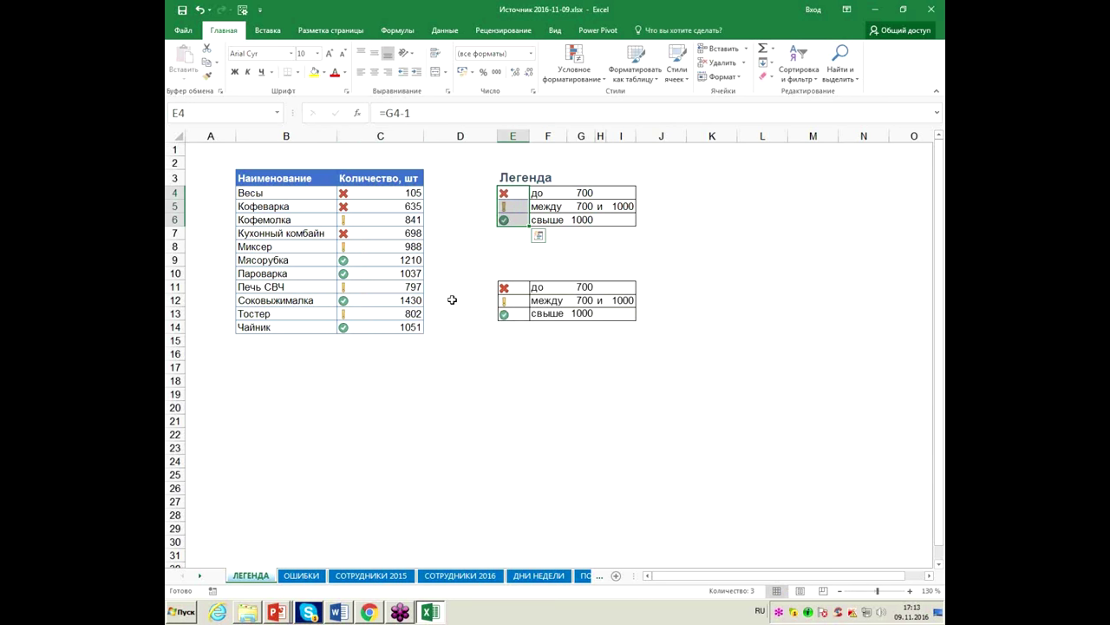
Inspect the legend threshold cells G5, I5, G4 and G6
left_click(584, 205)
left_click(623, 206)
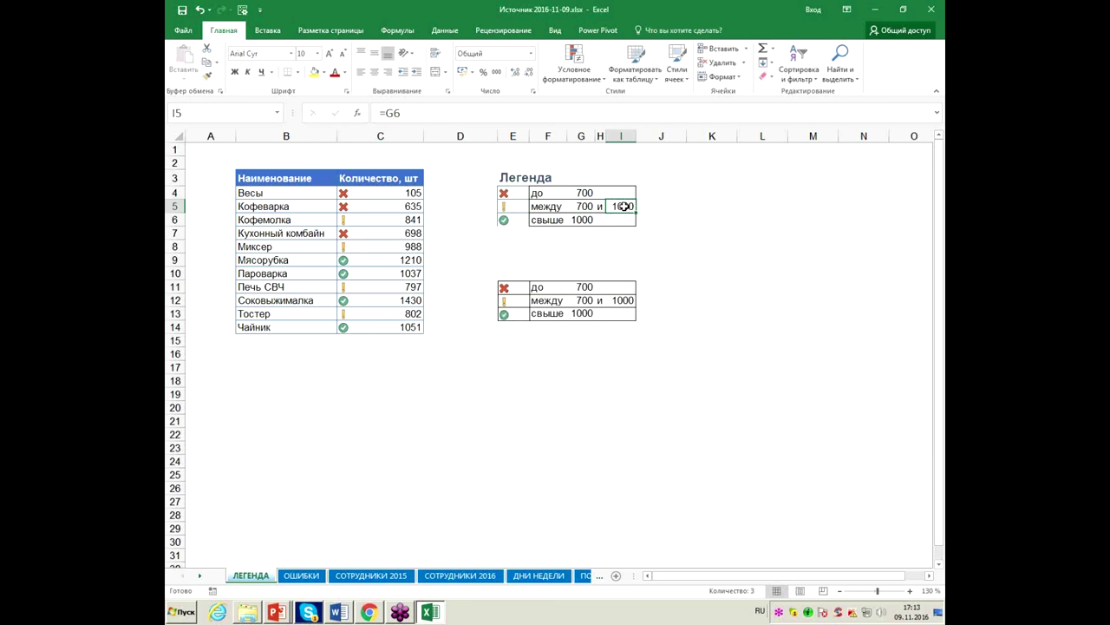
left_click(585, 193)
left_click(584, 220)
Set the lower threshold G4 to 800 and the upper threshold G6 to 1200
left_click(582, 193)
left_click(585, 219)
left_click(583, 193)
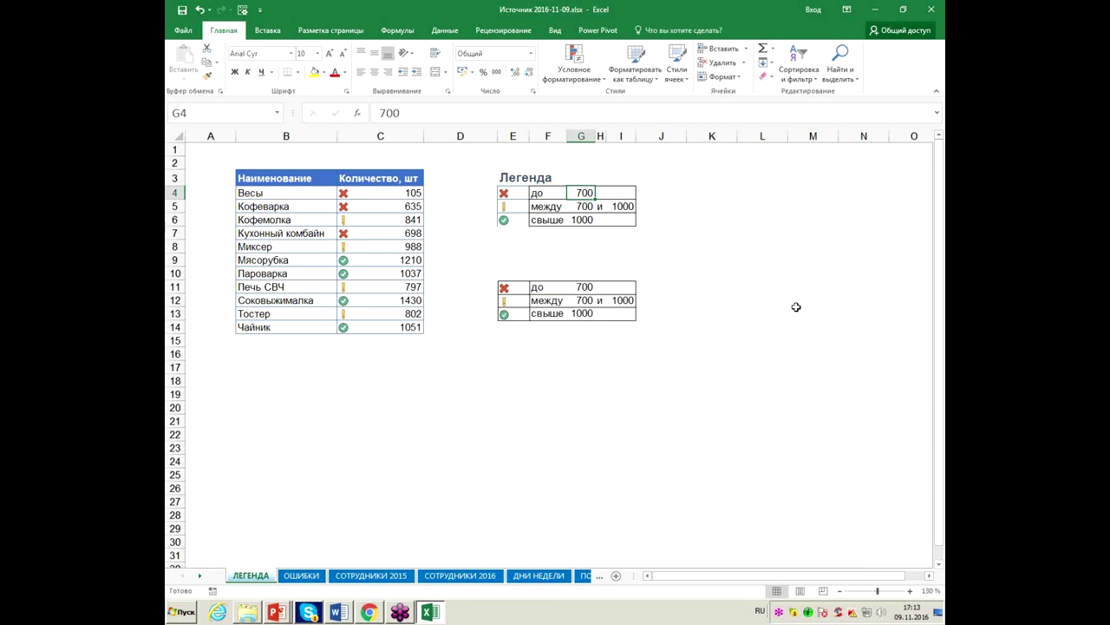
type("600")
key("Return")
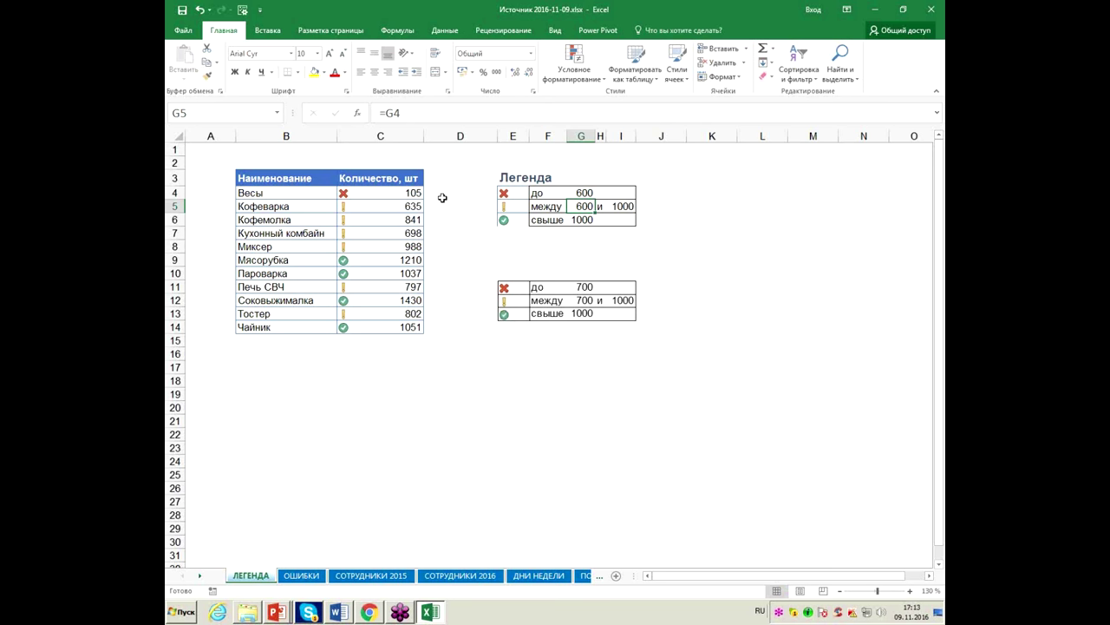
left_click(586, 191)
type("800")
key("Return")
left_click(588, 221)
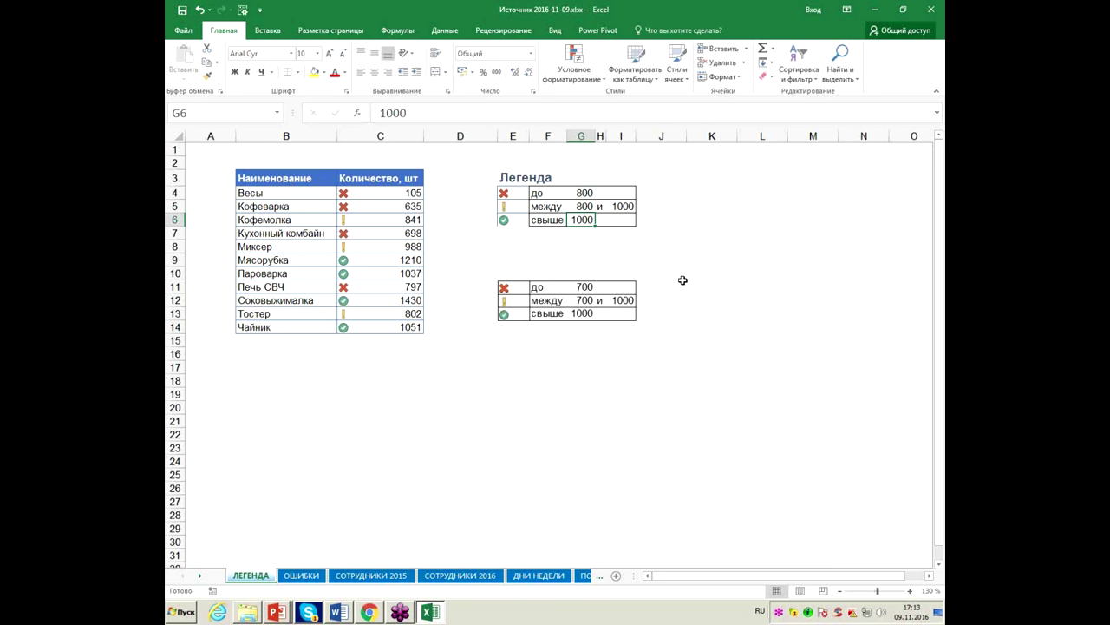
type("1200")
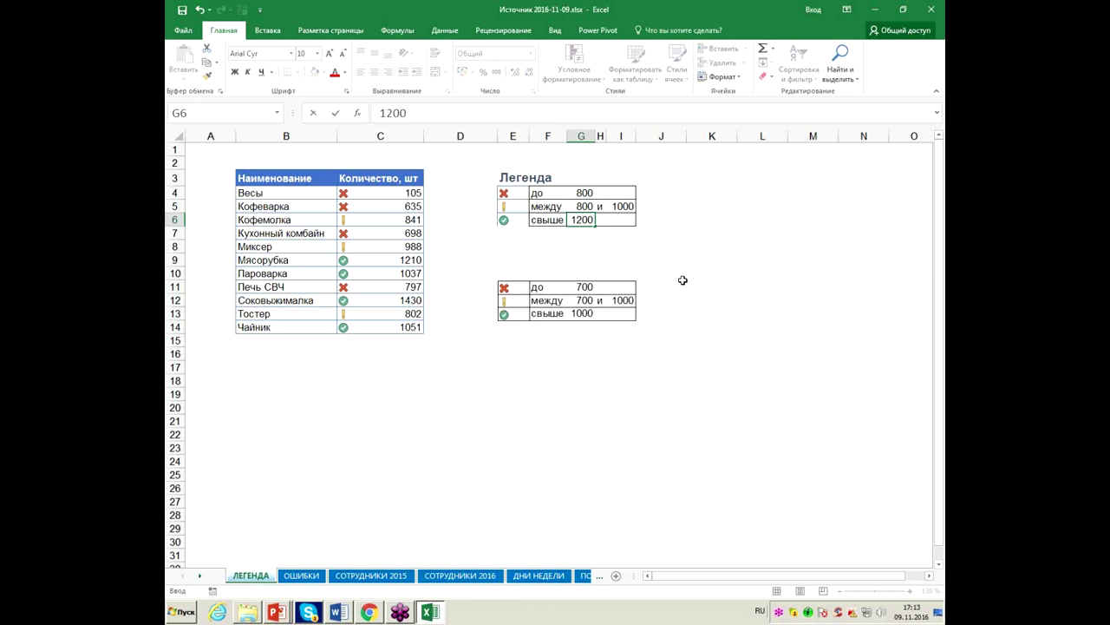
key("Return")
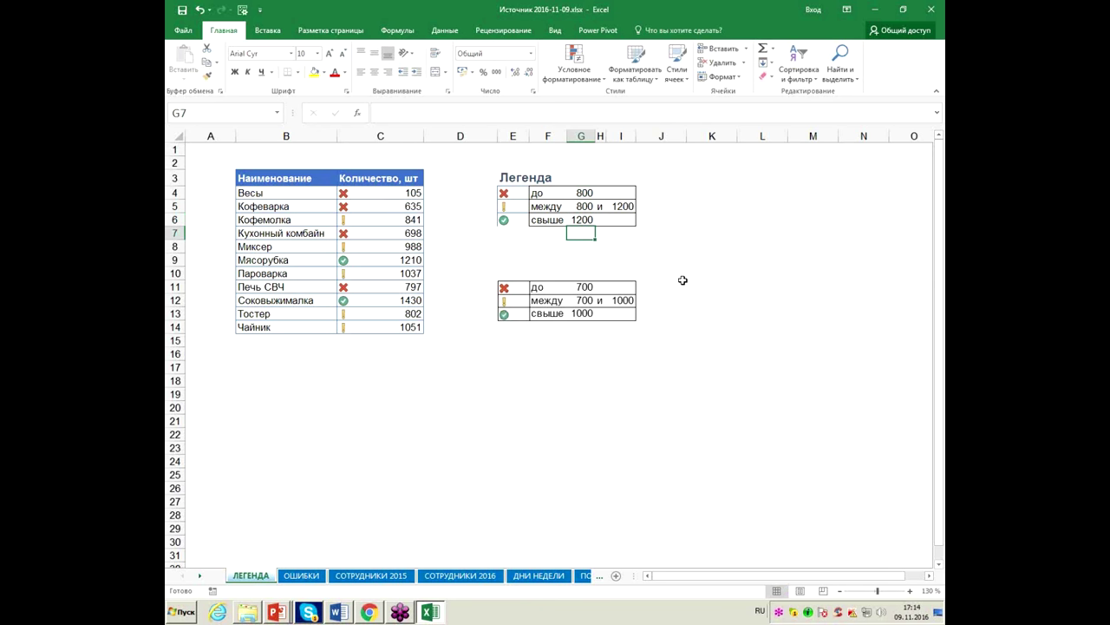
Check columns F–I and the linked cells G5 and I5 follow the new thresholds
left_click(548, 137)
left_click(581, 137)
left_click(600, 137)
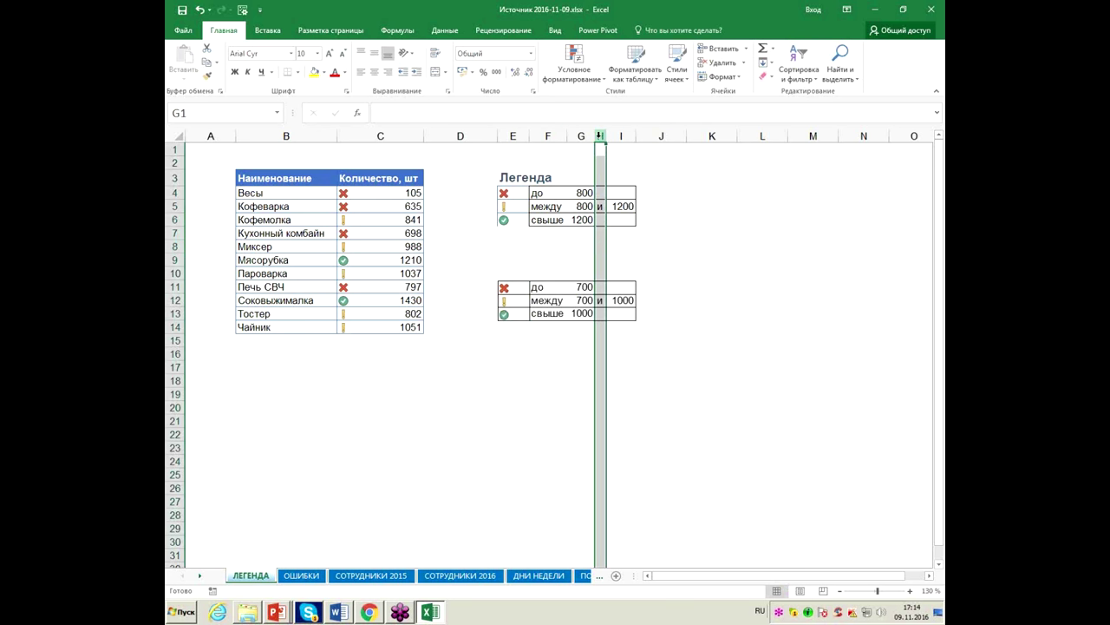
left_click(621, 137)
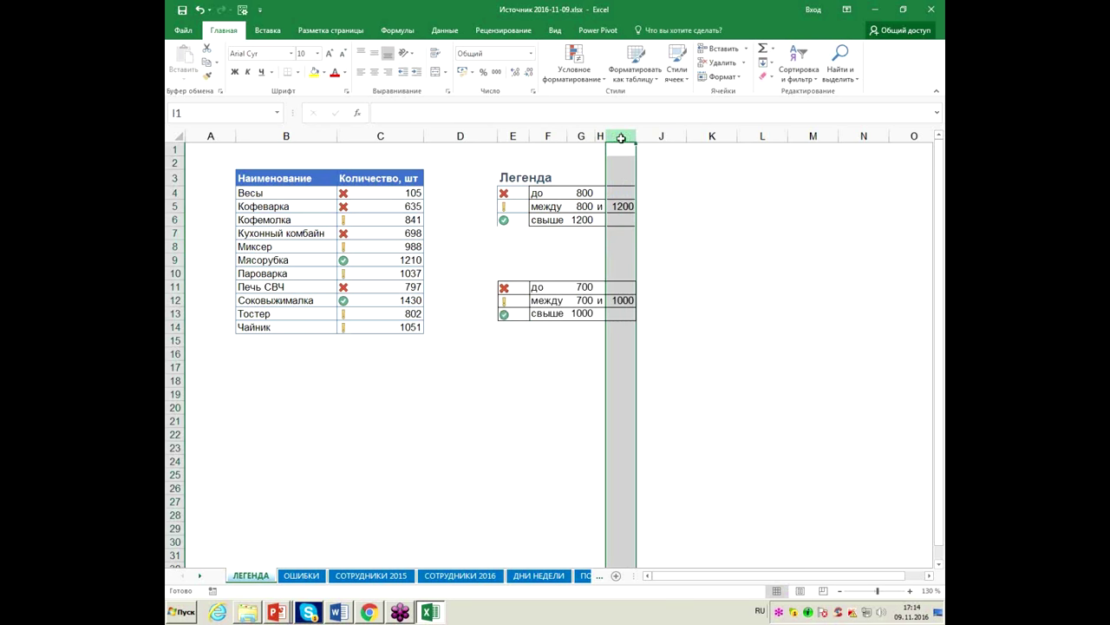
left_click(582, 193)
left_click(582, 219)
left_click(585, 207)
left_click(582, 192)
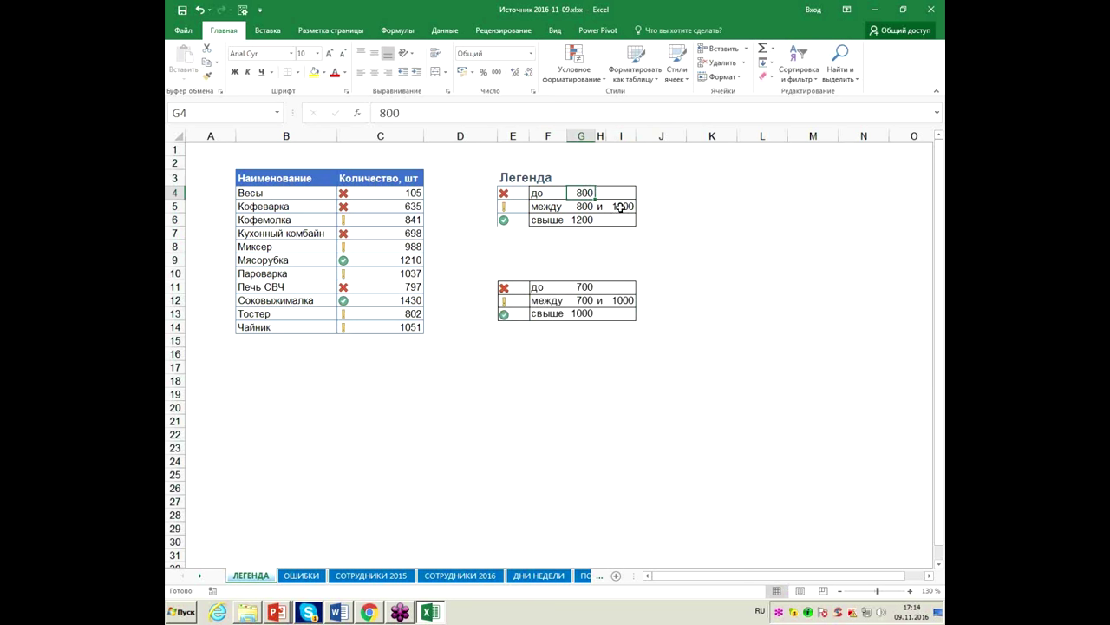
left_click(622, 207)
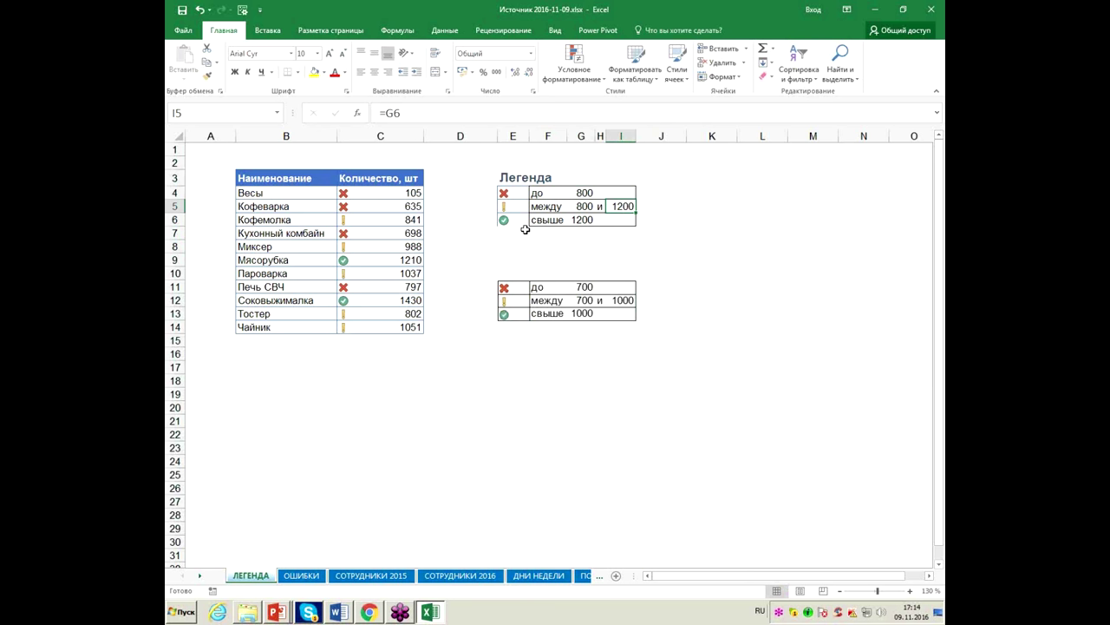
left_click_drag(525, 197, 514, 219)
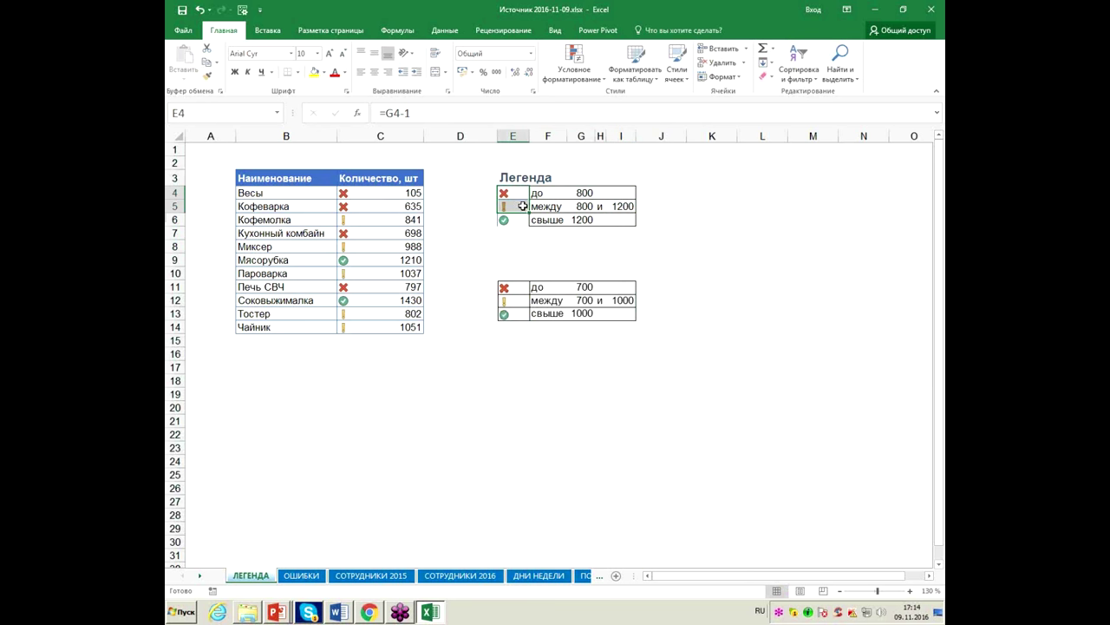
Apply All Borders (Все границы) to legend icon cells E4:E6
left_click(299, 77)
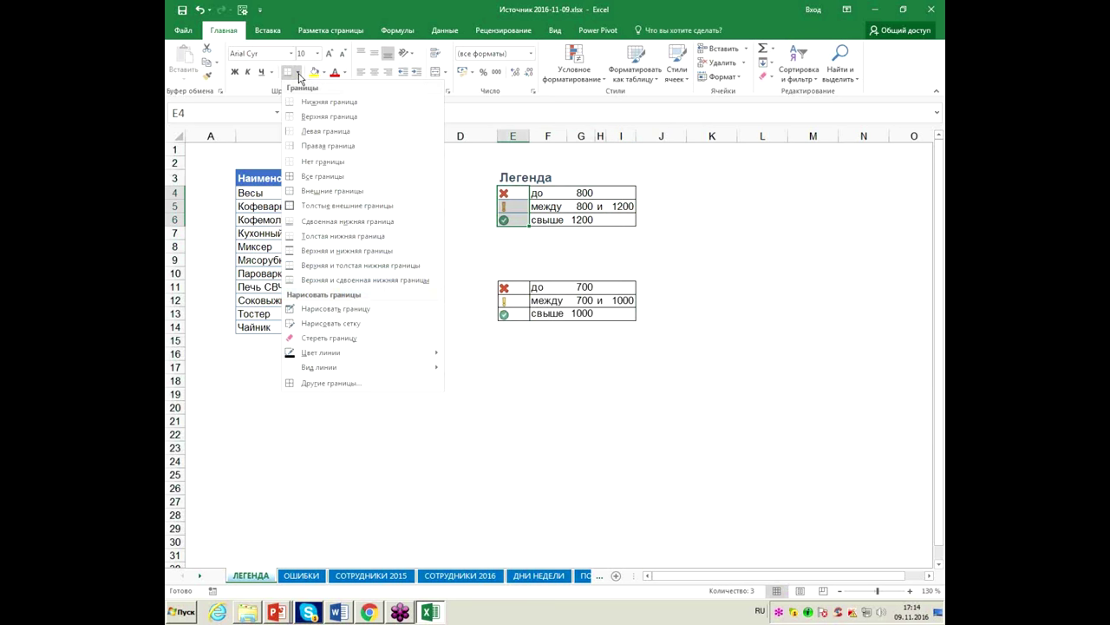
left_click(328, 176)
left_click(512, 246)
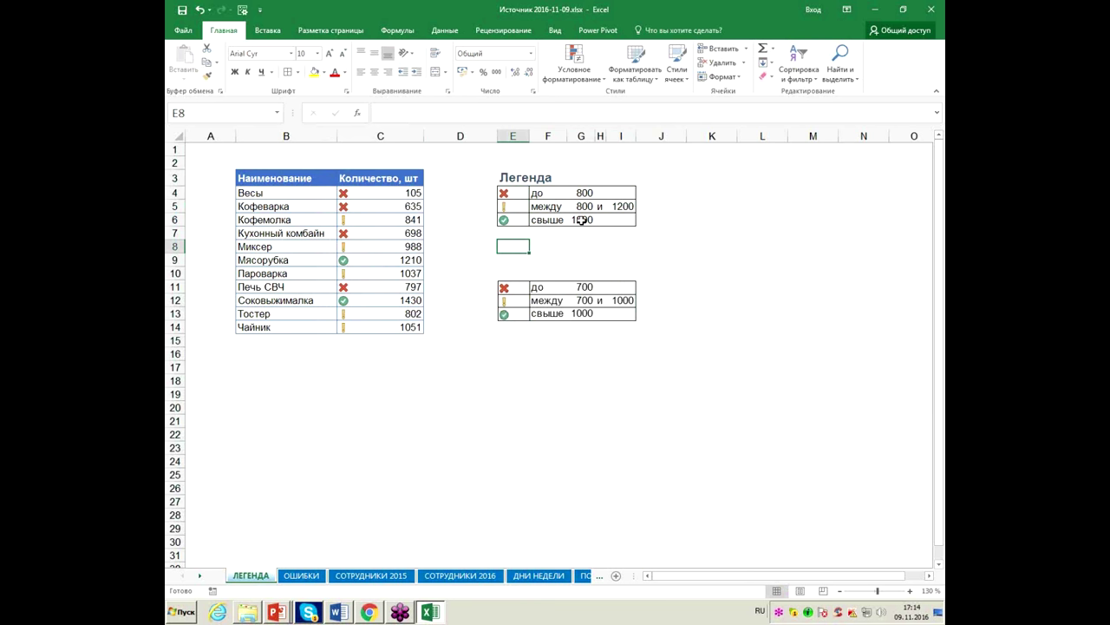
On the ОШИБКИ sheet, try the ;;; format on error cell I10, then undo it
left_click(301, 576)
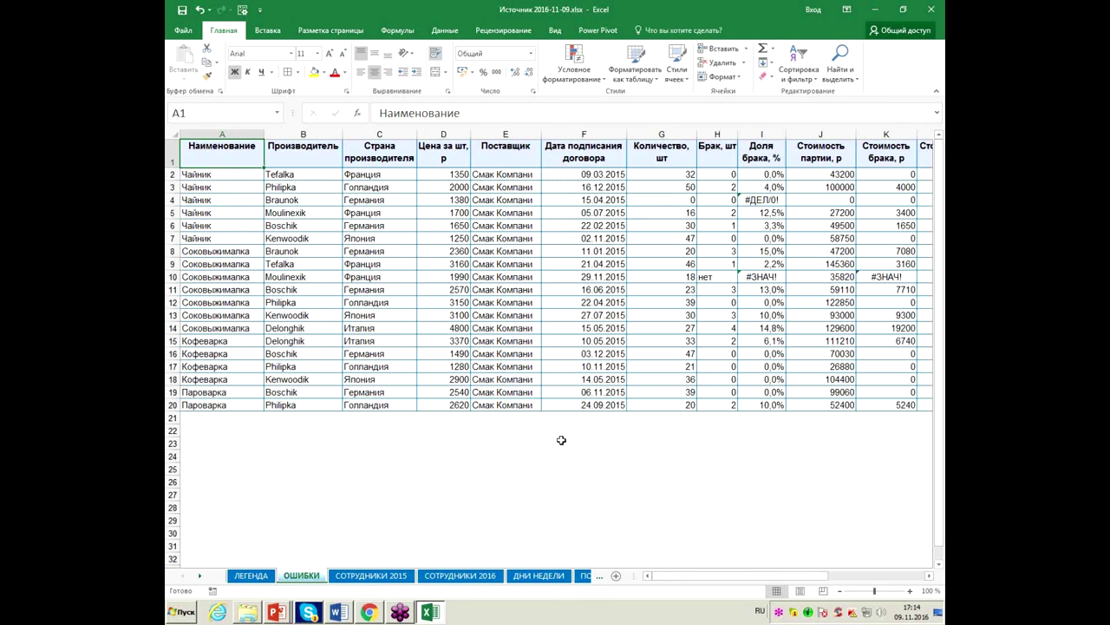
left_click(749, 276)
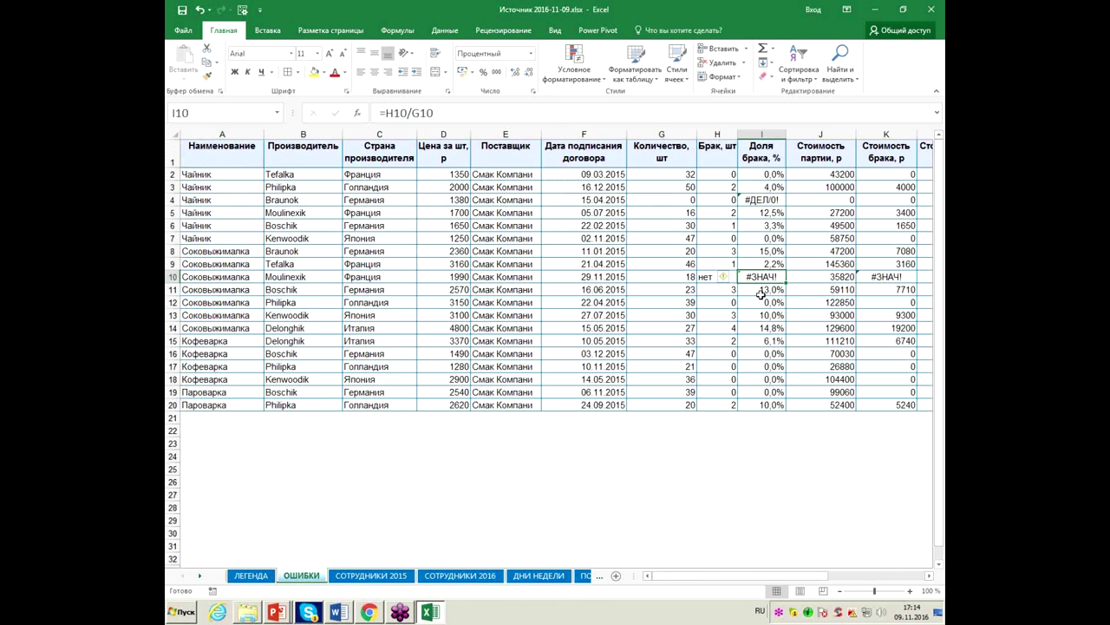
key("ctrl+1")
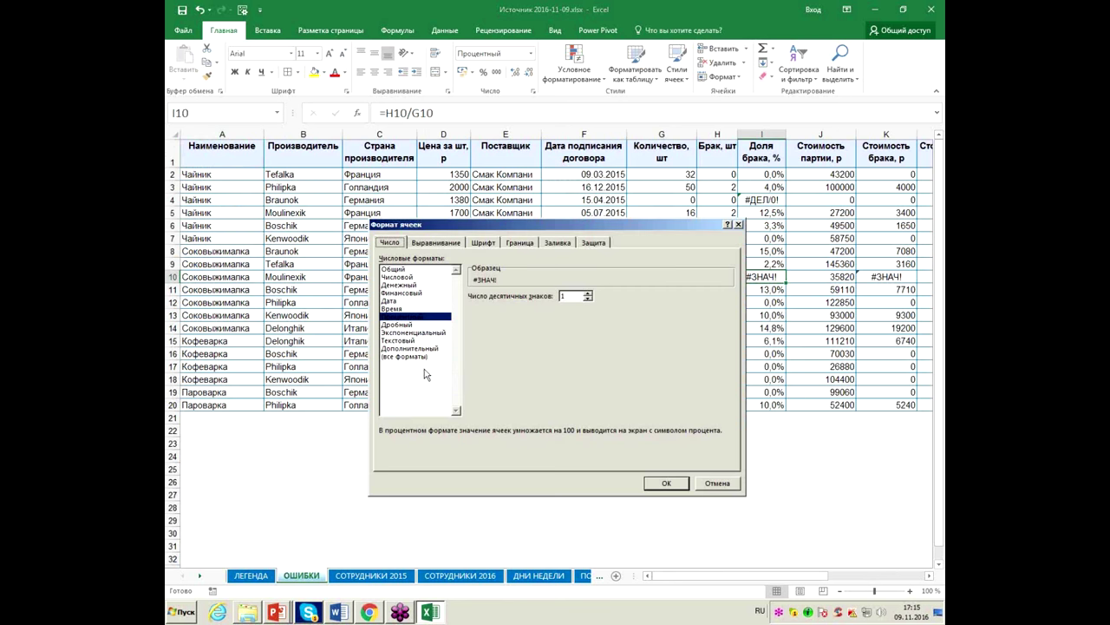
left_click(416, 355)
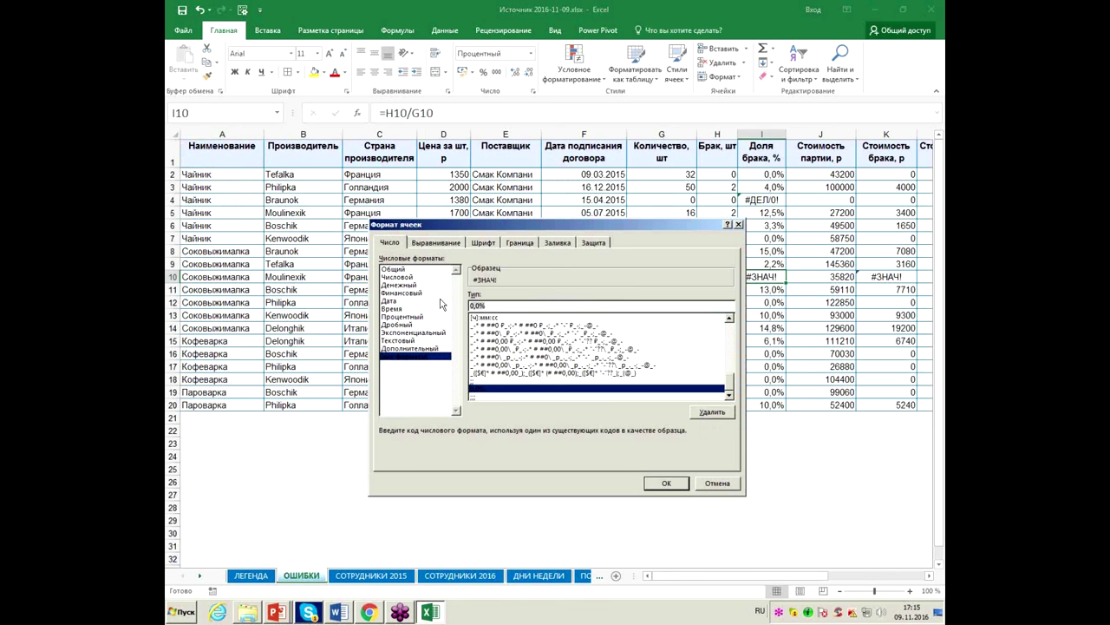
type(";;;")
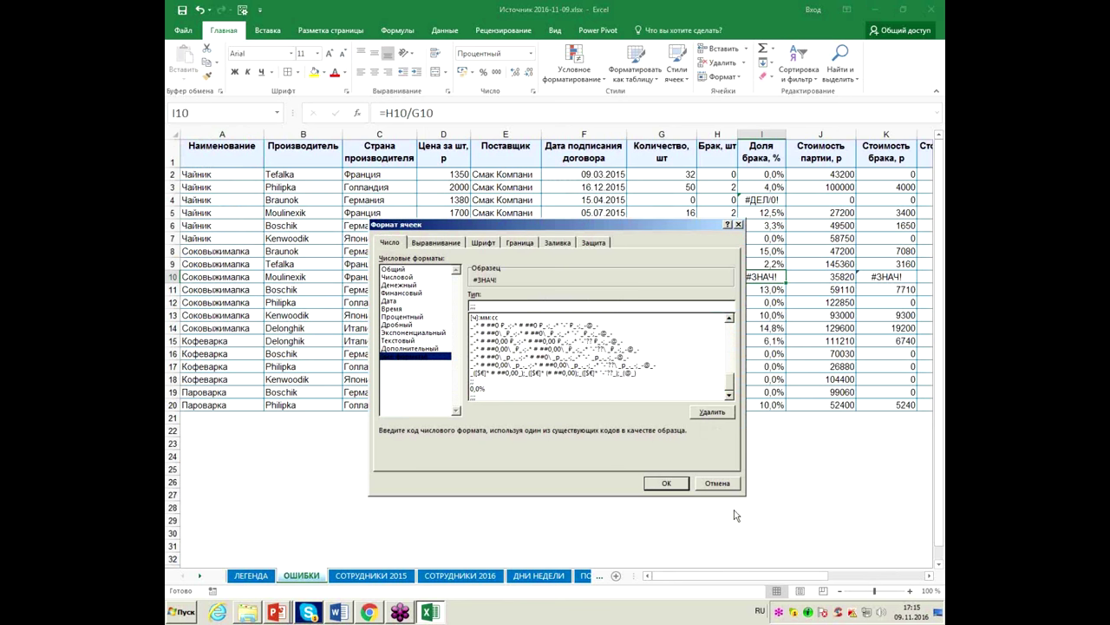
left_click(671, 485)
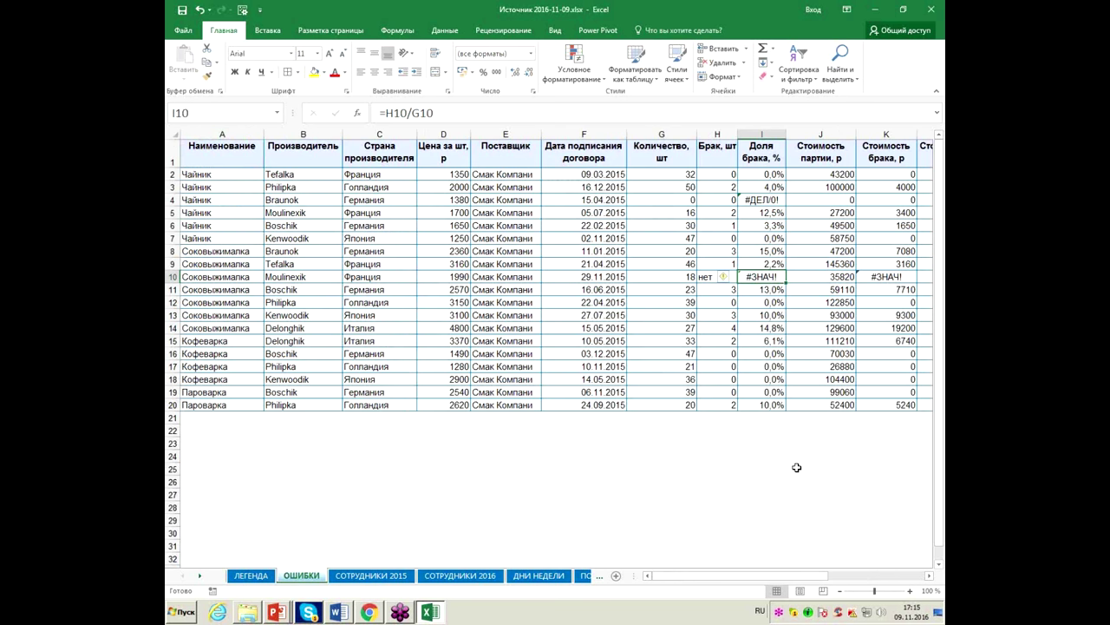
key("ctrl+z")
Select the table range A2:P20
left_click(209, 179)
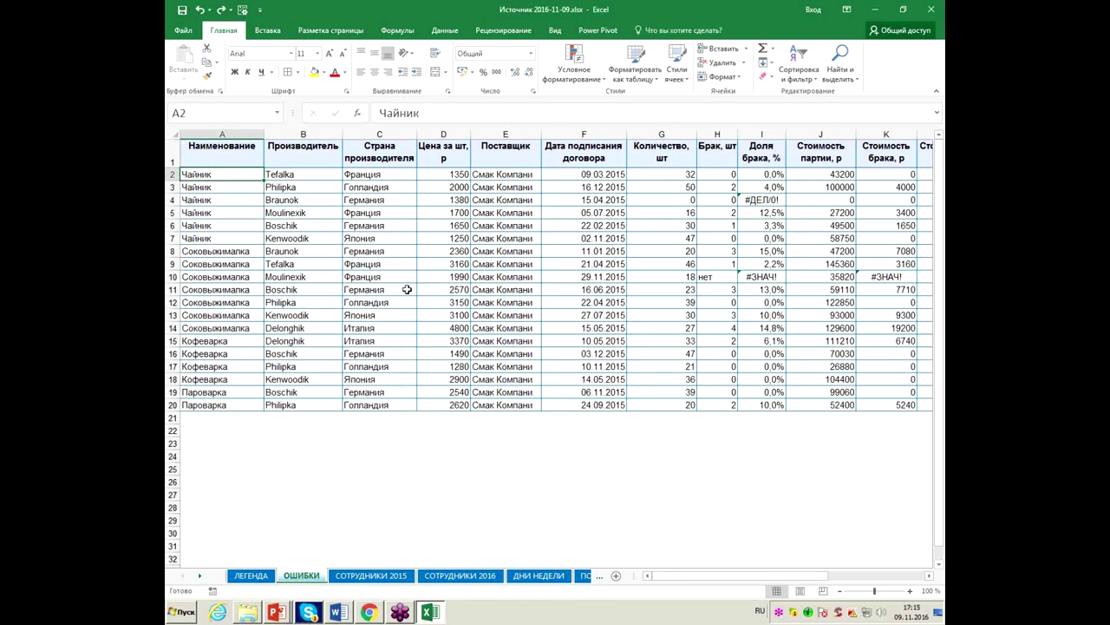
key("ctrl+shift+Right")
key("ctrl+shift+Down")
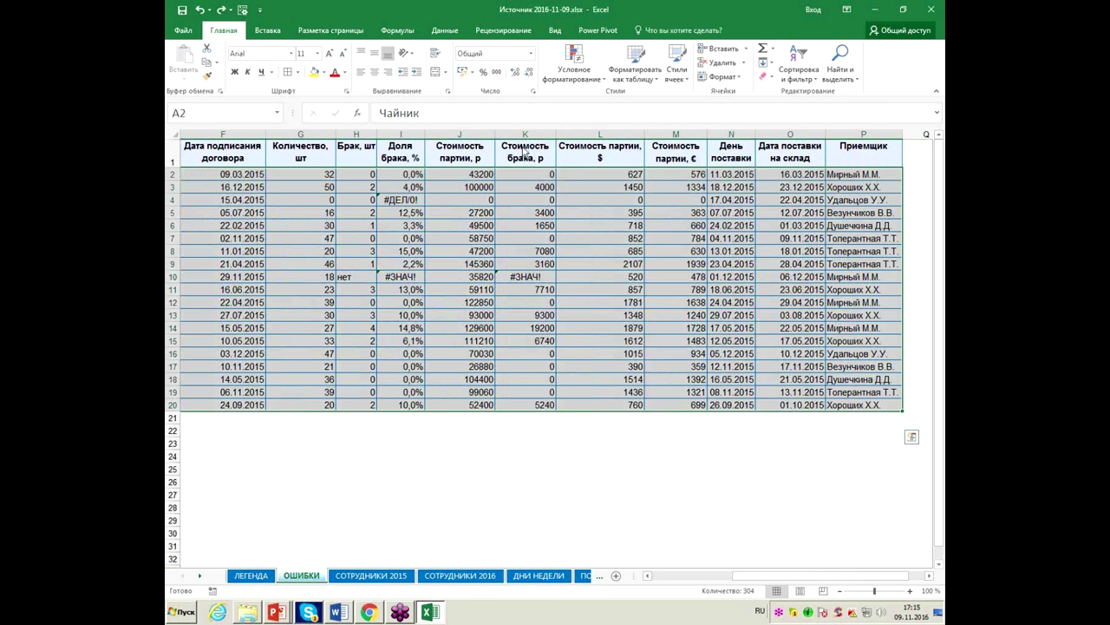
Start a new rule of type 'Use a formula to determine which cells to format'
left_click(579, 74)
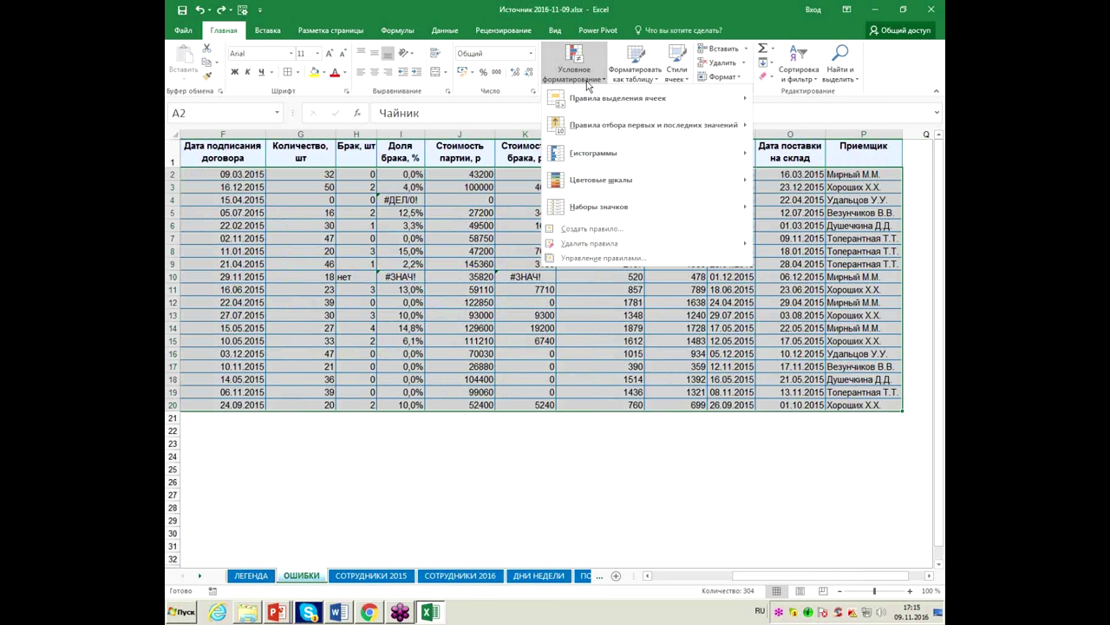
mouse_move(588, 101)
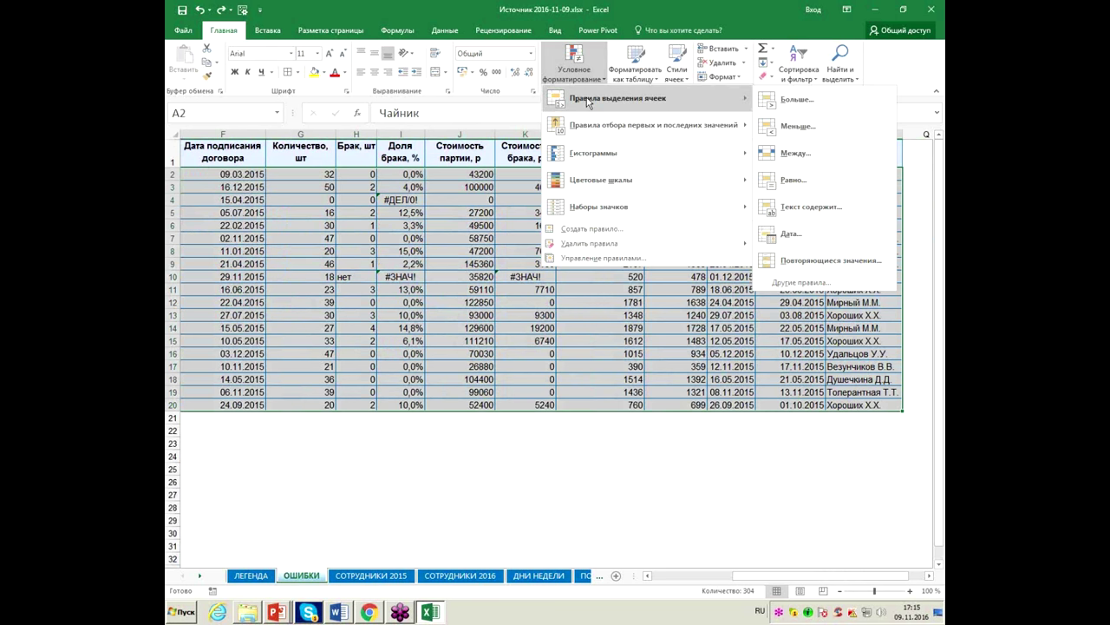
left_click(593, 229)
left_click(502, 343)
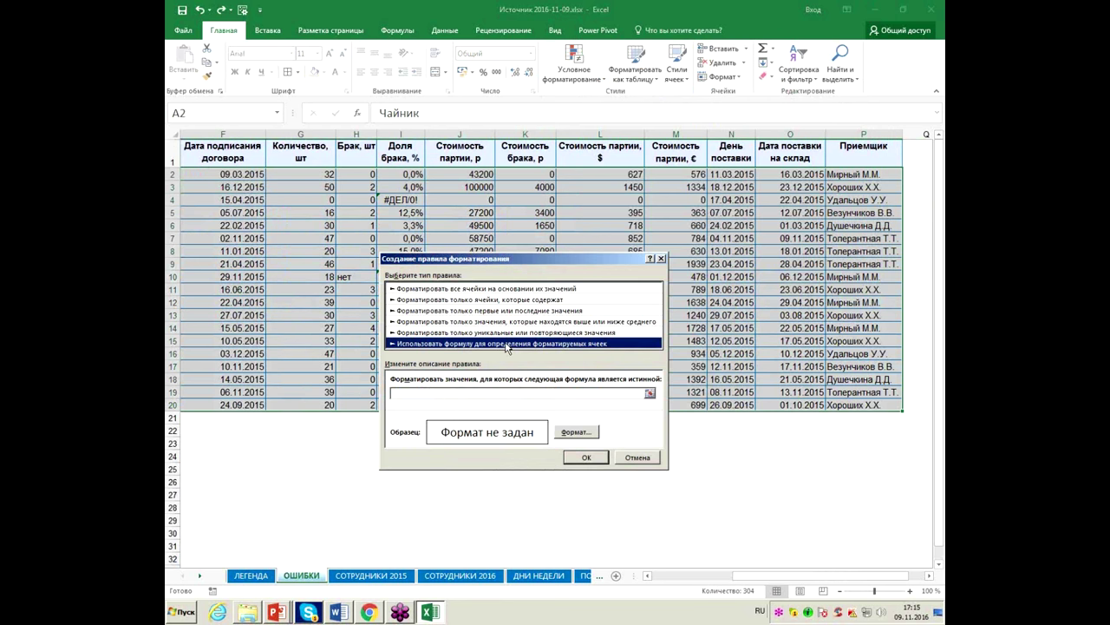
left_click_drag(572, 260, 648, 150)
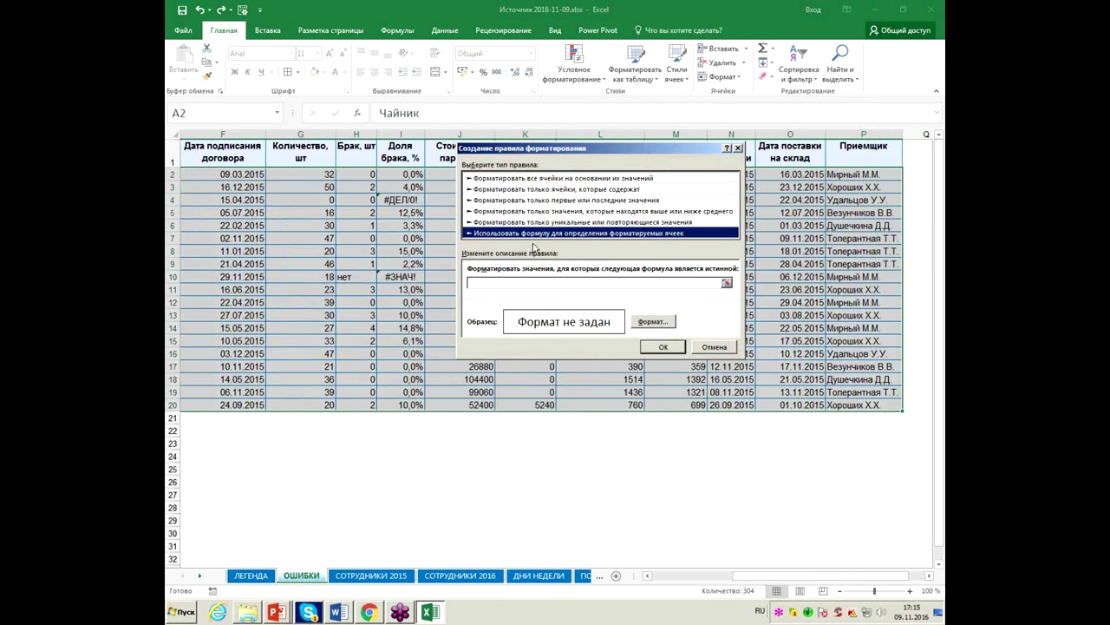
left_click(635, 283)
type("=")
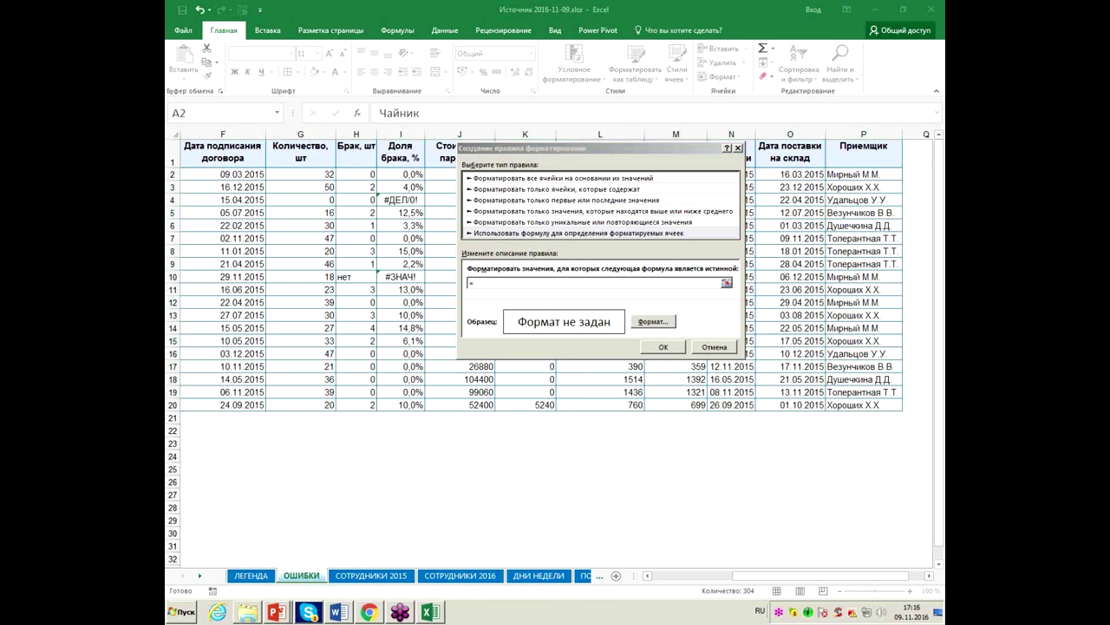
Enter the rule condition =ЕОШ(A2) using a relative reference to A2
left_click(497, 287)
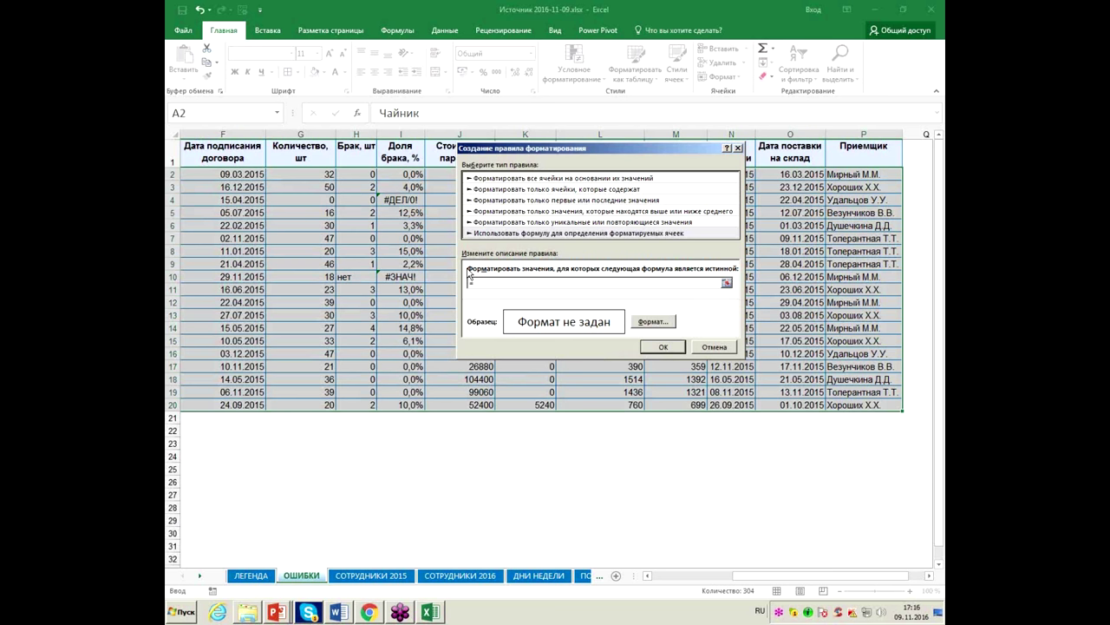
type("E")
type("ОШ(")
left_click(646, 576)
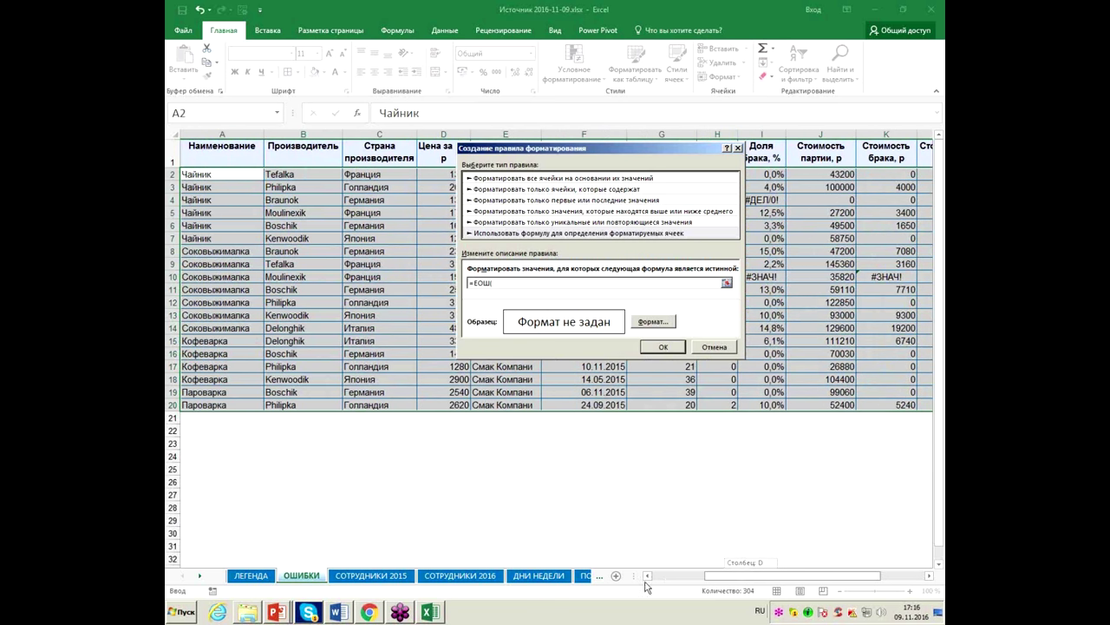
left_click(233, 174)
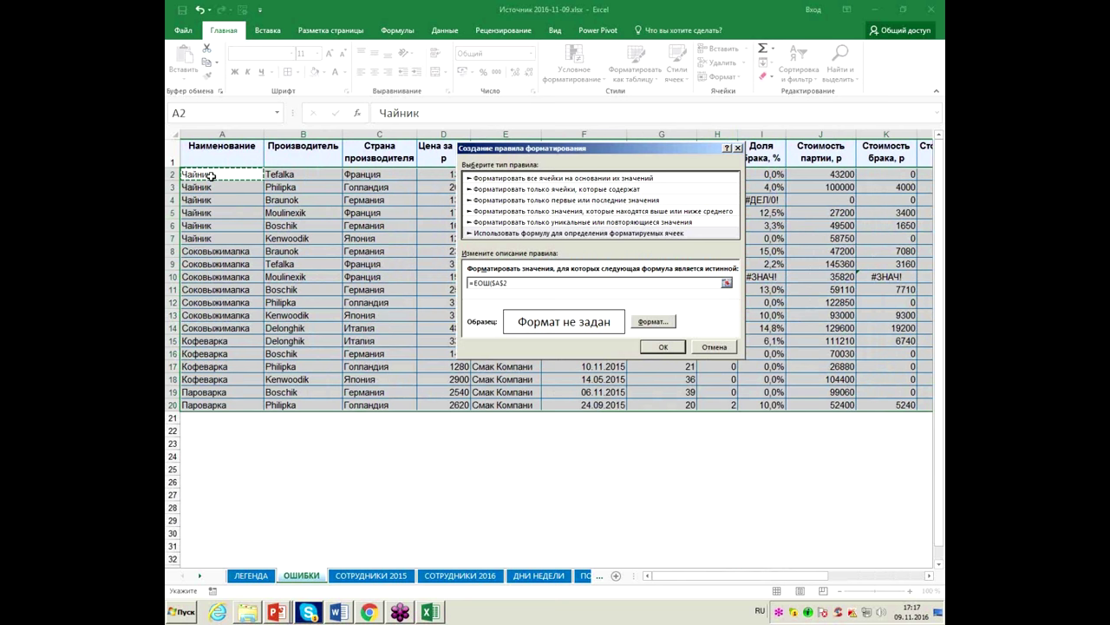
key("F4")
key("F4")
key("F4")
type(")")
Give the error-flagging rule a red fill and confirm it, so the error cells turn red
left_click(646, 323)
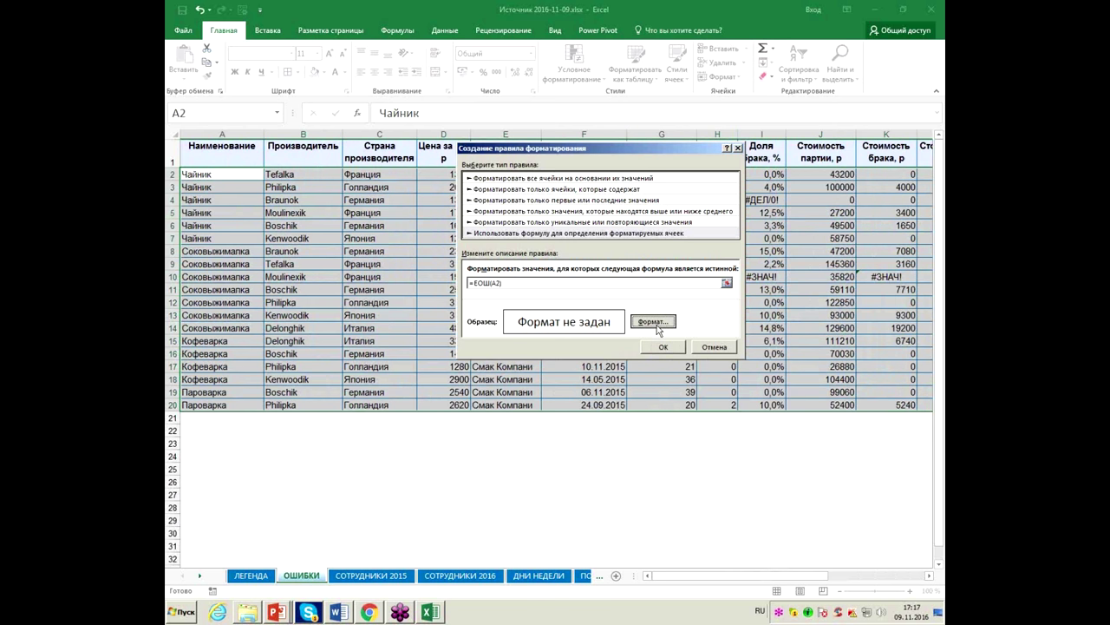
left_click(498, 232)
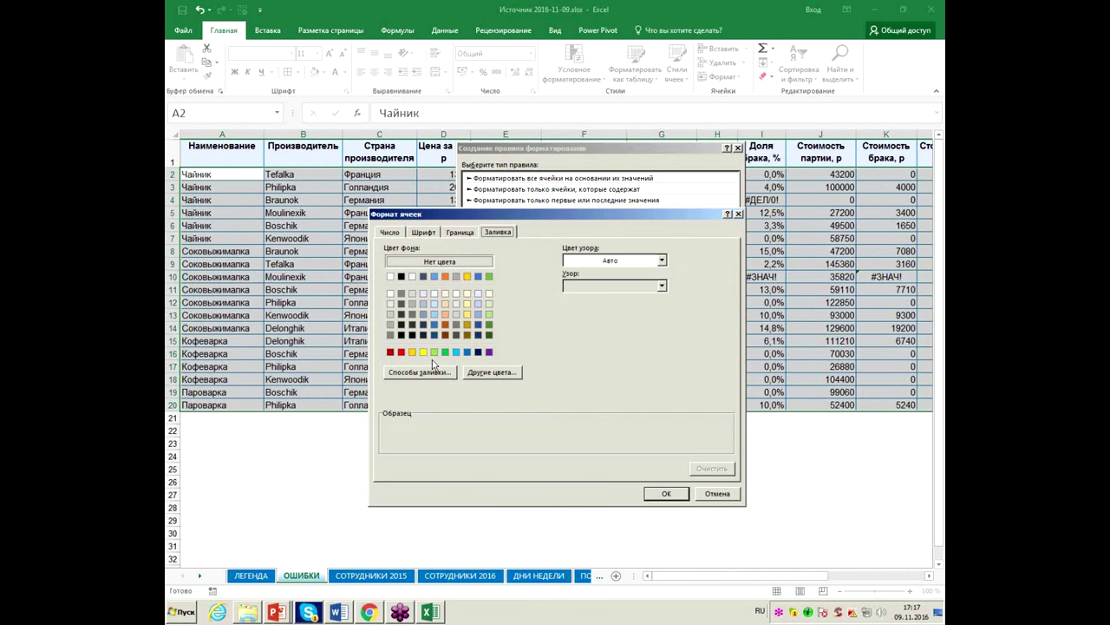
left_click(401, 351)
left_click(666, 493)
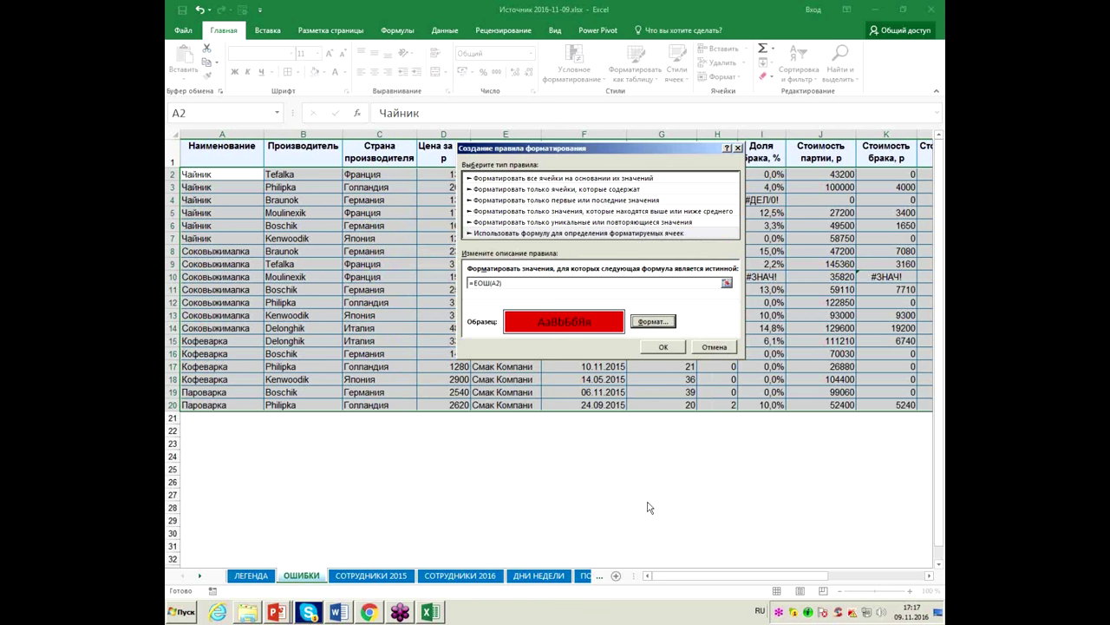
left_click(662, 347)
mouse_move(820, 575)
left_mouse_down()
mouse_move(872, 580)
mouse_move(812, 581)
left_mouse_up()
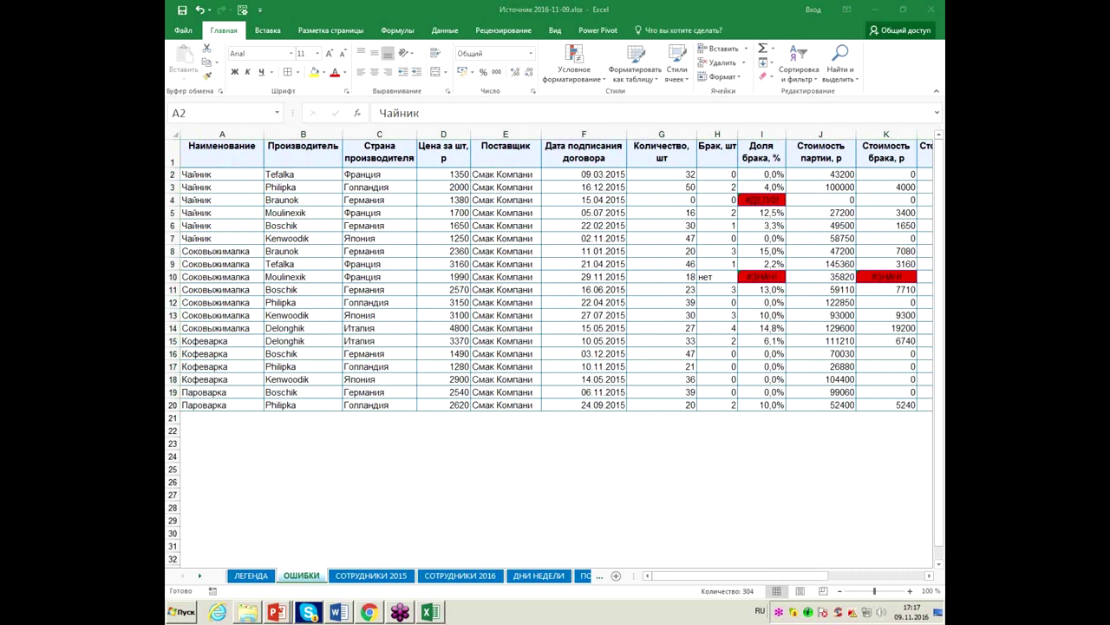
left_click(587, 87)
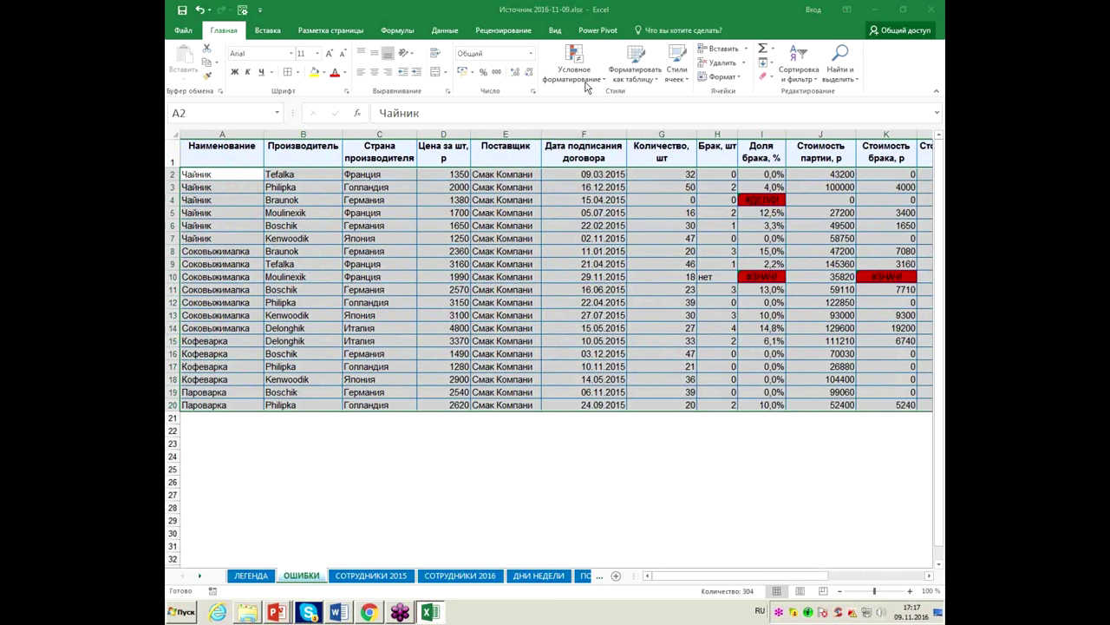
Edit the =ЕОШ error rule to white fill and white font colour, then apply it
left_click(587, 83)
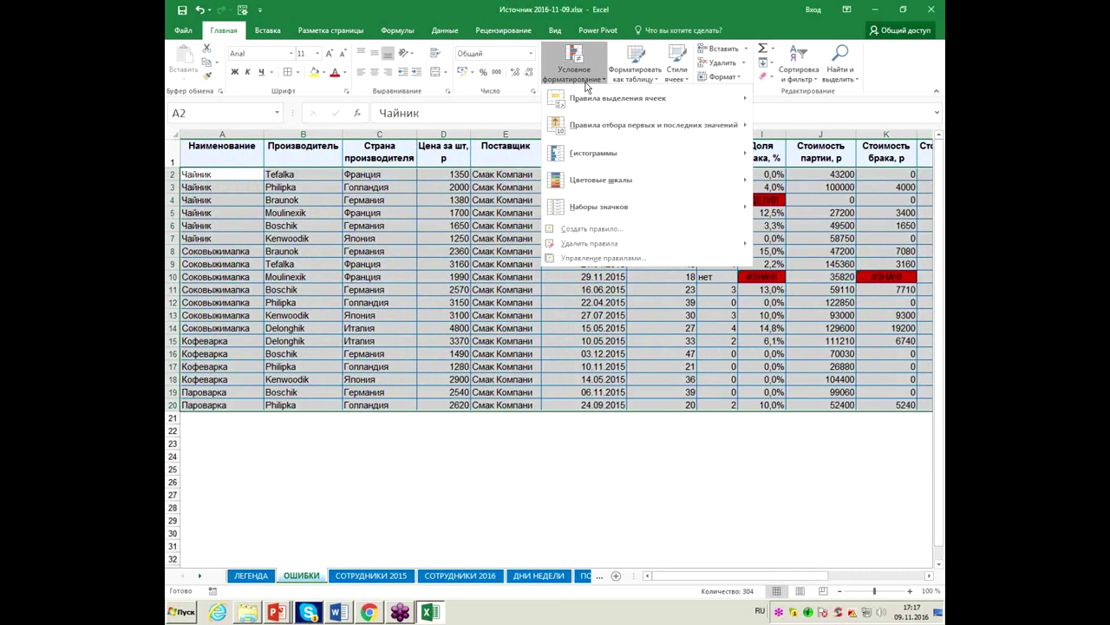
left_click(622, 260)
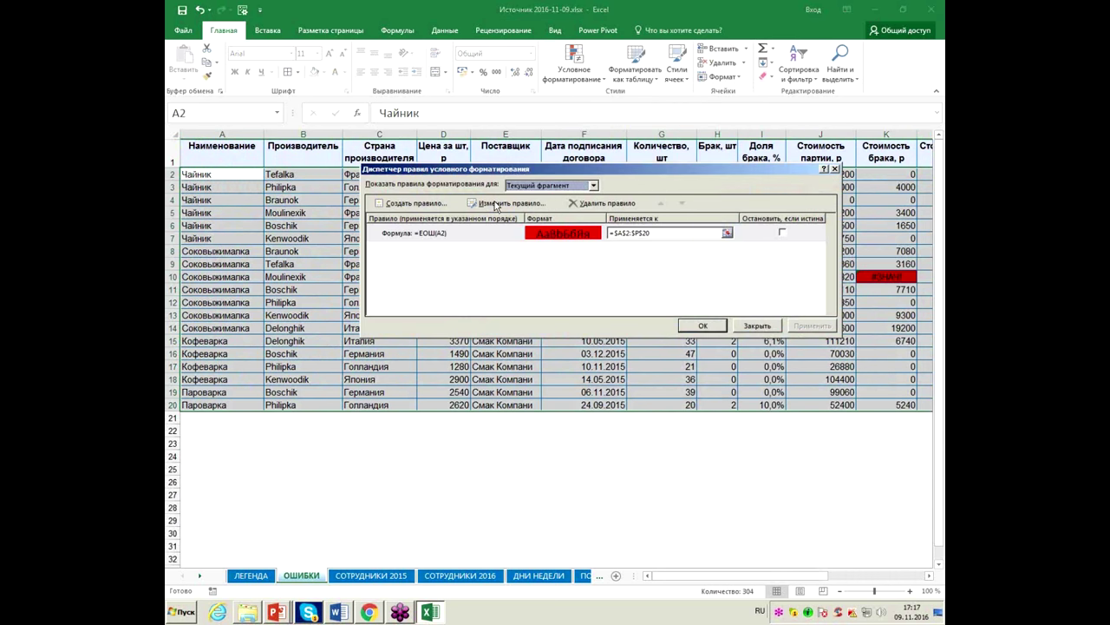
left_click(497, 206)
left_click(667, 326)
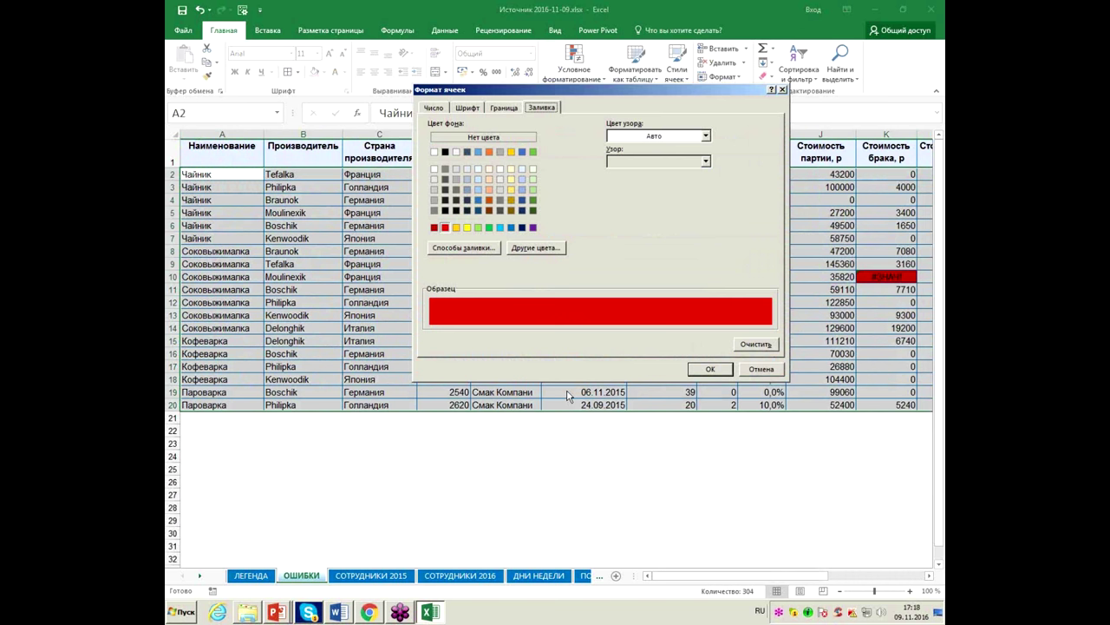
left_click(433, 152)
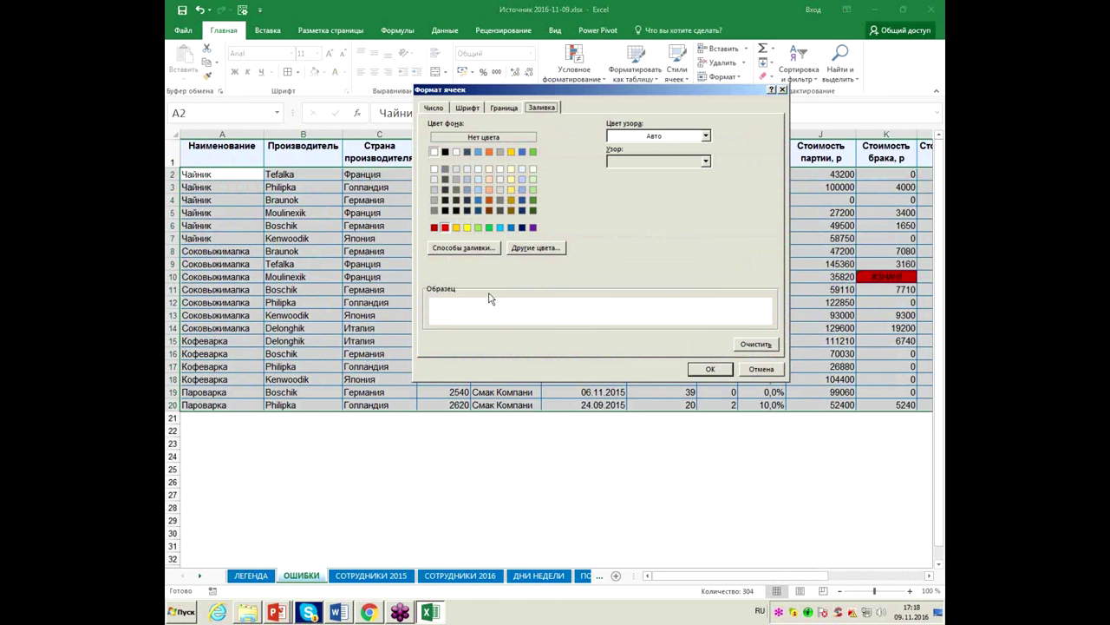
left_click(474, 110)
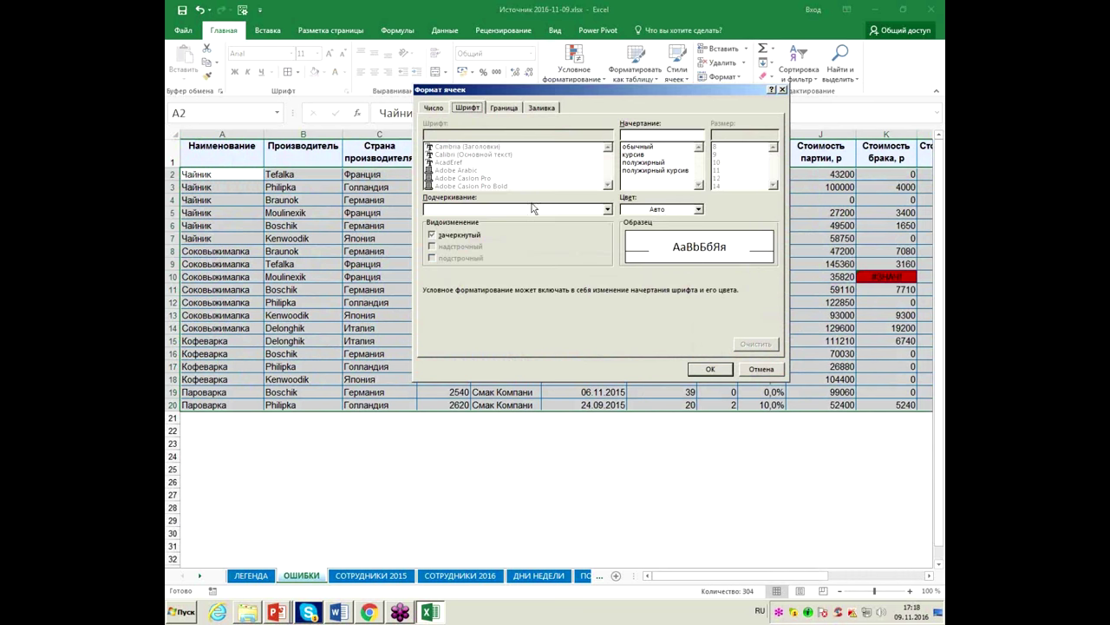
left_click(698, 210)
left_click(626, 245)
left_click(711, 371)
left_click(664, 347)
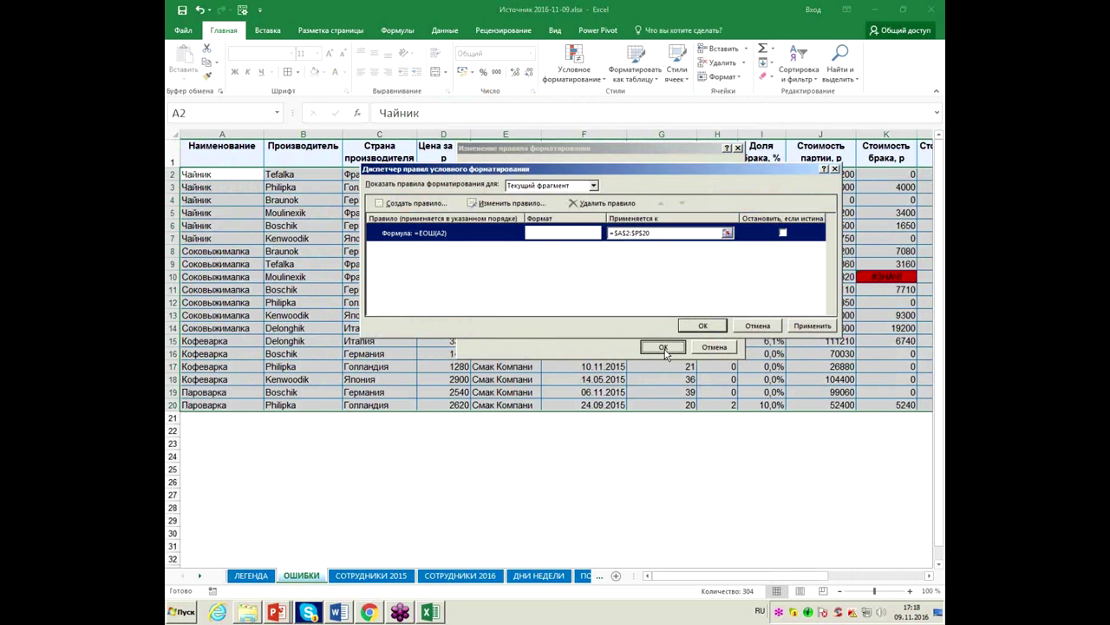
left_click(810, 330)
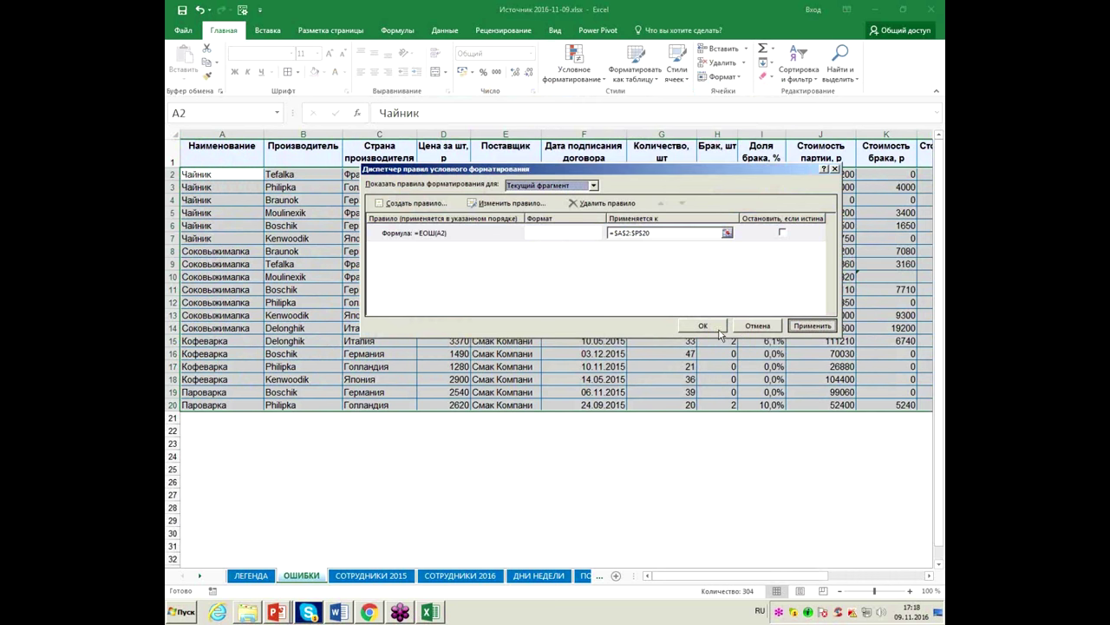
left_click(719, 331)
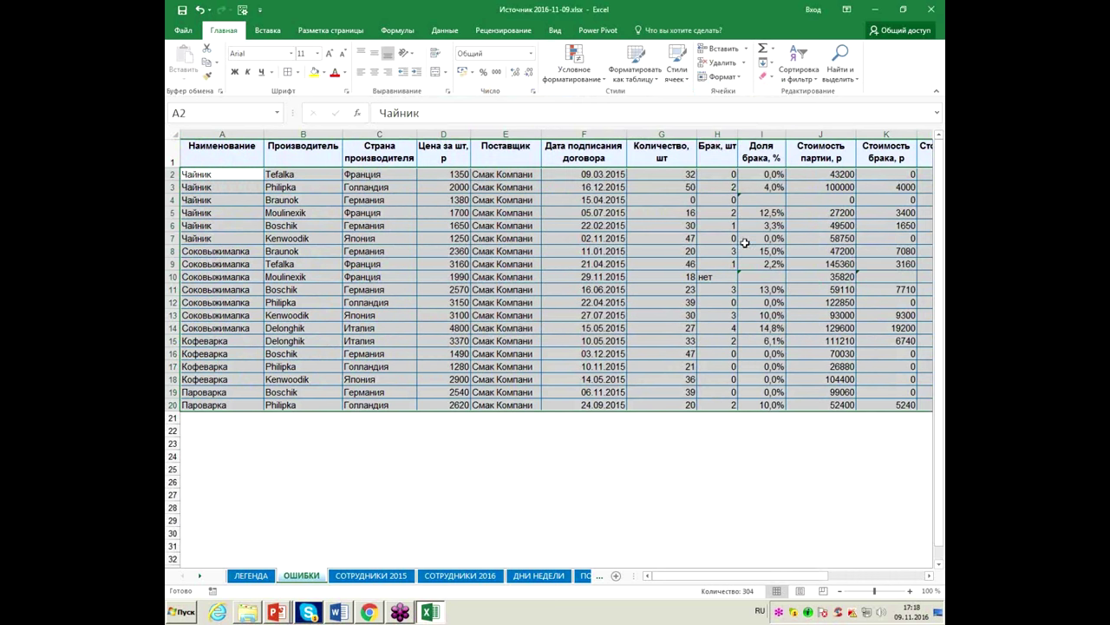
Colour the table rows 2–20 with dark blue font
left_click(345, 75)
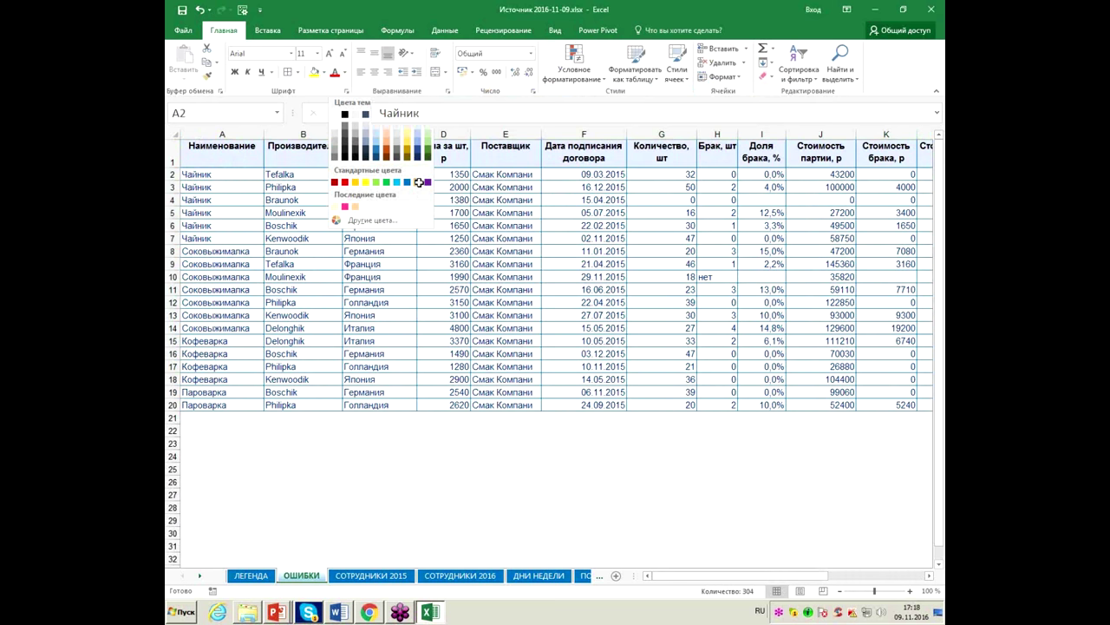
left_click(419, 183)
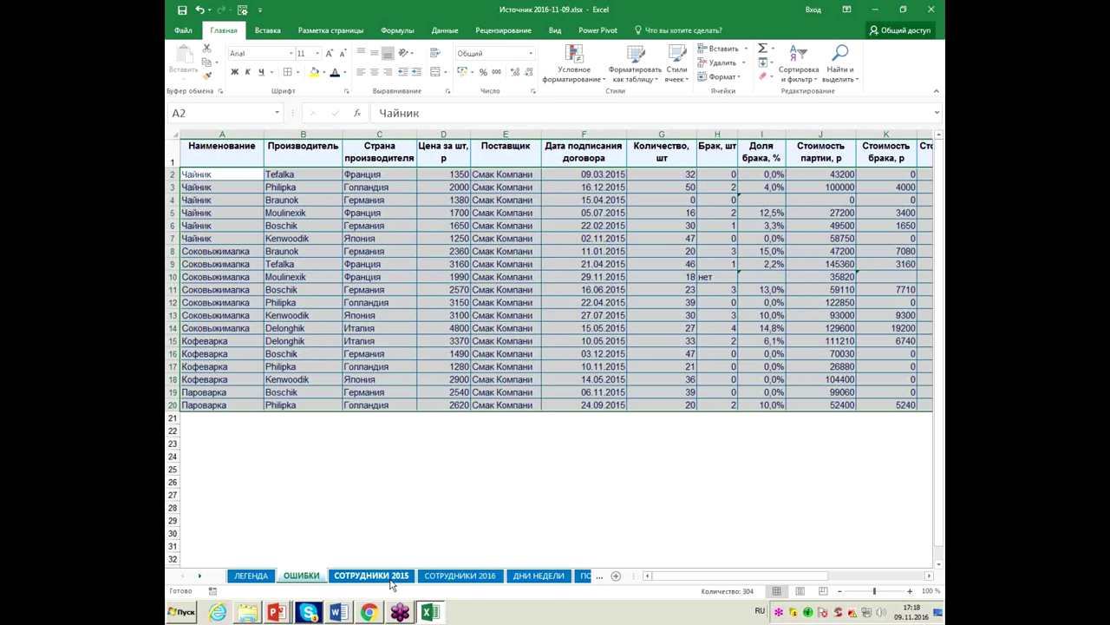
left_click(375, 575)
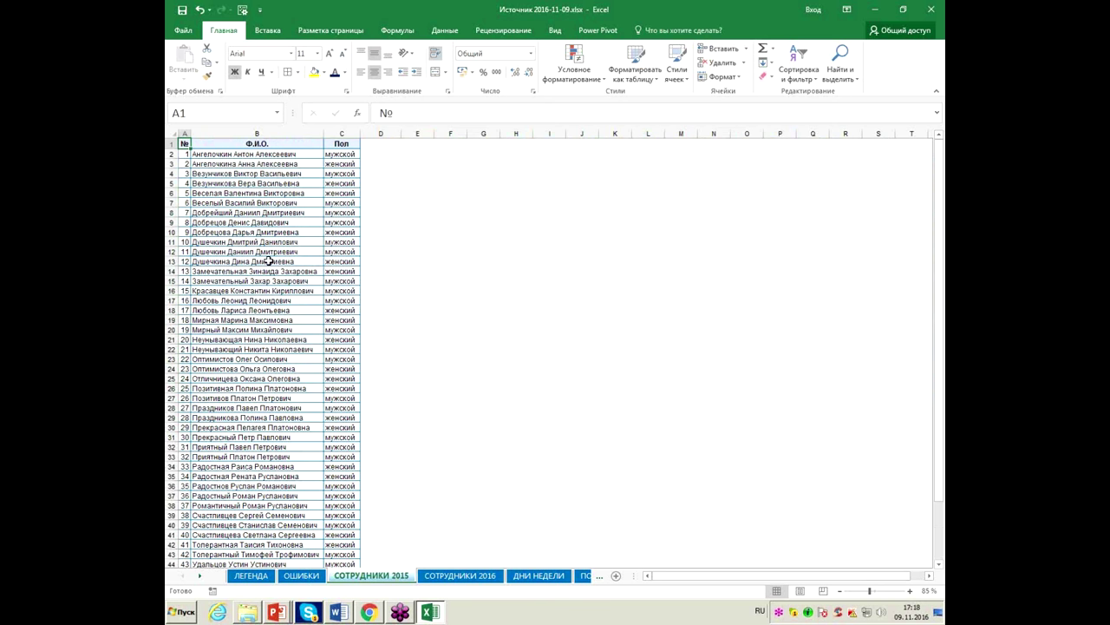
Check where the 2015 and 2016 employee lists end, finishing on СОТРУДНИКИ 2016 at B2
key("ctrl+Down")
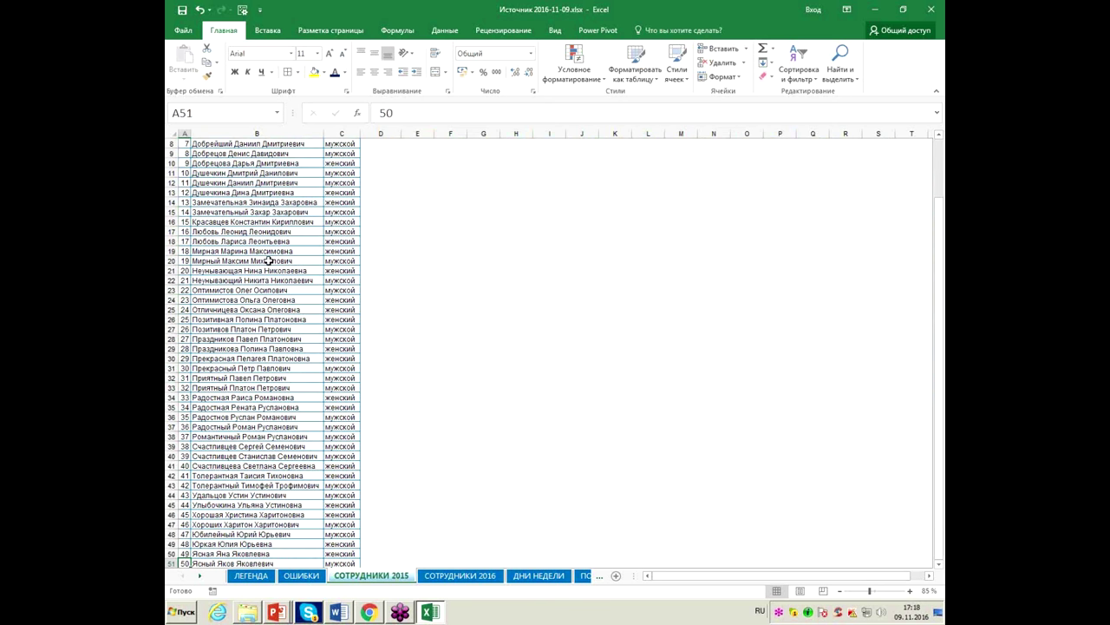
key("ctrl+Up")
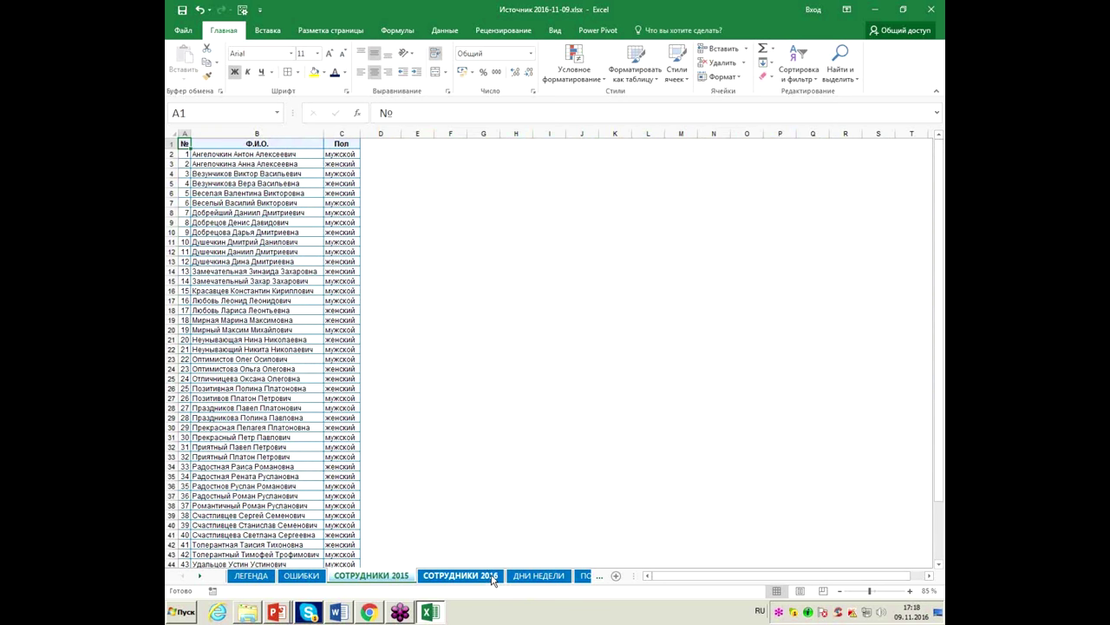
left_click(460, 576)
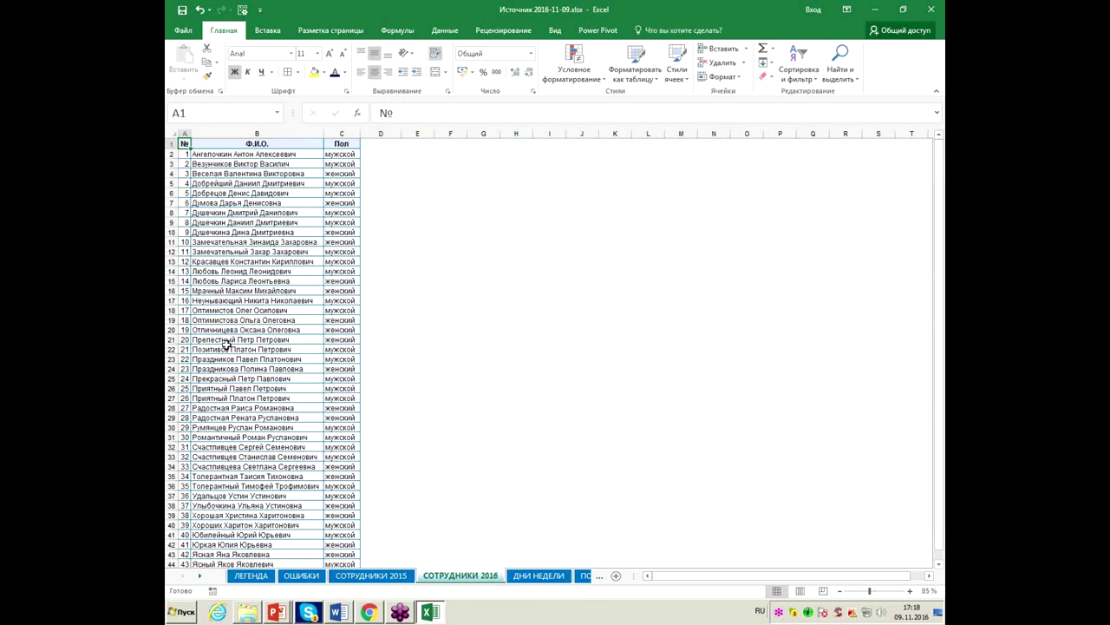
key("ctrl+Down")
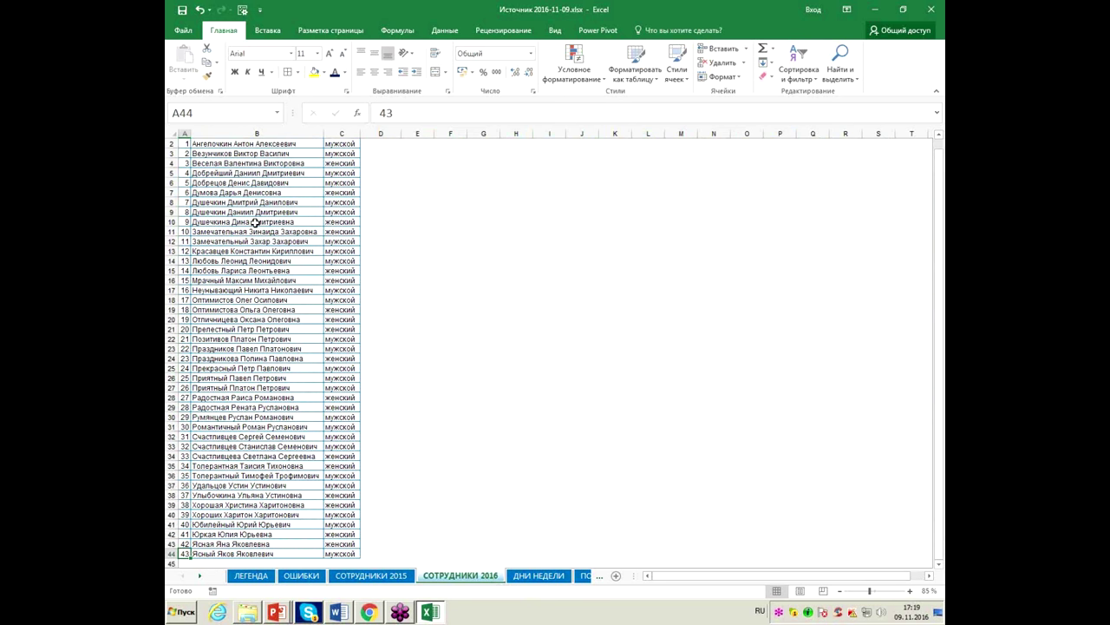
scroll(255, 224, "up", 1)
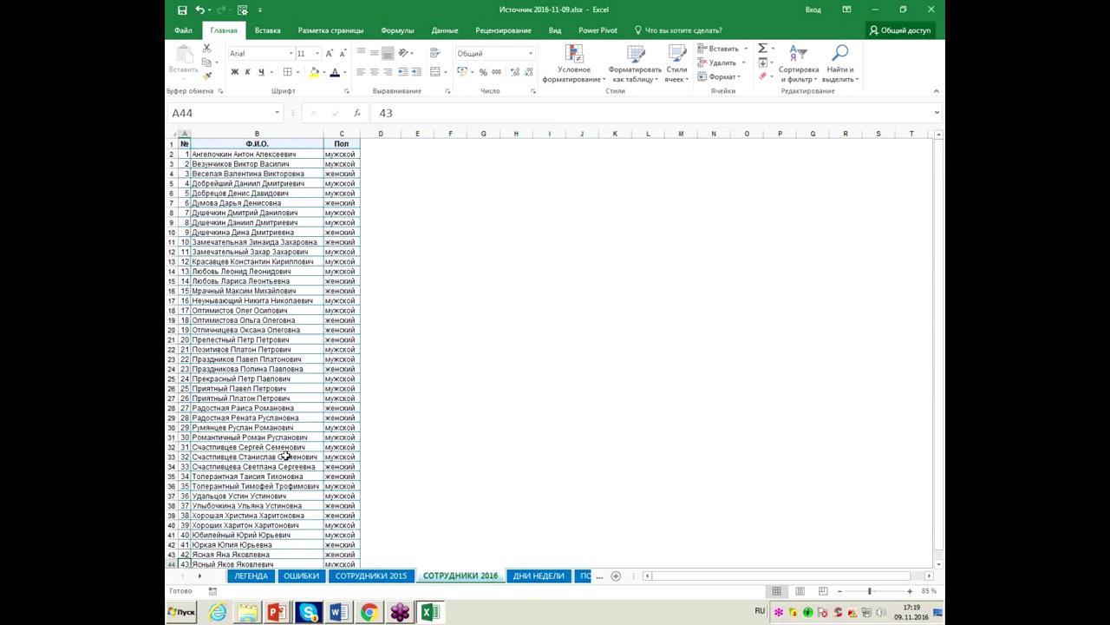
left_click(295, 153)
left_click(377, 576)
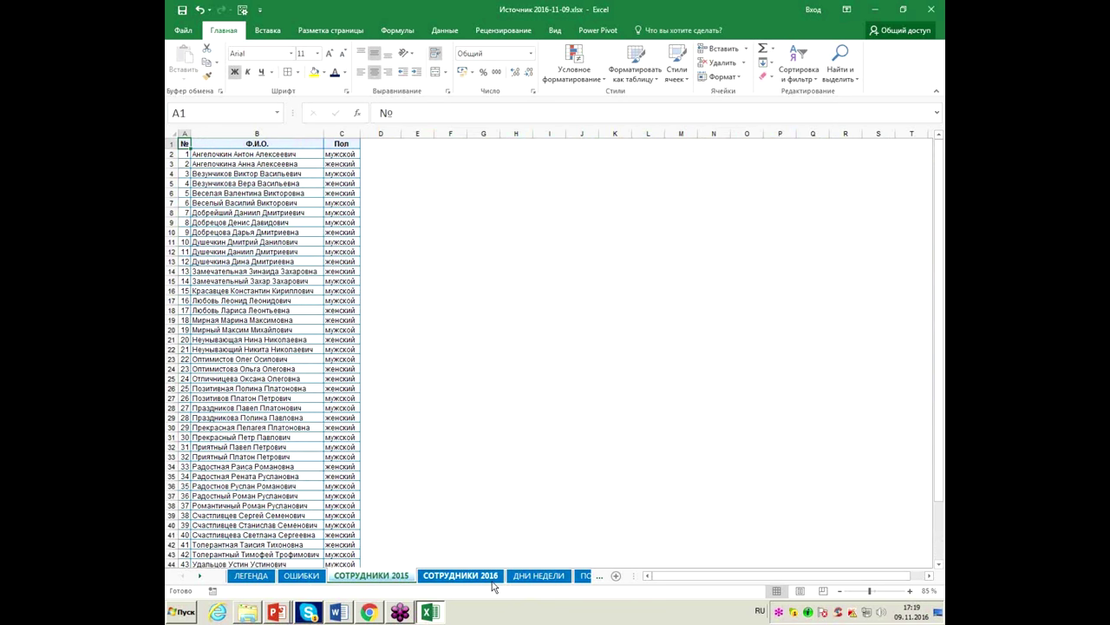
left_click(460, 576)
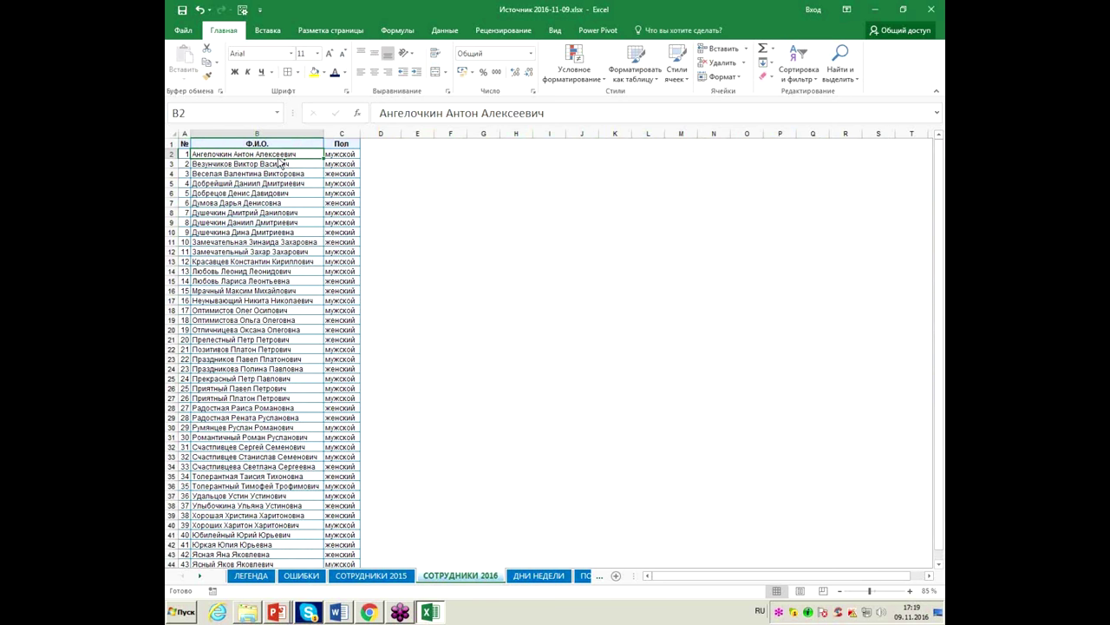
Select the 2016 names B2:B44 and start a new formula-based conditional formatting rule
key("ctrl+shift+Down")
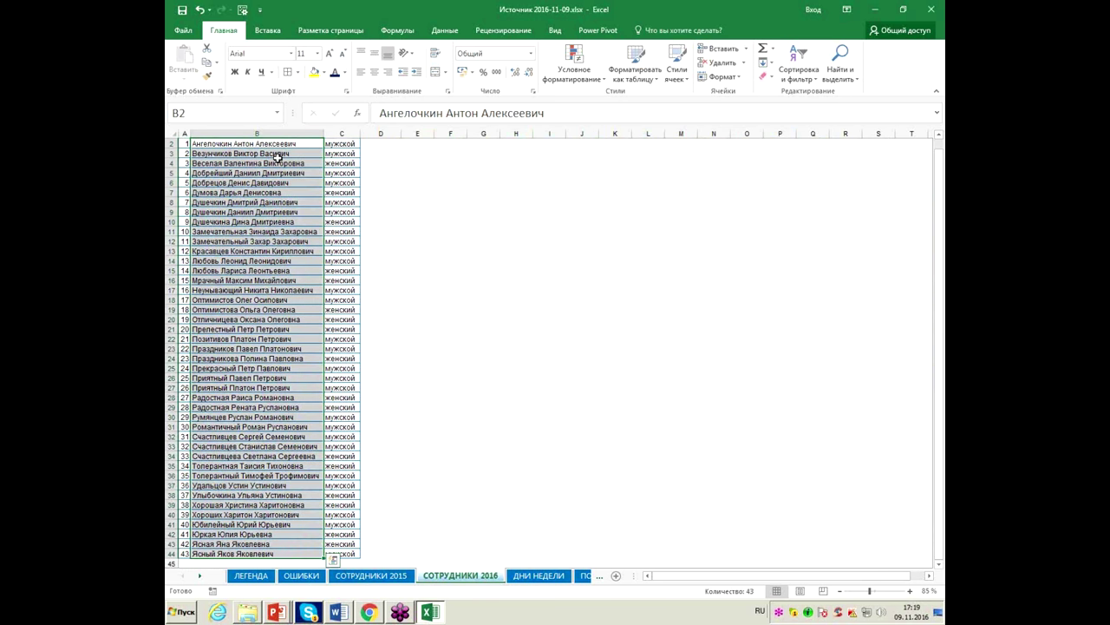
left_click(600, 85)
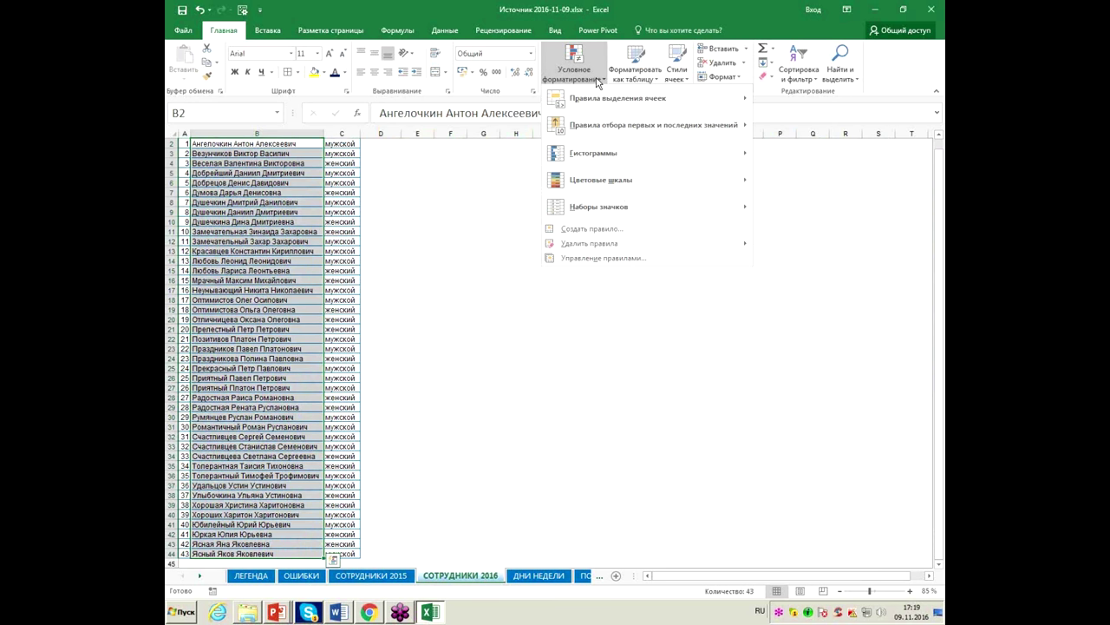
left_click(632, 232)
left_click(539, 221)
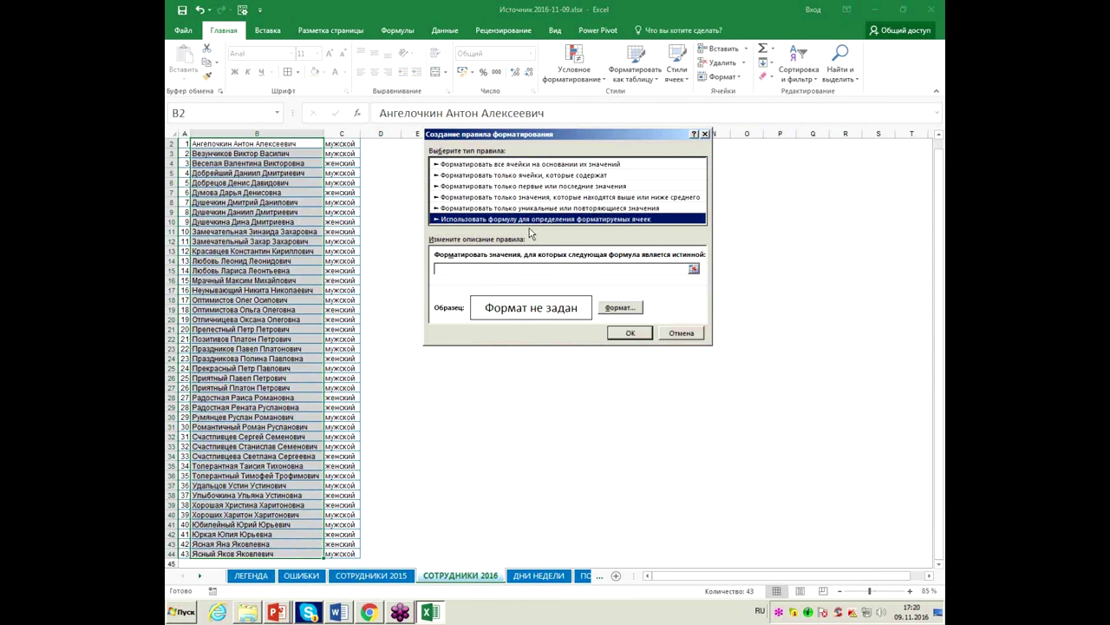
Enter =СЧЁТЕСЛИ( in the rule's formula box, pointing it at the СОТРУДНИКИ 2015 sheet
left_click(575, 270)
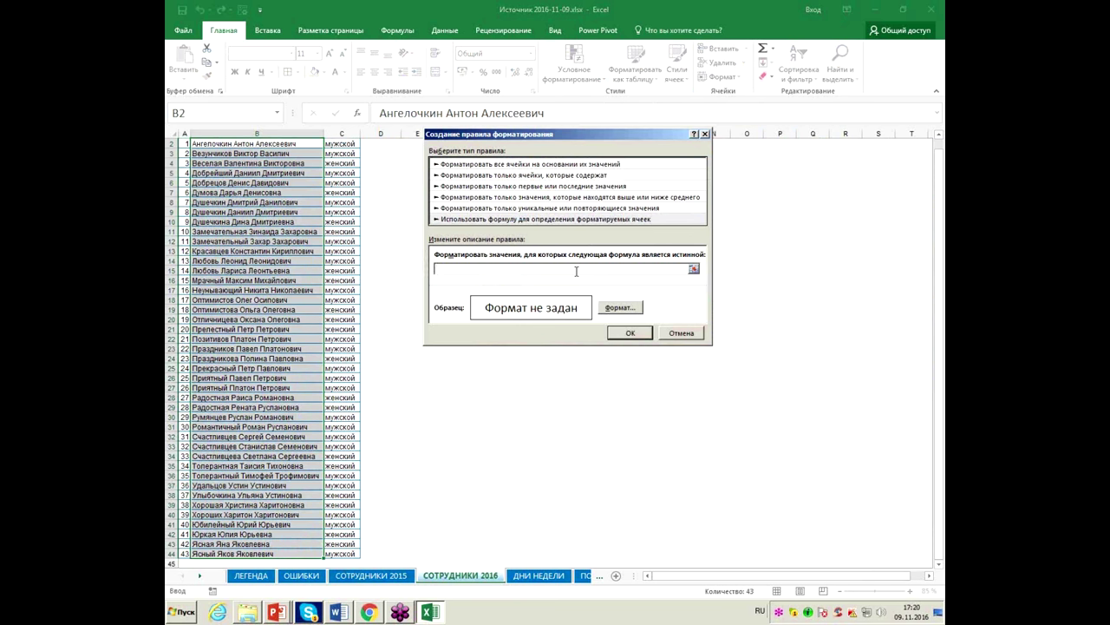
type("=")
type("СЧ")
type("ЁТЕСЛИ(")
left_click(401, 579)
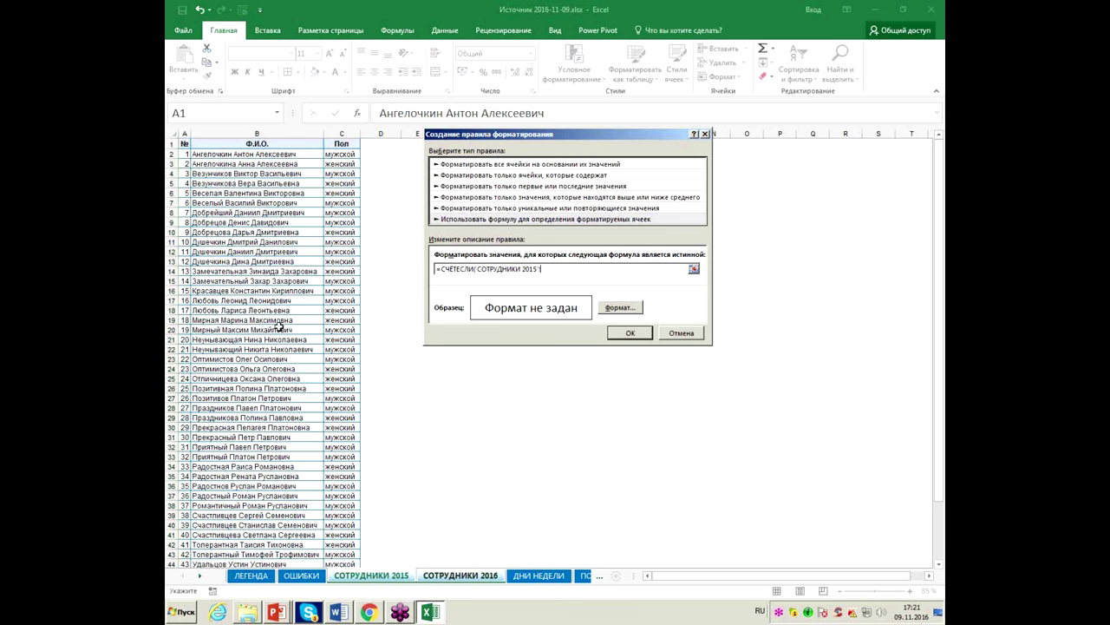
Use column $B:$B of СОТРУДНИКИ 2015 as the count range, then reference СОТРУДНИКИ 2016
left_click(249, 131)
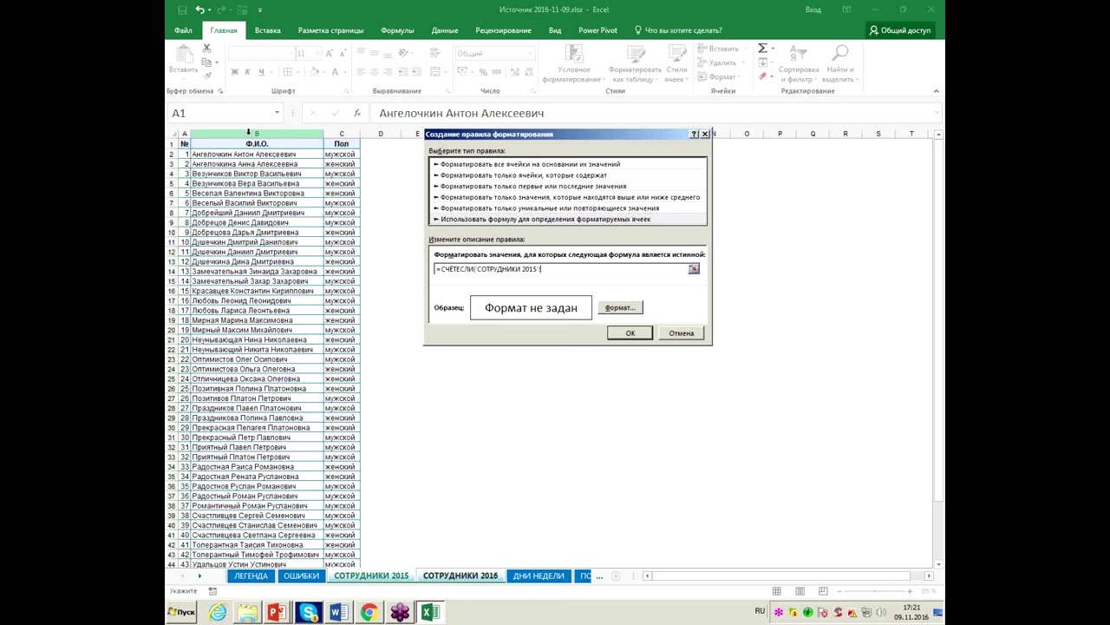
left_click(249, 132)
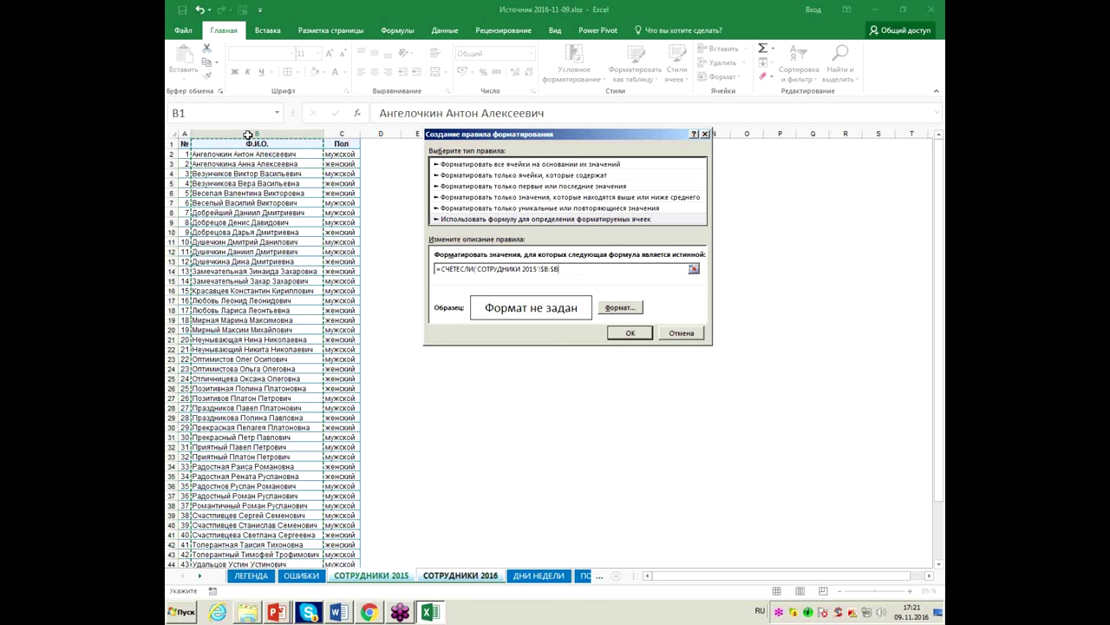
type(";")
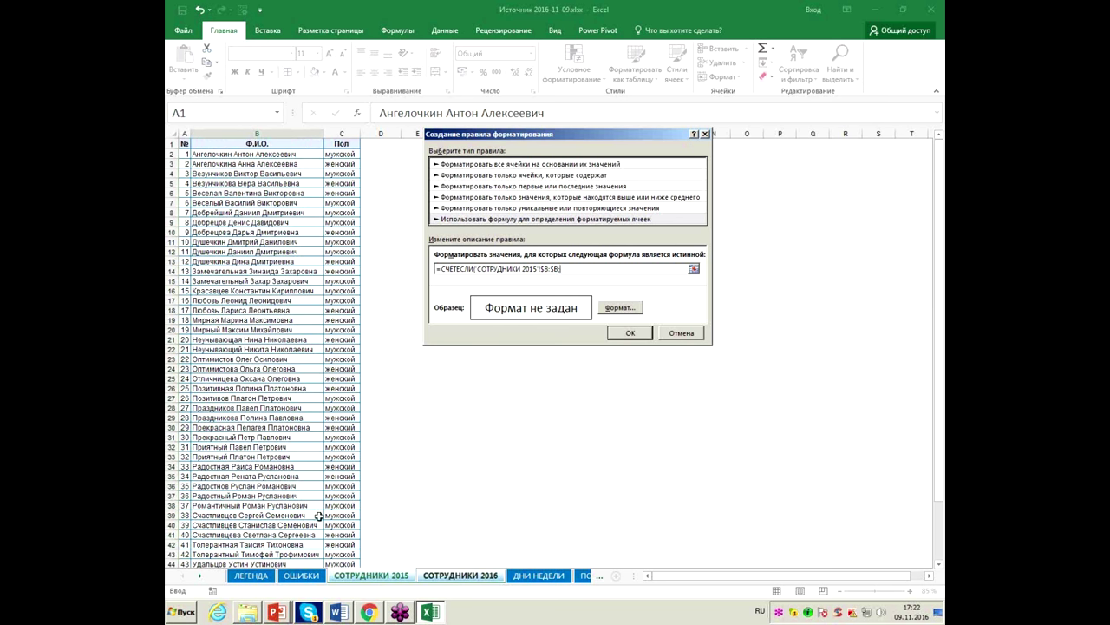
left_click(460, 577)
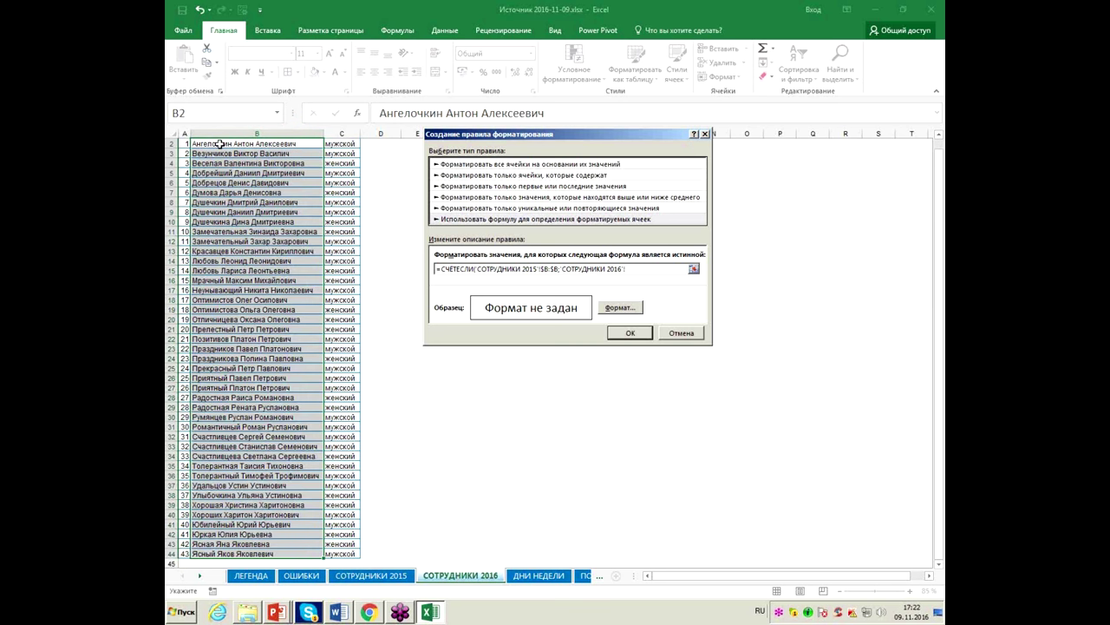
Complete the formula as =СЧЁТЕСЛИ('СОТРУДНИКИ 2015'!$B:$B;'СОТРУДНИКИ 2016'!$B2)>=1
scroll(276, 208, "up", 1)
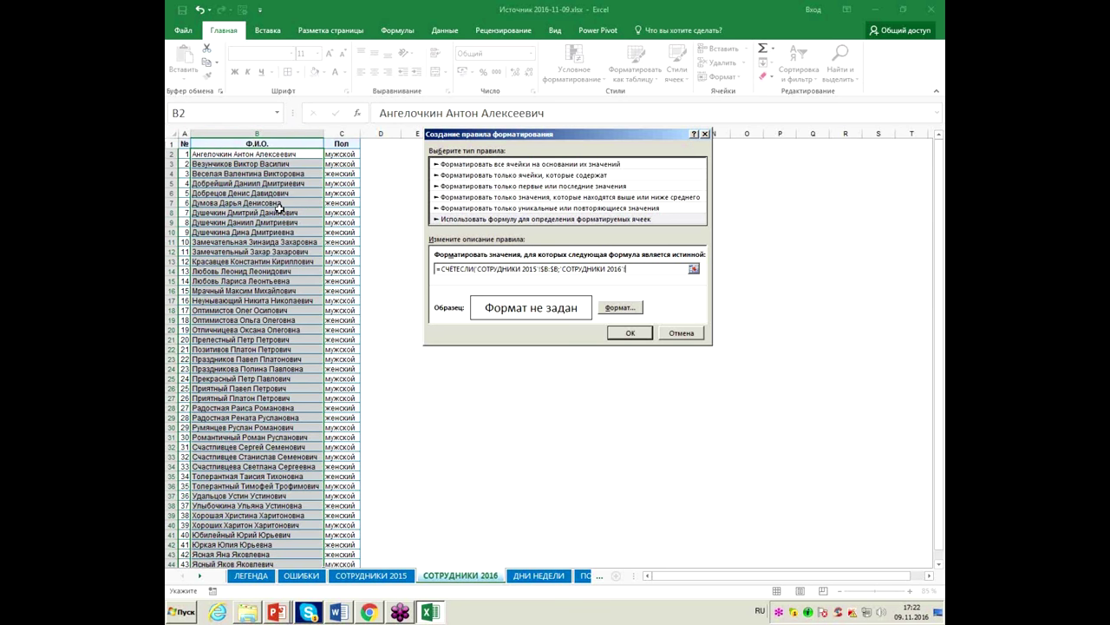
left_click(266, 153)
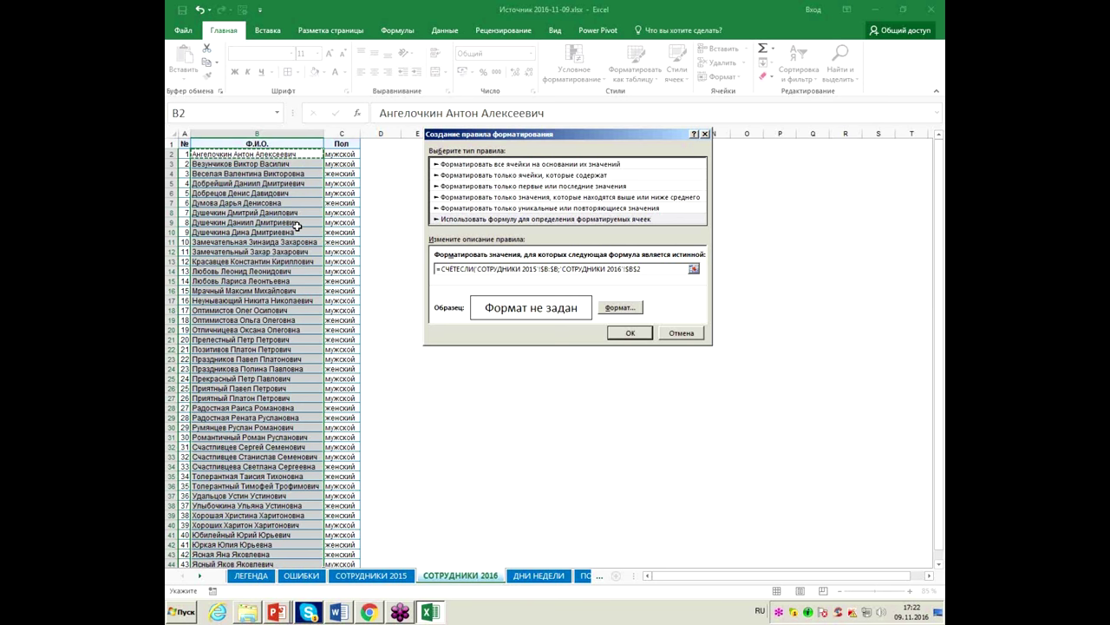
key("F4")
key("F4")
key("F4")
type(")")
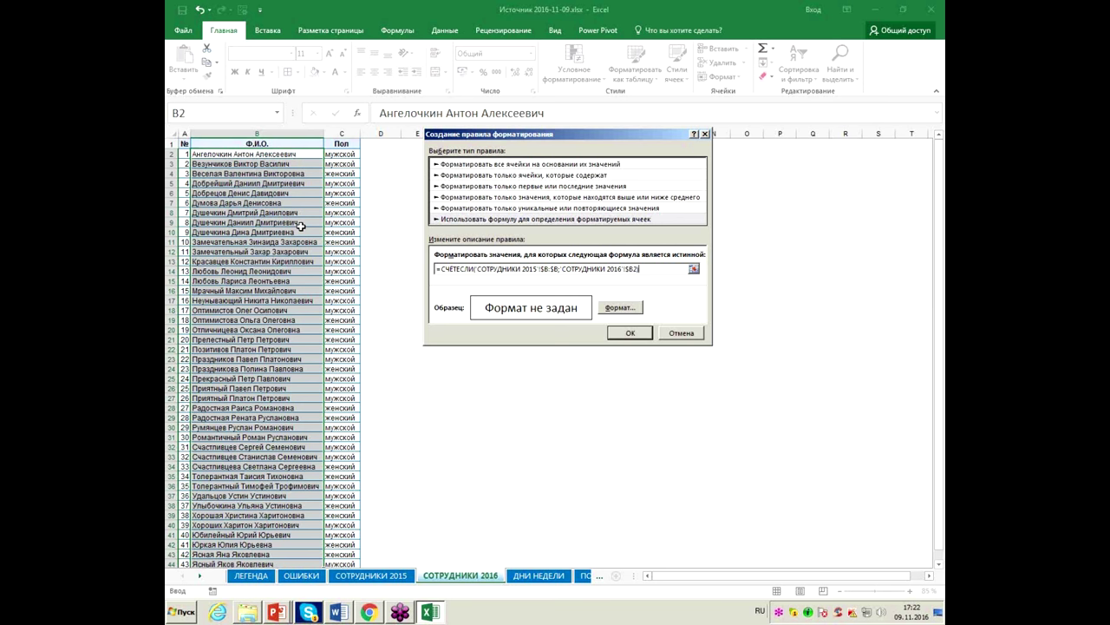
key("alt+shift")
type(">=1")
left_click(637, 314)
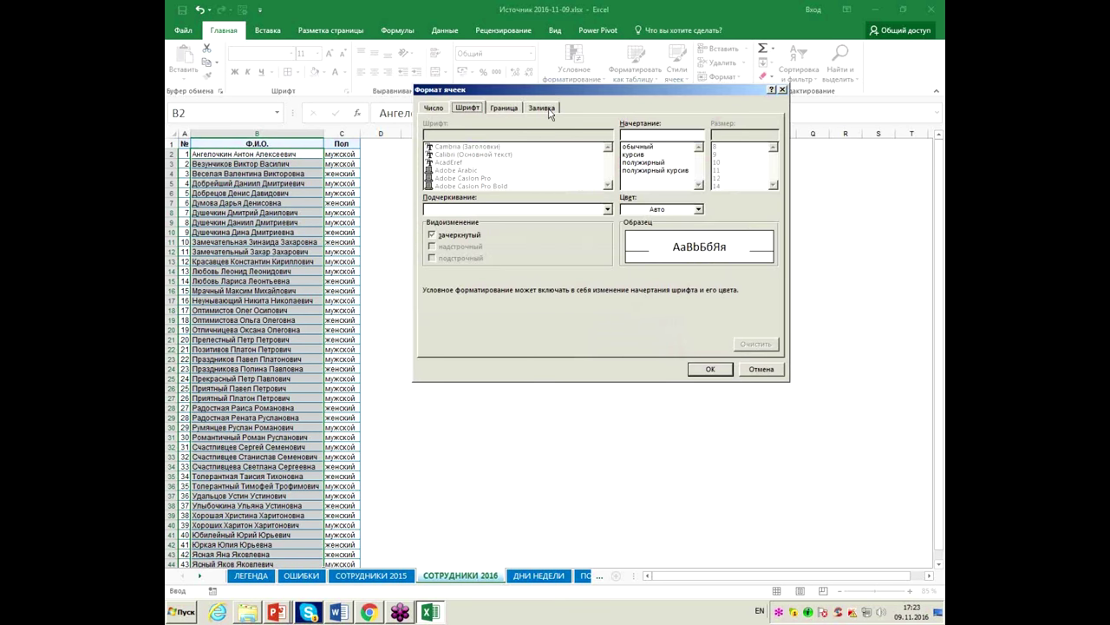
Give the rule a light green fill and apply it to the 2016 names
left_click(546, 109)
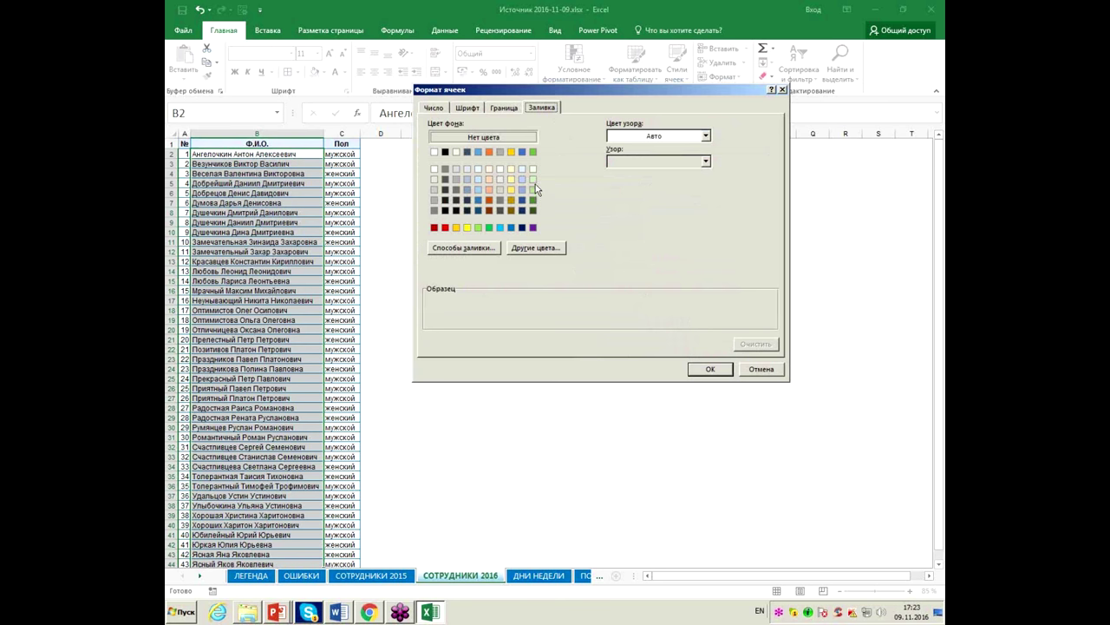
left_click(533, 179)
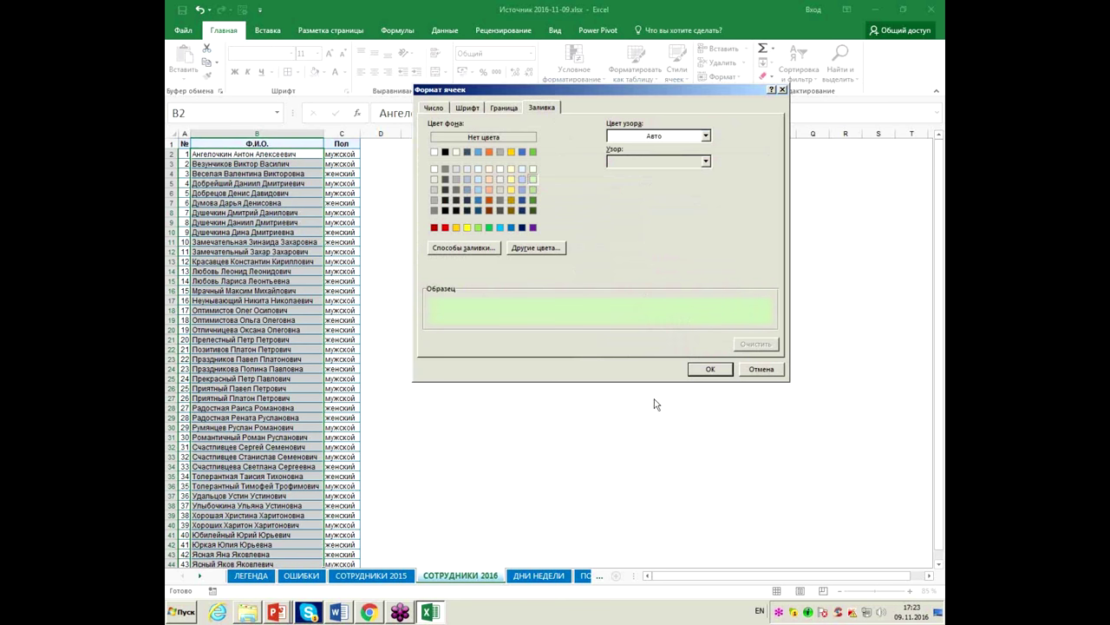
left_click(727, 370)
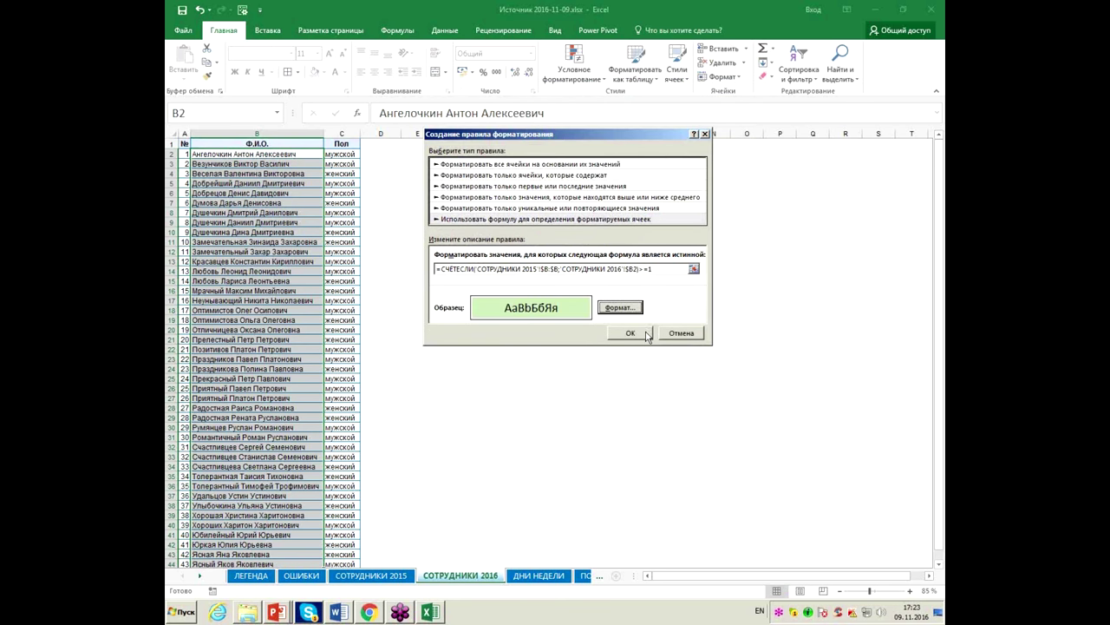
left_click(645, 332)
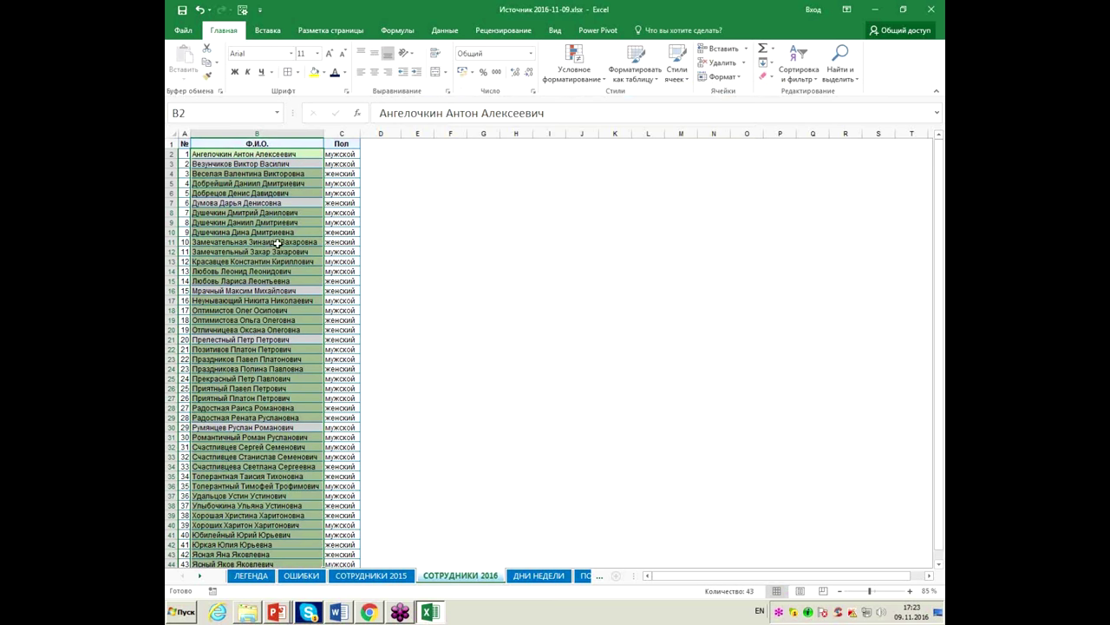
left_click(306, 182)
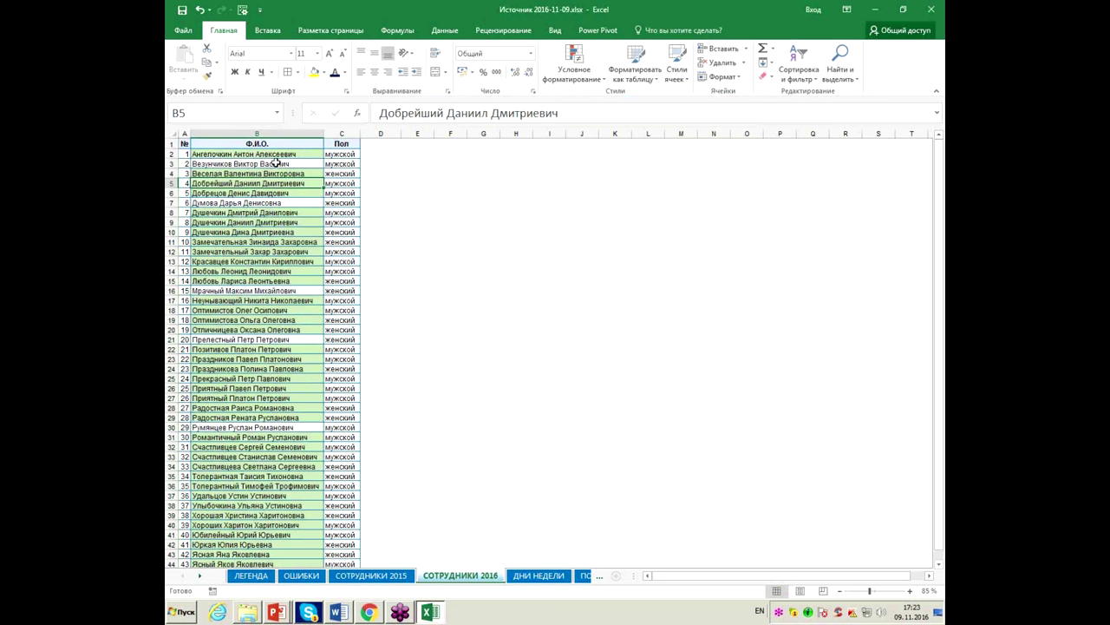
Compare an unhighlighted 2016 name with the 2015 list and select the misspelled entry in B3
left_click(278, 163)
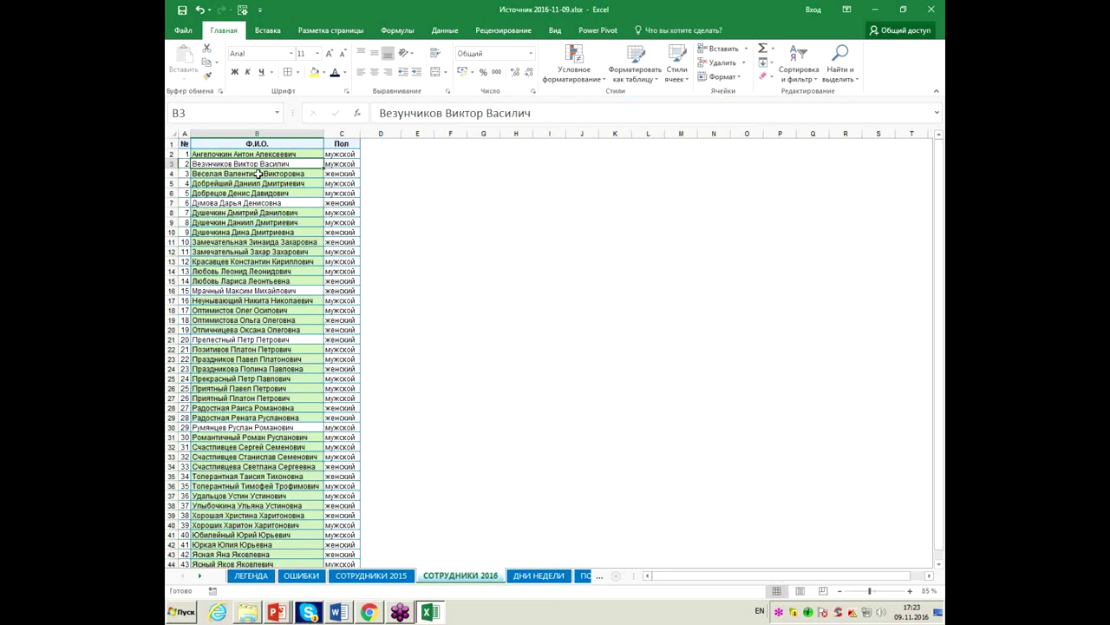
left_click(395, 576)
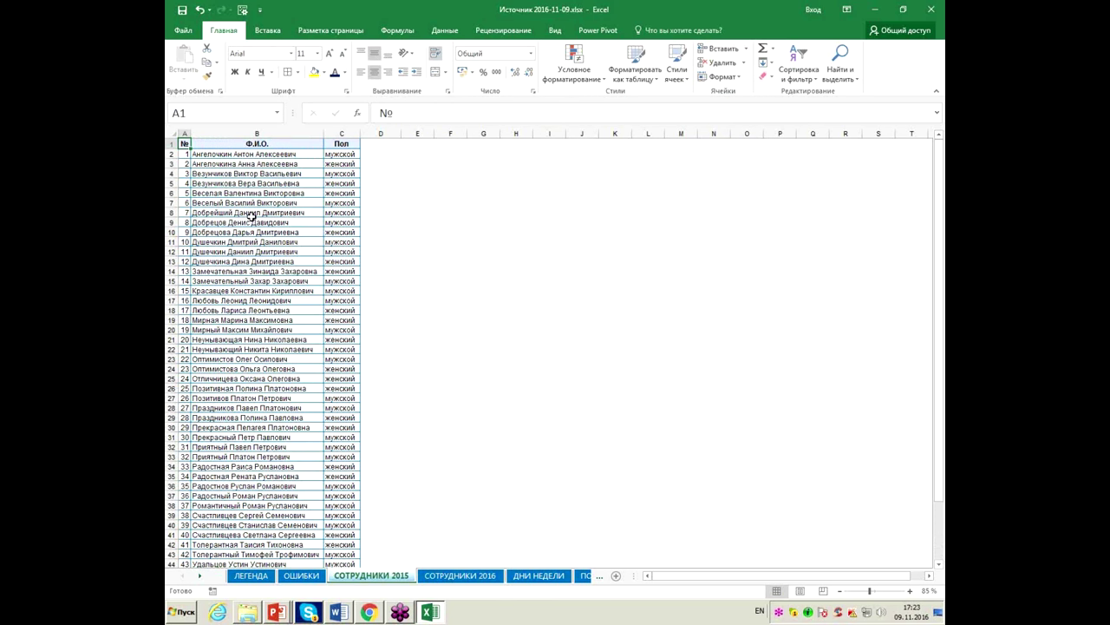
left_click(262, 173)
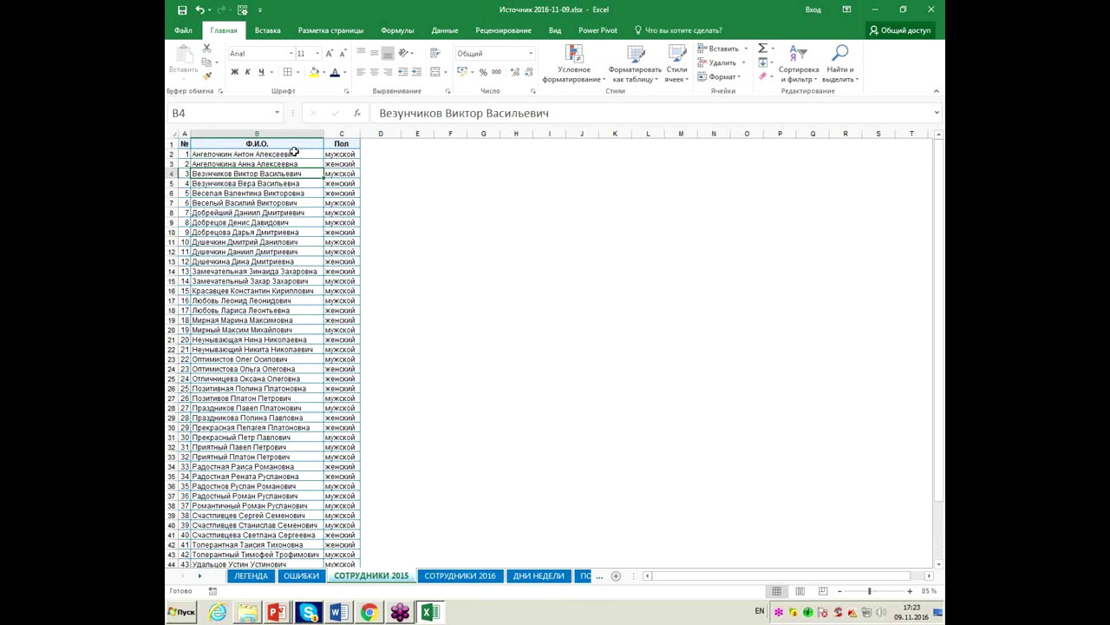
left_click(455, 577)
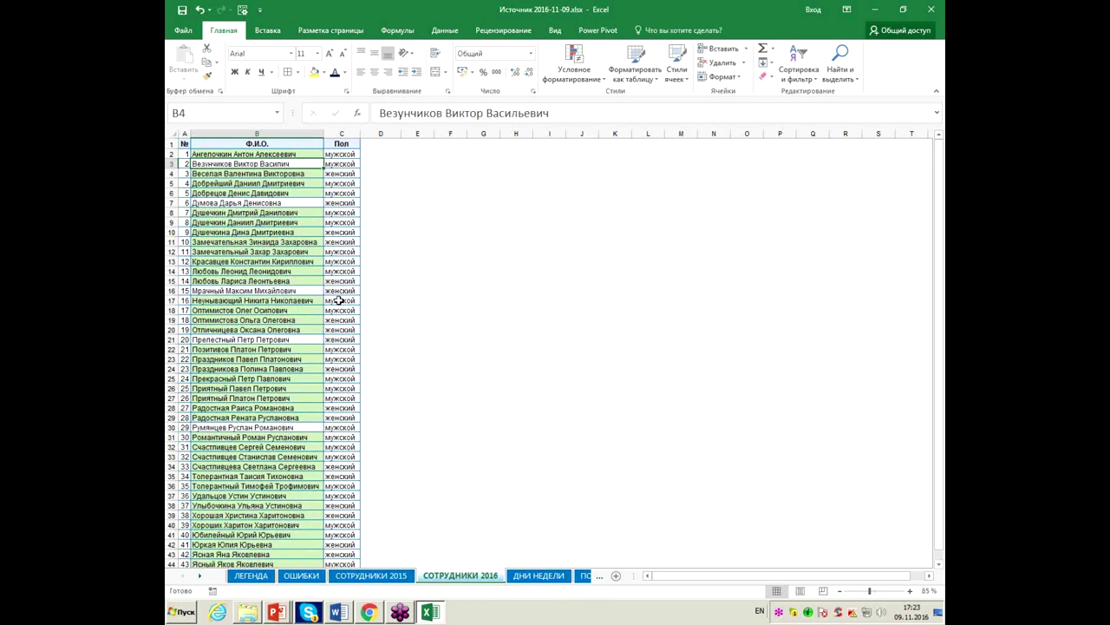
left_click(285, 163)
Fix the misspelled patronymic in B3 by inserting 'ьеви' so it matches the 2015 list
left_click(521, 114)
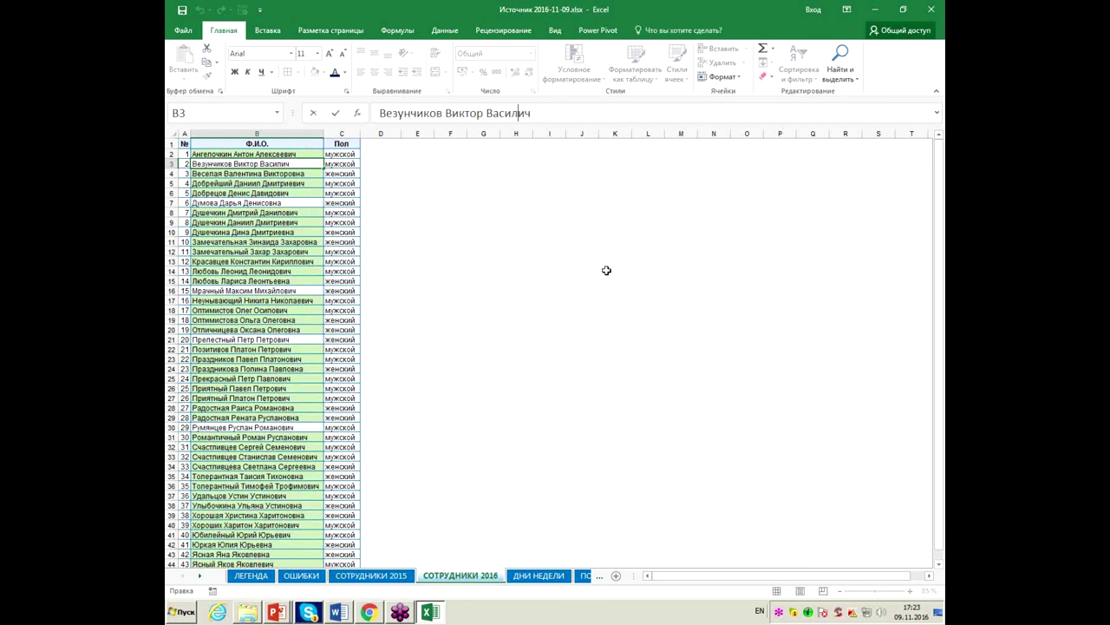
type("m")
key("BackSpace")
key("alt+shift")
type("ьеви")
key("Return")
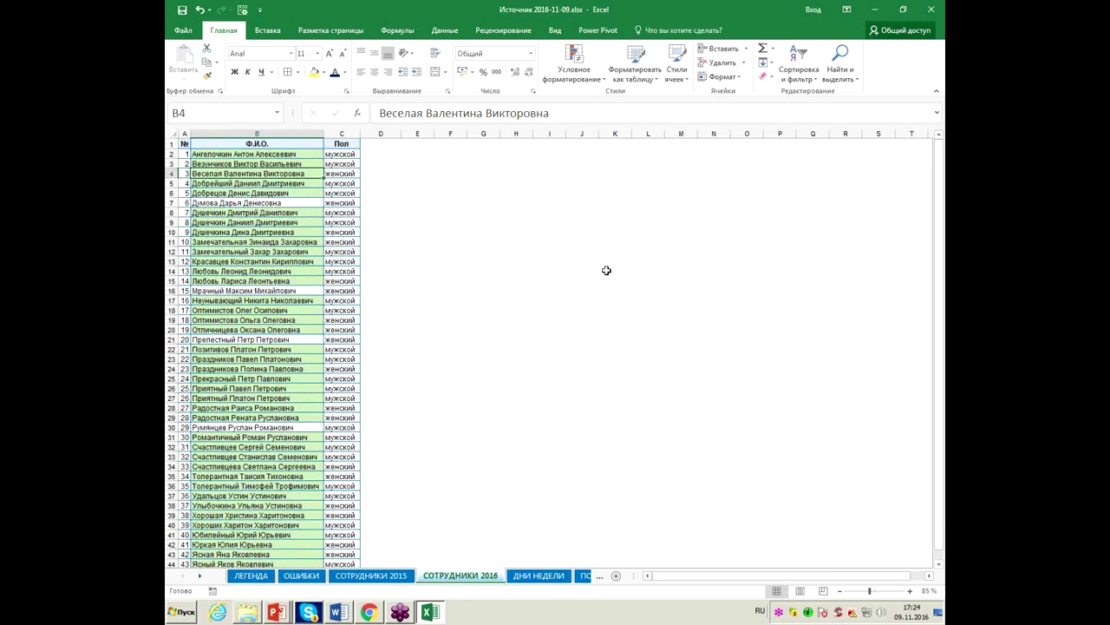
Edit the name-matching highlight rule, changing its '>=1' comparison to '=0'
left_click(574, 65)
left_click(623, 262)
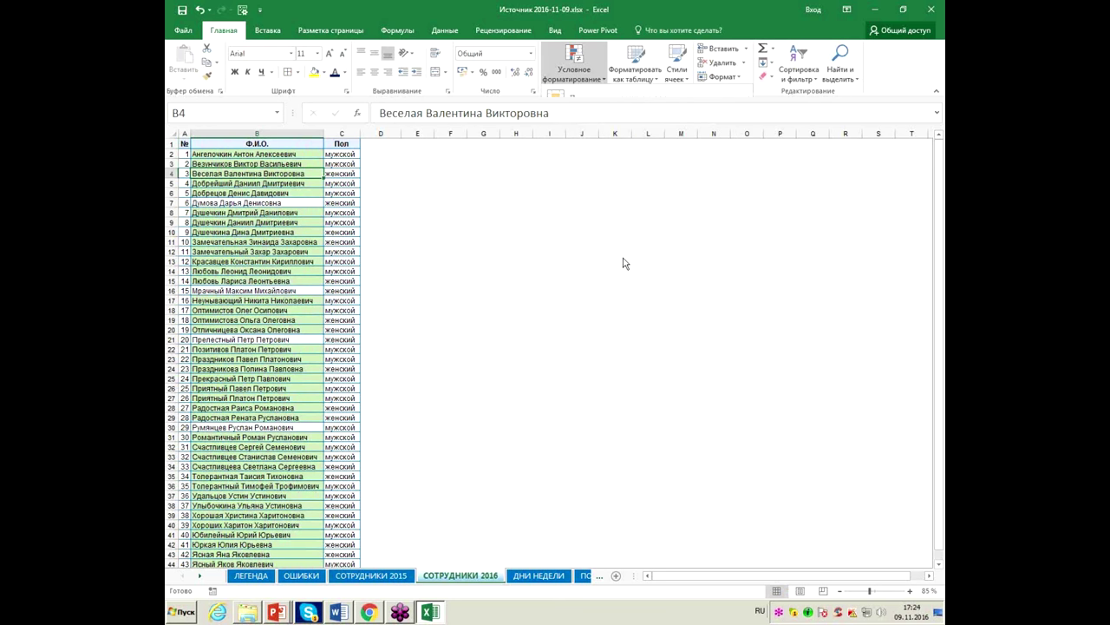
left_click(476, 193)
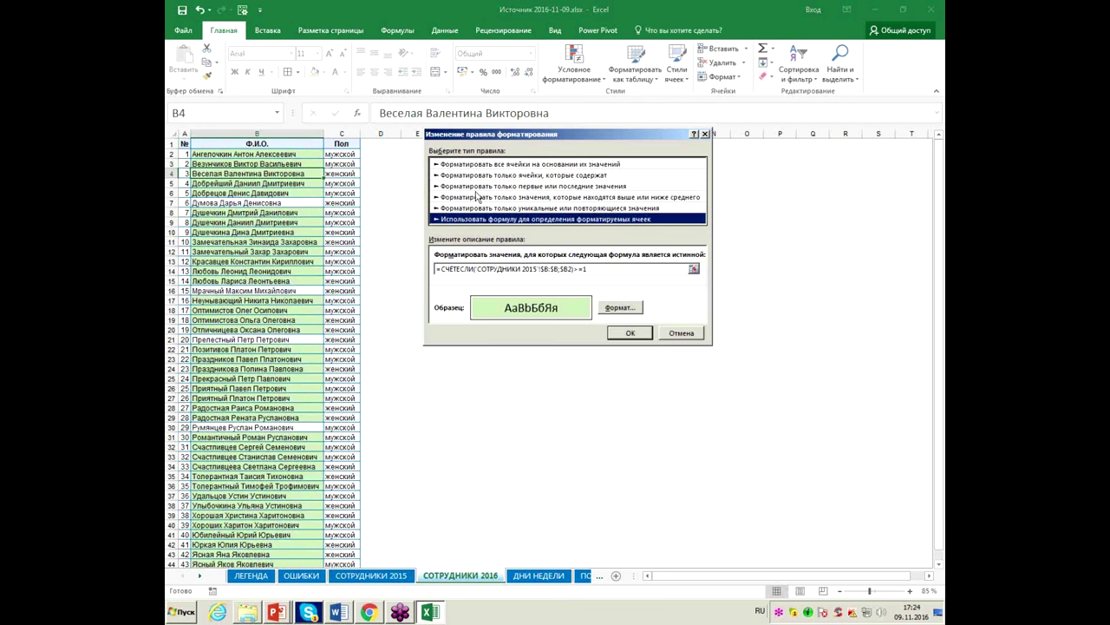
left_click(579, 269)
key("BackSpace")
key("BackSpace")
key("BackSpace")
type("0")
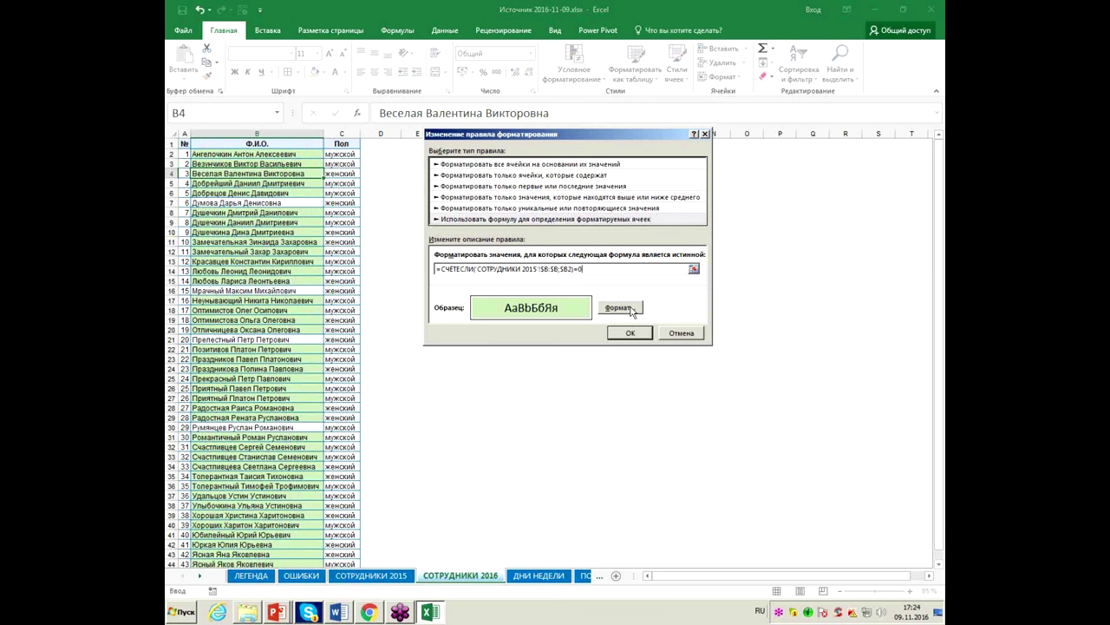
Give the rule a red fill, apply it to the 2016 names, and check B13
left_click(632, 309)
left_click(412, 213)
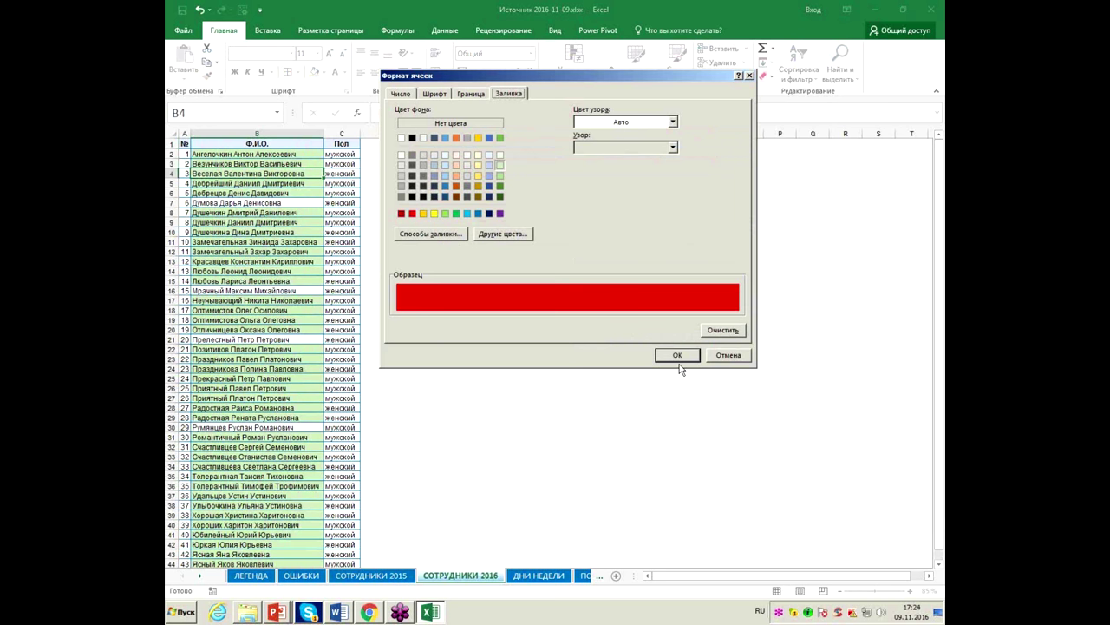
left_click(678, 355)
left_click(630, 334)
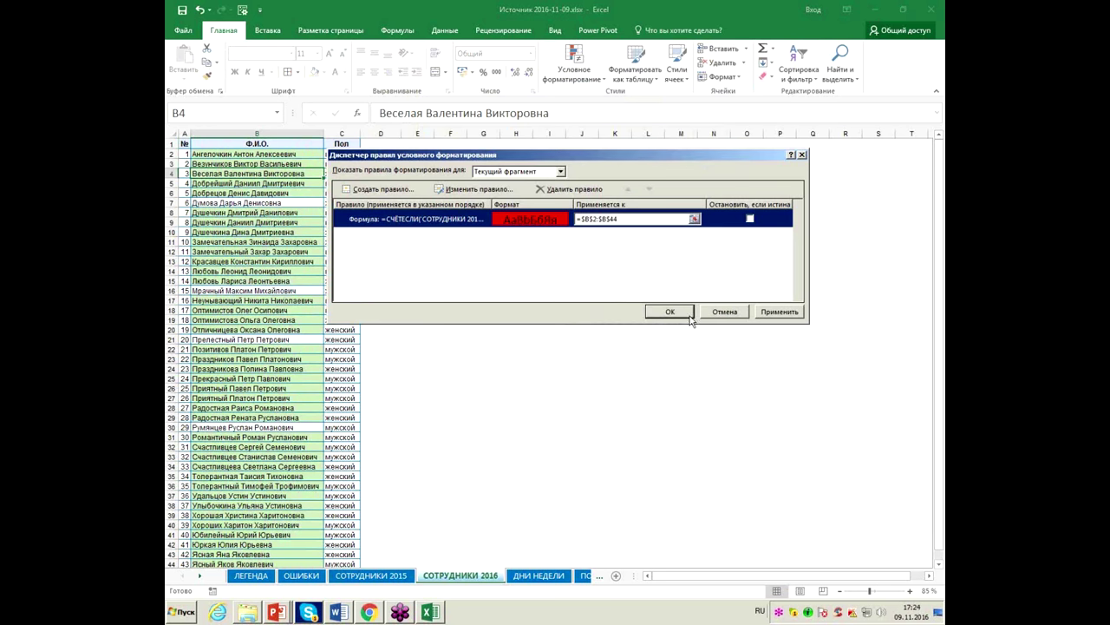
left_click(763, 312)
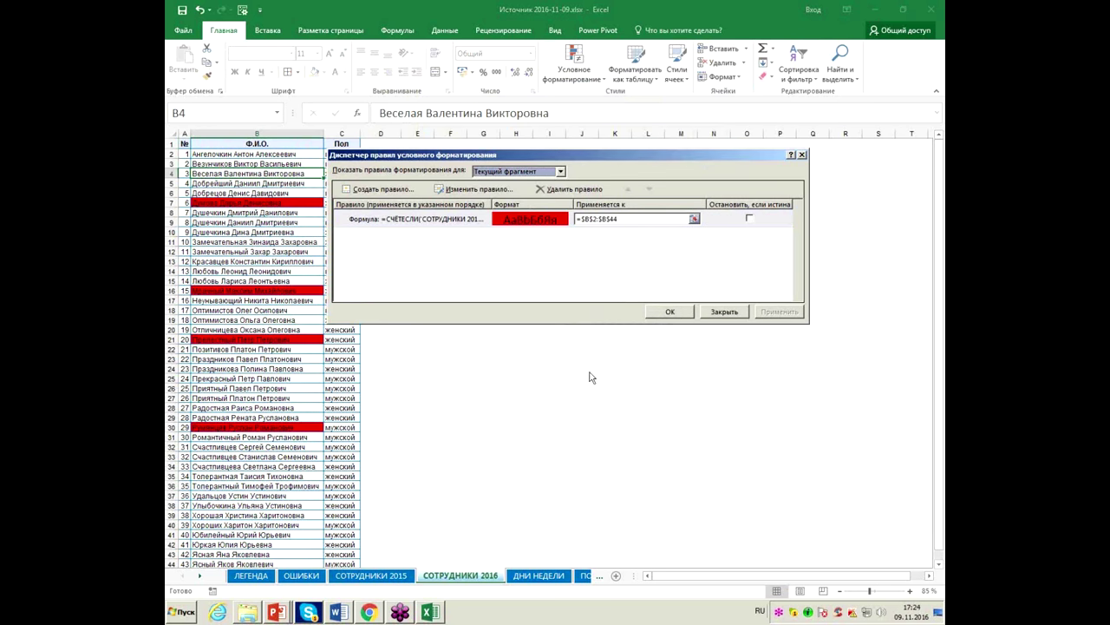
left_click(672, 312)
left_click(271, 262)
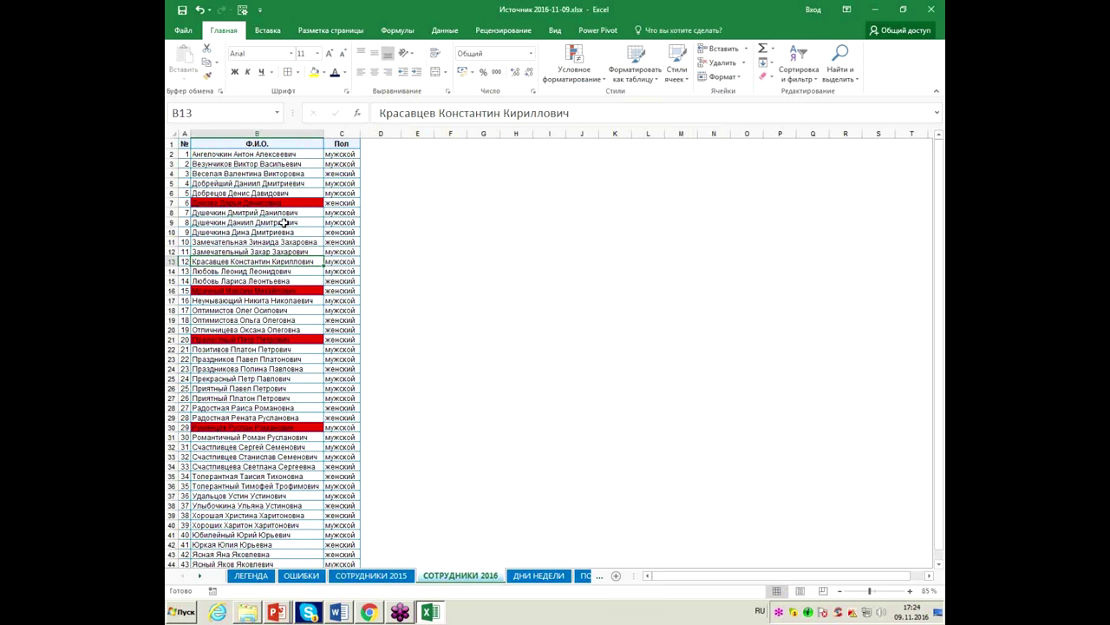
left_click(391, 576)
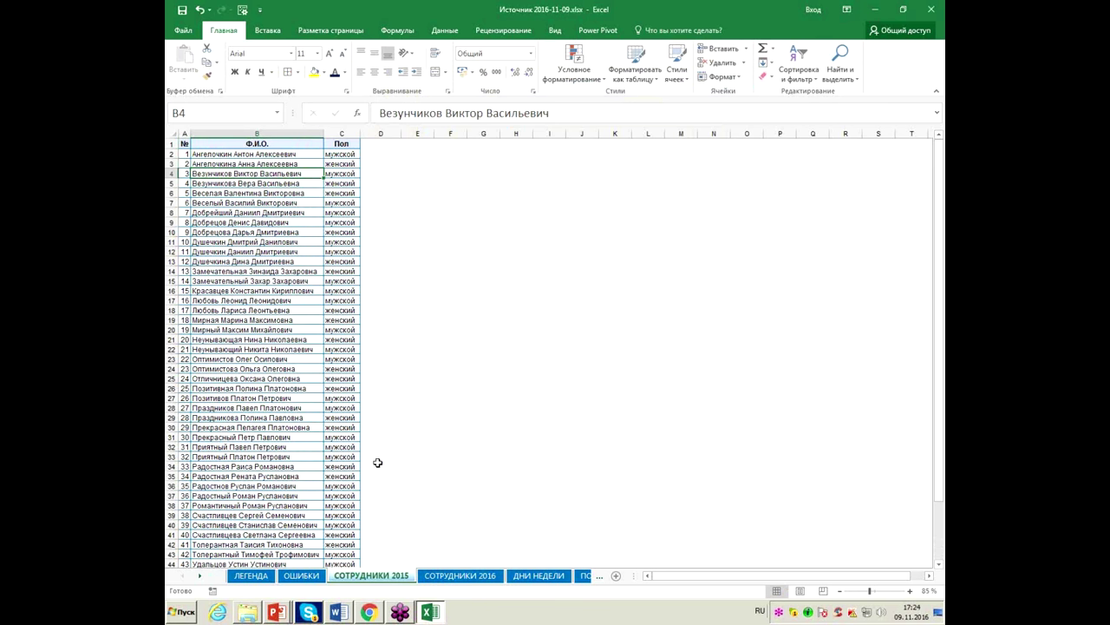
left_click(487, 577)
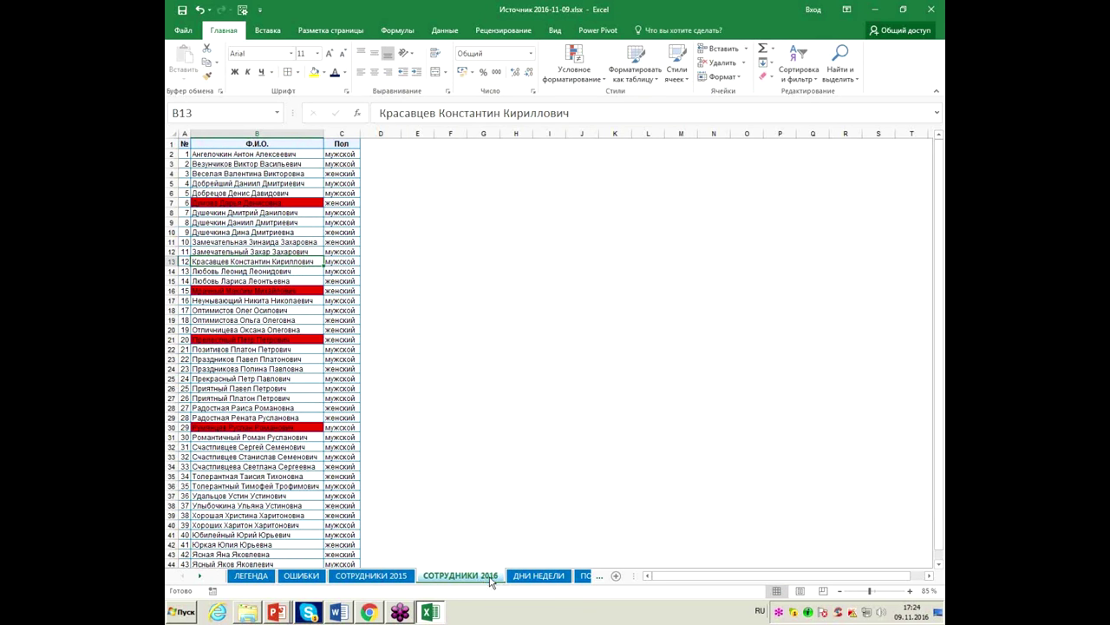
left_click(268, 133)
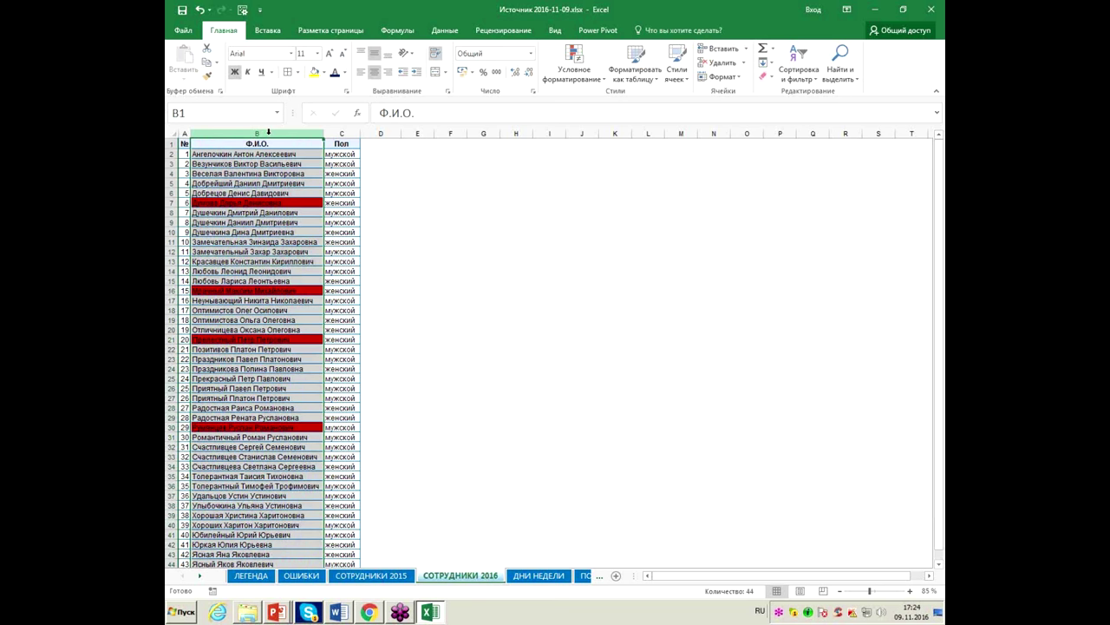
left_click(364, 577)
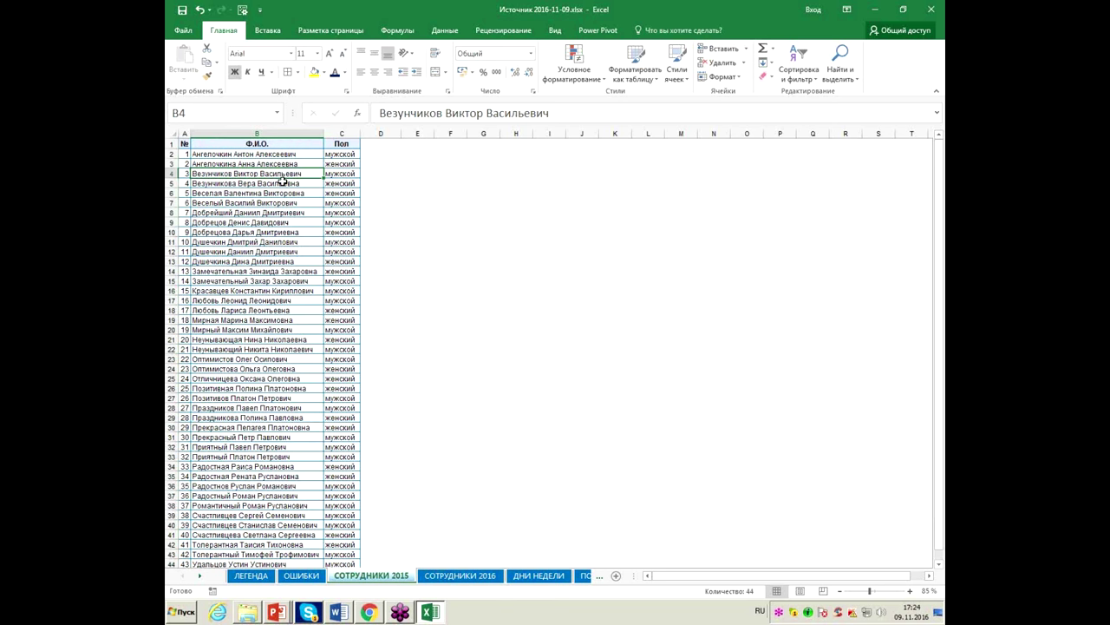
left_click(286, 155)
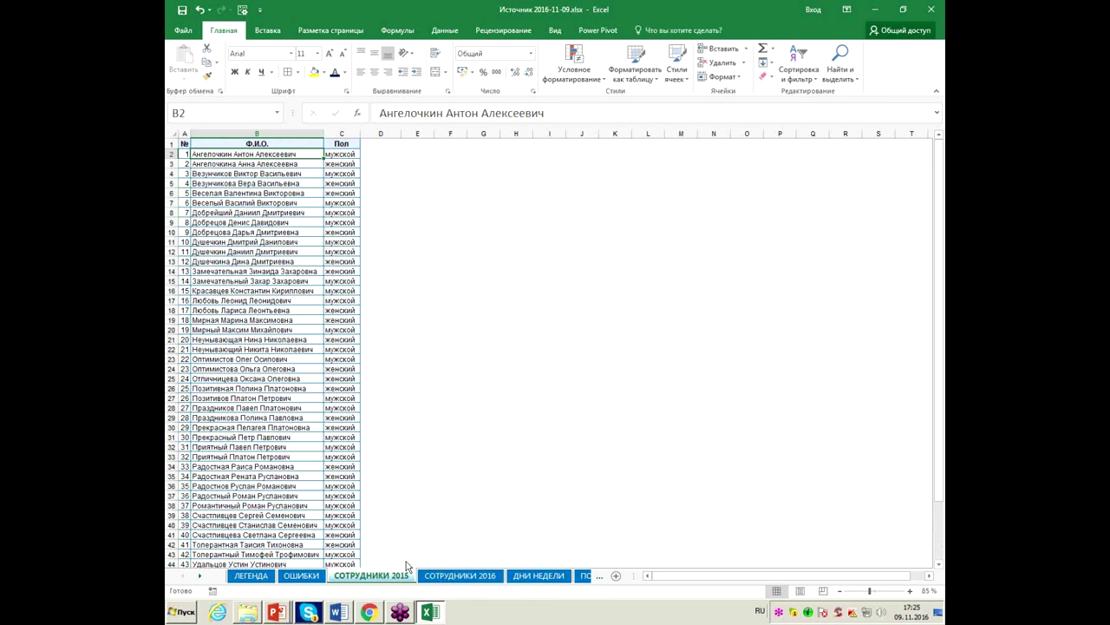
left_click(447, 578)
left_click(291, 264)
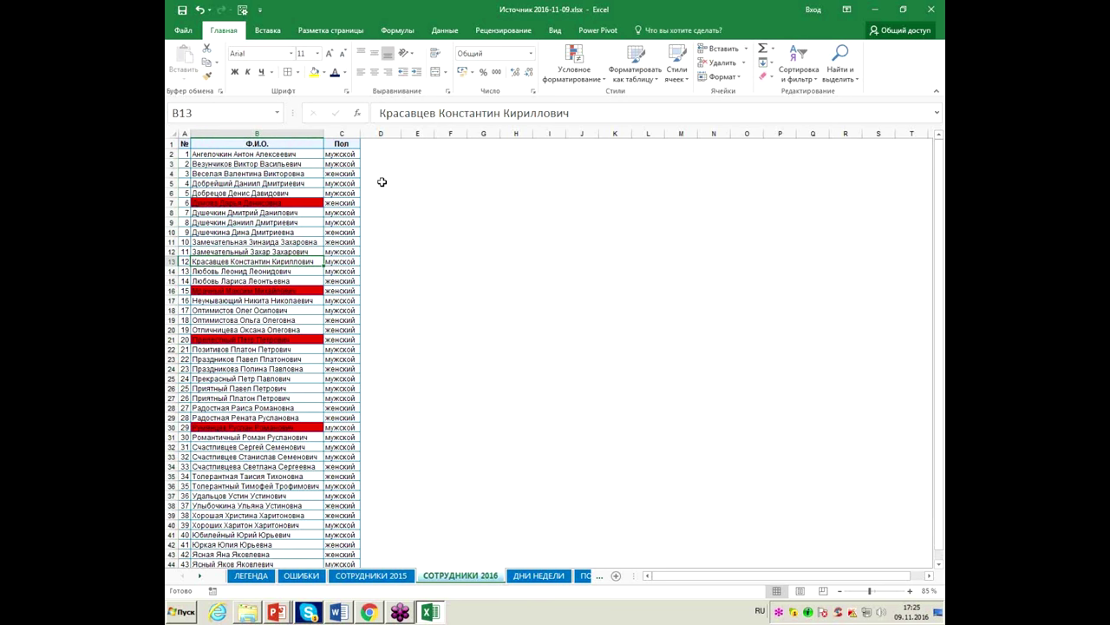
left_click(573, 68)
Review the highlight rule without changes, then go to the ДНИ НЕДЕЛИ sheet and select the 06.11.2016 entry
left_click(623, 259)
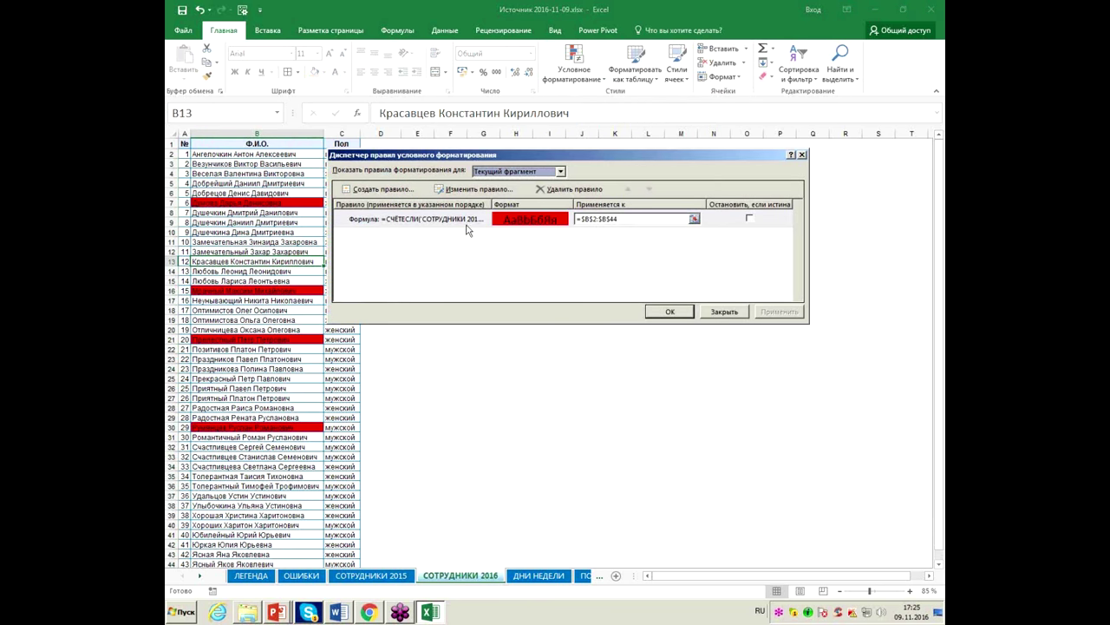
left_click(485, 172)
left_click(464, 191)
left_click(464, 191)
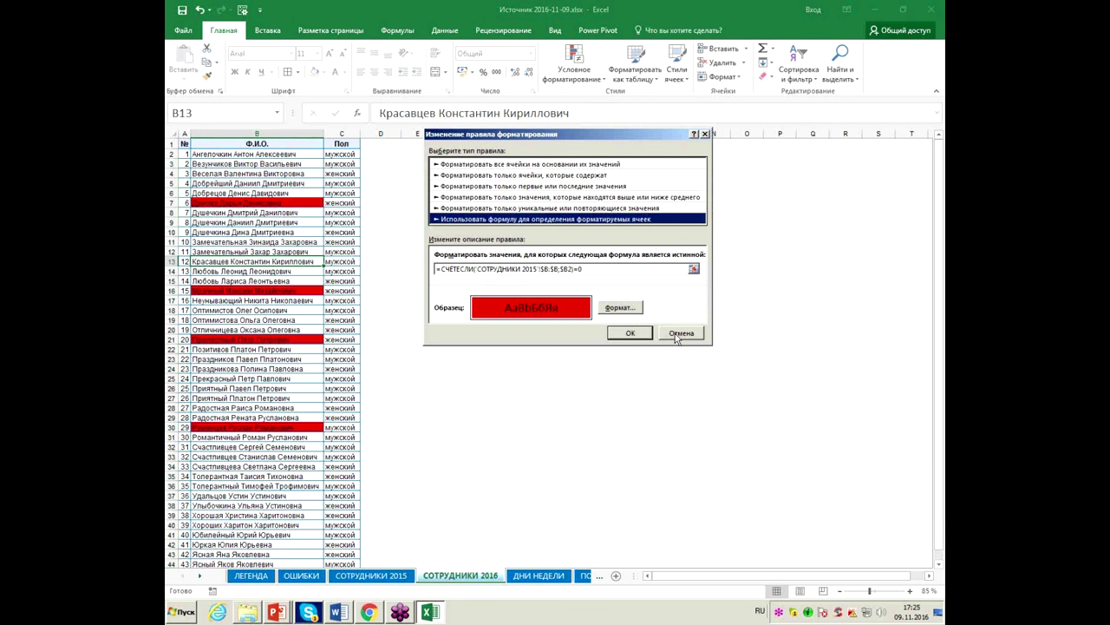
left_click(674, 335)
left_click(717, 311)
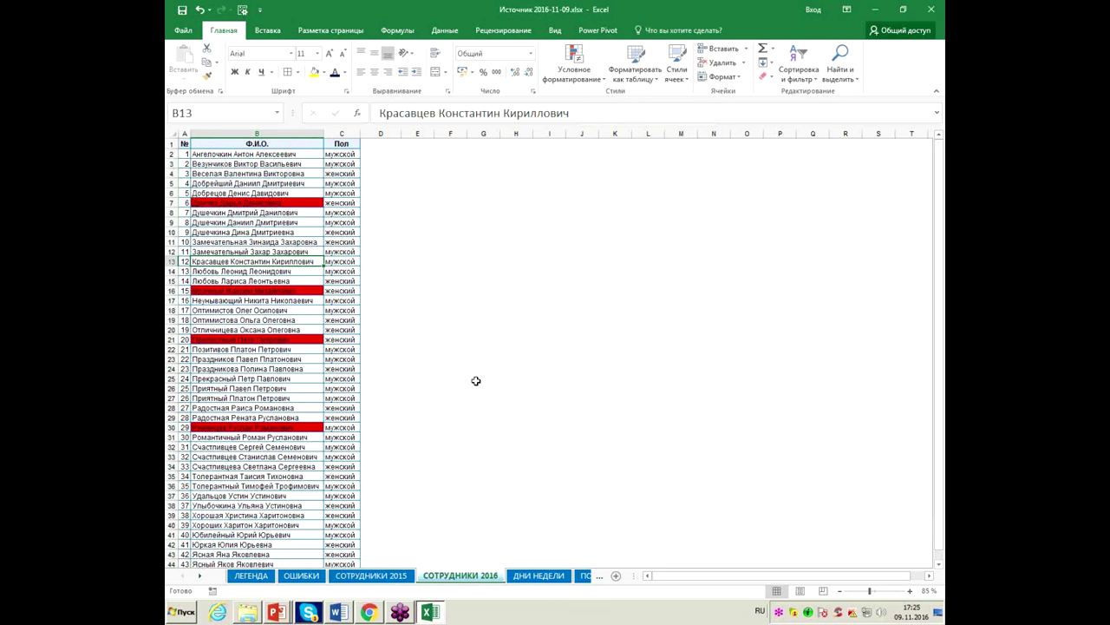
left_click(540, 577)
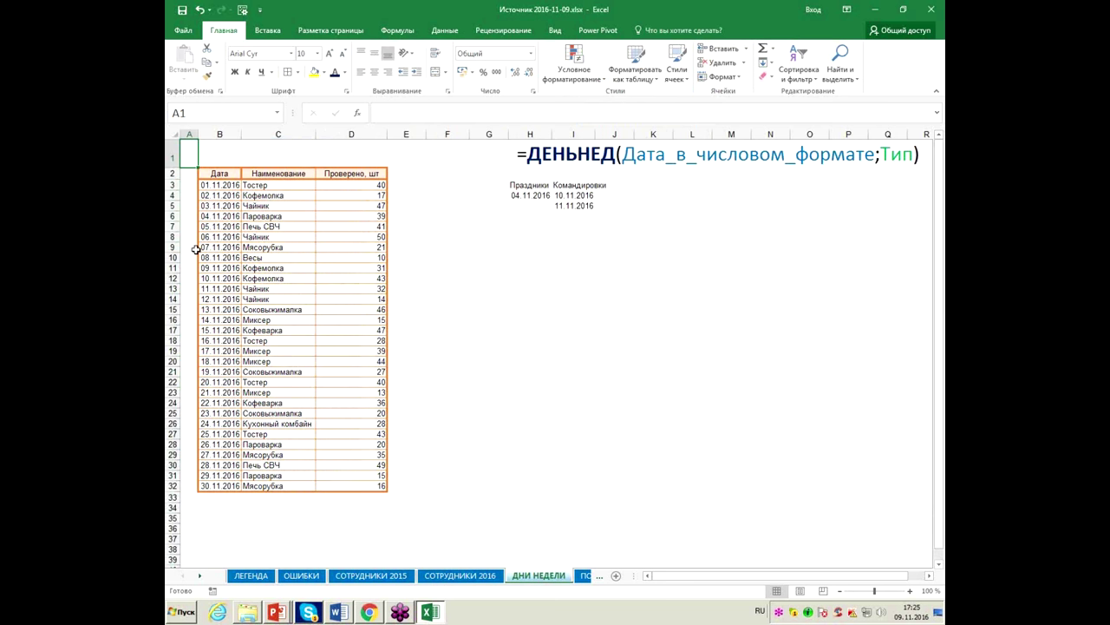
left_click(227, 236)
Select the 06.11 and 05.11 table rows, then begin =ДЕНЬНЕД(I4; in cell H10
left_click_drag(250, 237, 352, 238)
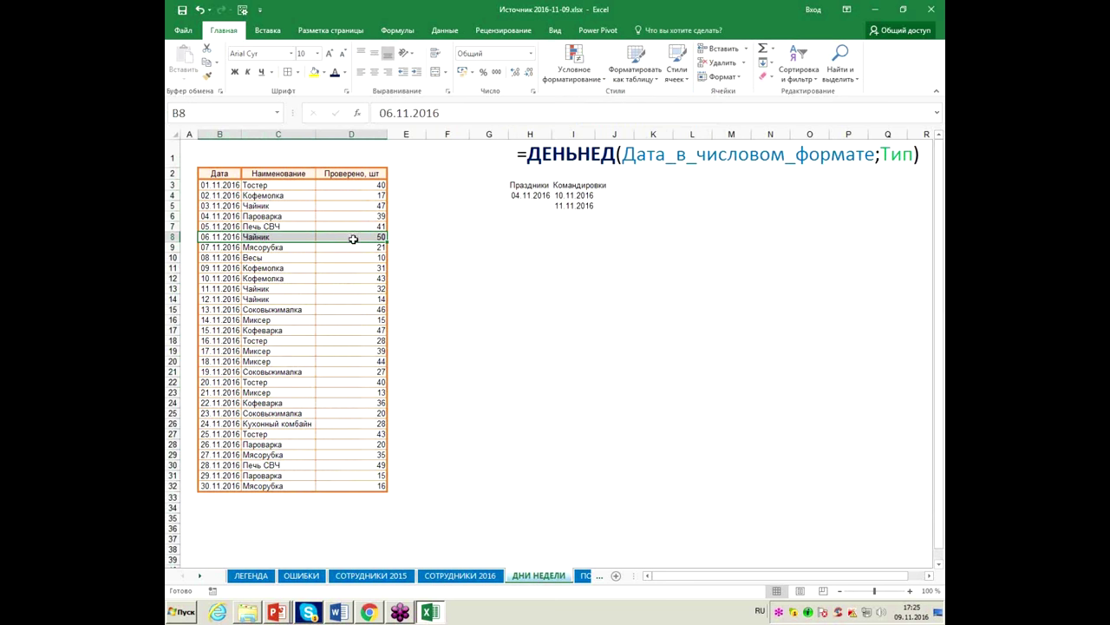
left_click_drag(207, 228, 329, 229)
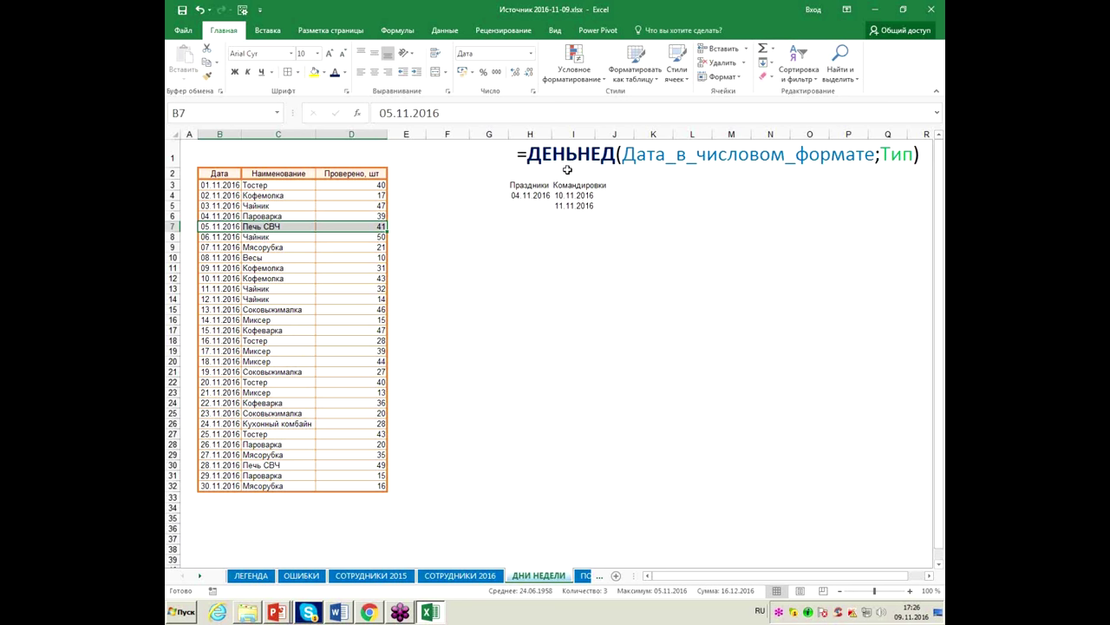
left_click(541, 257)
type("=ден")
key("Down")
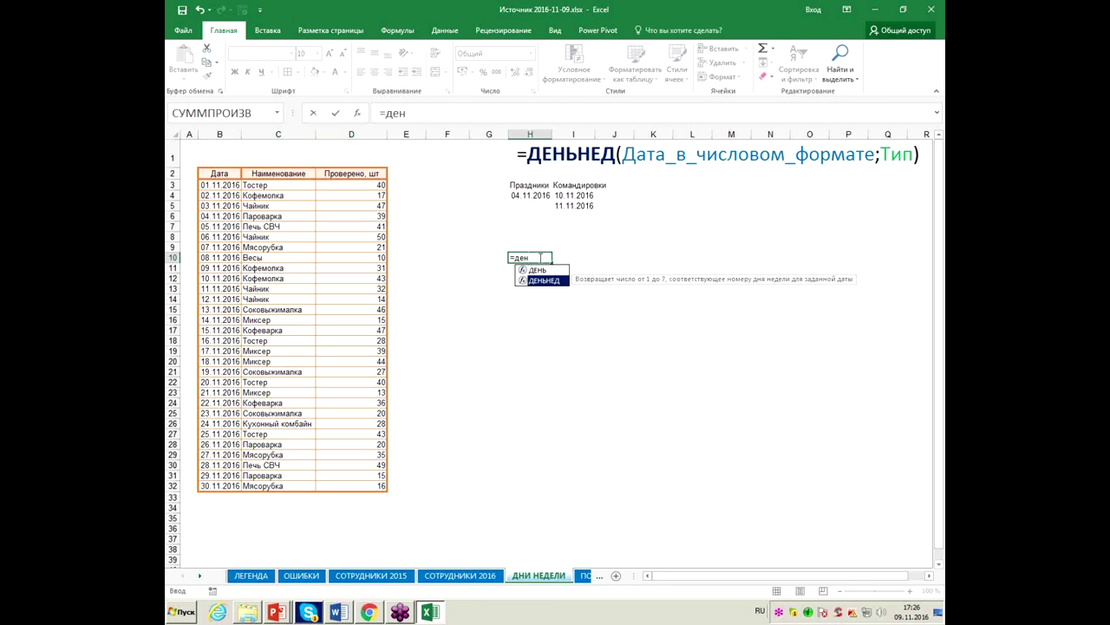
key("Tab")
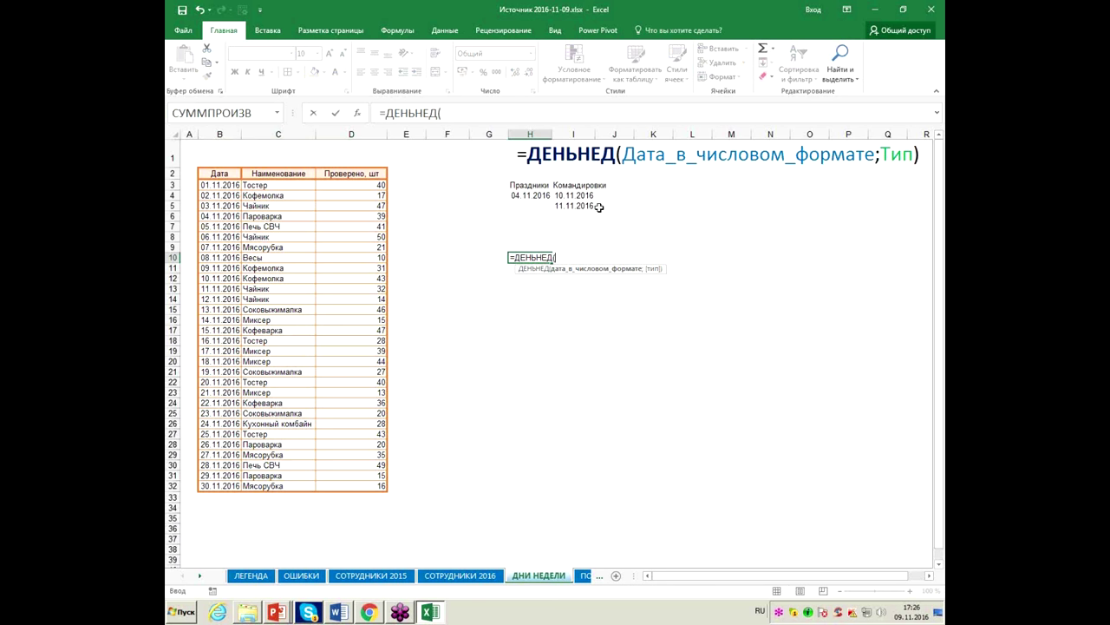
left_click(566, 196)
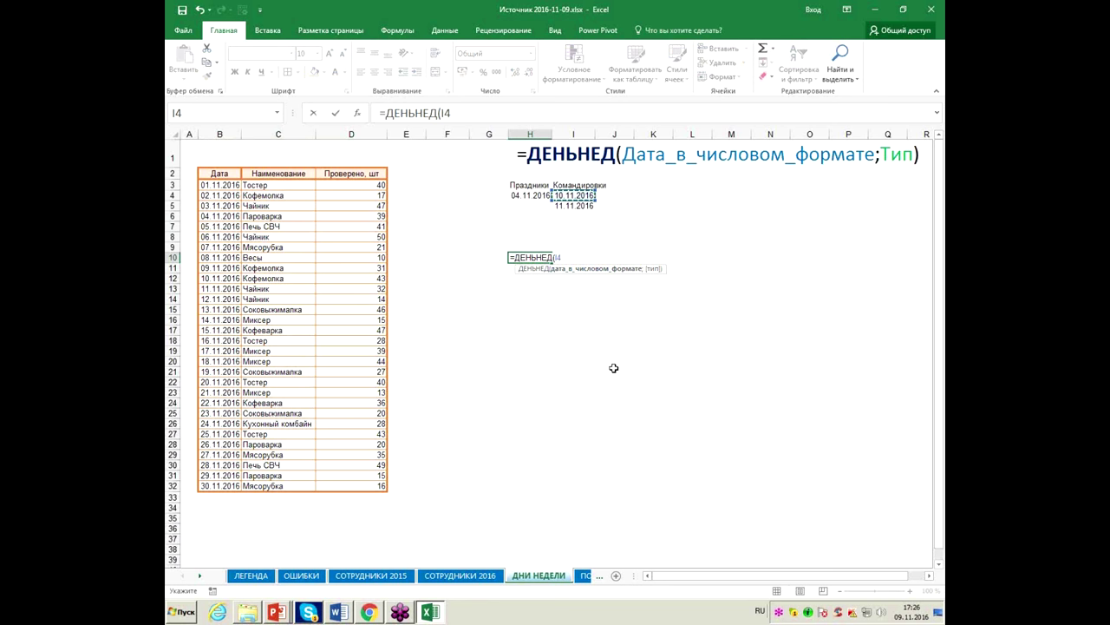
type(";")
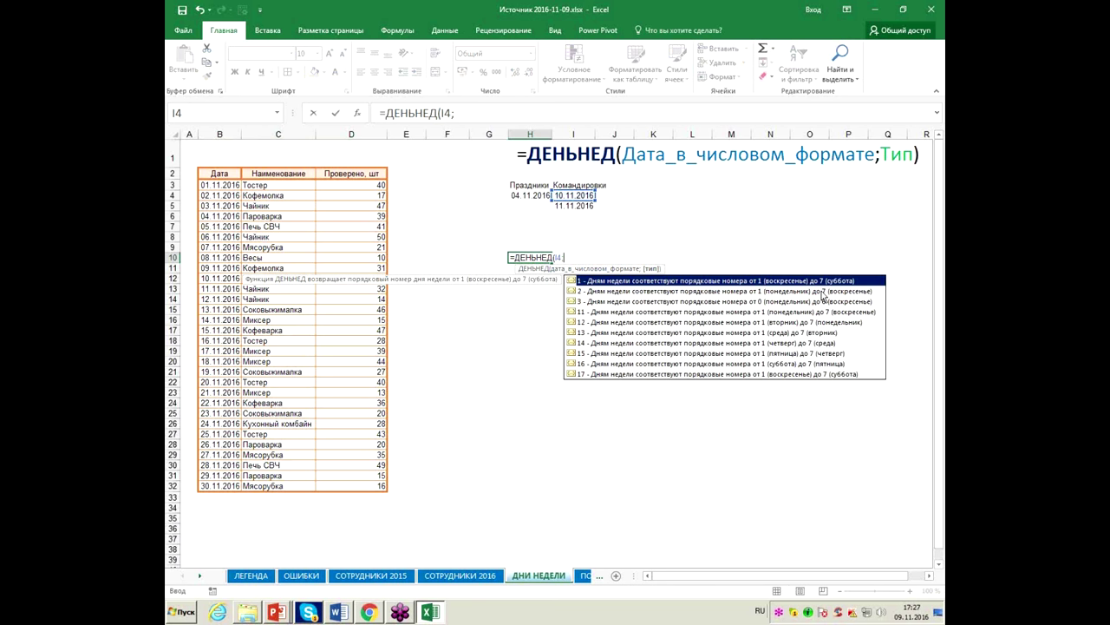
Cancel the unfinished ДЕНЬНЕД formula in H10 and select the table B3:D32
key("Escape")
key("Escape")
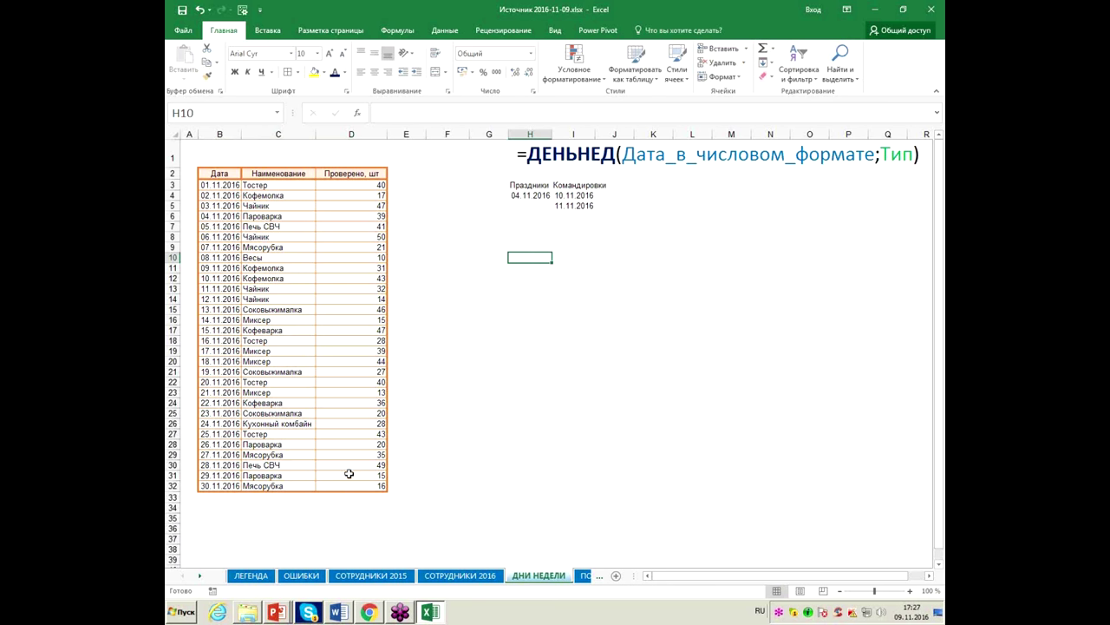
mouse_move(223, 185)
left_mouse_down()
mouse_move(366, 417)
mouse_move(380, 485)
left_mouse_up()
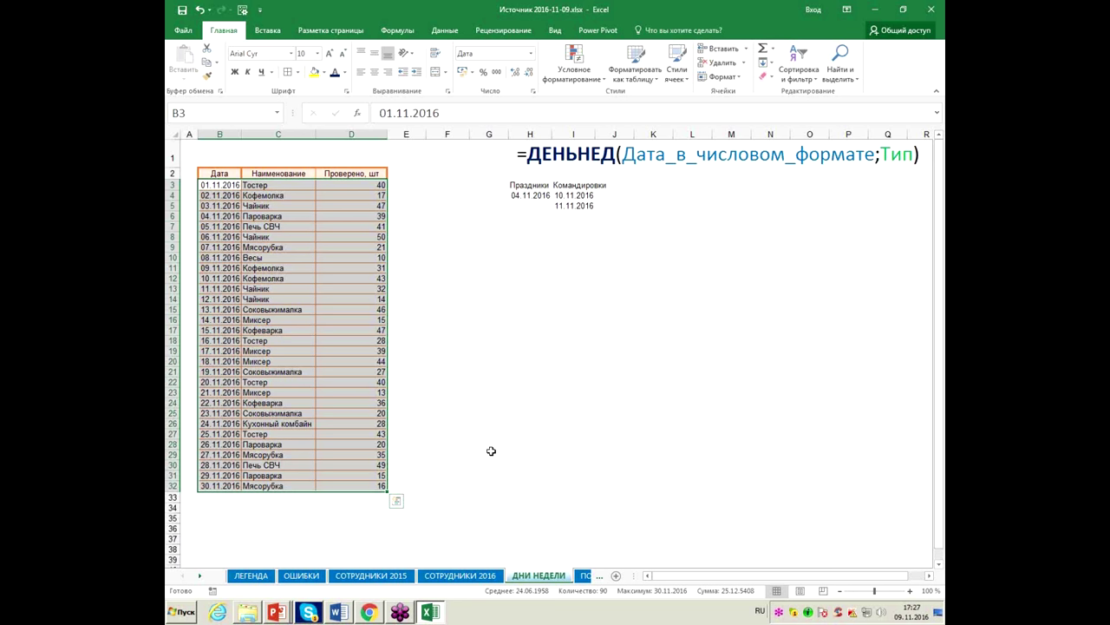
Start a formula-based conditional formatting rule for B3:D32, entering =ДЕНЬНЕД($B$3
left_click(573, 76)
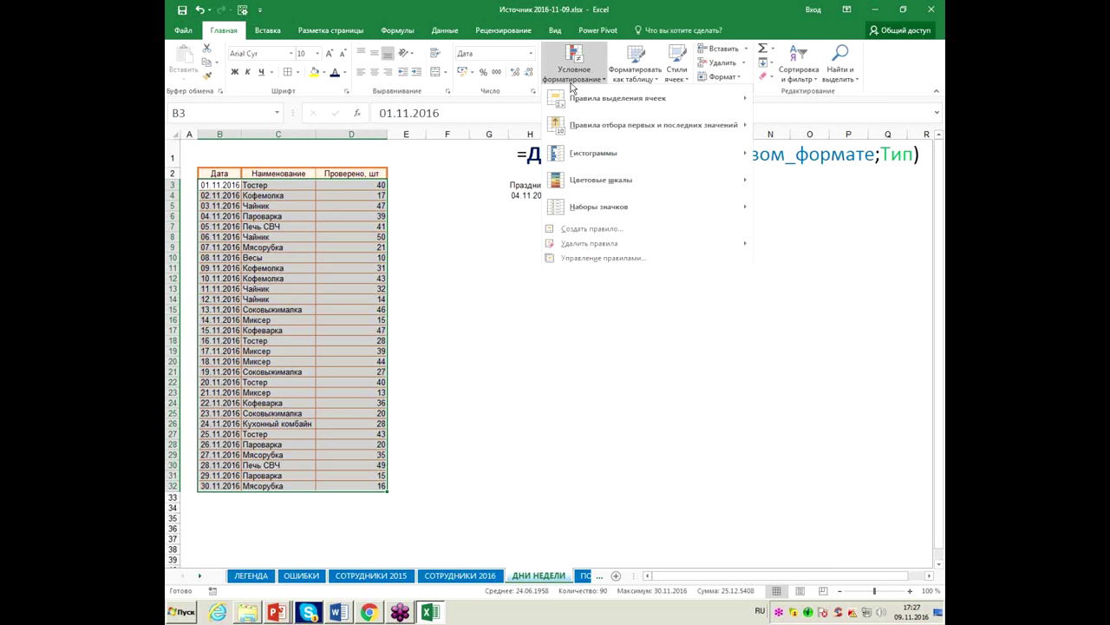
left_click(632, 233)
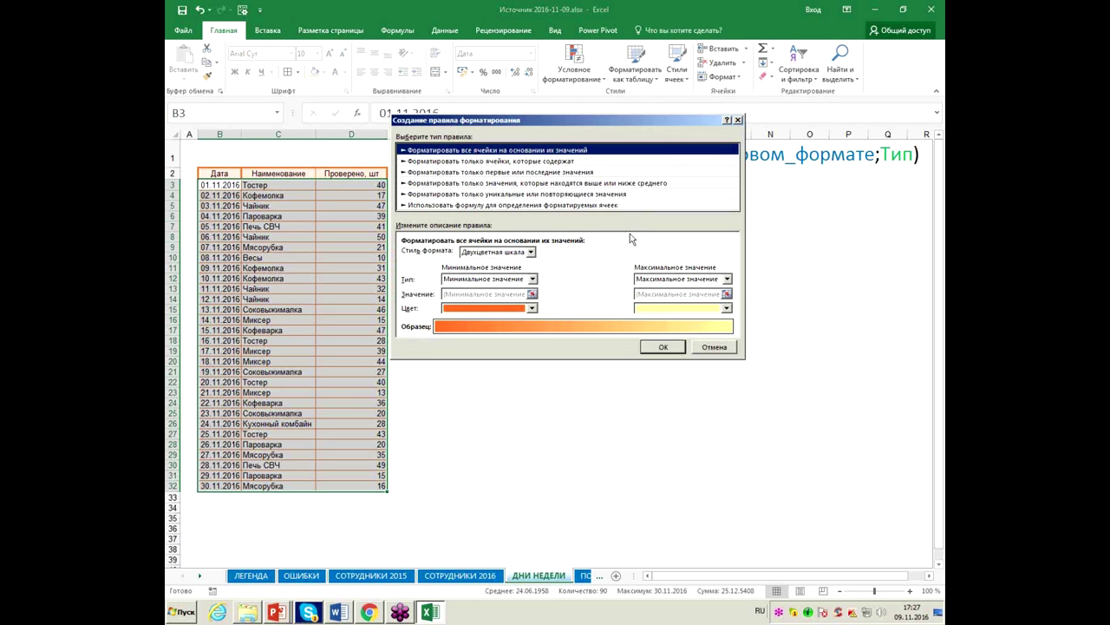
left_click(589, 205)
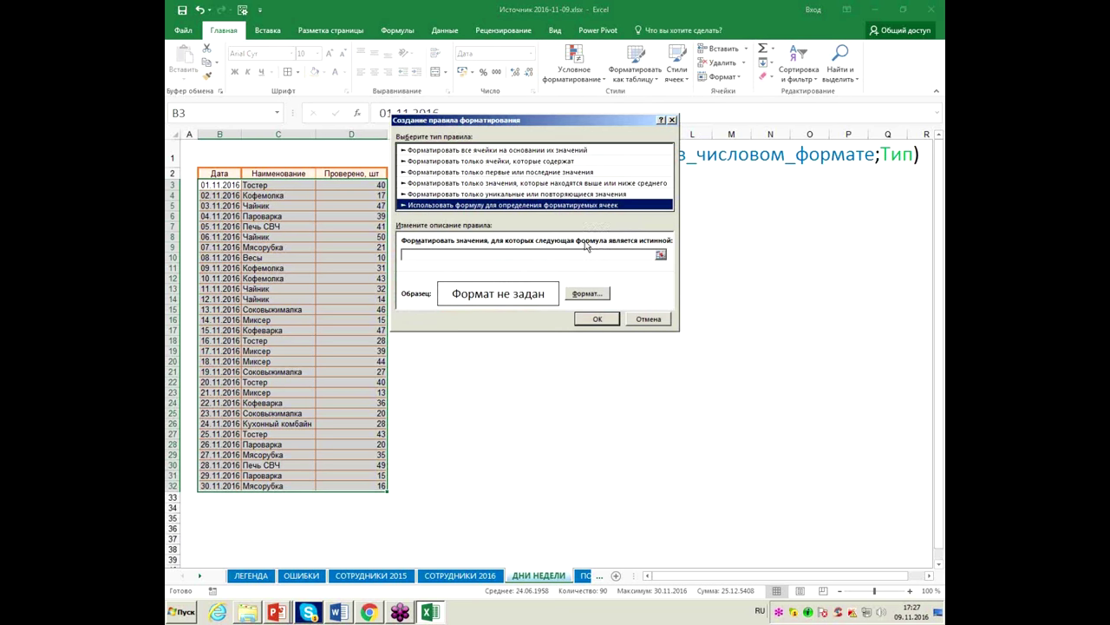
left_click_drag(613, 129, 687, 279)
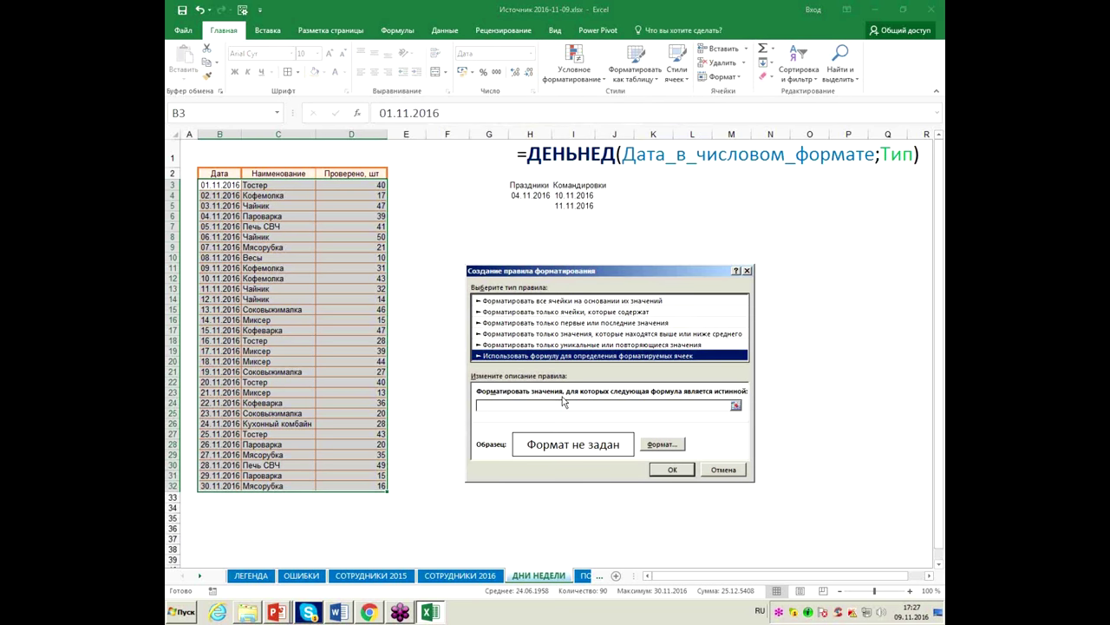
left_click(564, 406)
type("=")
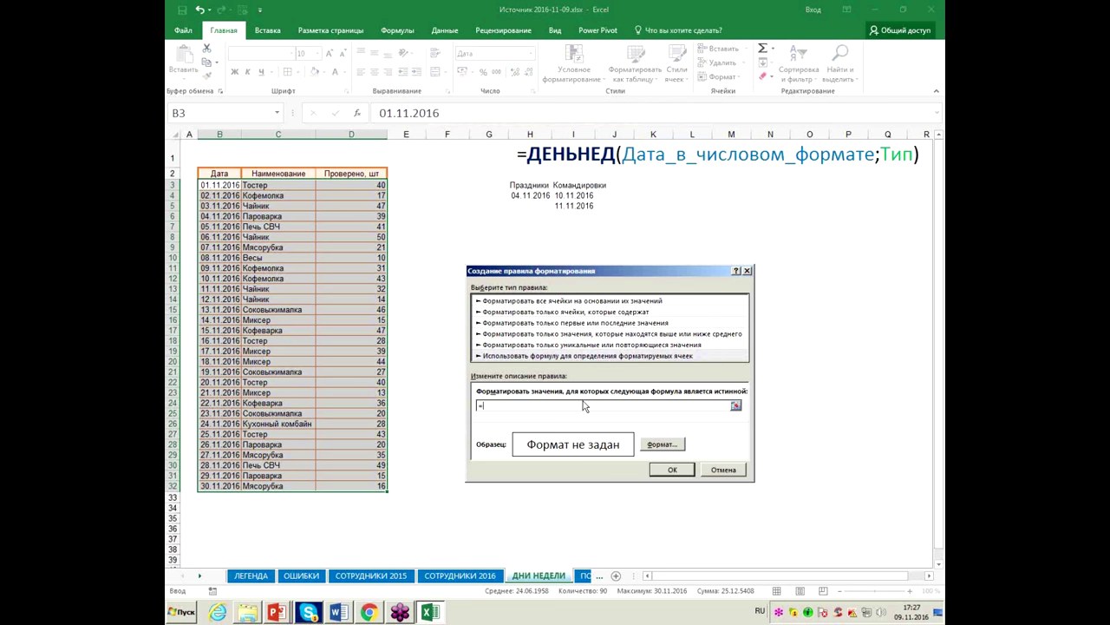
type("ДЕНЬ")
type("НЕД(")
left_click(237, 187)
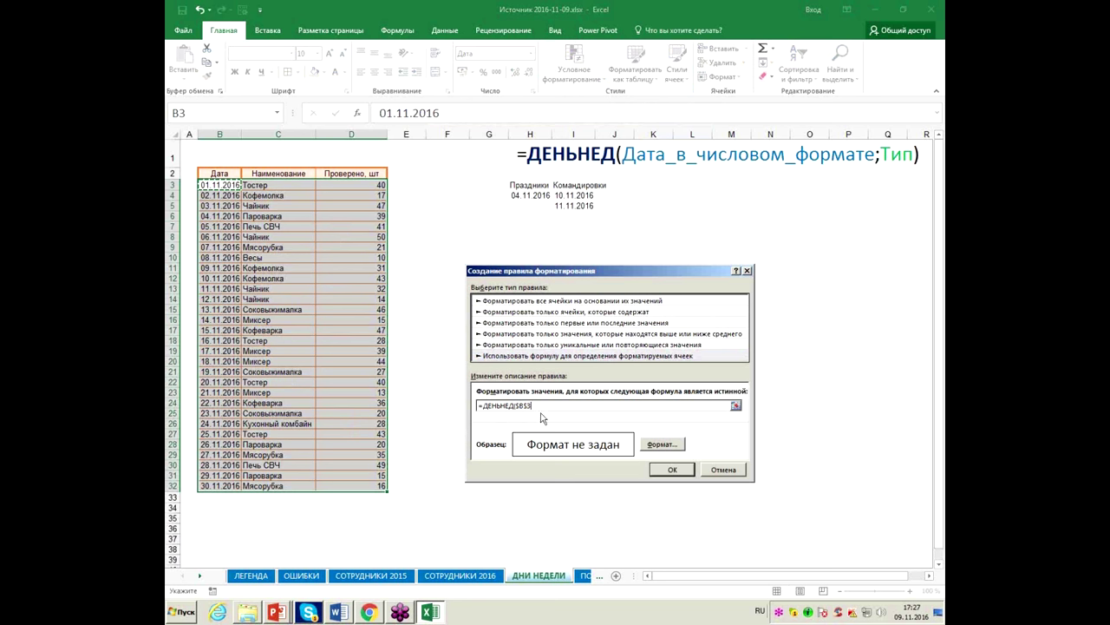
Finish the rule formula as =ДЕНЬНЕД($B3;2)>=6 to catch Saturday and Sunday dates
key("F4")
key("F4")
type(";")
type(")=6")
key("BackSpace")
key("BackSpace")
key("alt+shift")
type(">=6")
key("alt+shift")
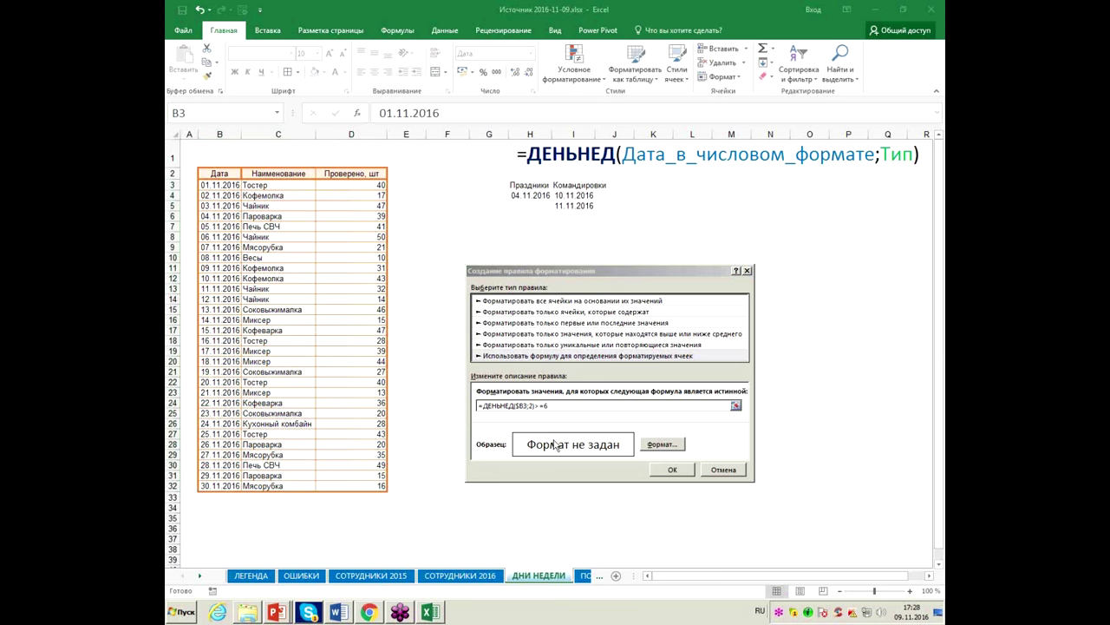
key("BackSpace")
type("с")
key("BackSpace")
type("6")
Give the weekend rule a light orange fill, copy its formula text, and apply it
left_click(677, 446)
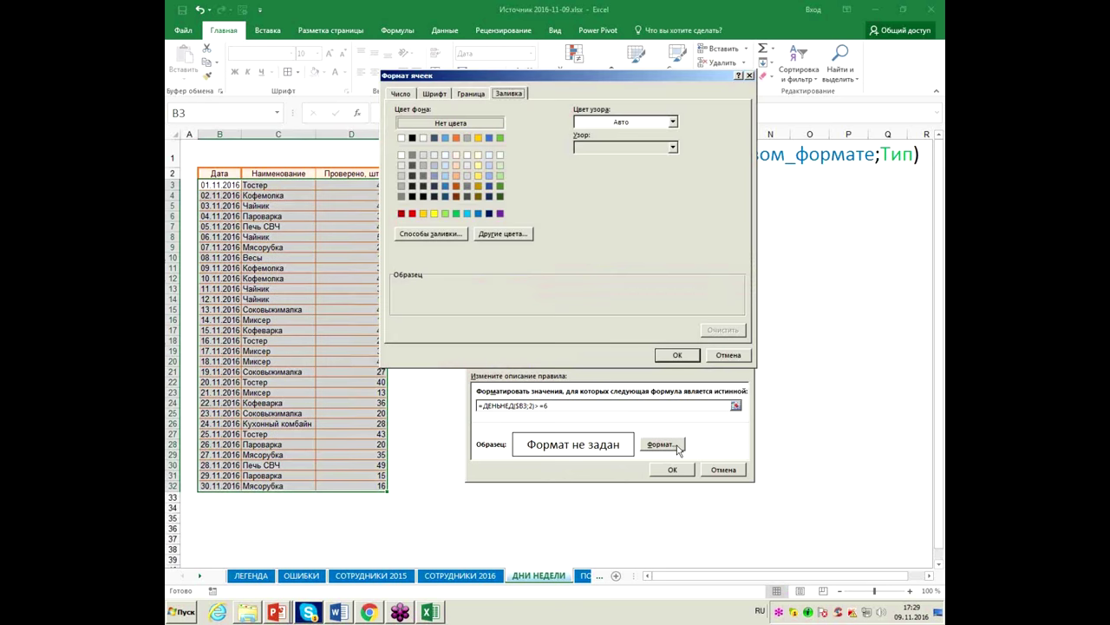
left_click(456, 175)
left_click(677, 356)
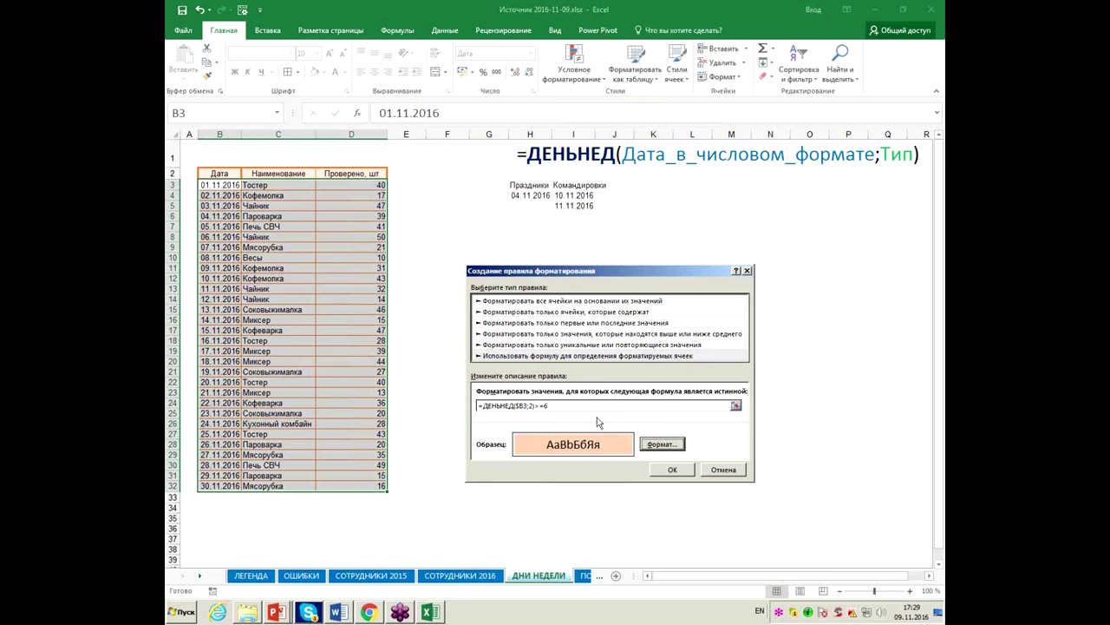
left_click_drag(584, 406, 398, 382)
key("ctrl+c")
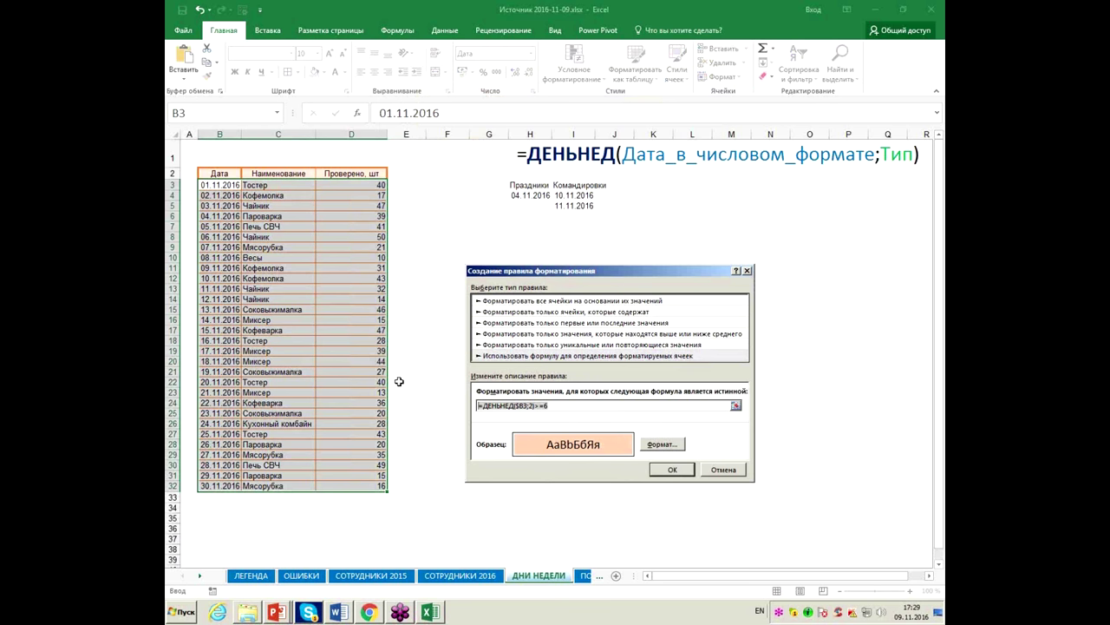
left_click(674, 470)
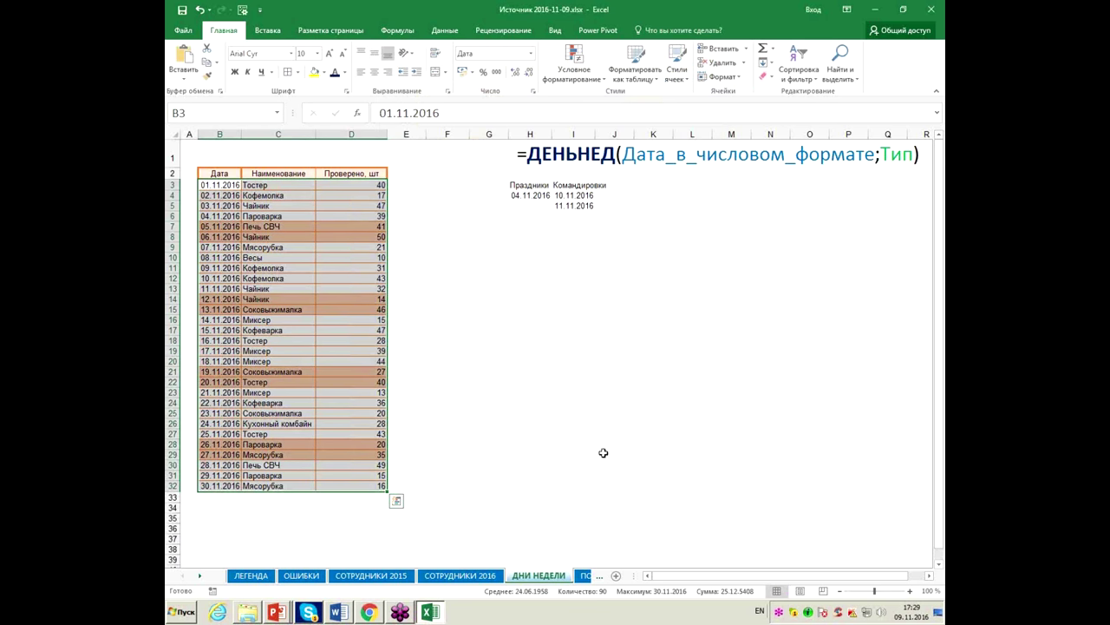
left_click(467, 518)
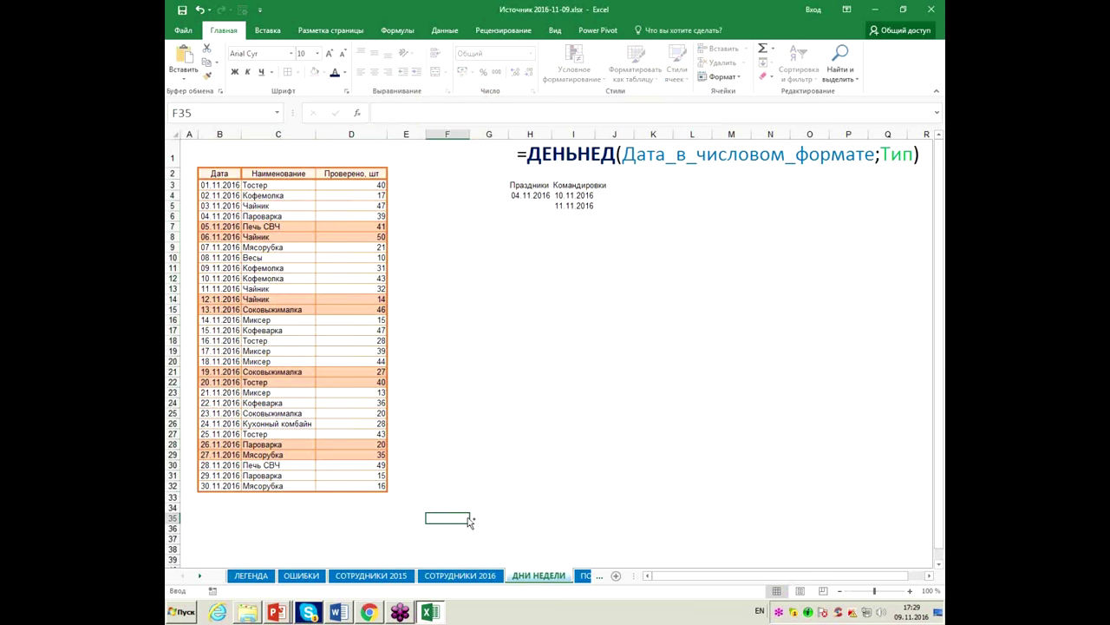
Paste the formula text into F35 and make row 35 bold at size 16
key("ctrl+v")
left_click(417, 540)
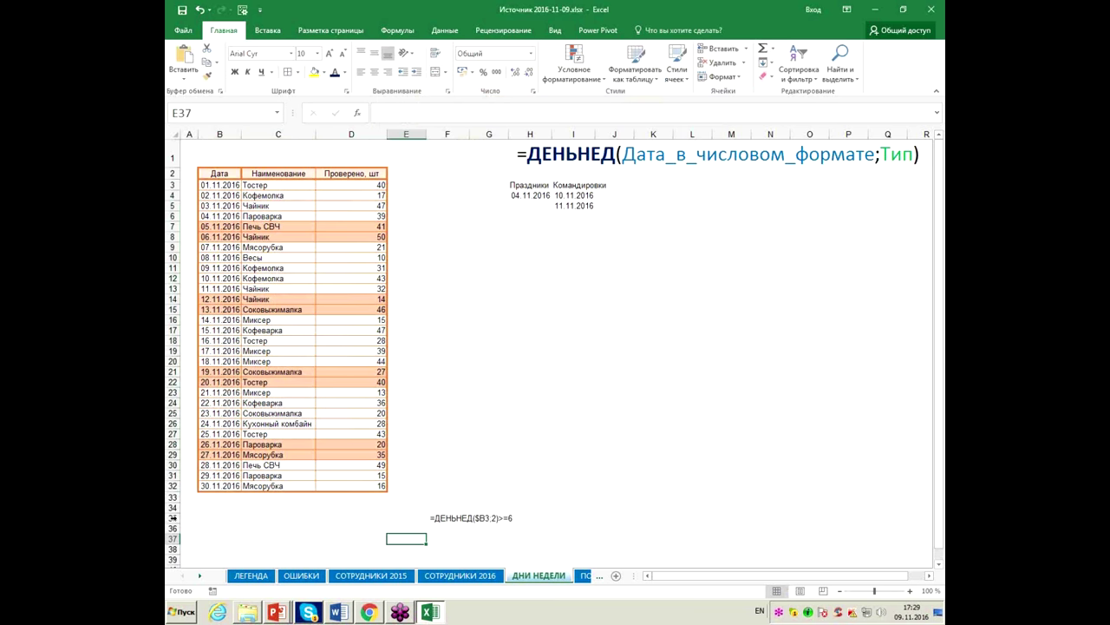
left_click(175, 518)
left_click(329, 54)
left_click(329, 53)
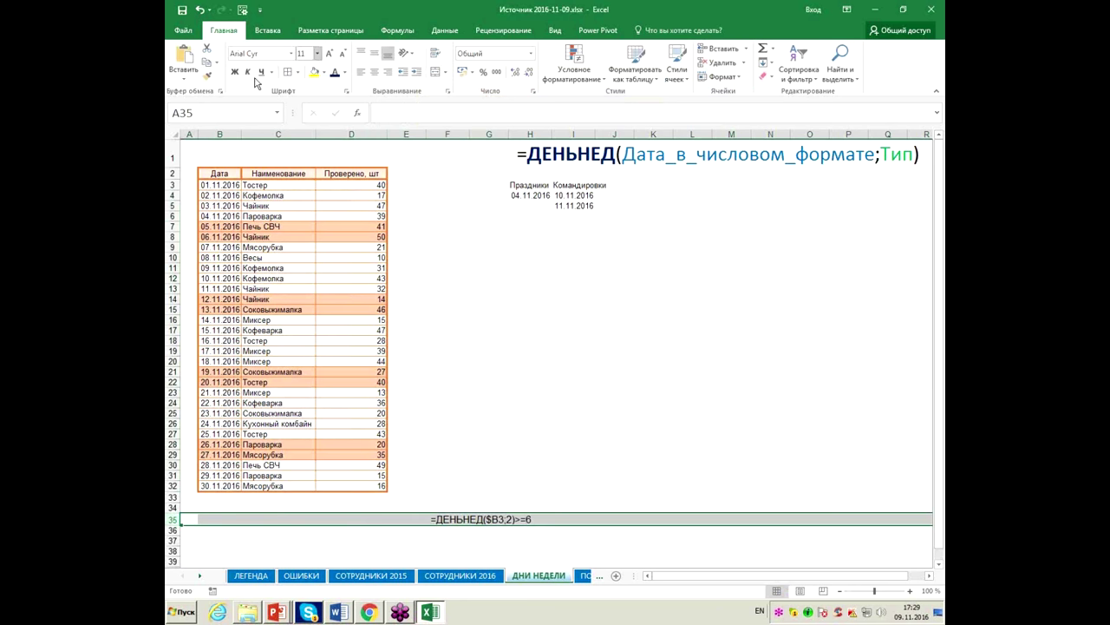
left_click(234, 72)
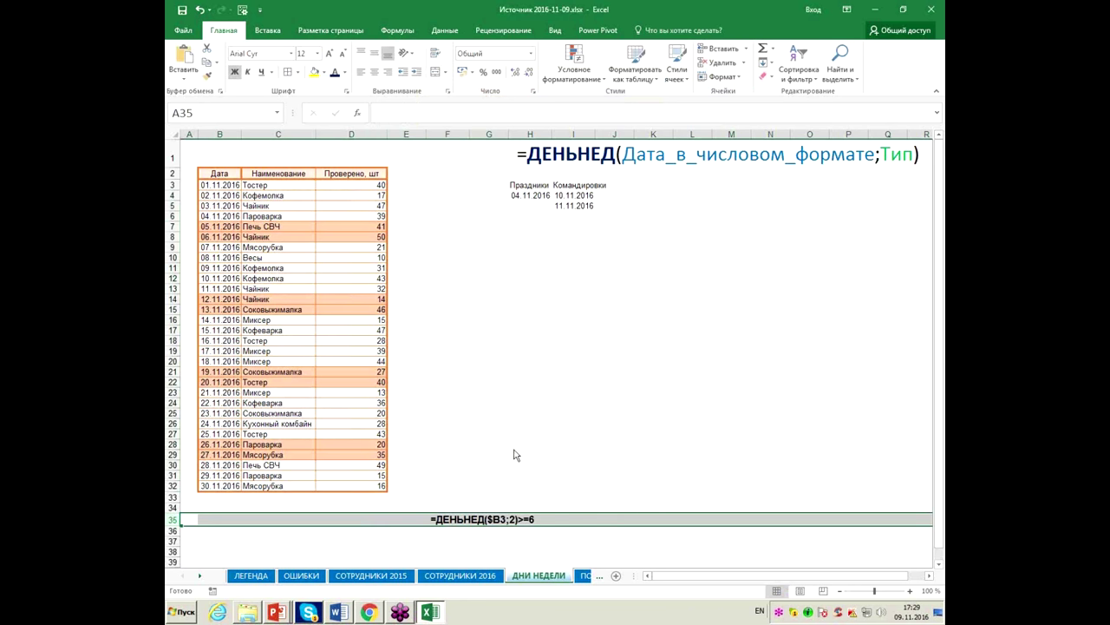
left_click(330, 53)
left_click(329, 54)
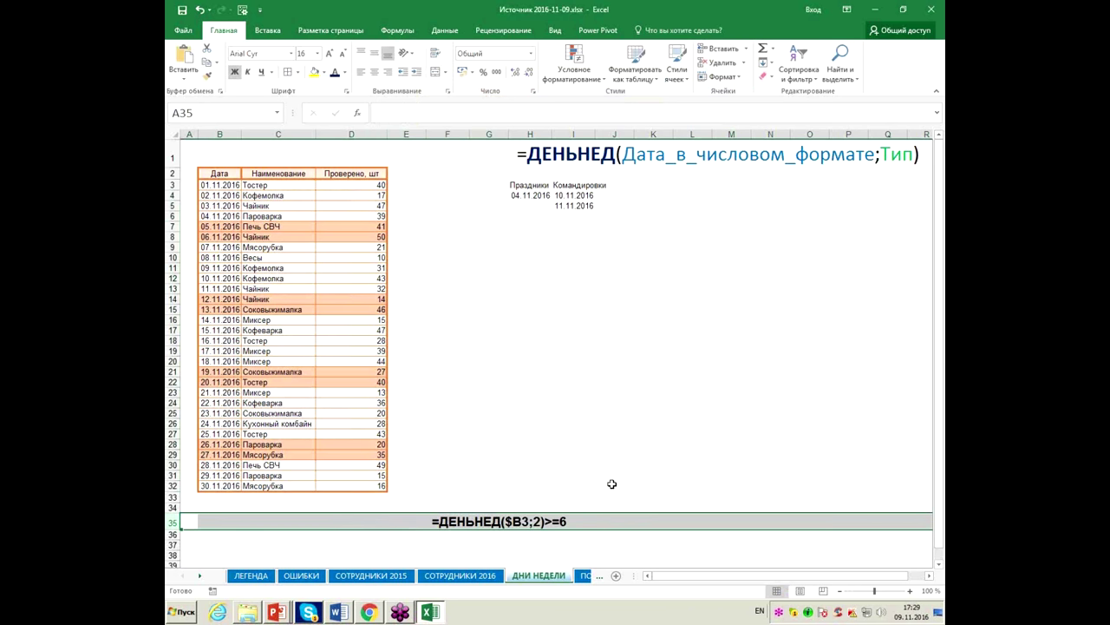
left_click(537, 396)
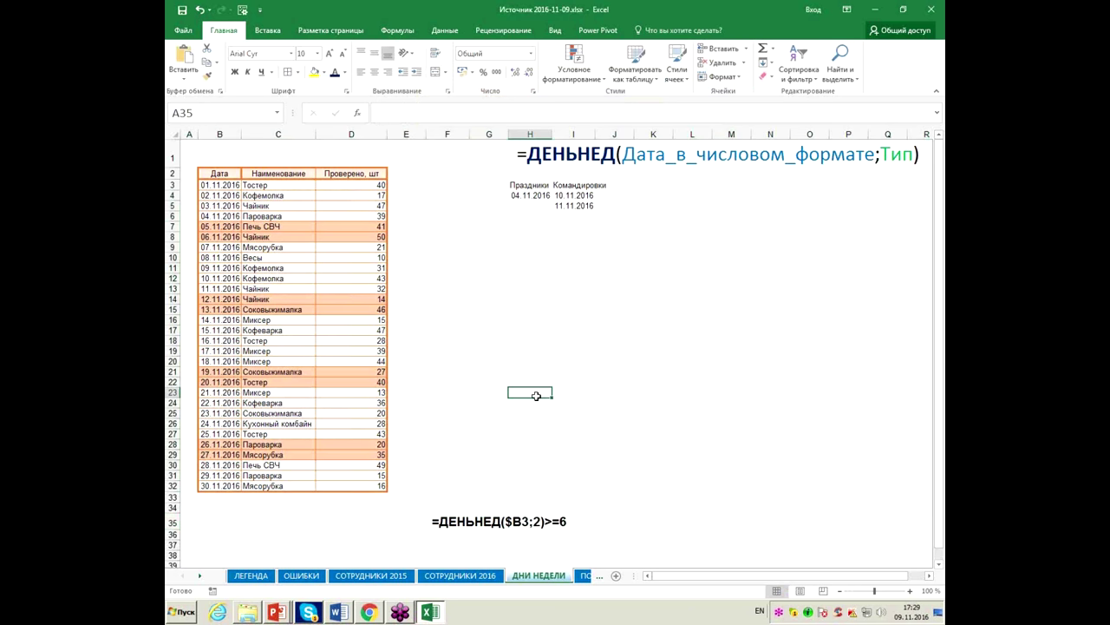
Check the weekdays of November 2016 against the system calendar
left_click(920, 612)
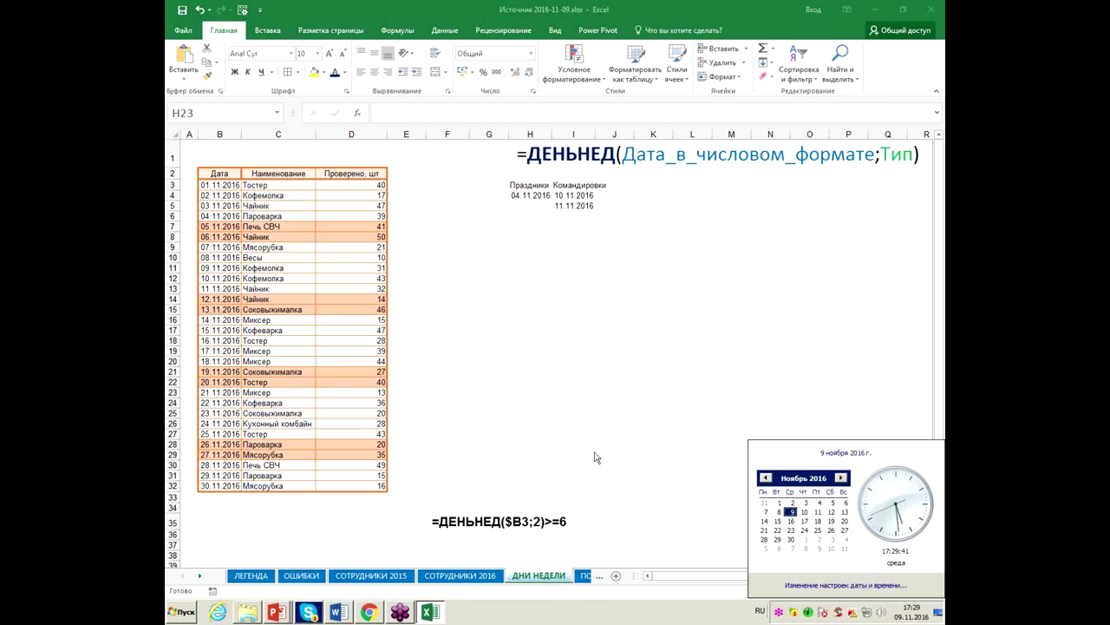
left_click(578, 406)
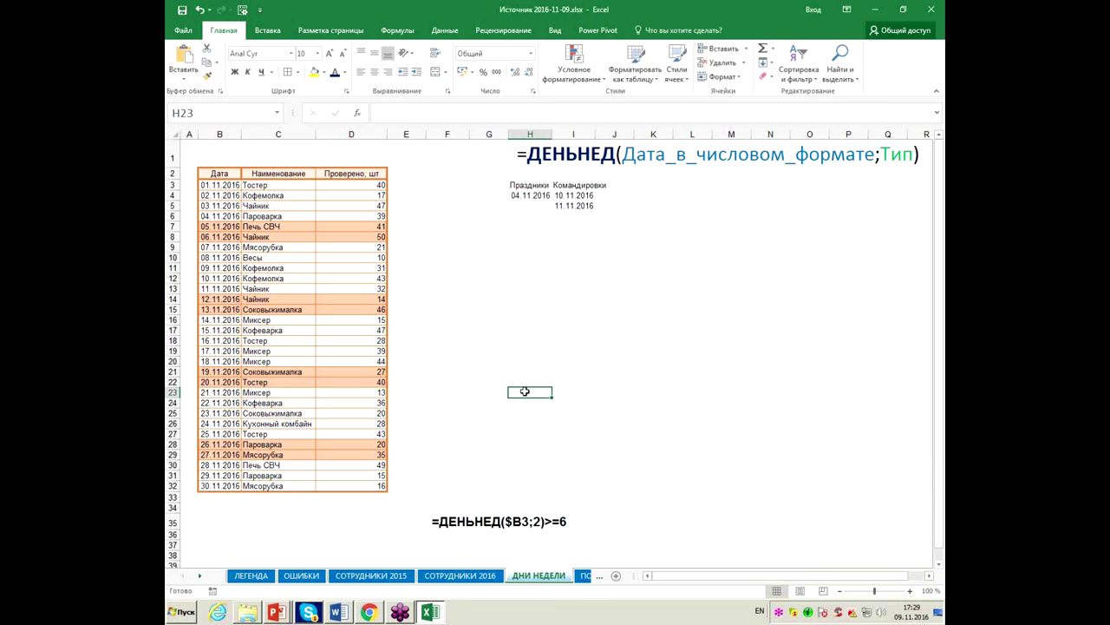
left_click(230, 187)
Reselect B3:D32 and start a second formula rule reading =ДЕНЬНЕД($B3;2)<=5
left_click_drag(230, 187, 330, 484)
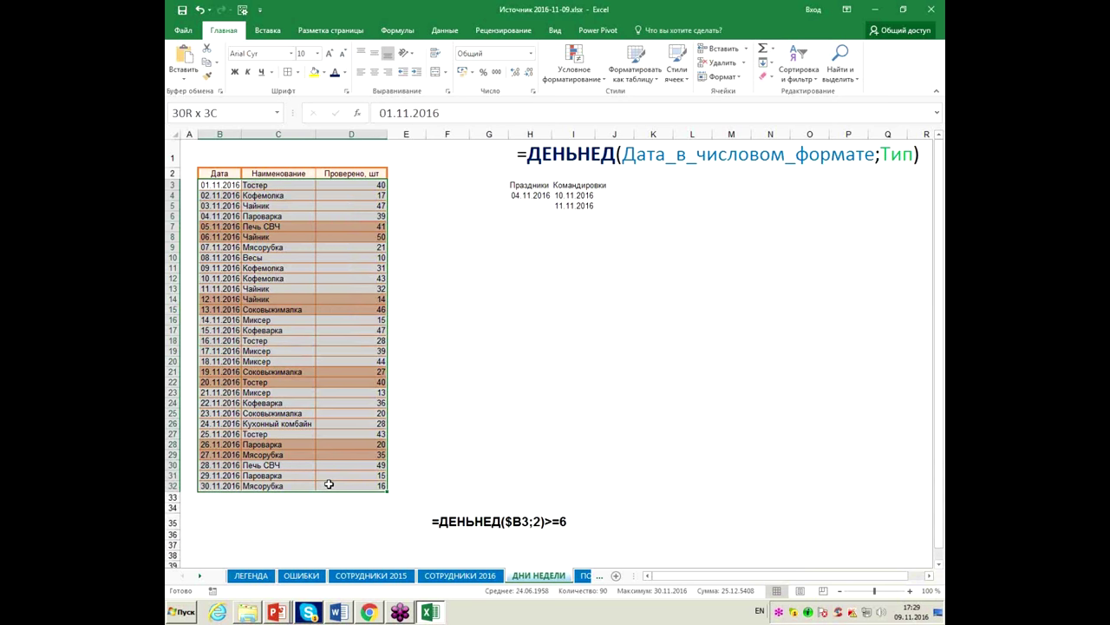
left_click(574, 70)
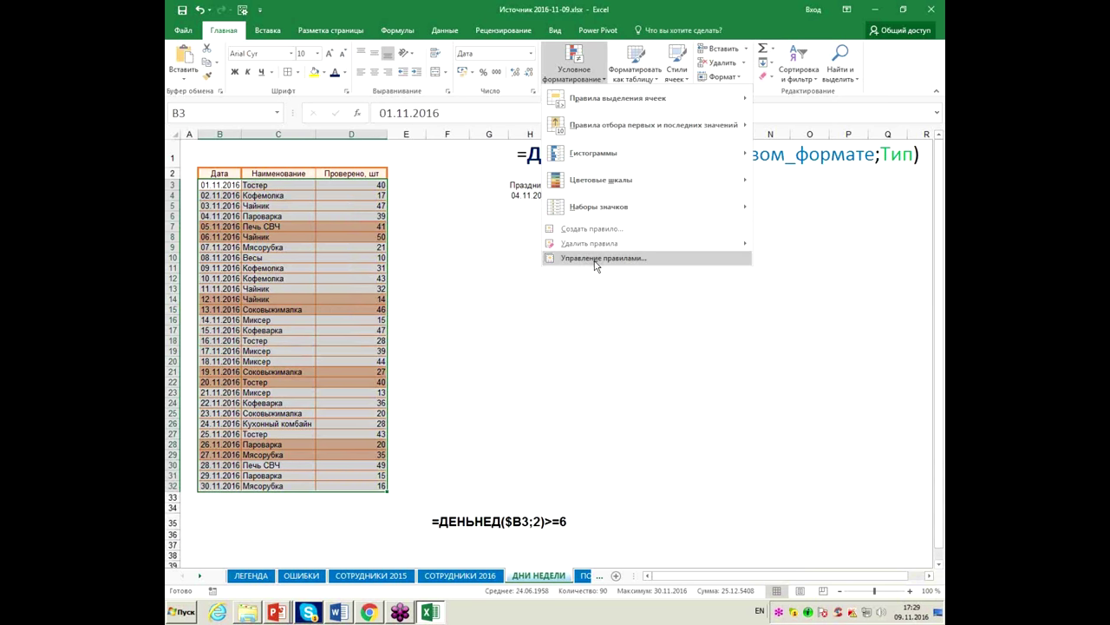
left_click(599, 230)
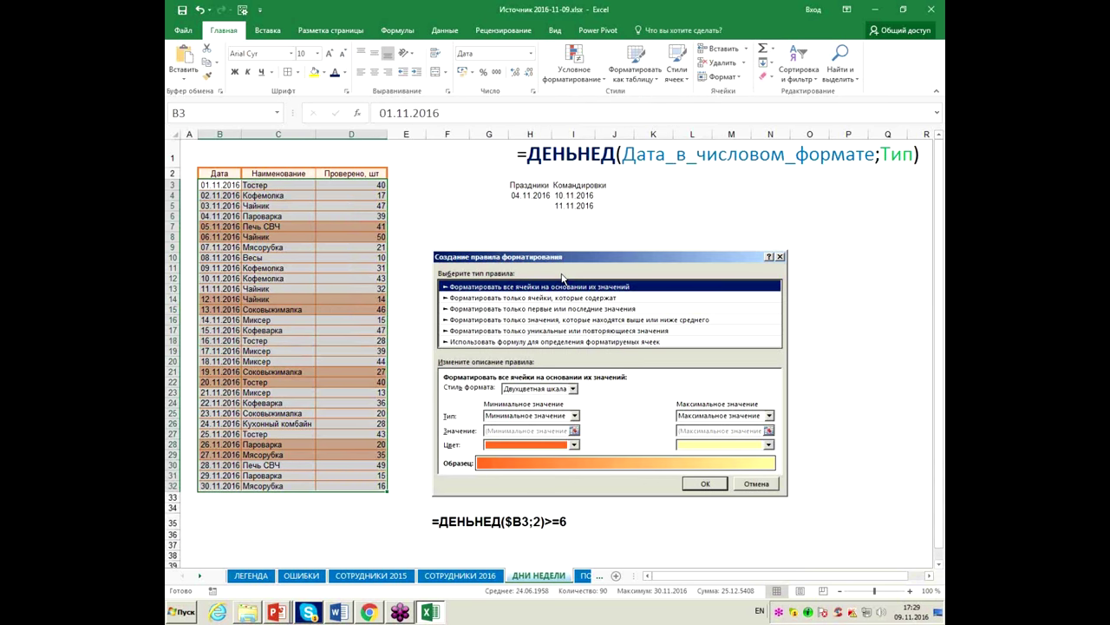
left_click(510, 341)
left_click(600, 391)
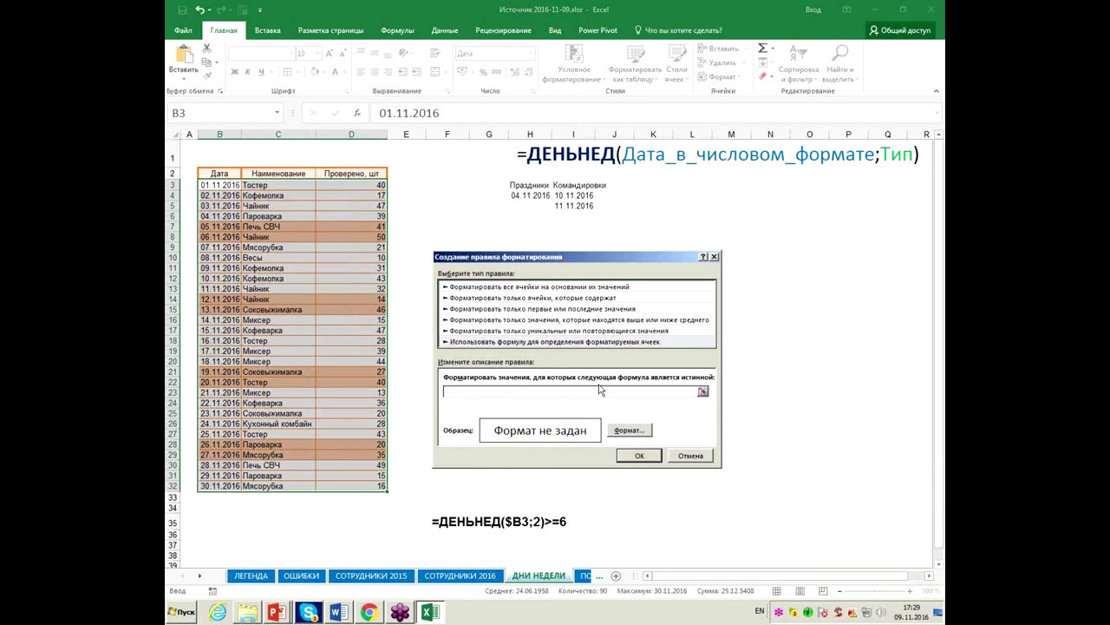
type("=lt")
key("BackSpace")
key("BackSpace")
key("alt+shift")
type("ДЕНЬ")
type("НЕД(")
left_click(222, 186)
key("F4")
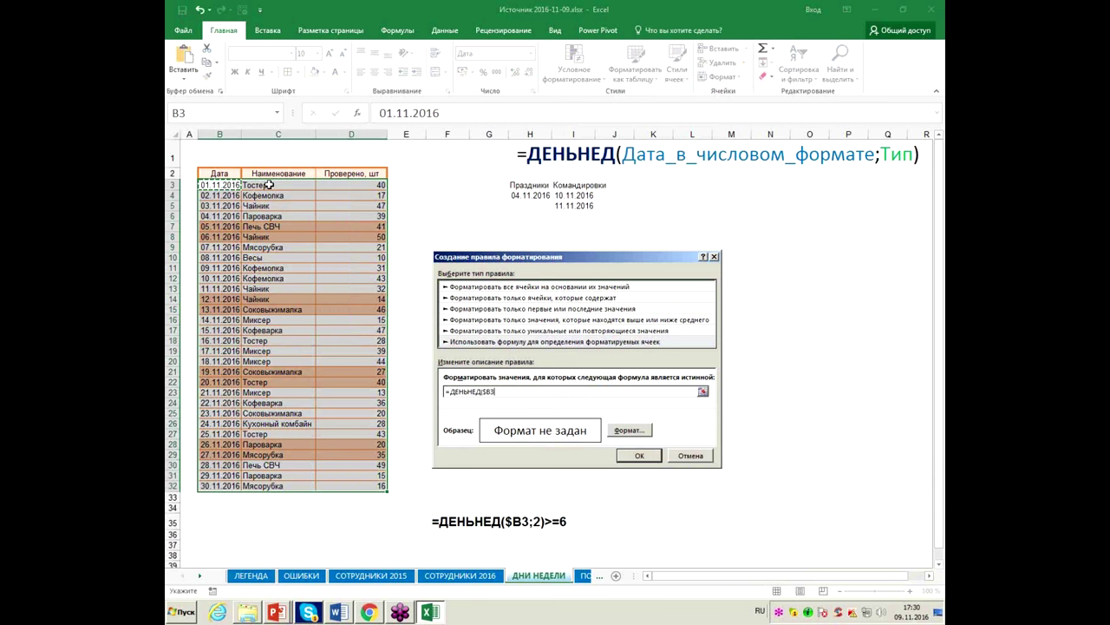
type(";")
type("2")
key("alt+shift")
type("<=")
type("5")
Give the weekday rule a light blue fill and apply it
left_click(624, 433)
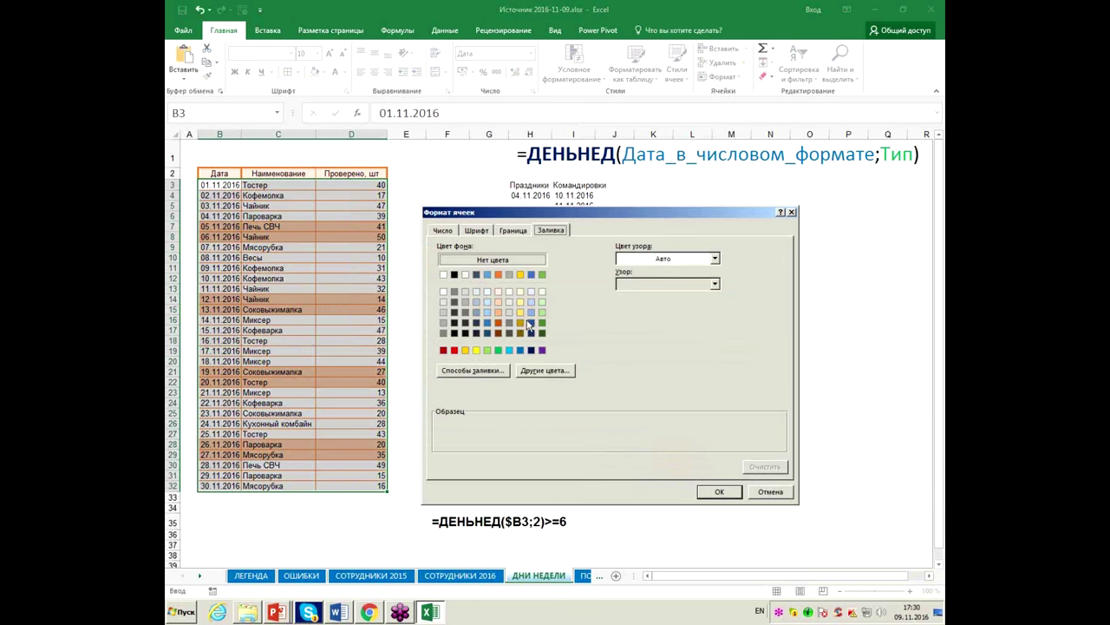
left_click(488, 301)
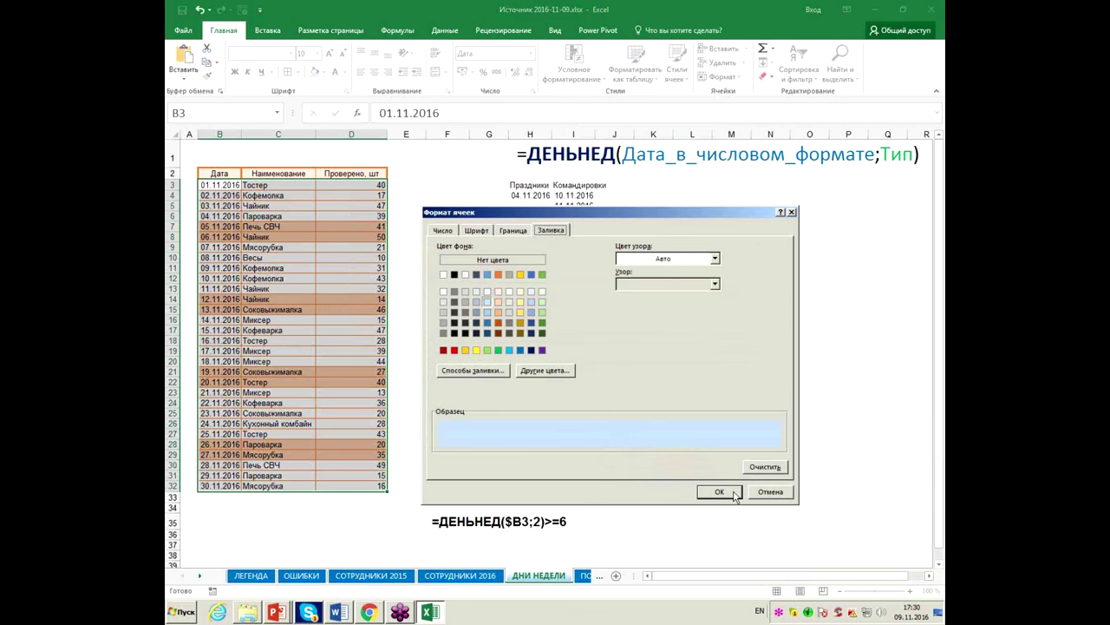
left_click(719, 492)
left_click(630, 430)
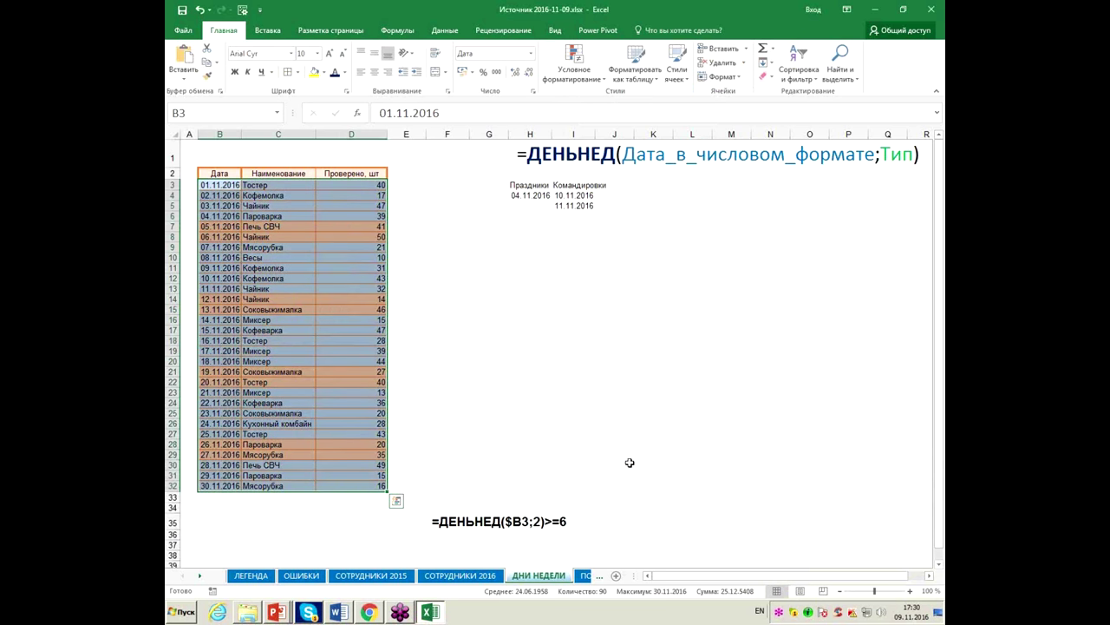
left_click(488, 371)
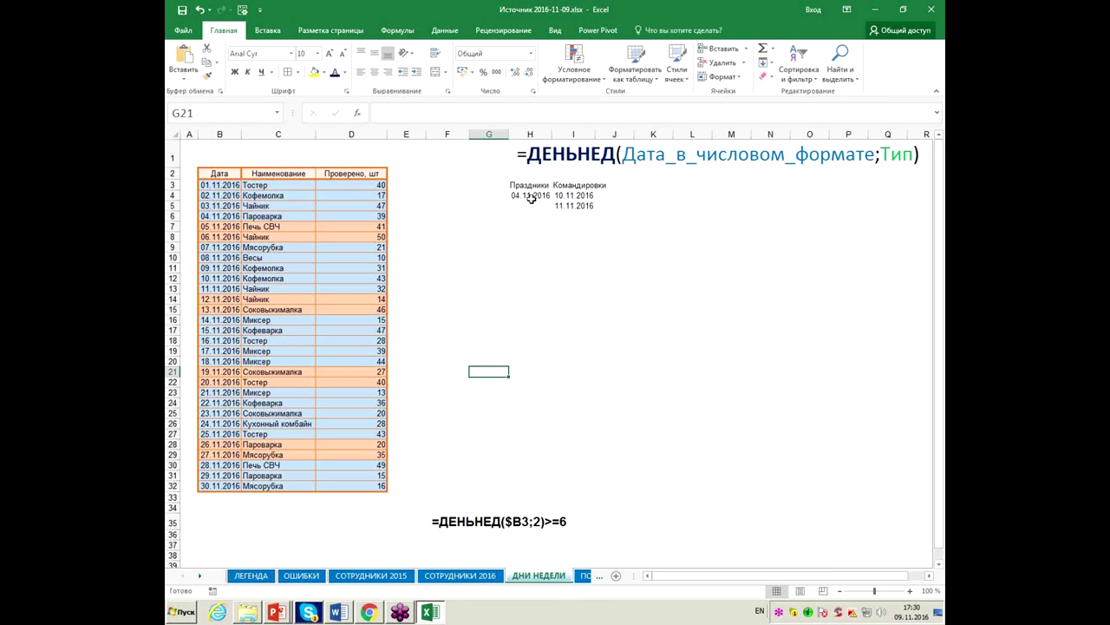
Check the holiday date 04.11.2016 in H4, then select the table B3:D32
left_click(526, 197)
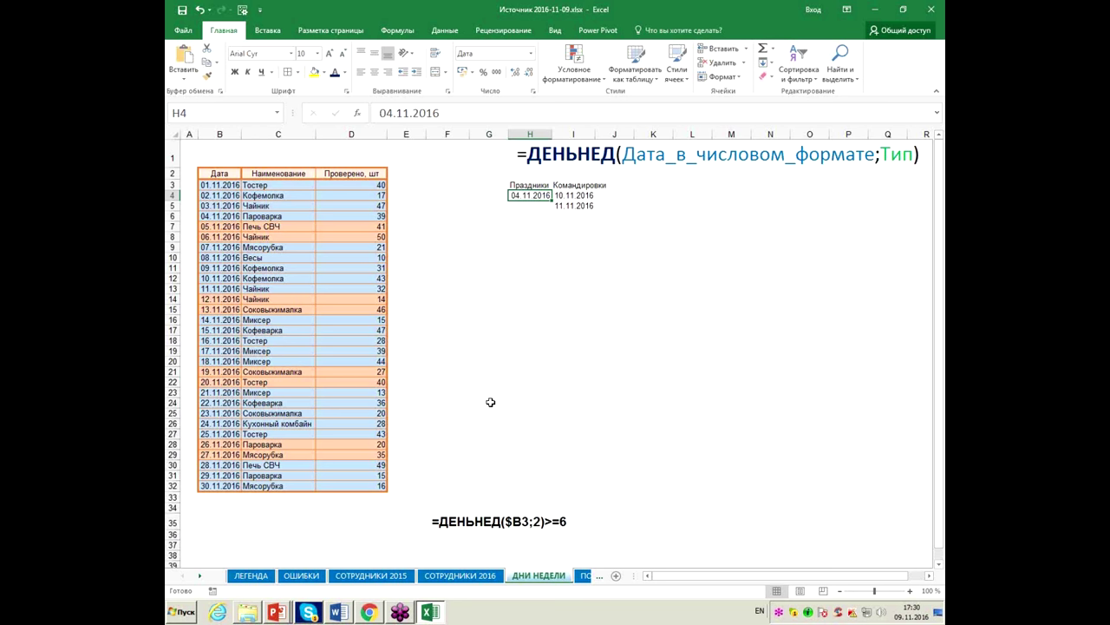
left_click_drag(227, 185, 355, 487)
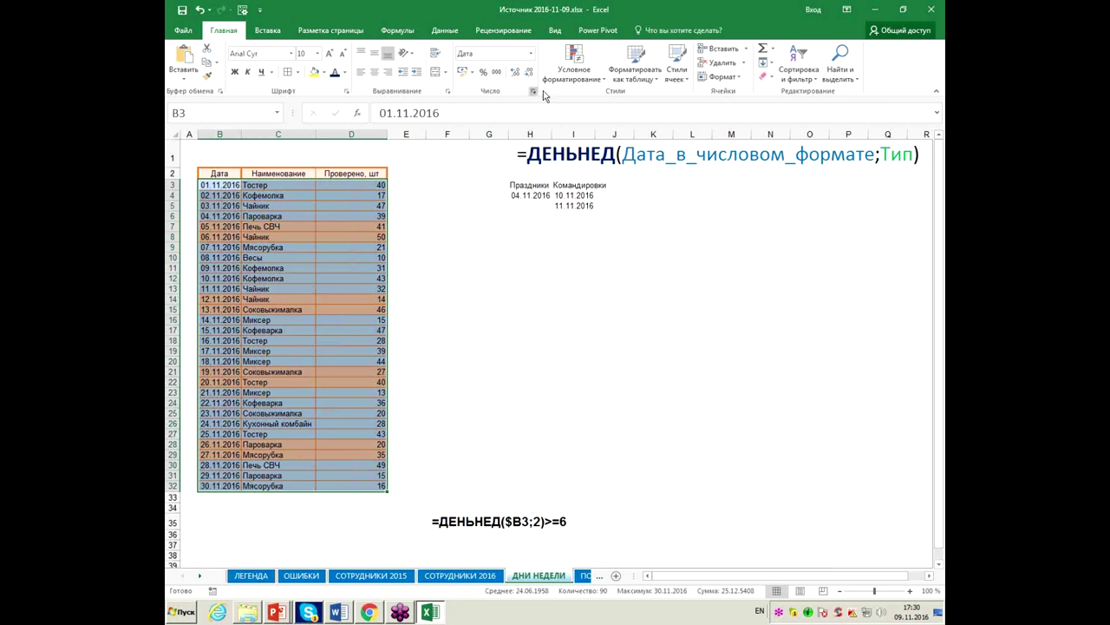
left_click(574, 70)
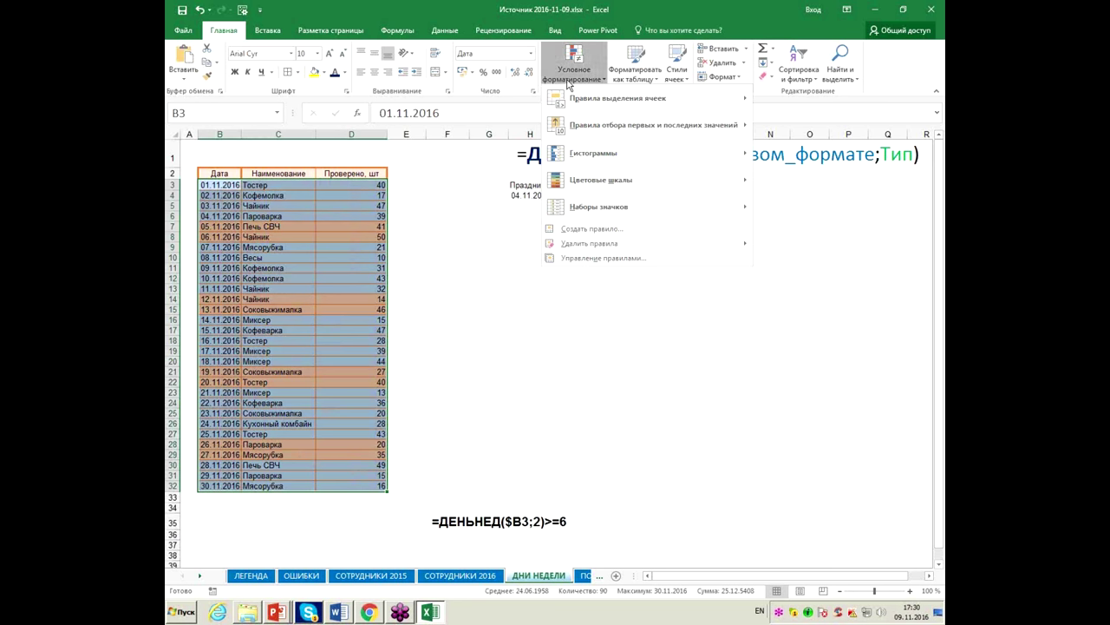
Add the formula rule =$B3=$H$4 with a red fill to mark the holiday row
left_click(617, 230)
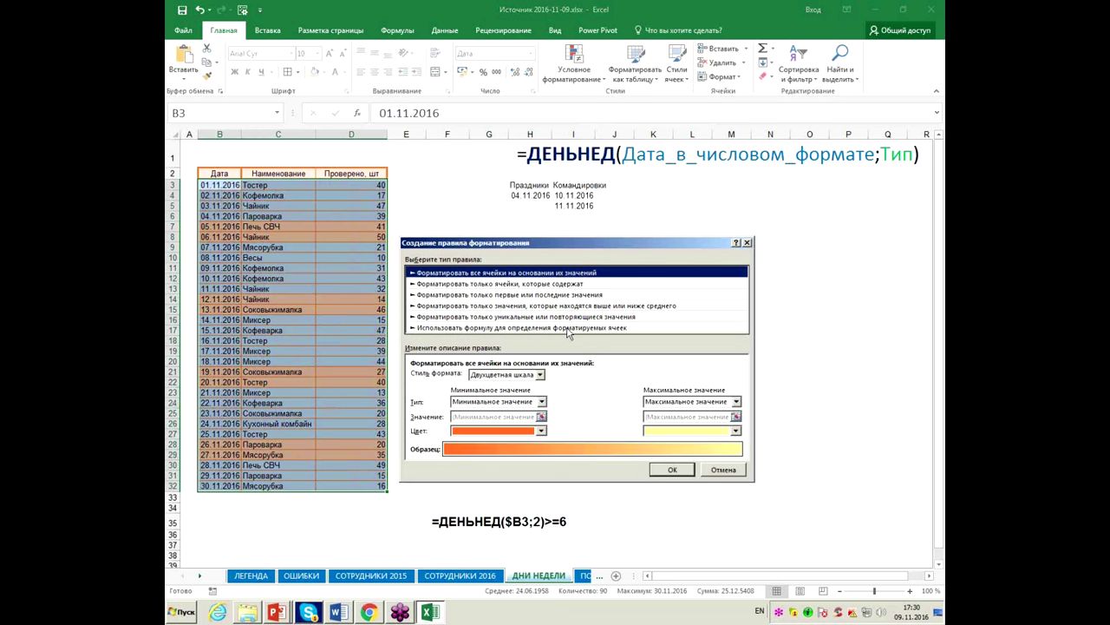
left_click(558, 378)
type("=")
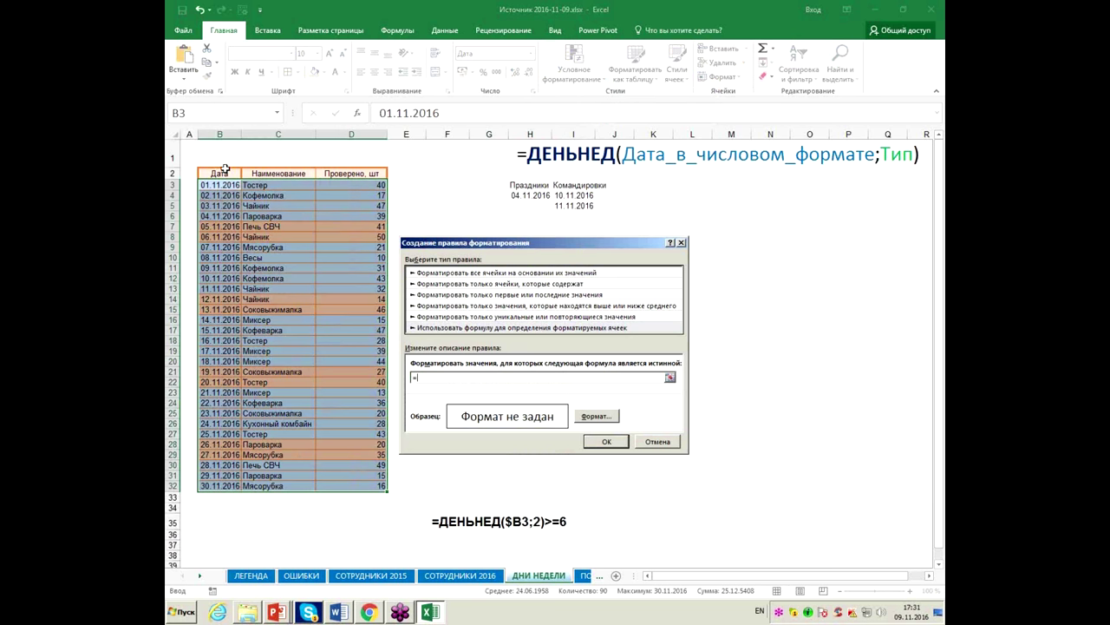
left_click(223, 187)
key("F4")
key("F4")
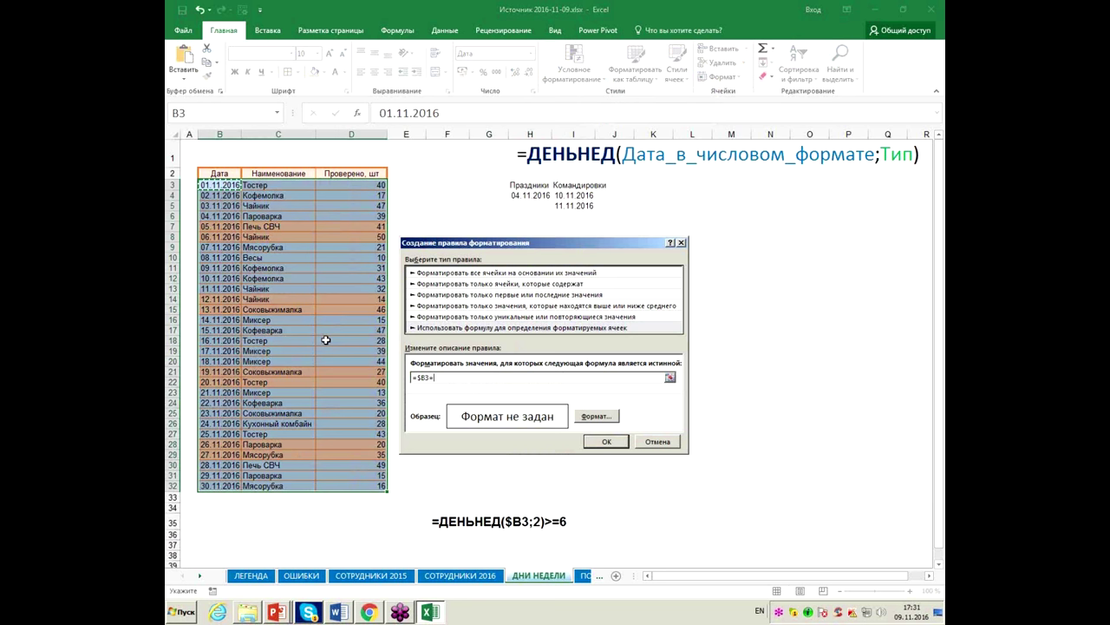
left_click(545, 195)
left_click(607, 416)
left_click(422, 336)
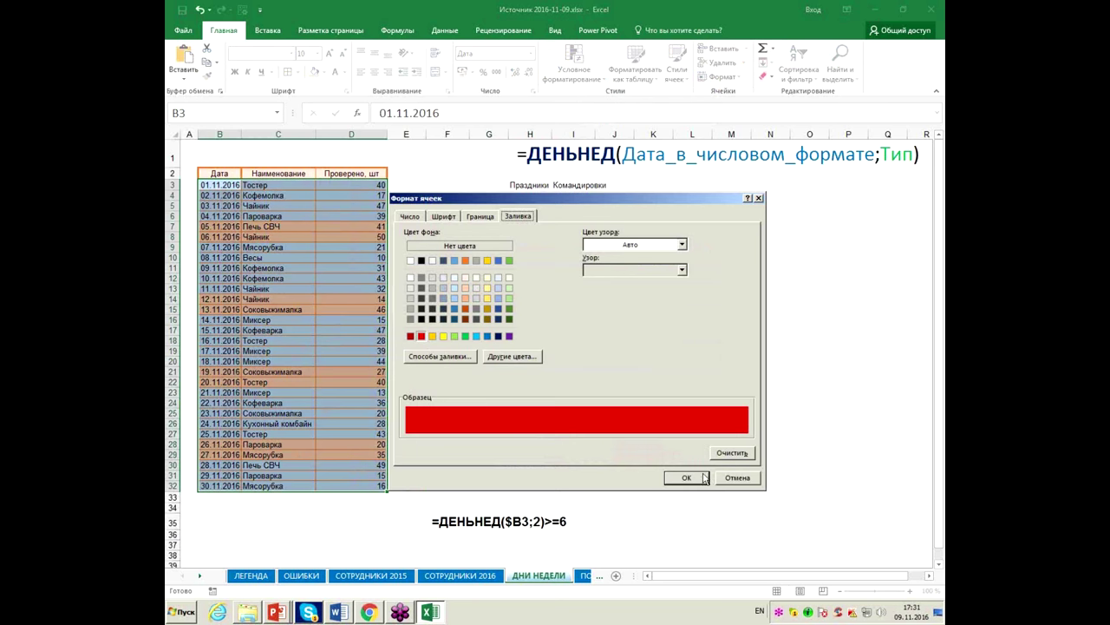
left_click(703, 477)
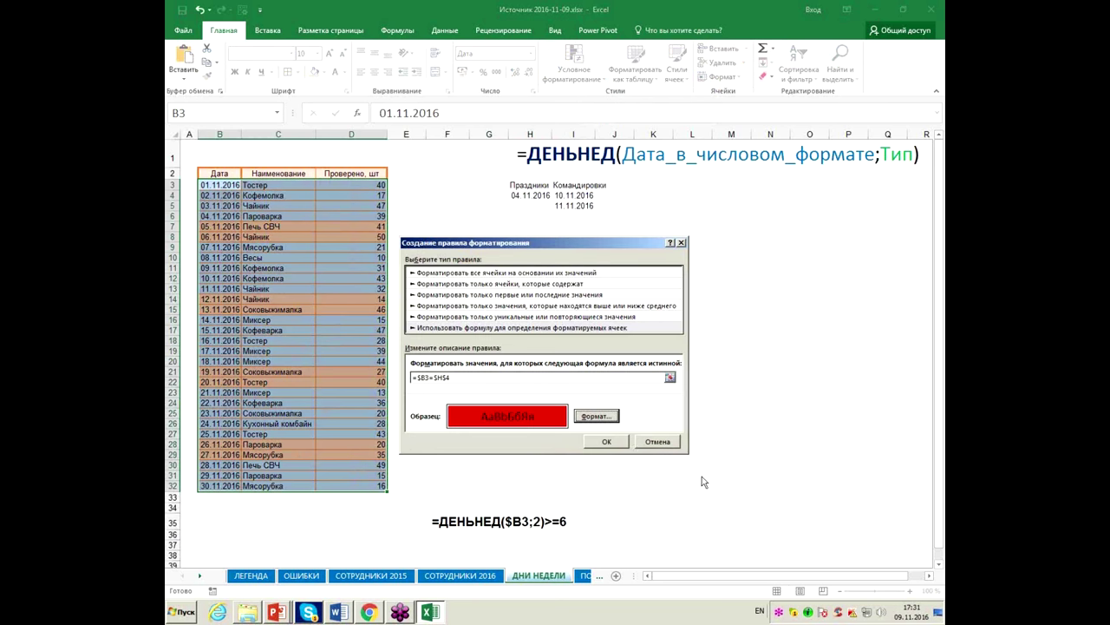
left_click(618, 443)
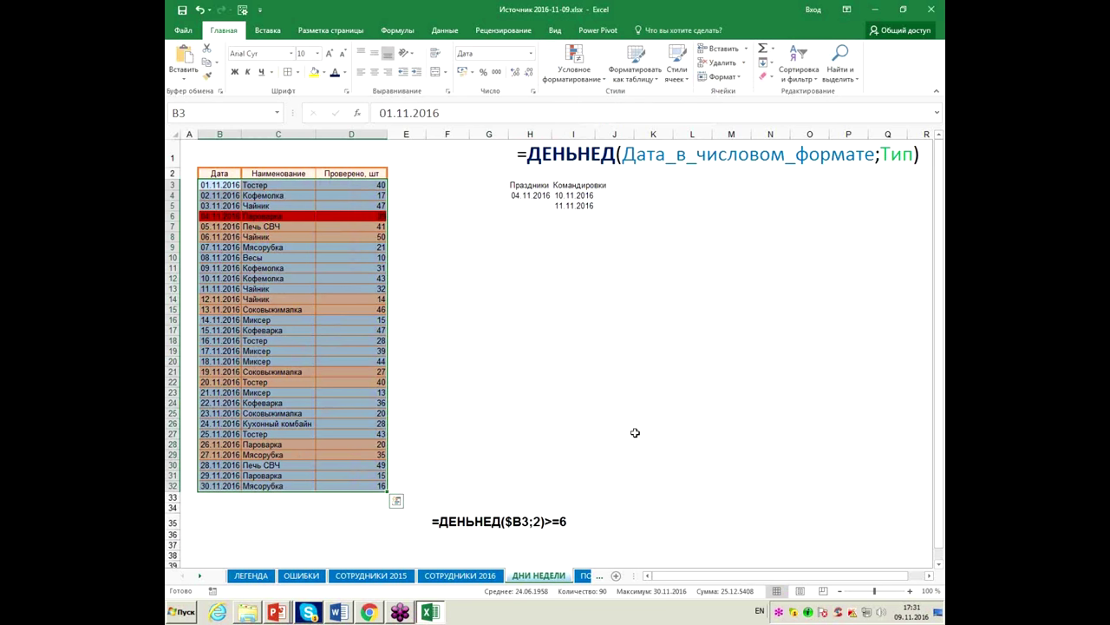
Review the holiday and trip dates, then select the business-trip dates I4:I5
left_click(522, 198)
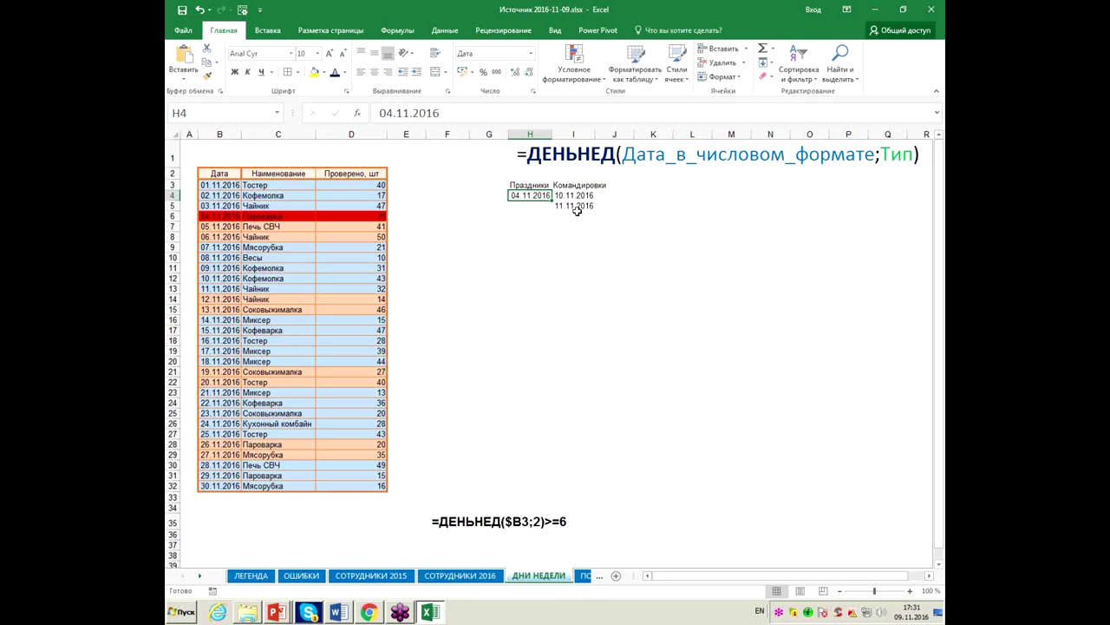
left_click(580, 197)
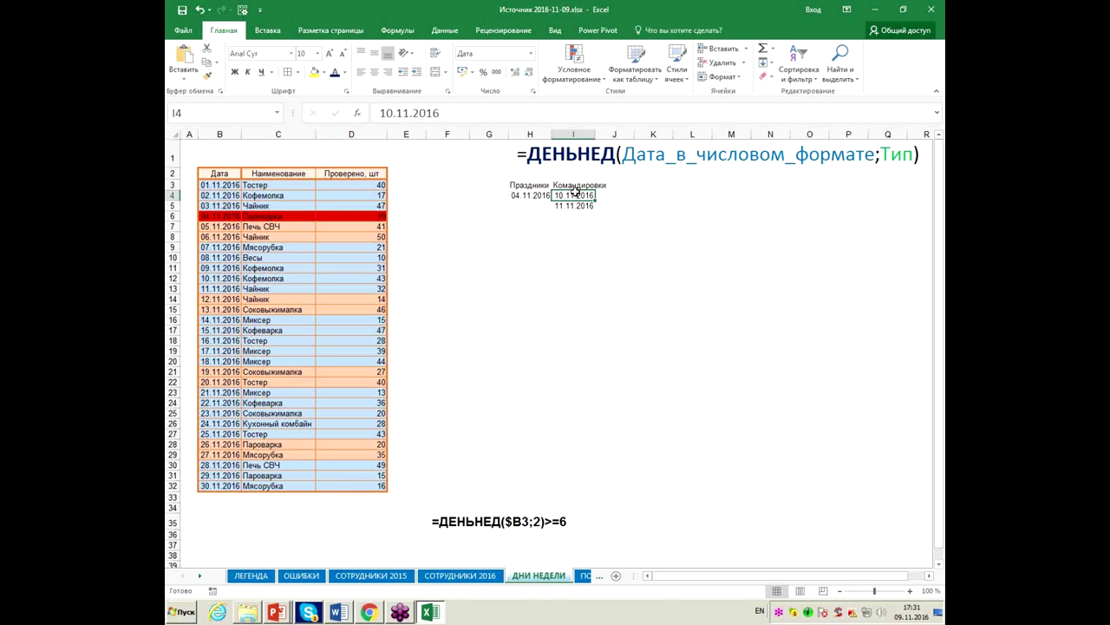
left_click(573, 206)
left_click_drag(574, 206, 570, 220)
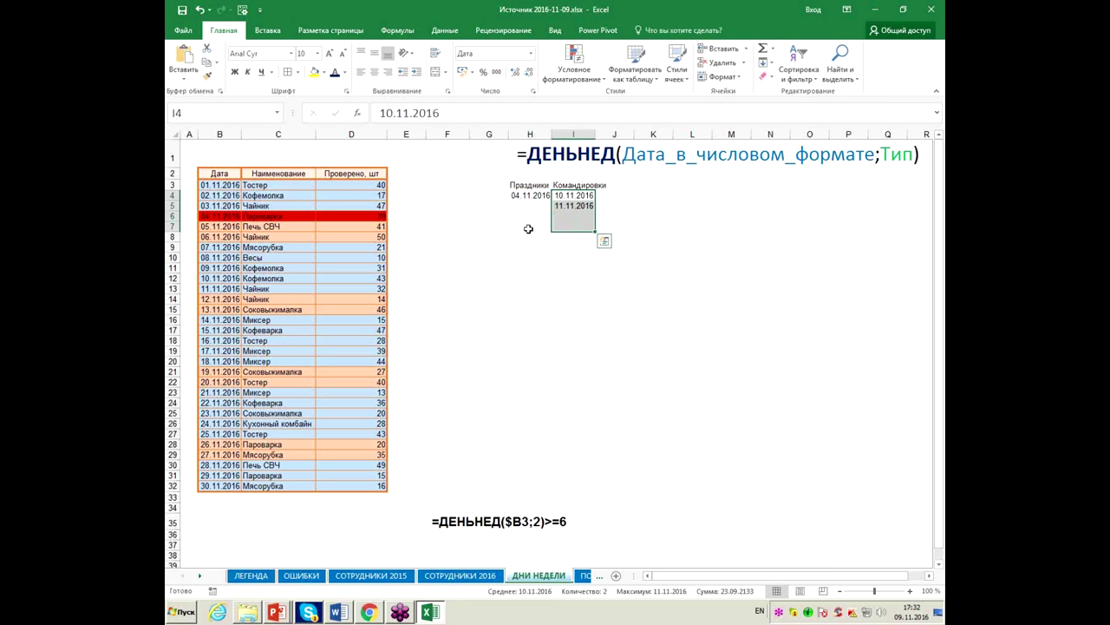
left_click(528, 229)
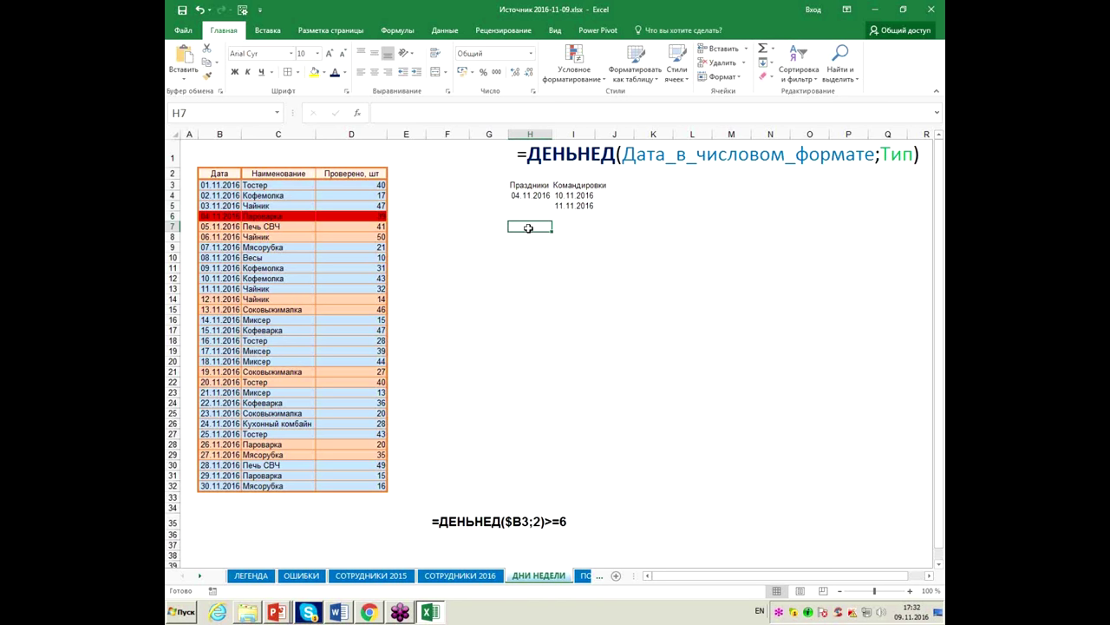
left_click_drag(586, 193, 585, 204)
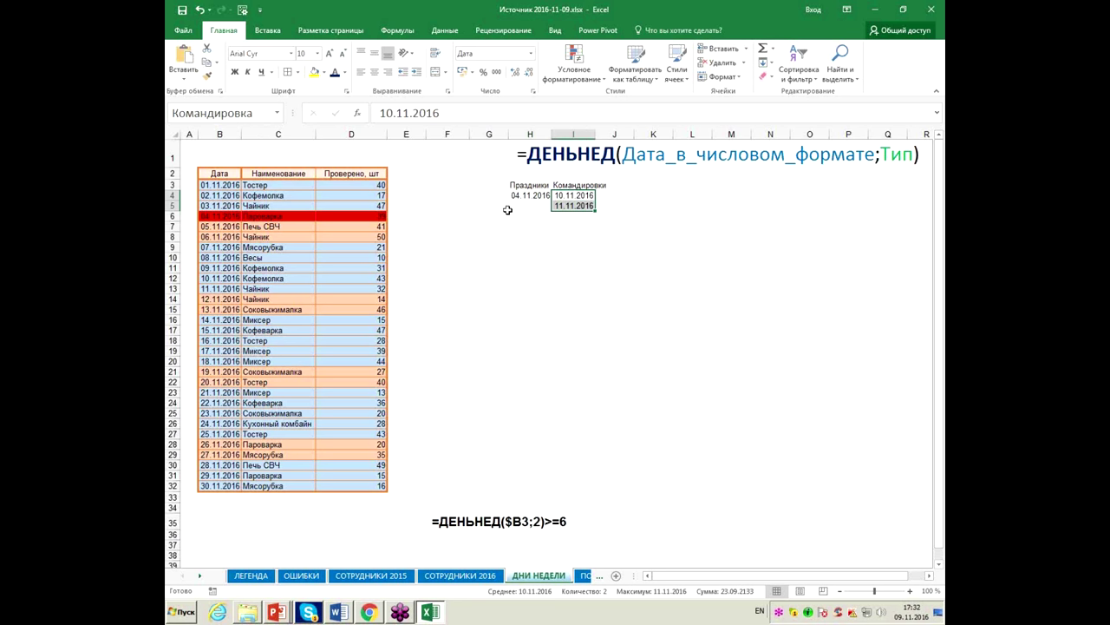
left_click(398, 30)
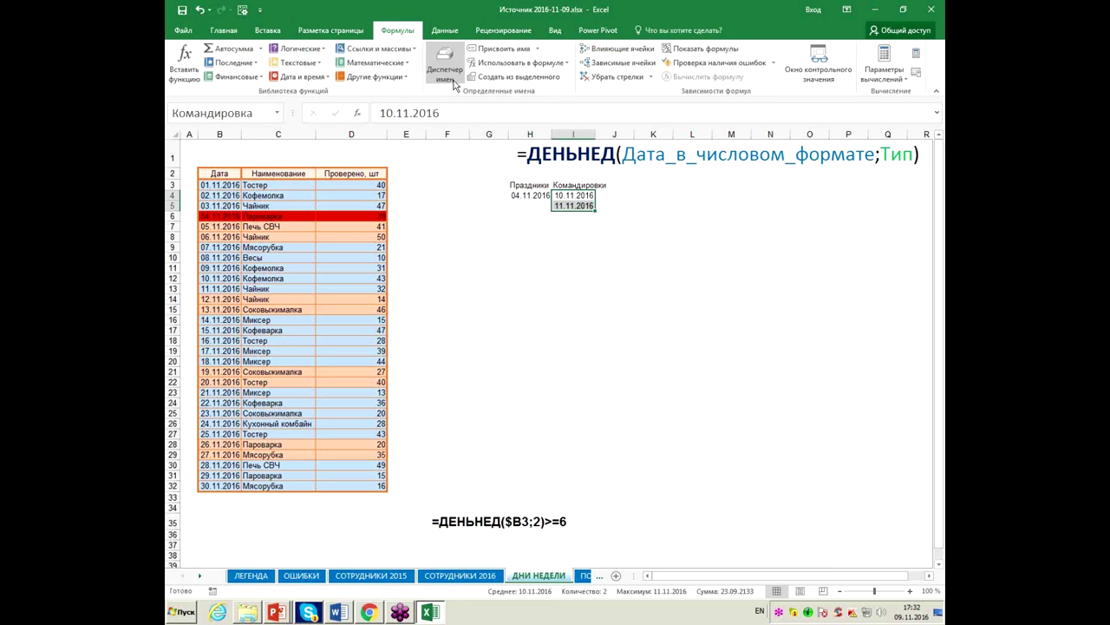
Delete the Командировка name and both ввв names in Name Manager
left_click(445, 74)
left_click(423, 279)
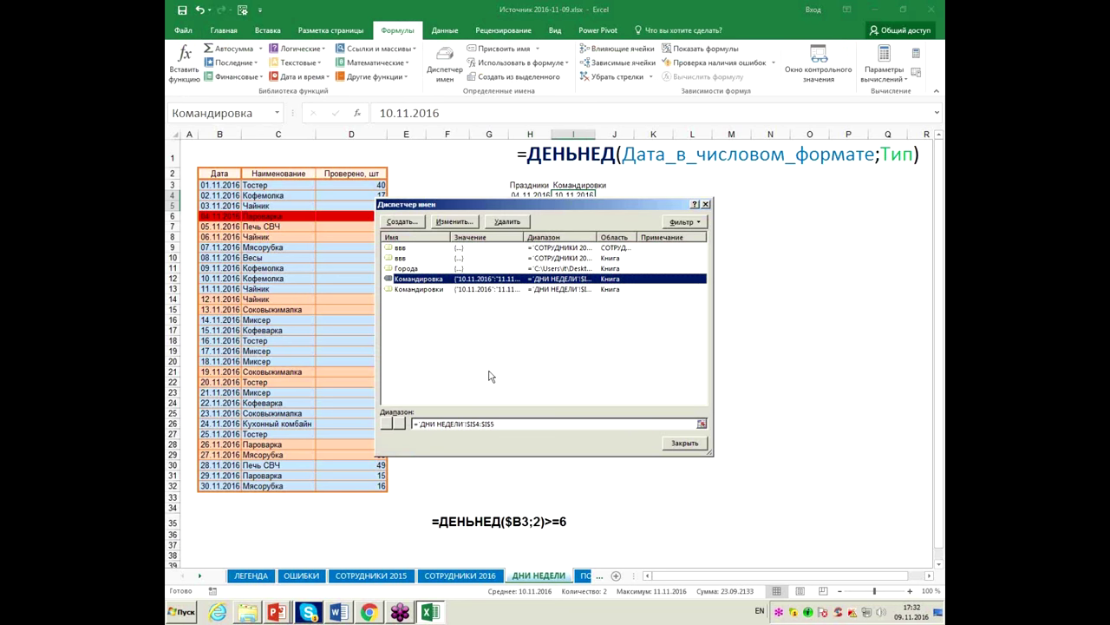
left_click(505, 223)
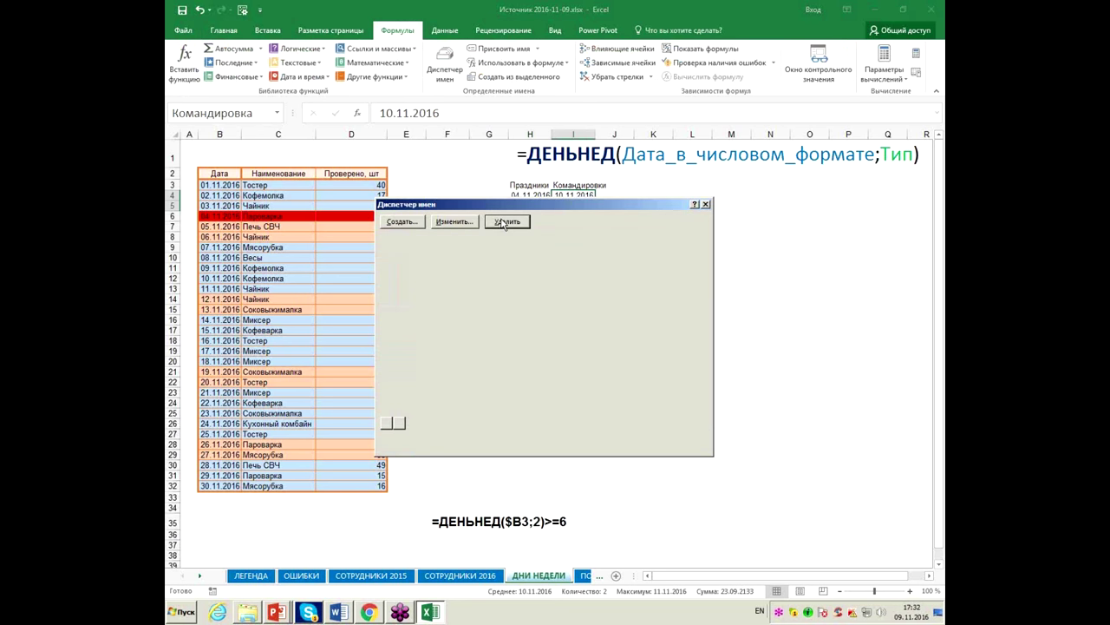
left_click(525, 338)
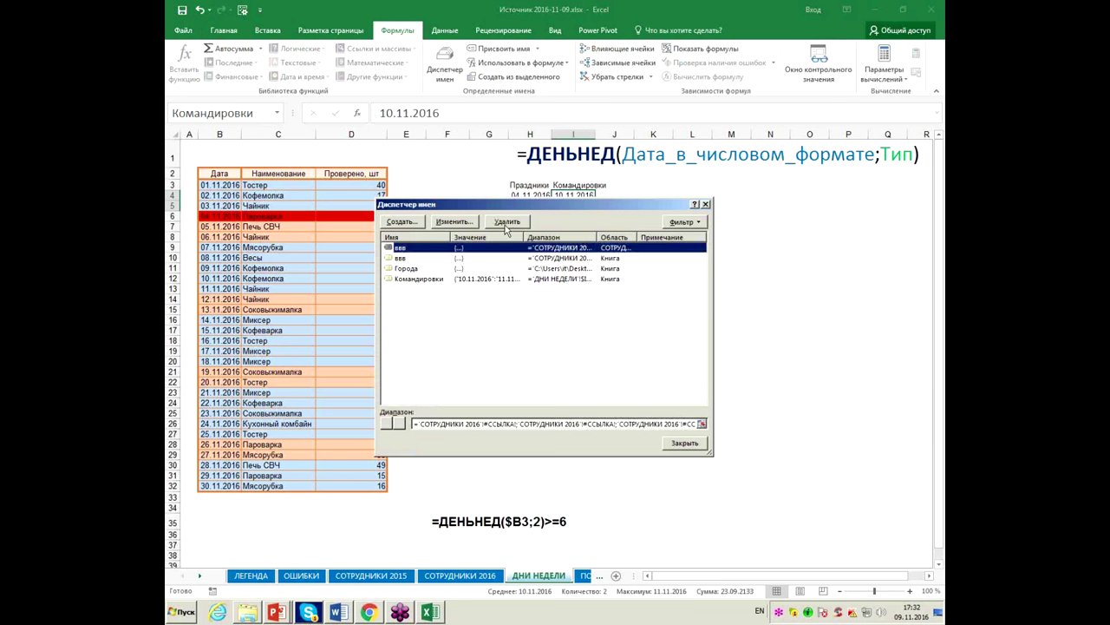
left_click(506, 228)
left_click(531, 340)
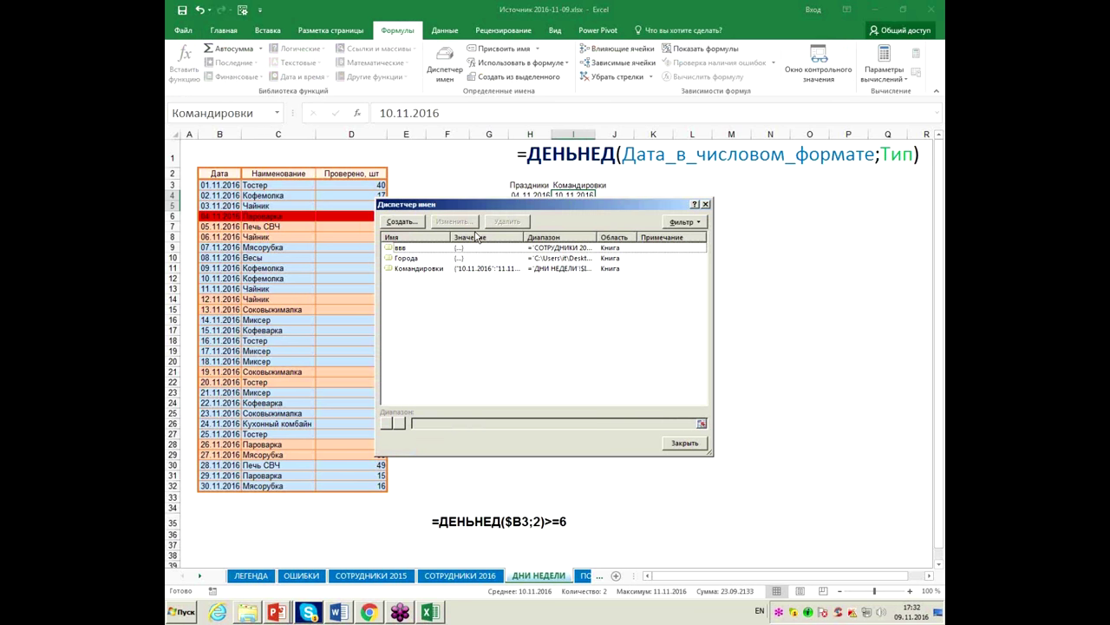
left_click(431, 249)
left_click(501, 223)
left_click(530, 337)
Delete the remaining Города and Командировки names, leaving the list empty
left_click(505, 247)
left_click(506, 222)
left_click(531, 339)
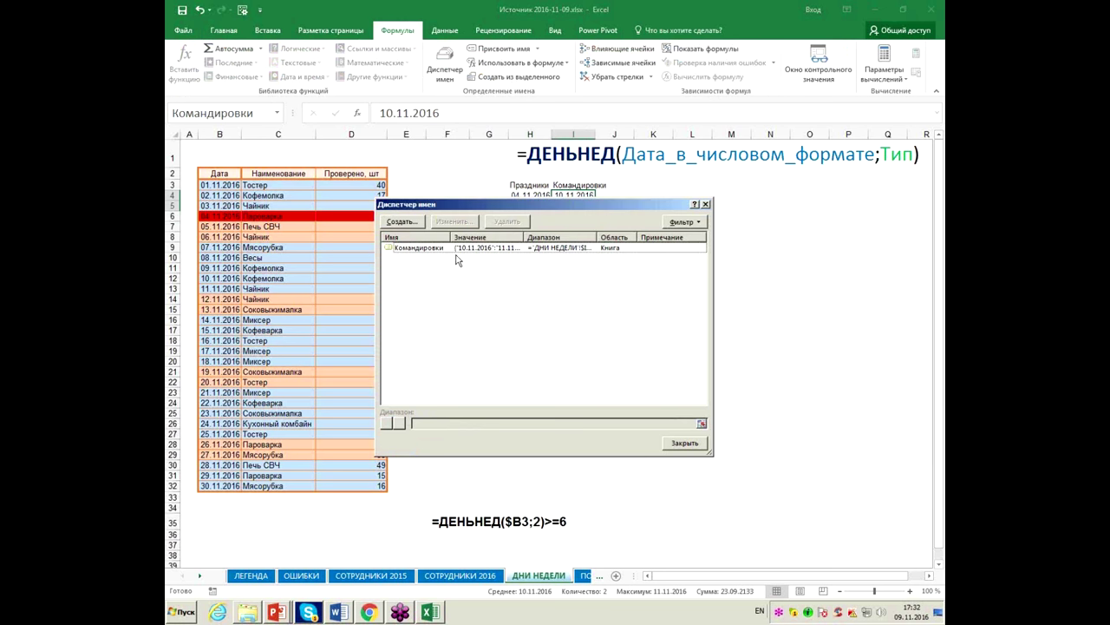
left_click(465, 249)
left_click(505, 222)
left_click(531, 339)
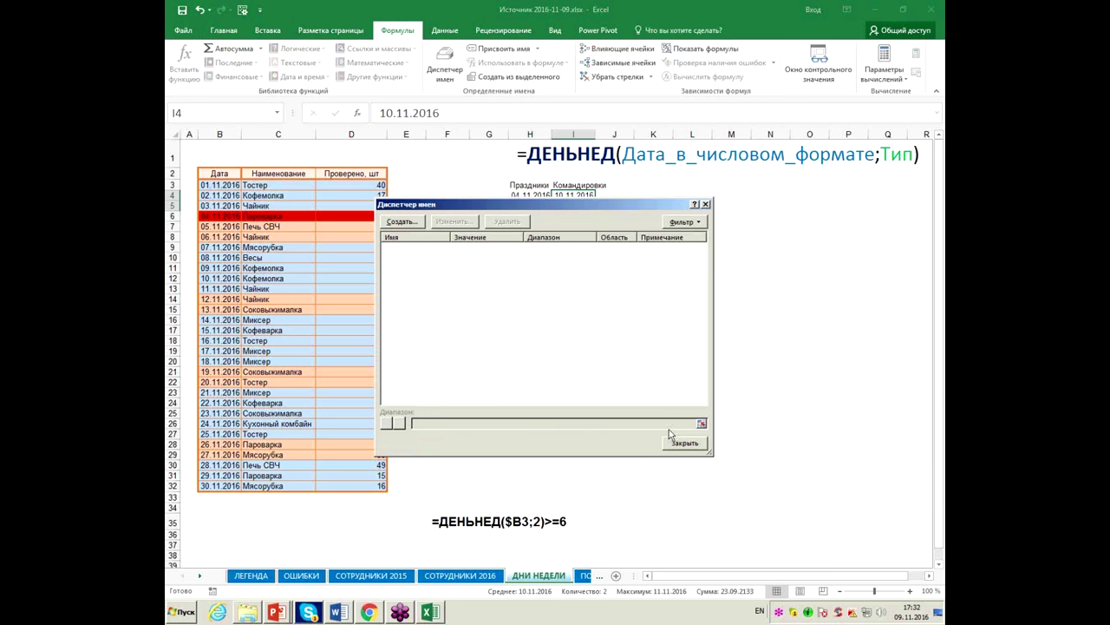
left_click(682, 443)
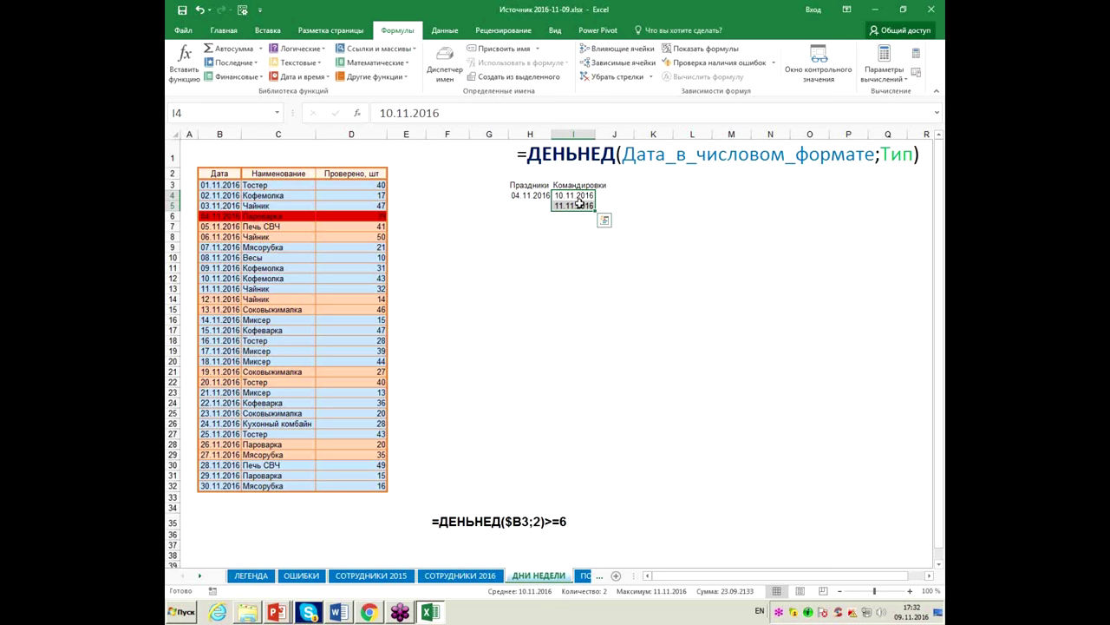
Define the name КОМАНДИРОВКИ for the trip dates I4:I5, then reselect the table B3:D32
left_click(253, 116)
key("alt+shift")
type("кОМАНДИРОВКИ")
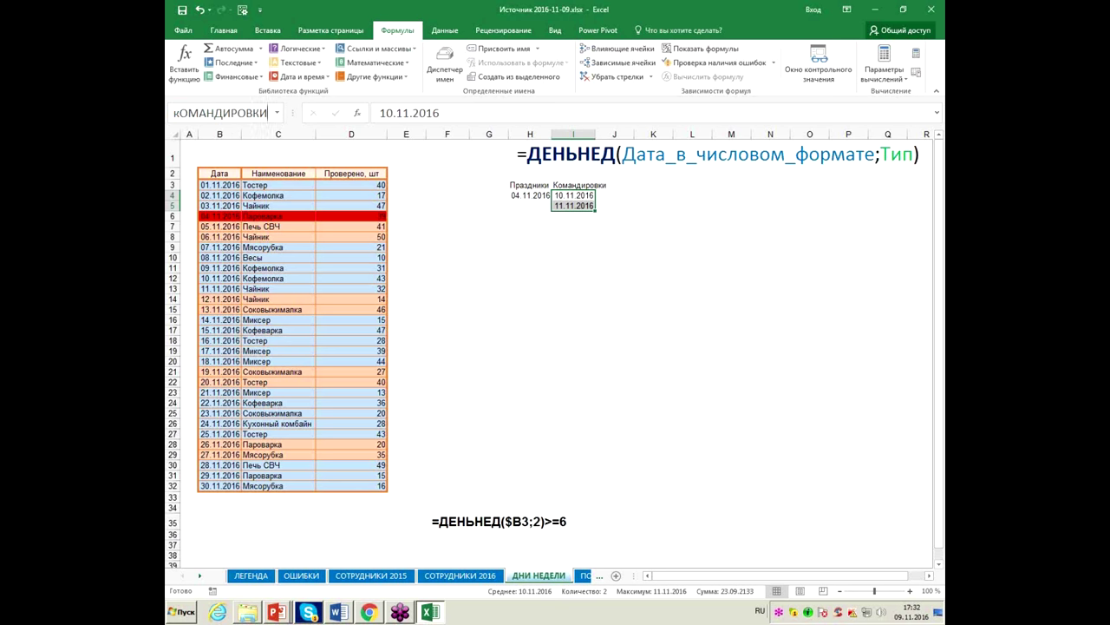
left_click_drag(180, 113, 167, 104)
type("К")
key("Return")
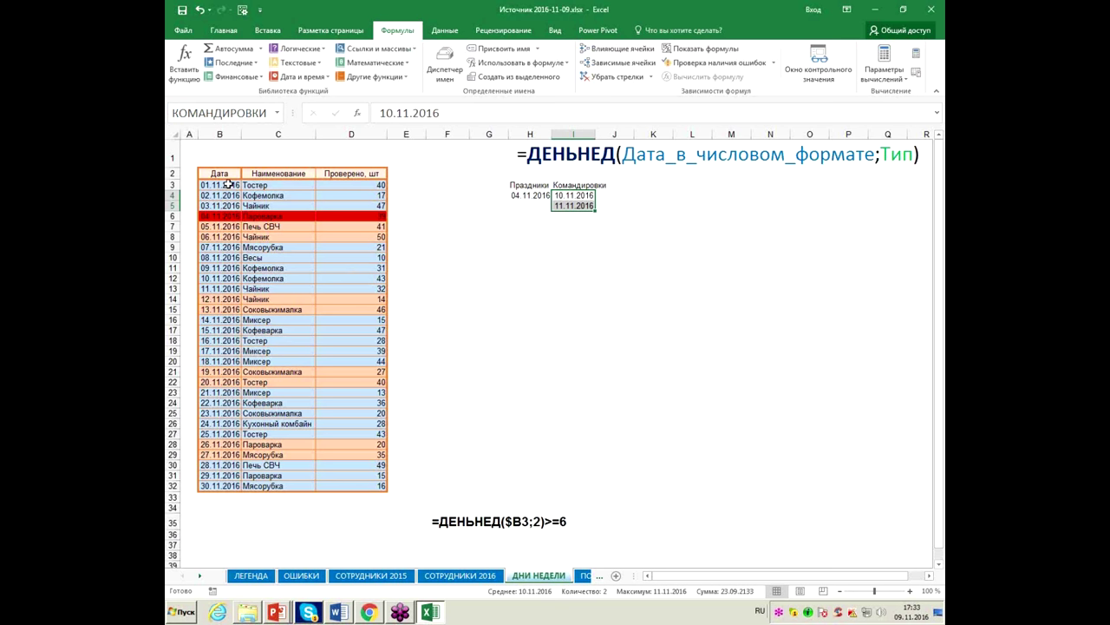
left_click_drag(227, 184, 371, 474)
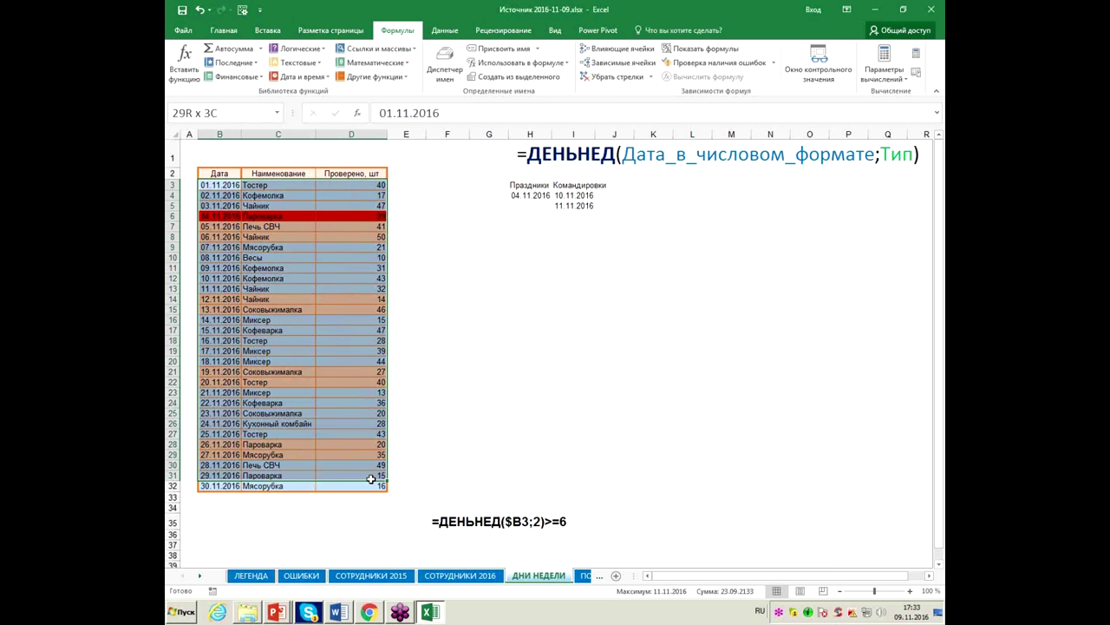
left_click_drag(371, 474, 372, 485)
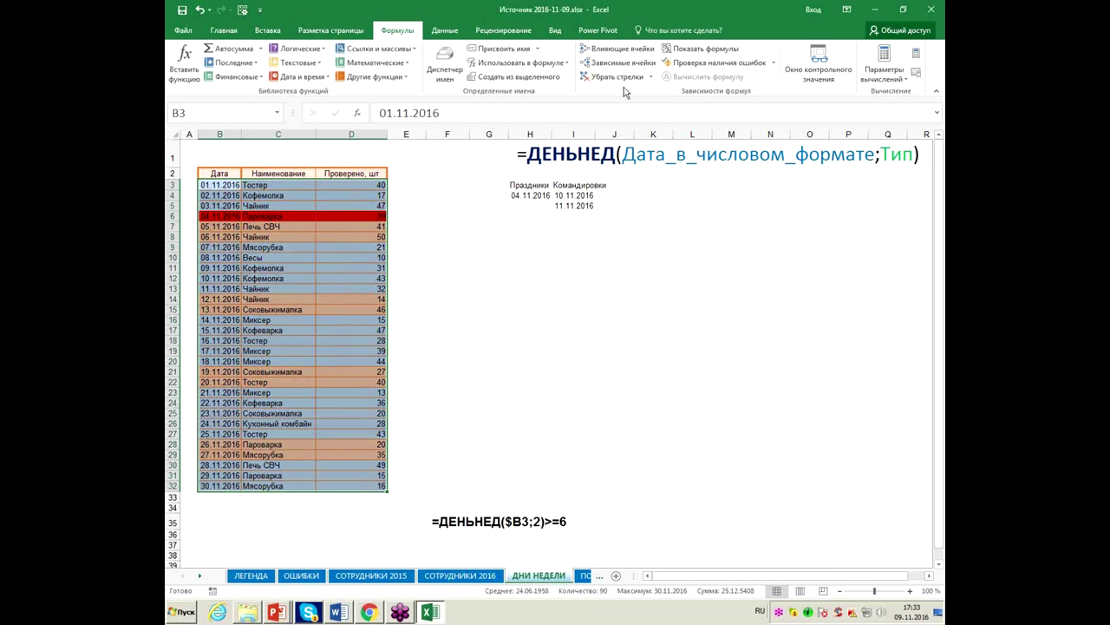
Start a new formula-based conditional formatting rule for the date table
left_click(223, 30)
left_click(573, 69)
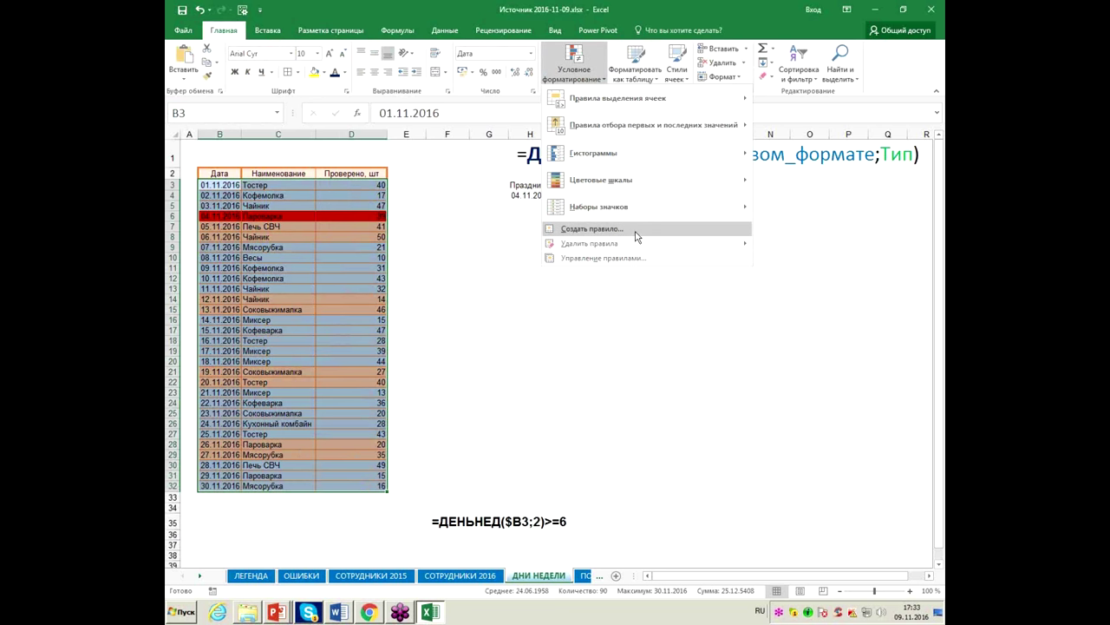
left_click(636, 230)
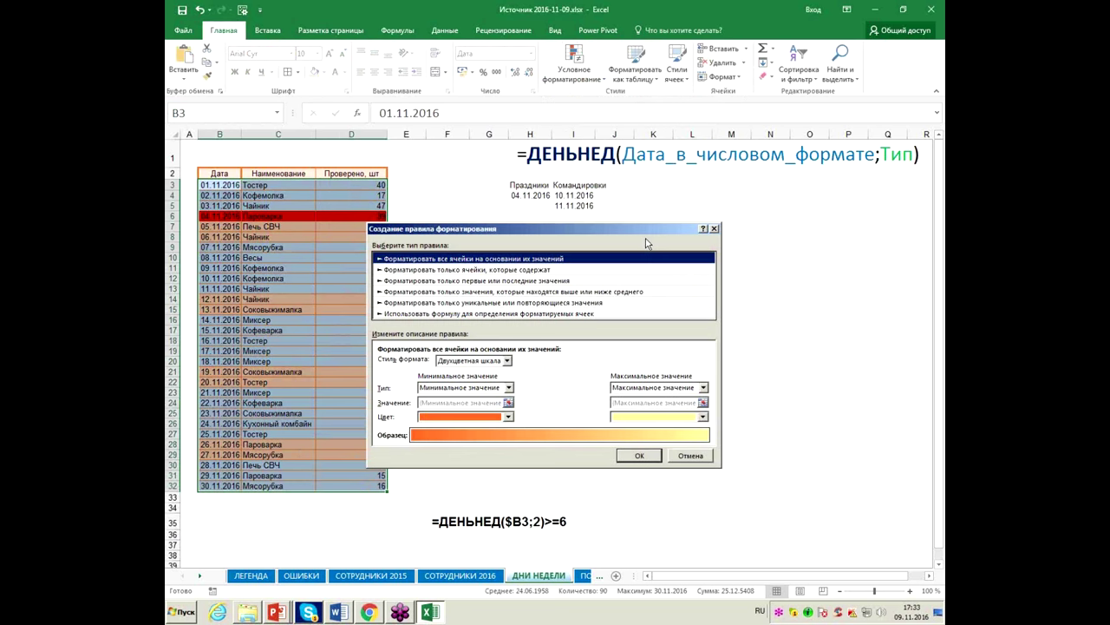
left_click(530, 314)
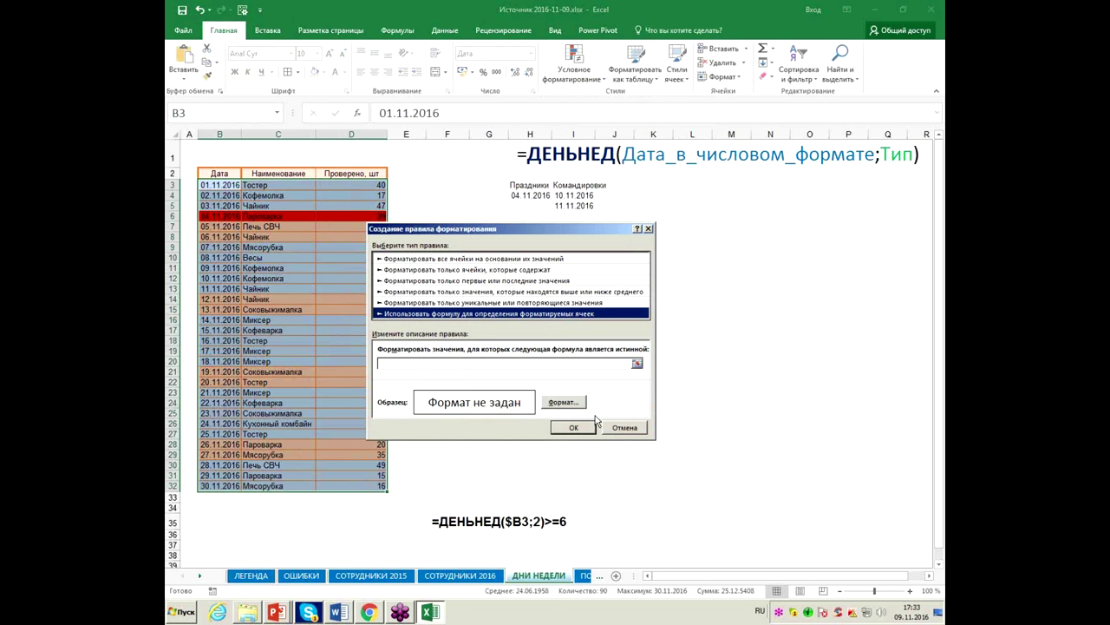
left_click(551, 364)
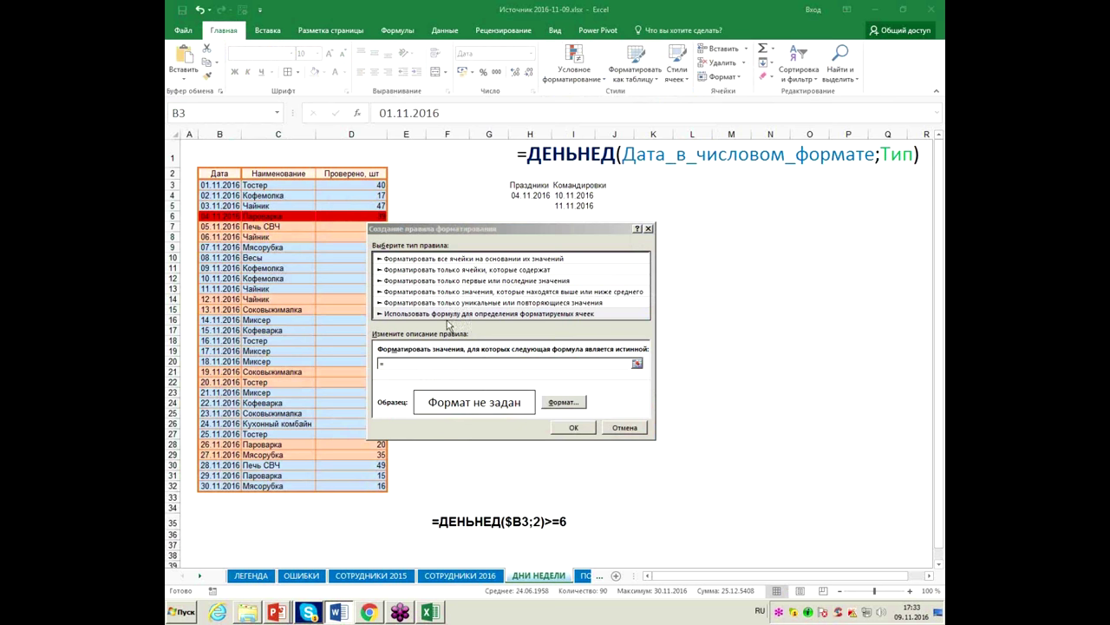
Begin the formula =СЧЁТЕСЛИ(КОМАНДИРОВКИ and then cancel the unfinished rule
left_click(437, 363)
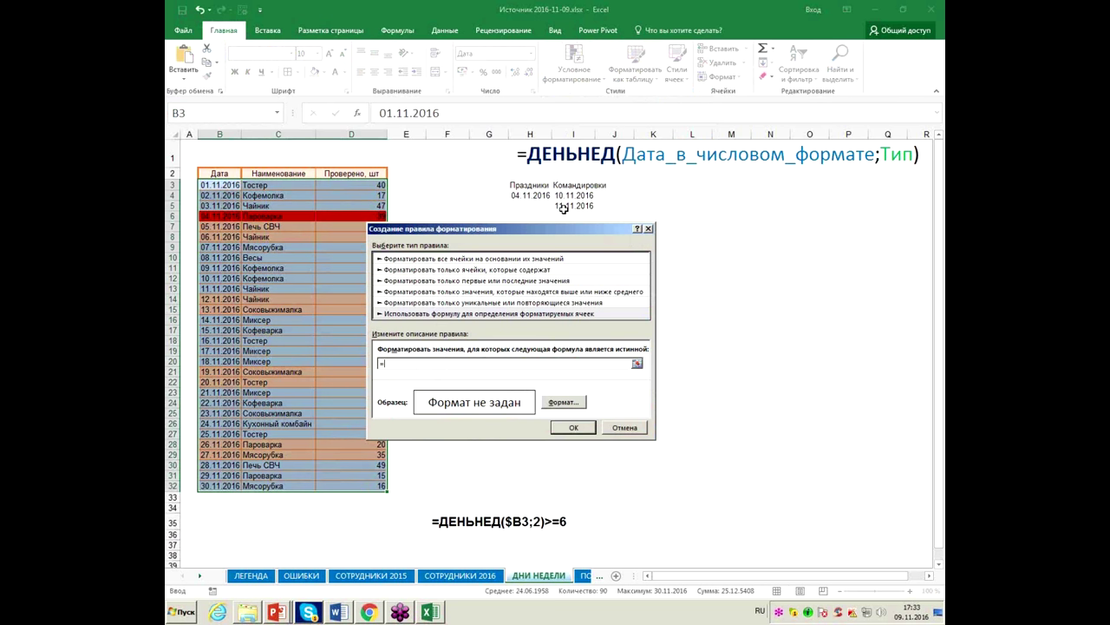
type("ДЕ")
type("Е")
type("ТЕСЛИ")
key("Tab")
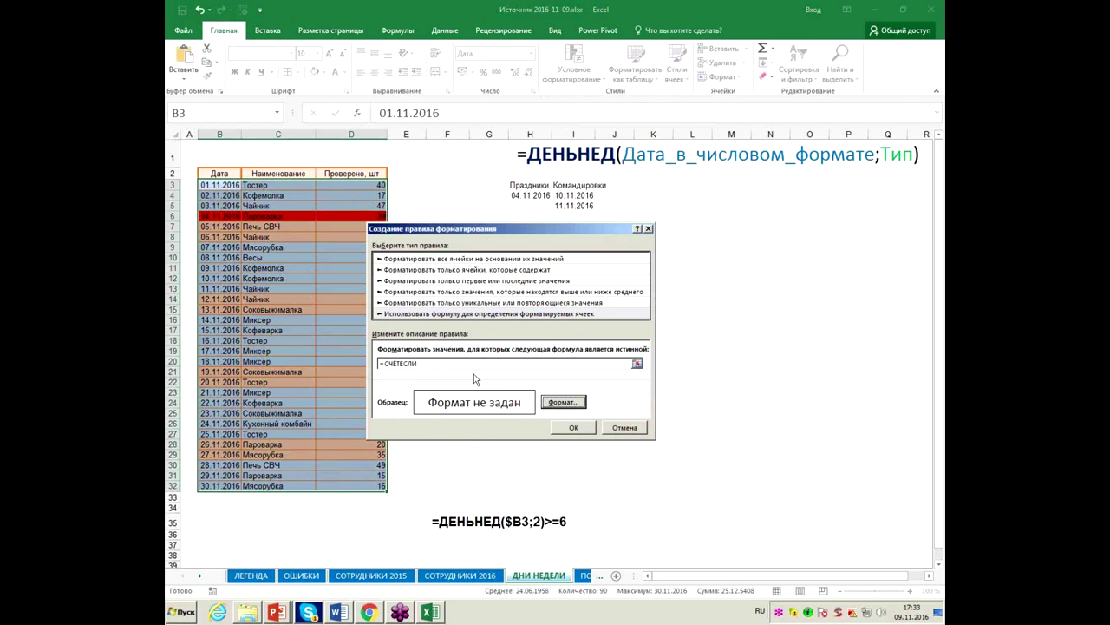
left_click(487, 361)
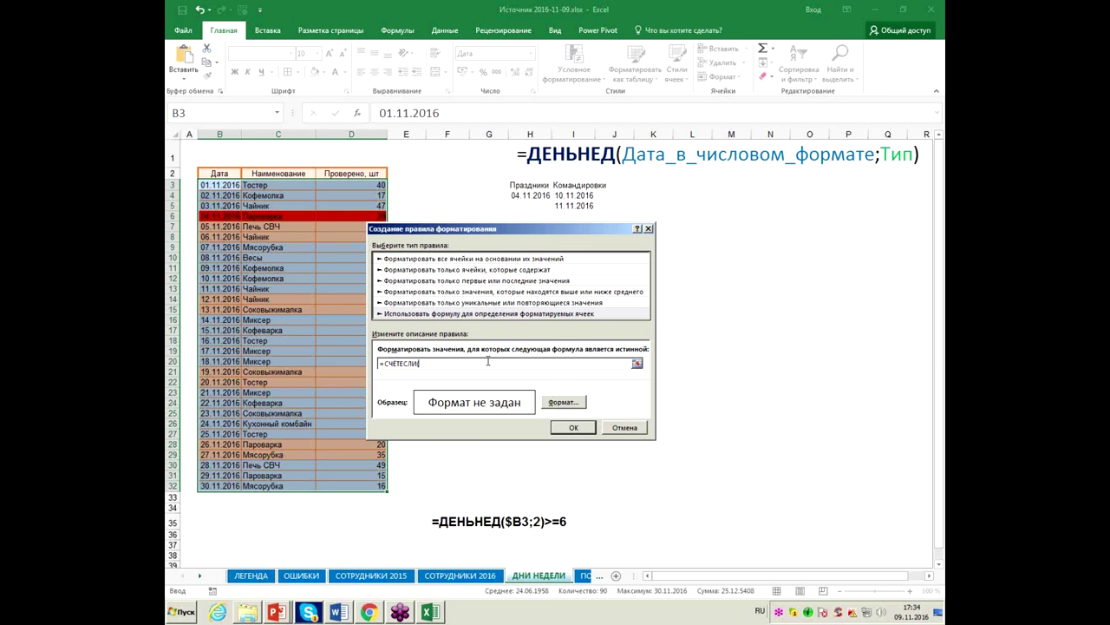
type("(")
key("F3")
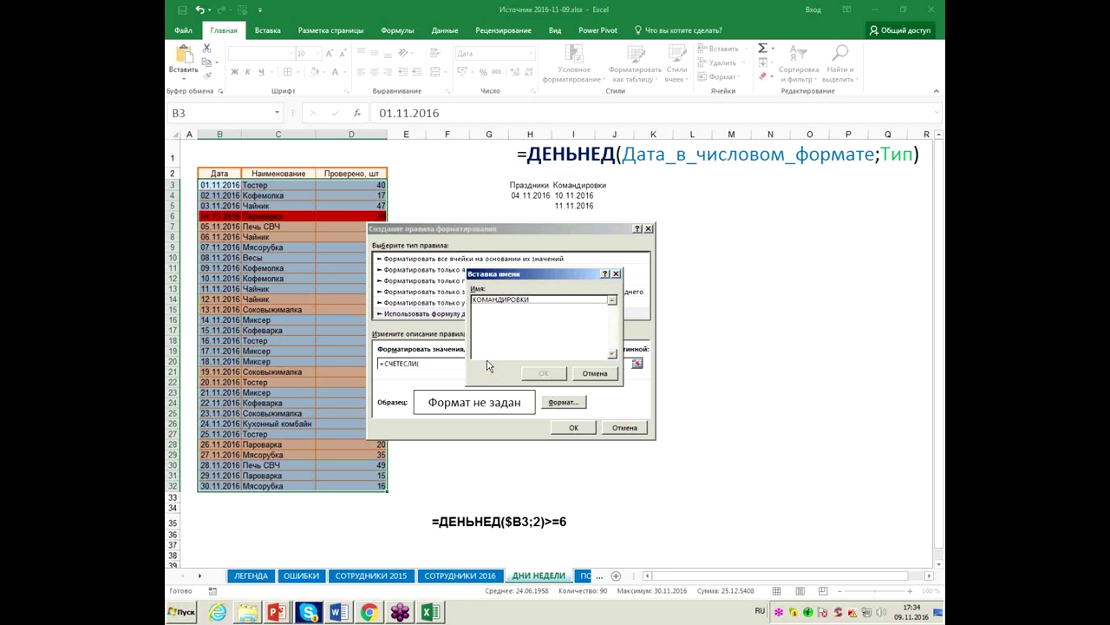
left_click(523, 301)
double_click(523, 304)
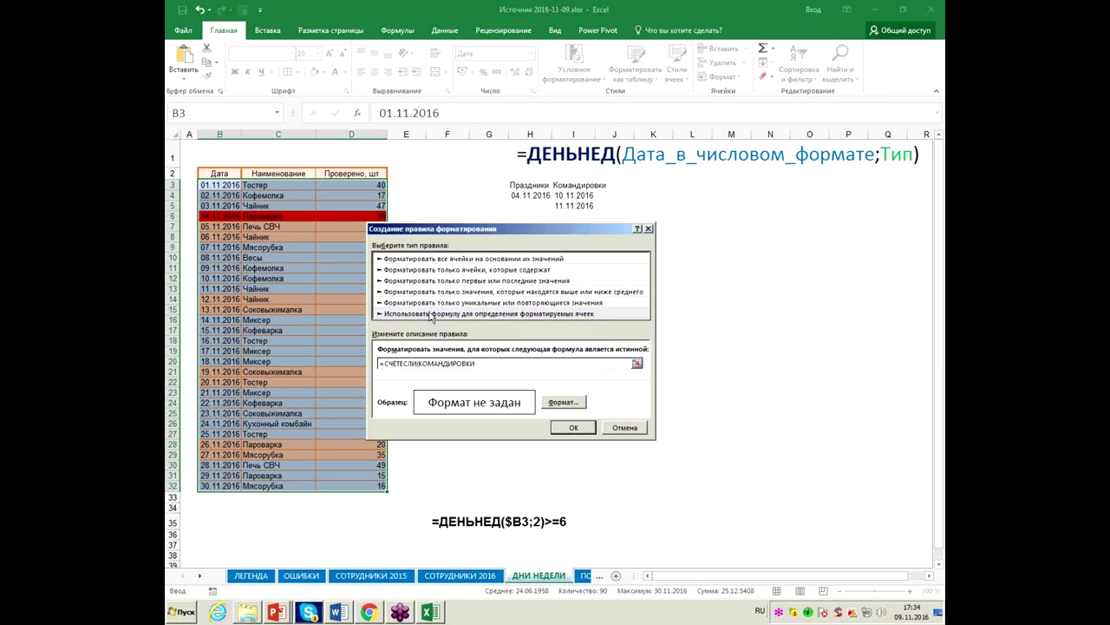
left_click_drag(449, 364, 495, 365)
left_click(588, 426)
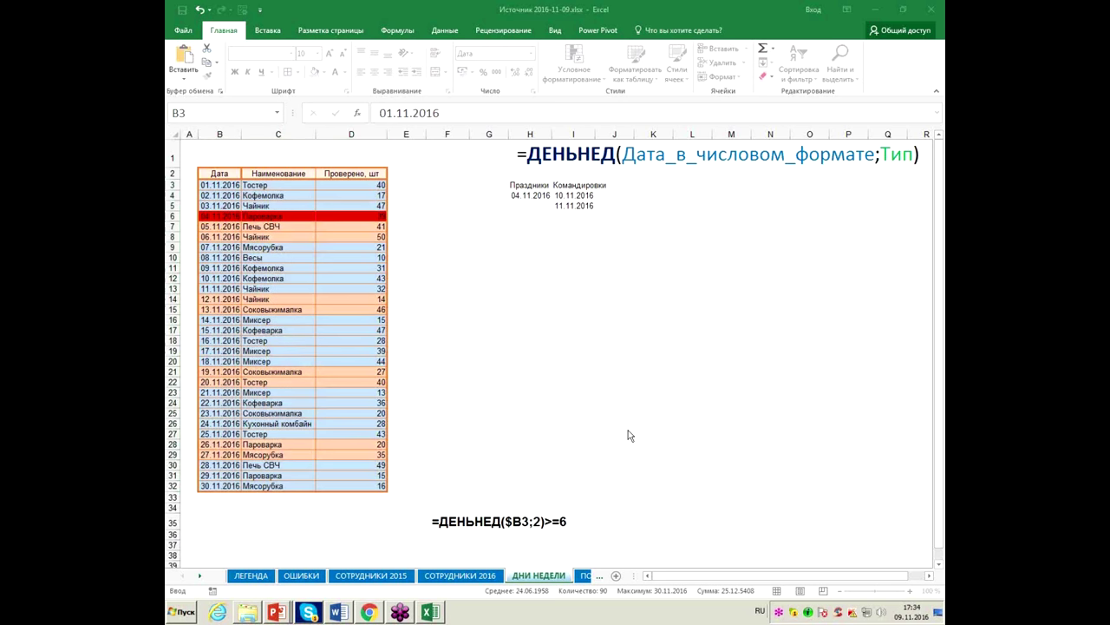
Create a new formula rule =СЧЁТЕСЛИ(КОМАНДИРОВКИ;$B3) with the column of B3 locked
left_click(579, 78)
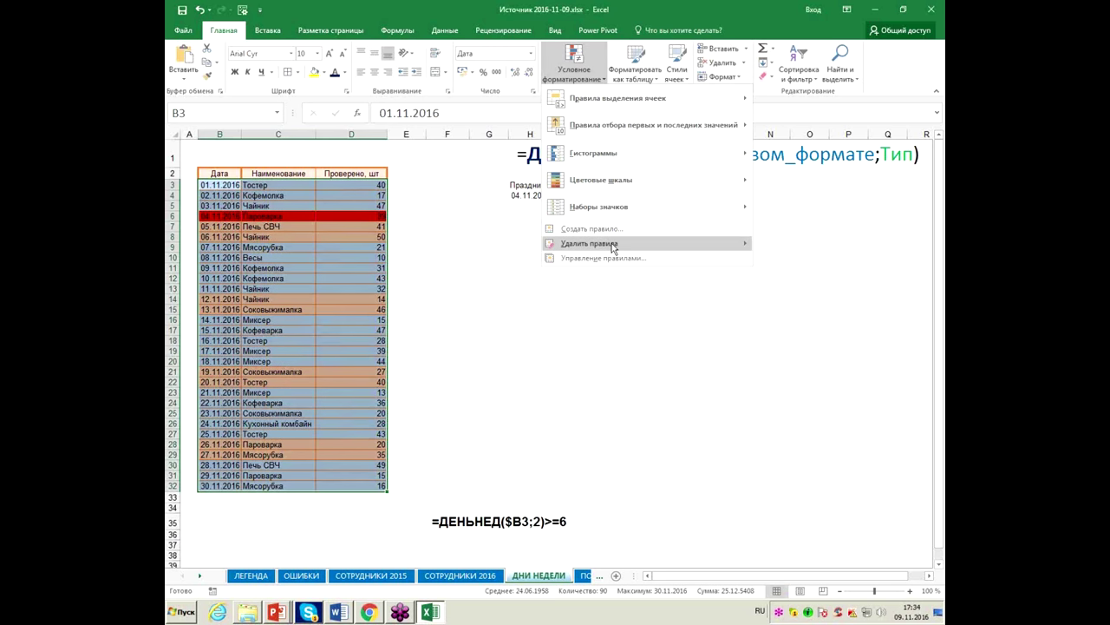
left_click(590, 228)
left_click(482, 300)
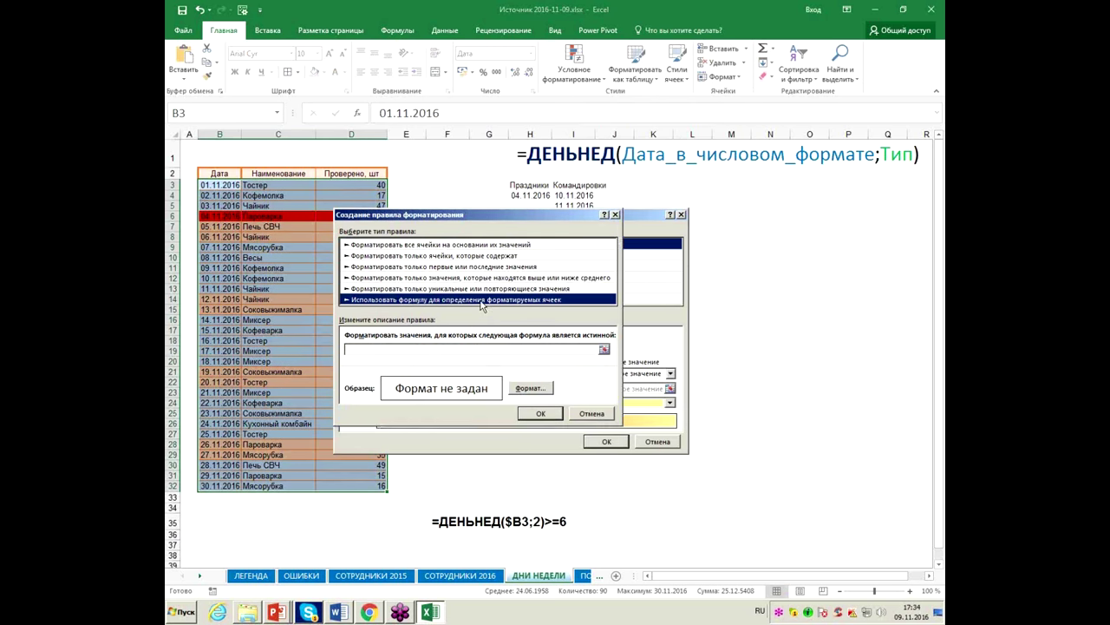
left_click(466, 351)
type("=СЧЕ")
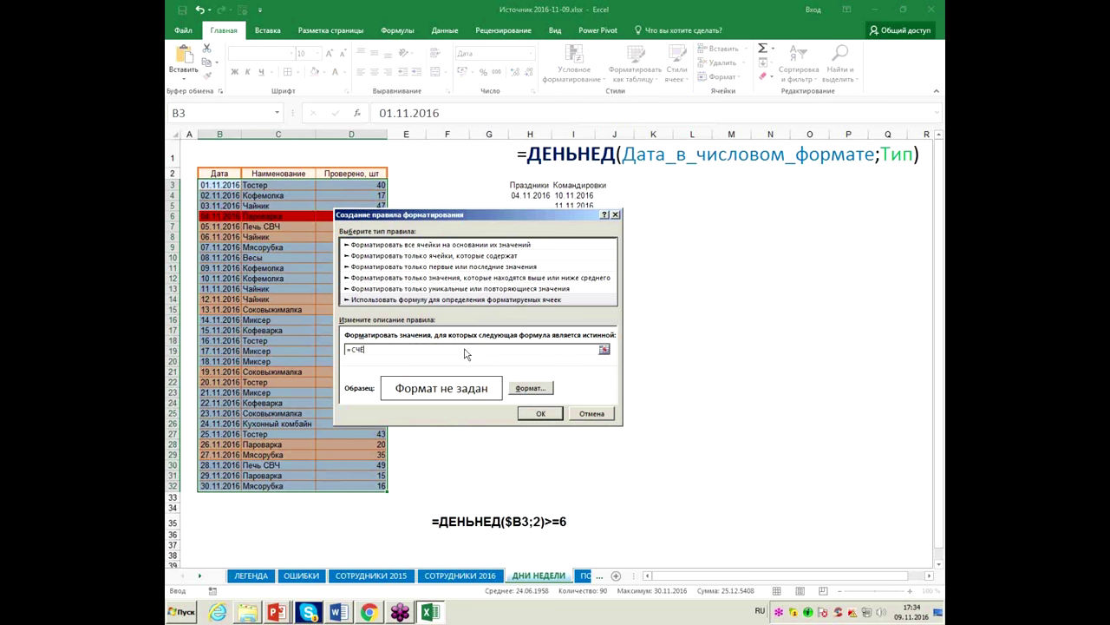
type("ЕС")
left_click(231, 185)
key("F4")
key("F4")
key("F4")
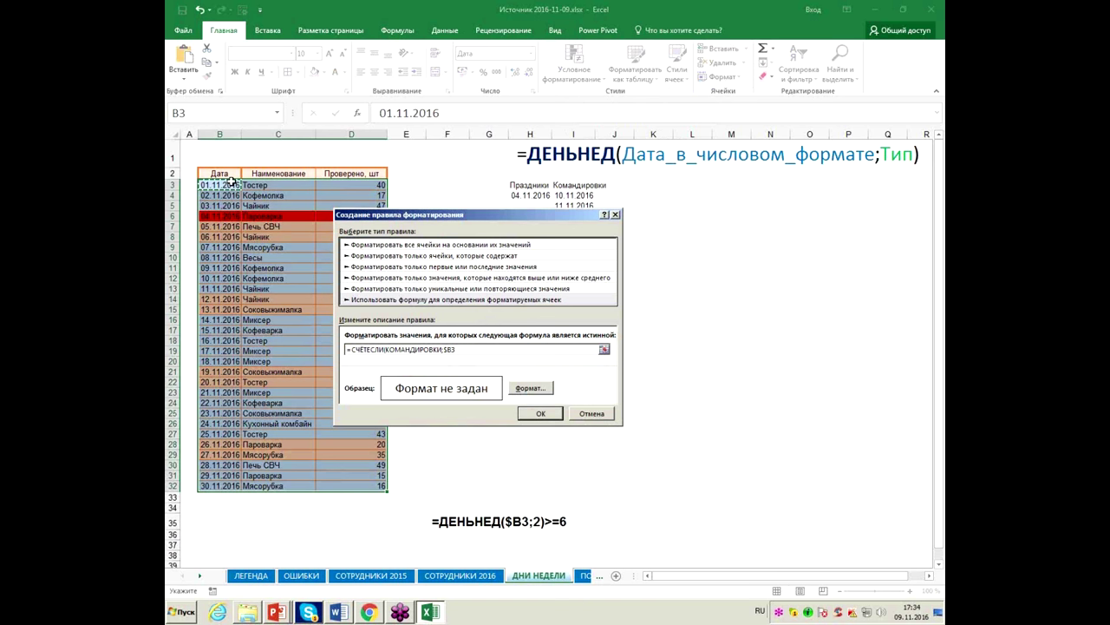
left_click_drag(512, 217, 577, 268)
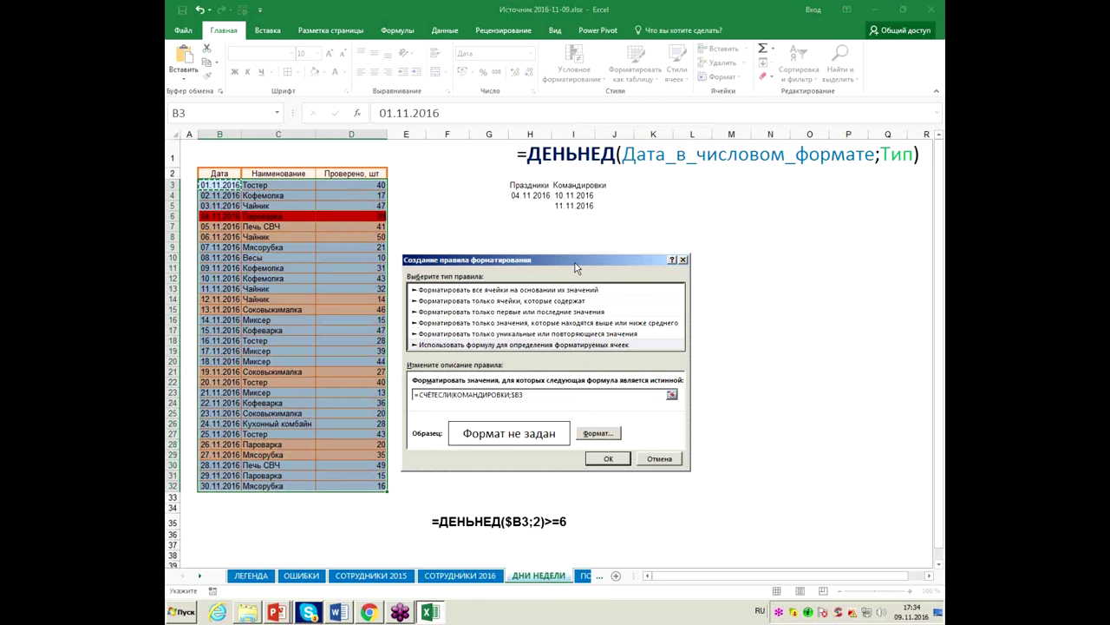
type(")>=1")
Give the КОМАНДИРОВКИ rule a green fill and apply it
left_click(605, 432)
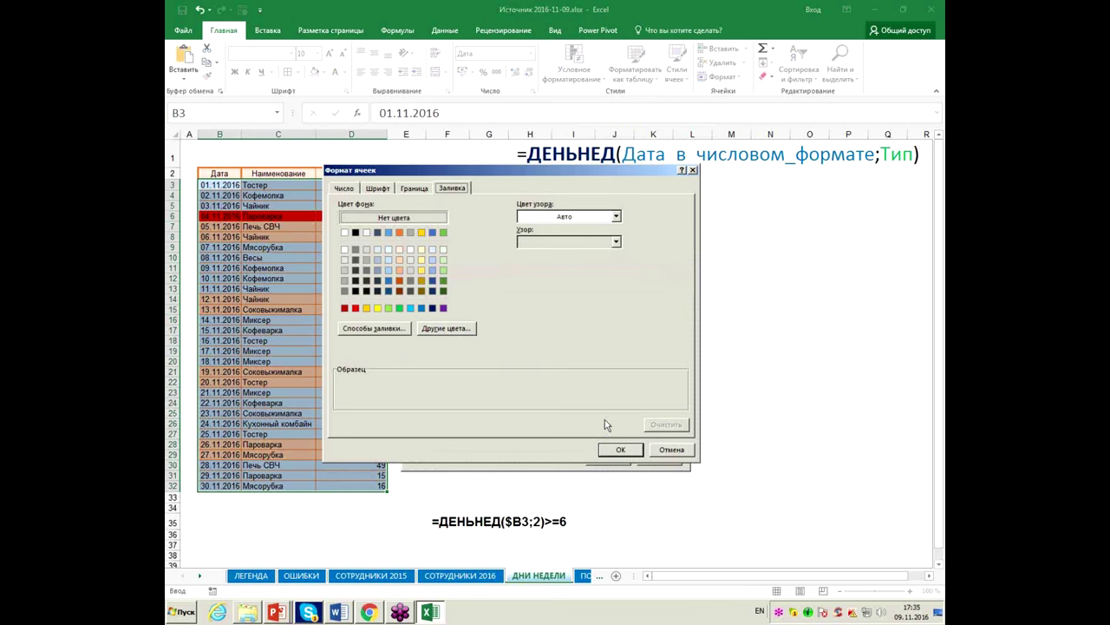
left_click(443, 232)
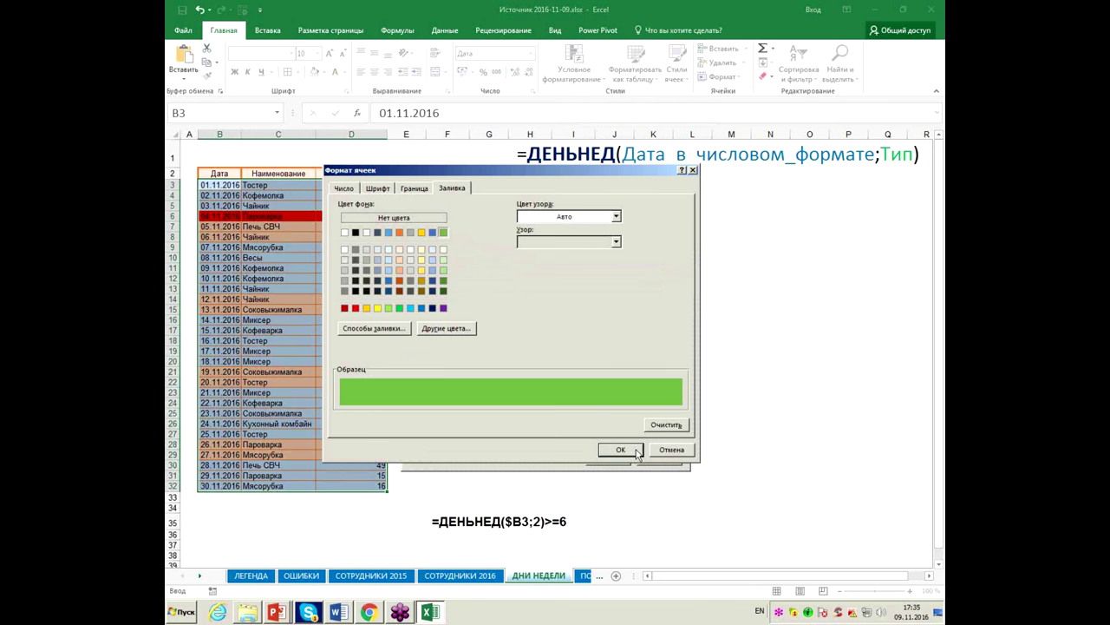
left_click(635, 450)
left_click(607, 458)
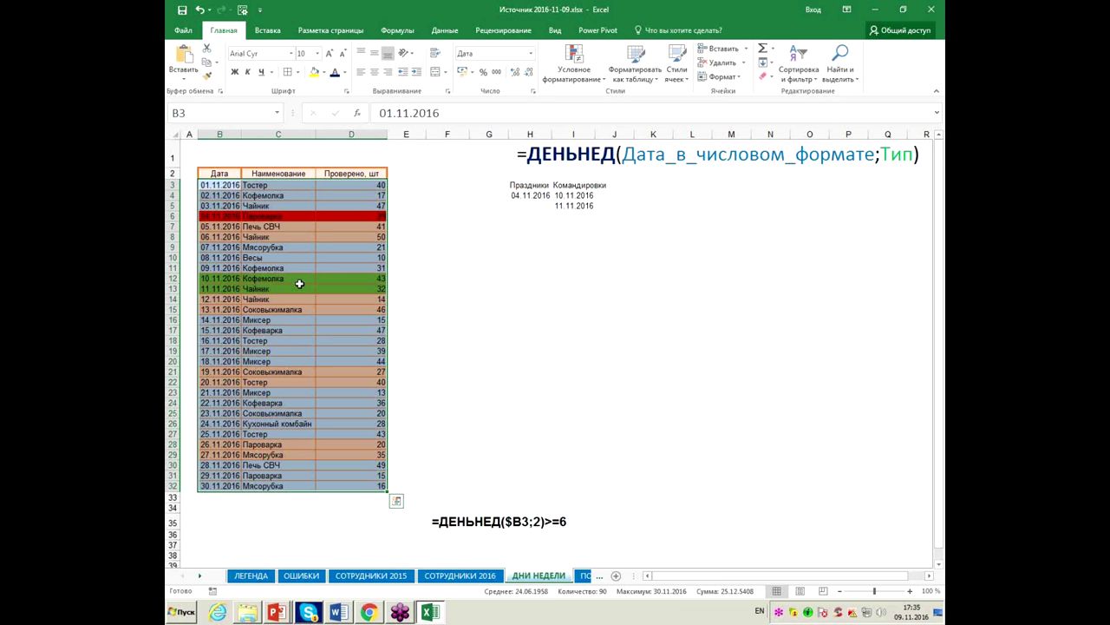
Autofill the trip dates from I5 down to I9, ending at 15.11.2016
left_click(585, 209)
left_click_drag(596, 212, 595, 233)
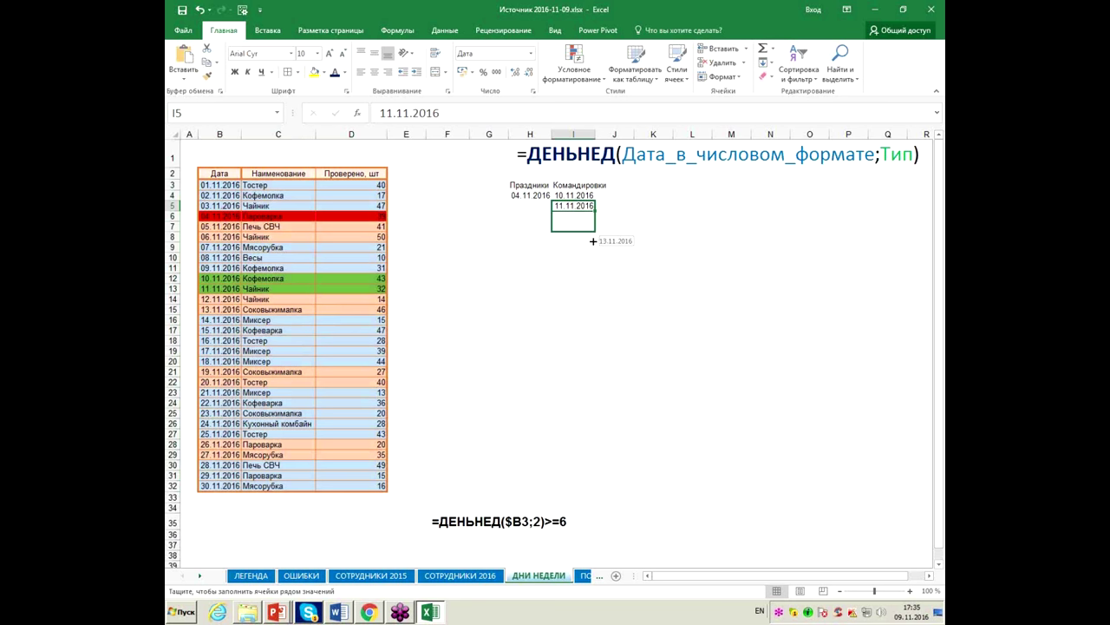
left_click_drag(595, 234, 595, 253)
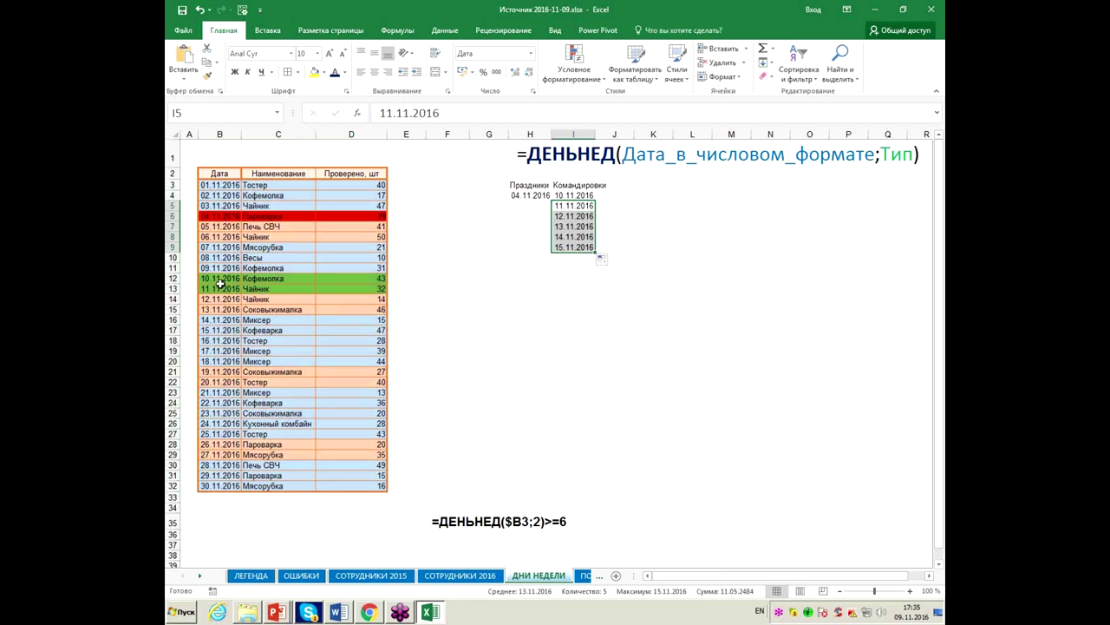
left_click(599, 311)
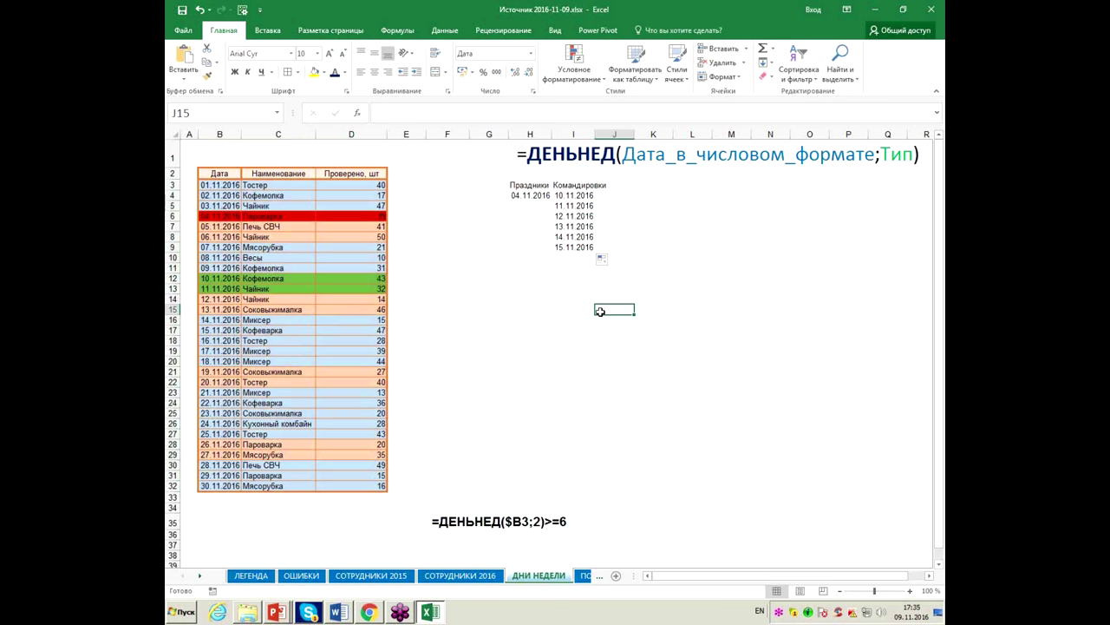
left_click(566, 218)
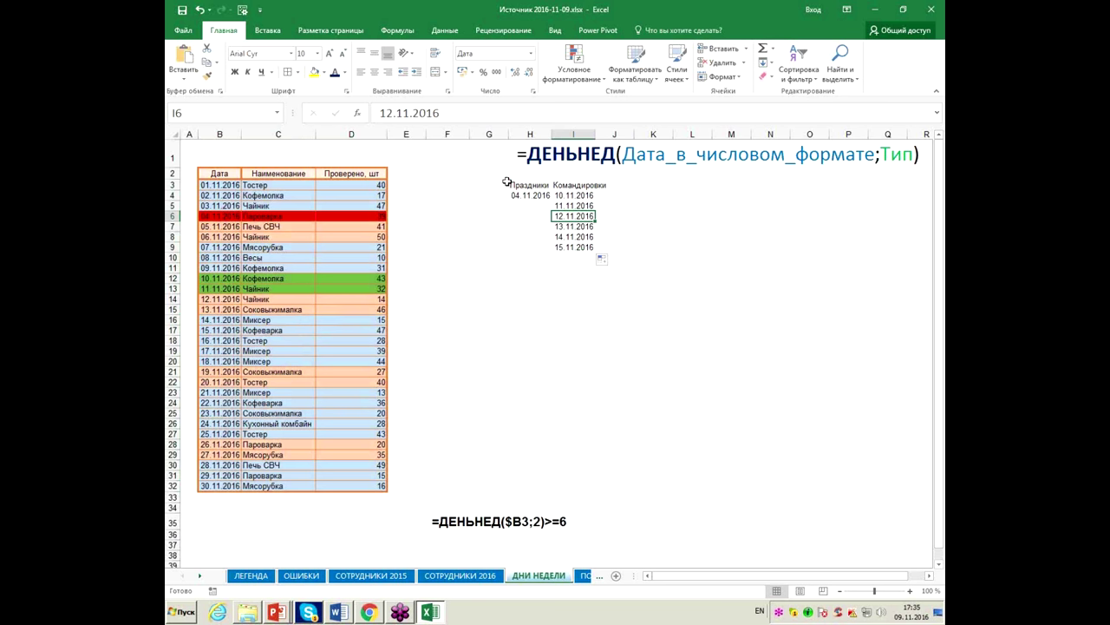
left_click(397, 30)
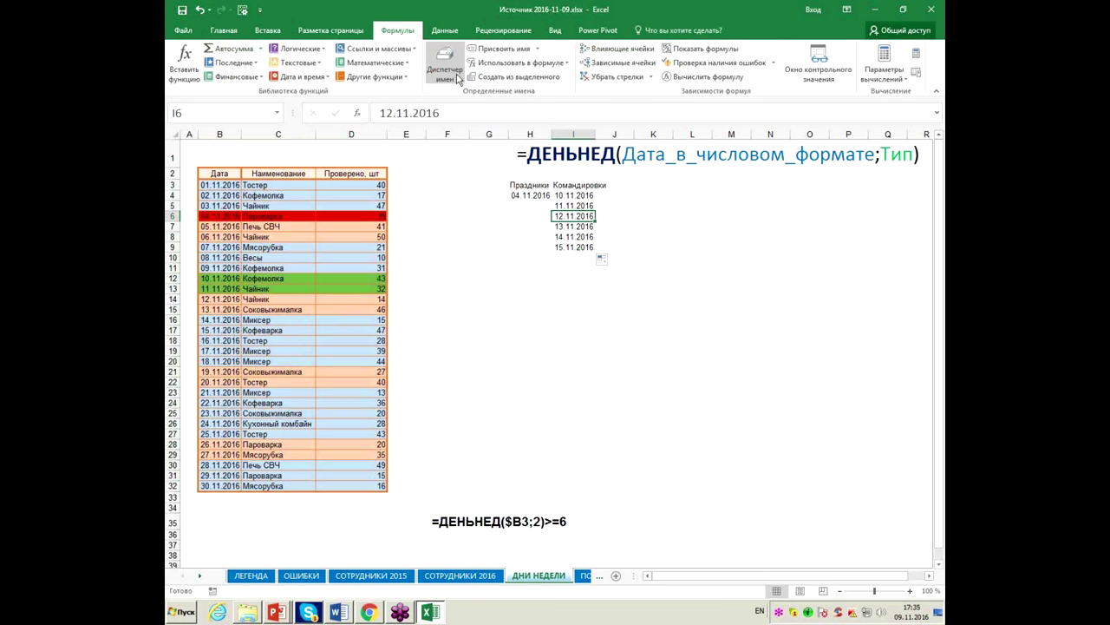
In Name Manager, change КОМАНДИРОВКИ to refer to ='ДНИ НЕДЕЛИ'!$I$4:$I$9
left_click(569, 299)
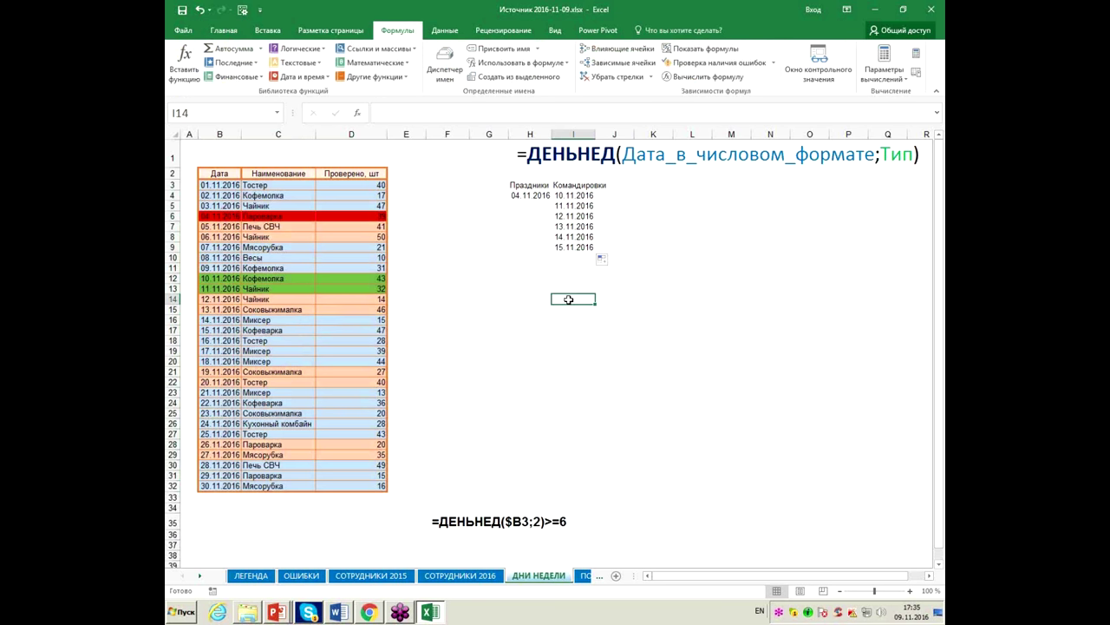
key("ctrl+F3")
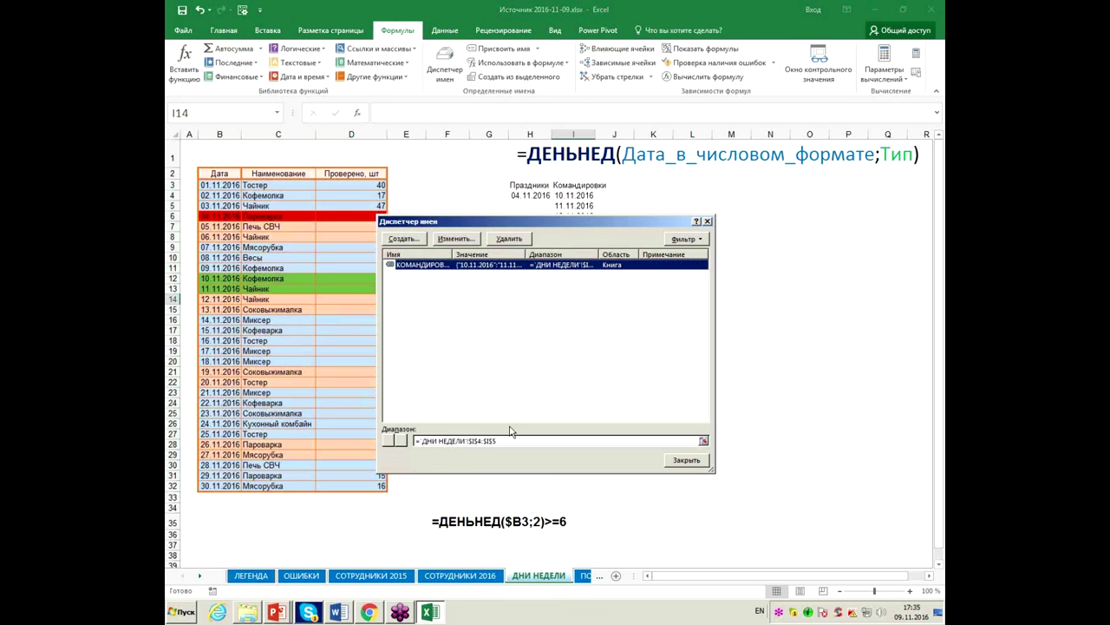
left_click(513, 442)
key("BackSpace")
key("BackSpace")
key("BackSpace")
key("BackSpace")
key("BackSpace")
key("BackSpace")
key("BackSpace")
key("BackSpace")
key("BackSpace")
key("BackSpace")
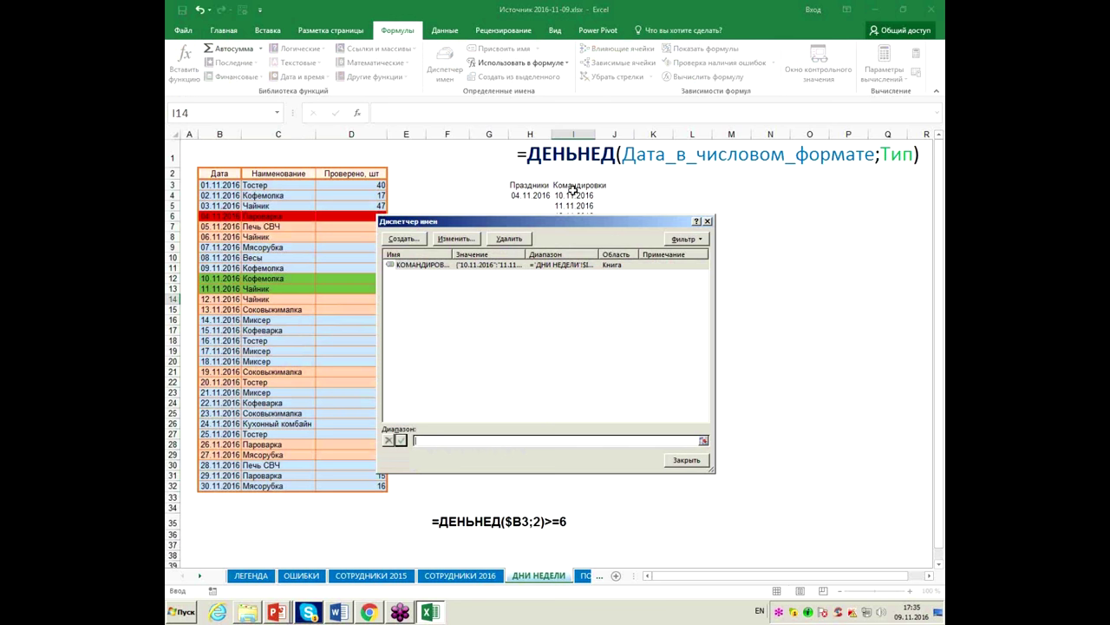
left_click_drag(573, 195, 561, 343)
left_click(515, 560)
key("BackSpace")
type("9")
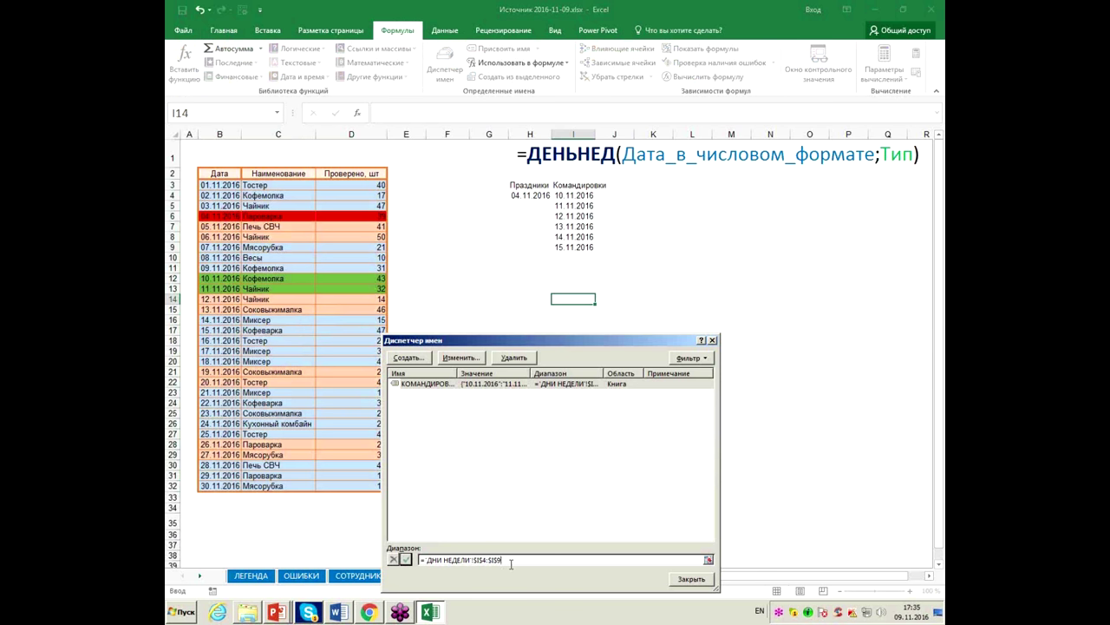
left_click(405, 559)
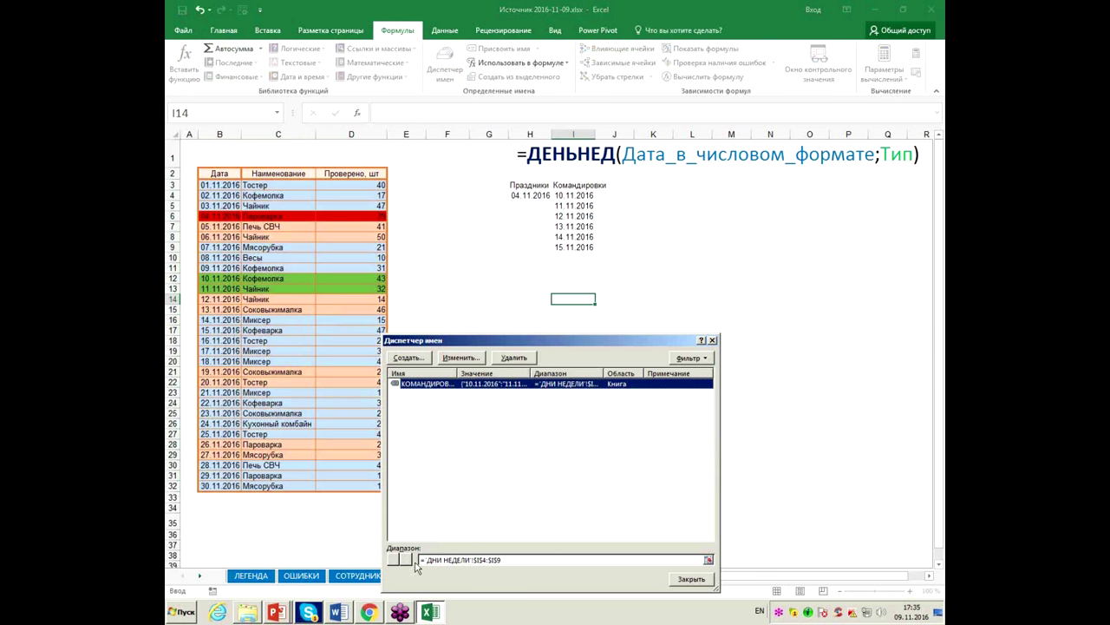
left_click(691, 578)
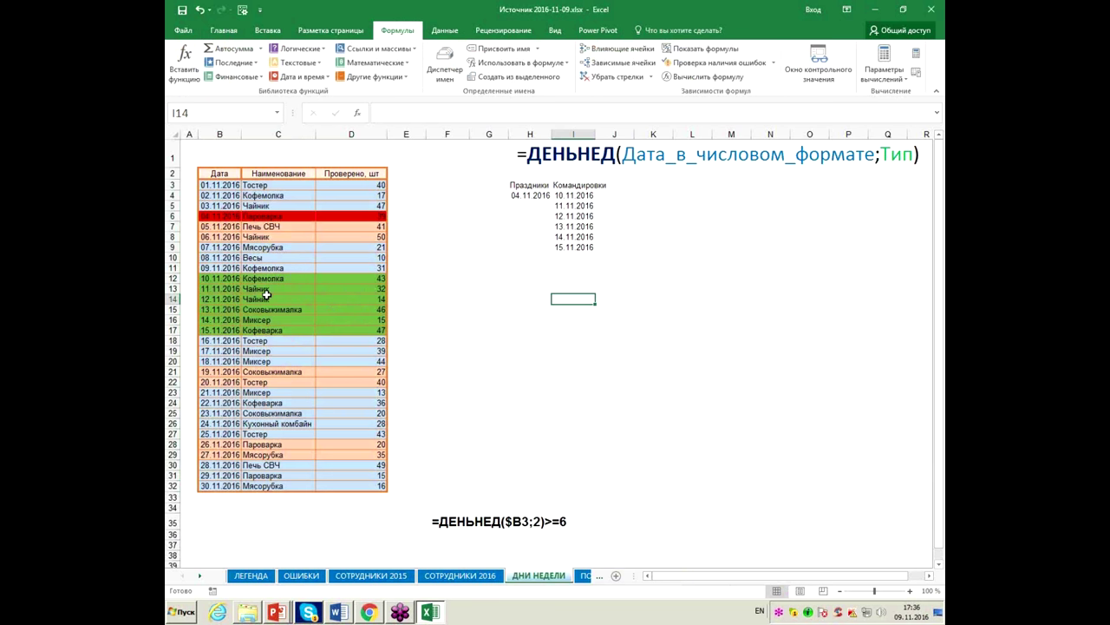
Open the Conditional Formatting Rules Manager showing every rule on this sheet
left_click(222, 32)
left_click(587, 80)
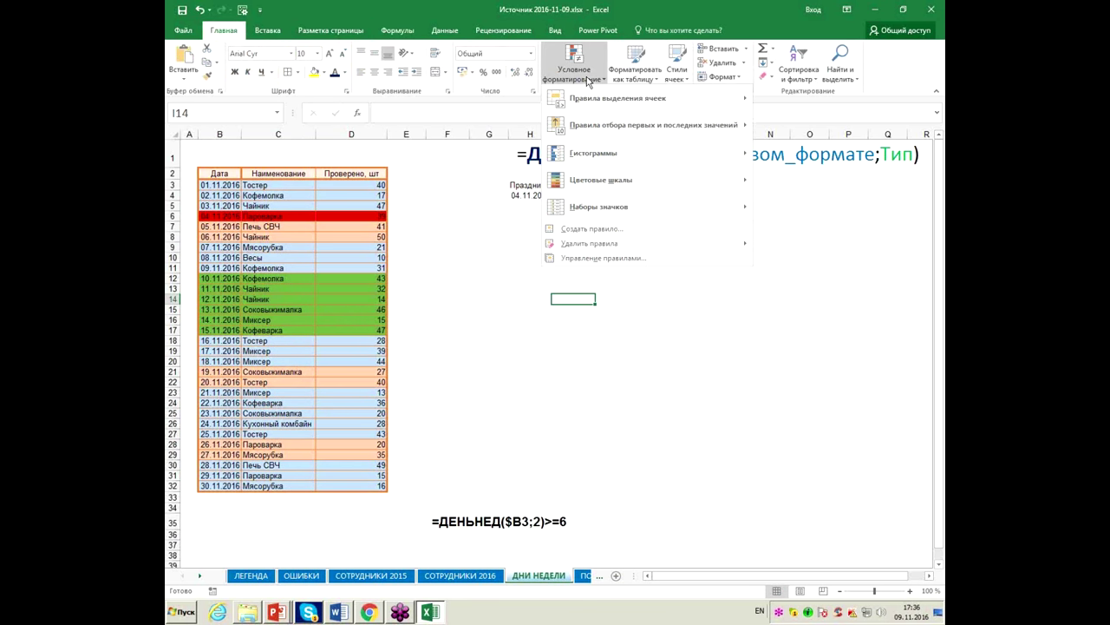
left_click(641, 260)
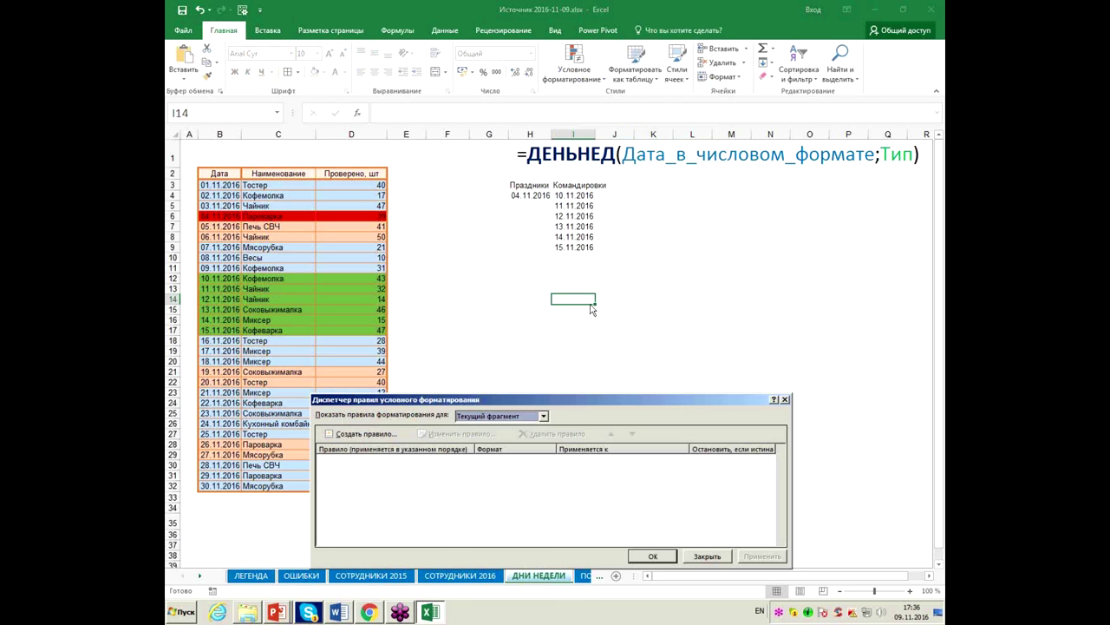
left_click(544, 416)
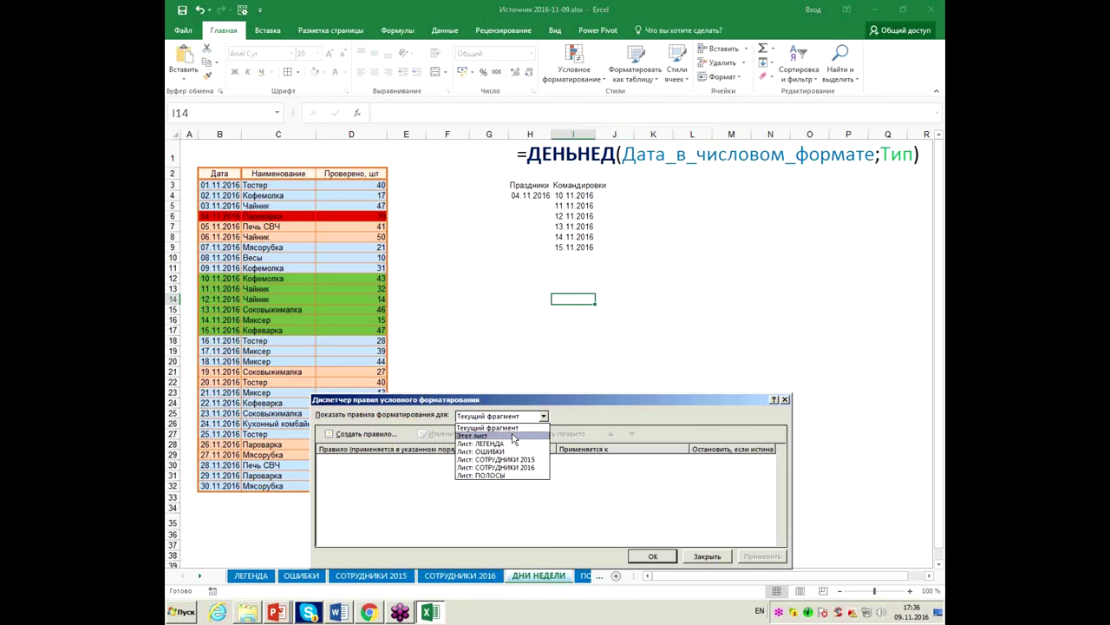
left_click(512, 436)
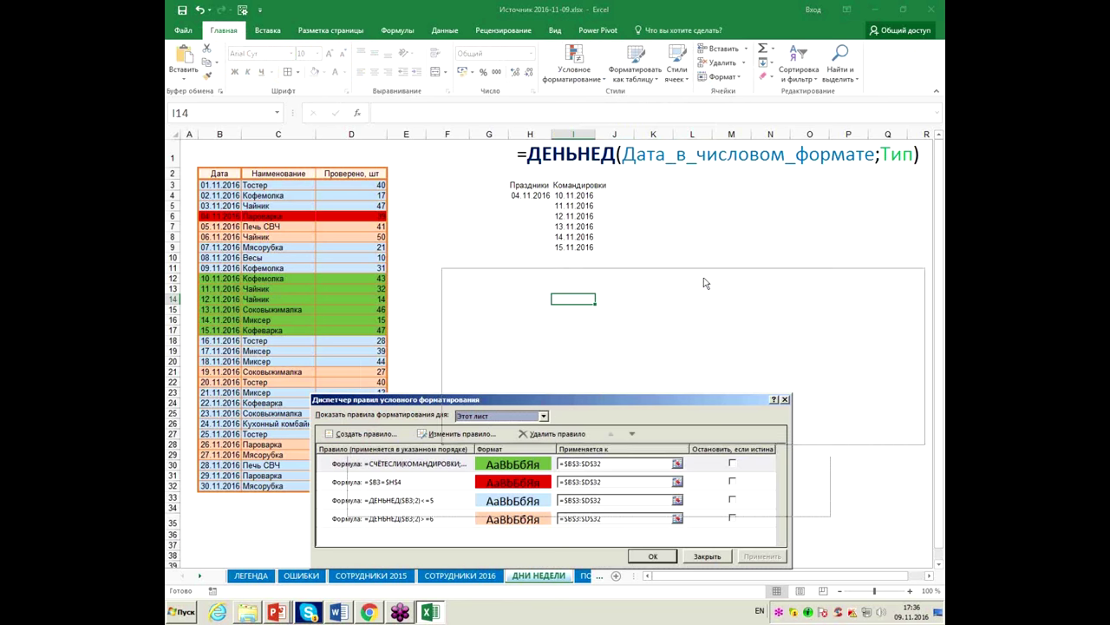
left_click_drag(572, 406, 705, 282)
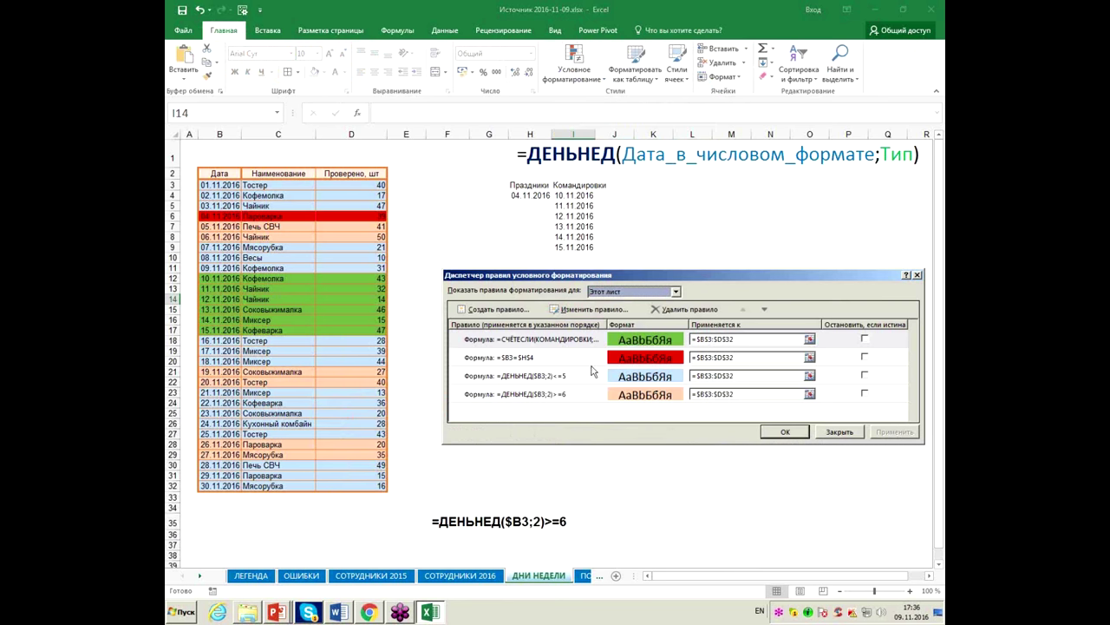
Move the weekend (>=6) rule to the top of the order and apply it
left_click(559, 397)
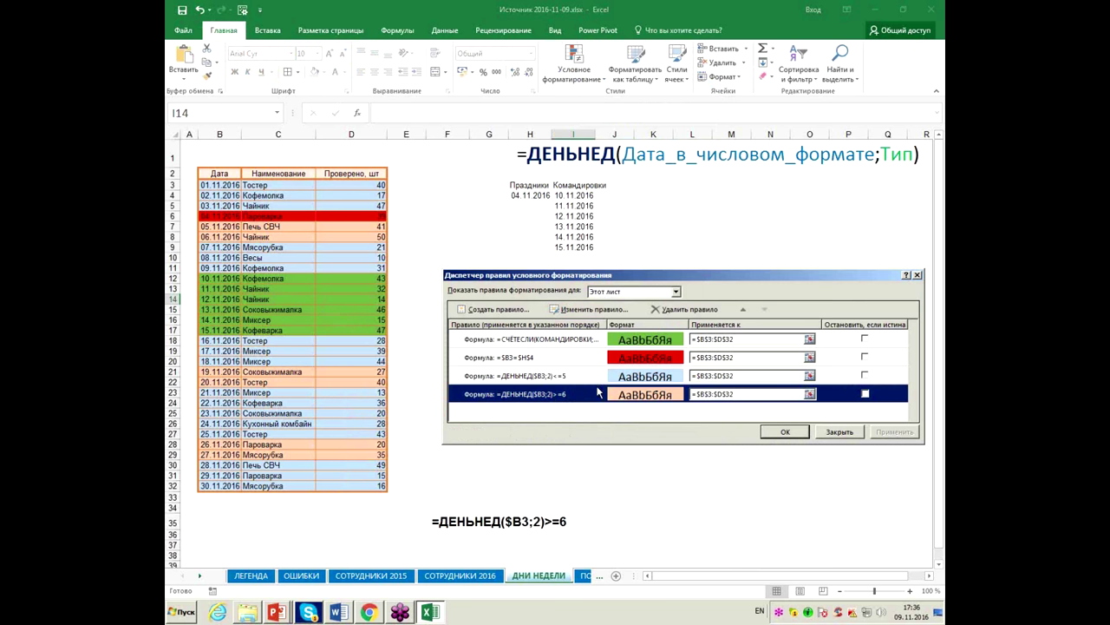
left_click(744, 309)
left_click(744, 309)
left_click(744, 309)
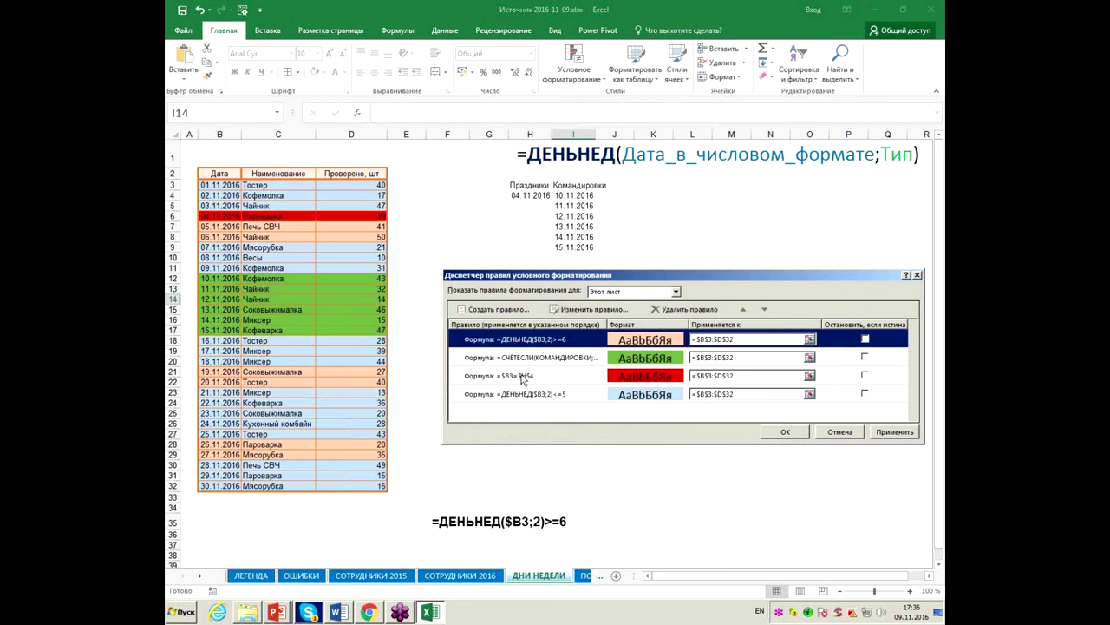
left_click(899, 435)
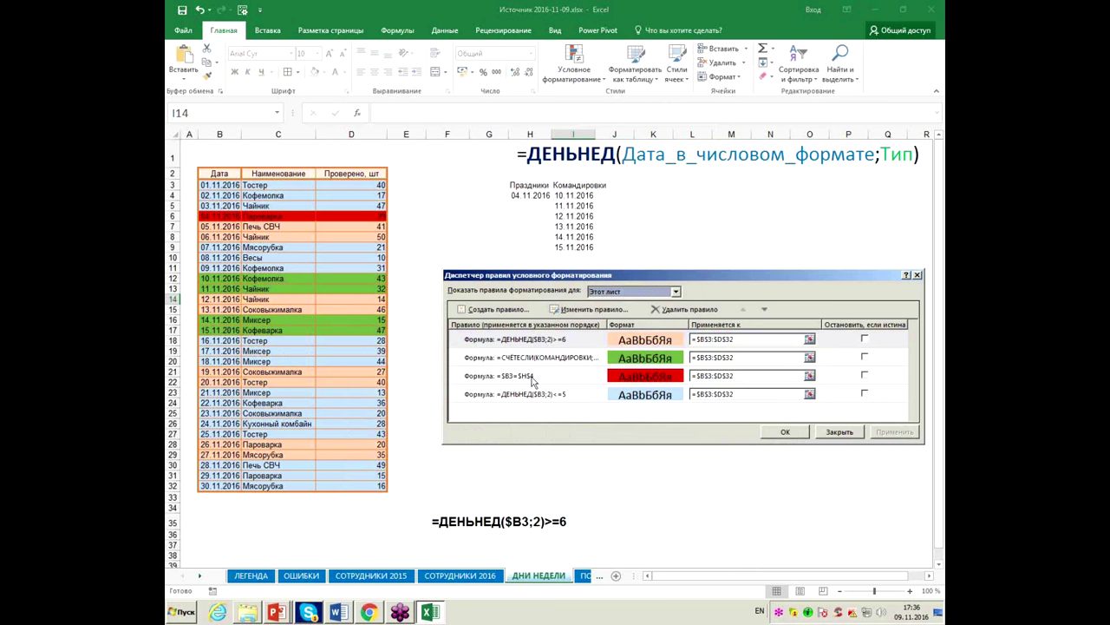
Return the weekend rule to last place, apply, and close the rules manager
left_click(552, 340)
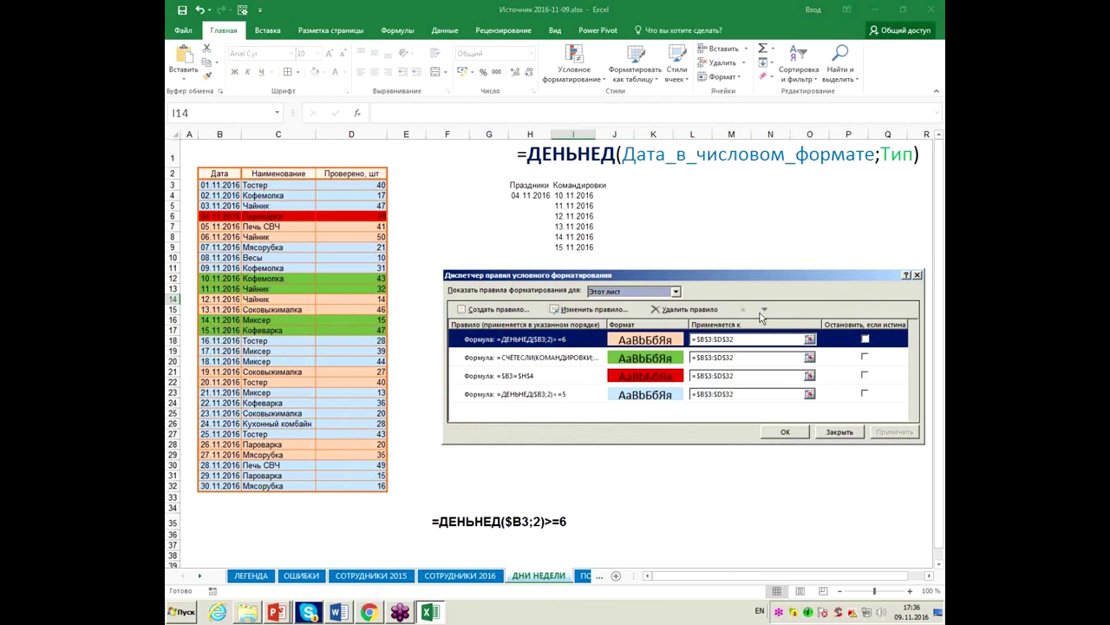
left_click(765, 310)
left_click(764, 310)
left_click(764, 310)
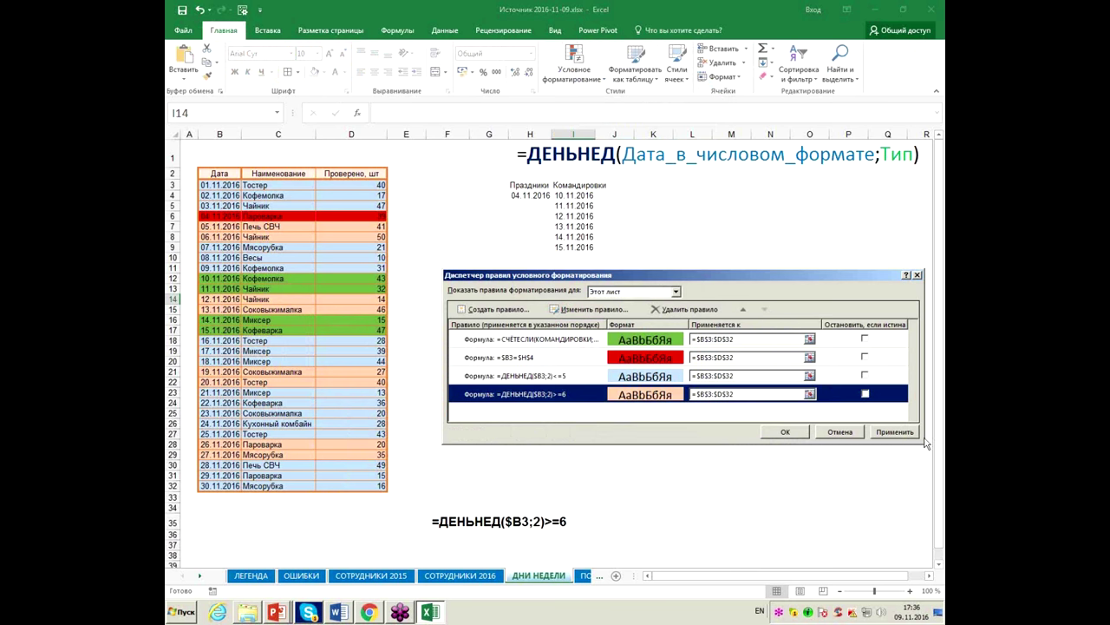
left_click(895, 431)
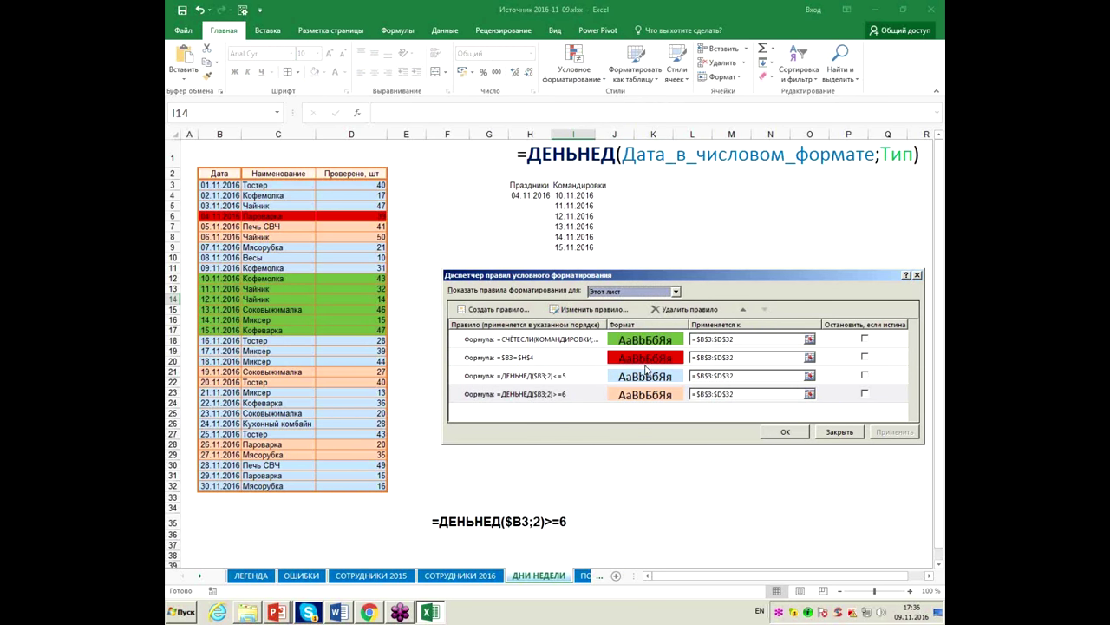
left_click(799, 432)
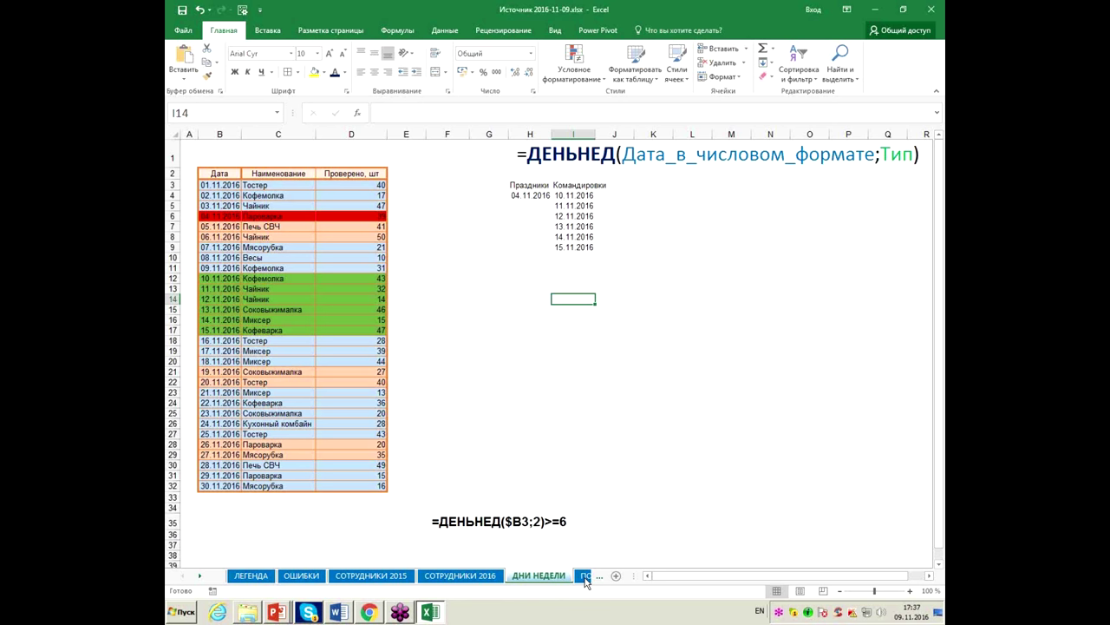
On the ПОЛОСЫ sheet, review the three year blocks and ИТОГО rows, then select B2:C40
left_click(587, 576)
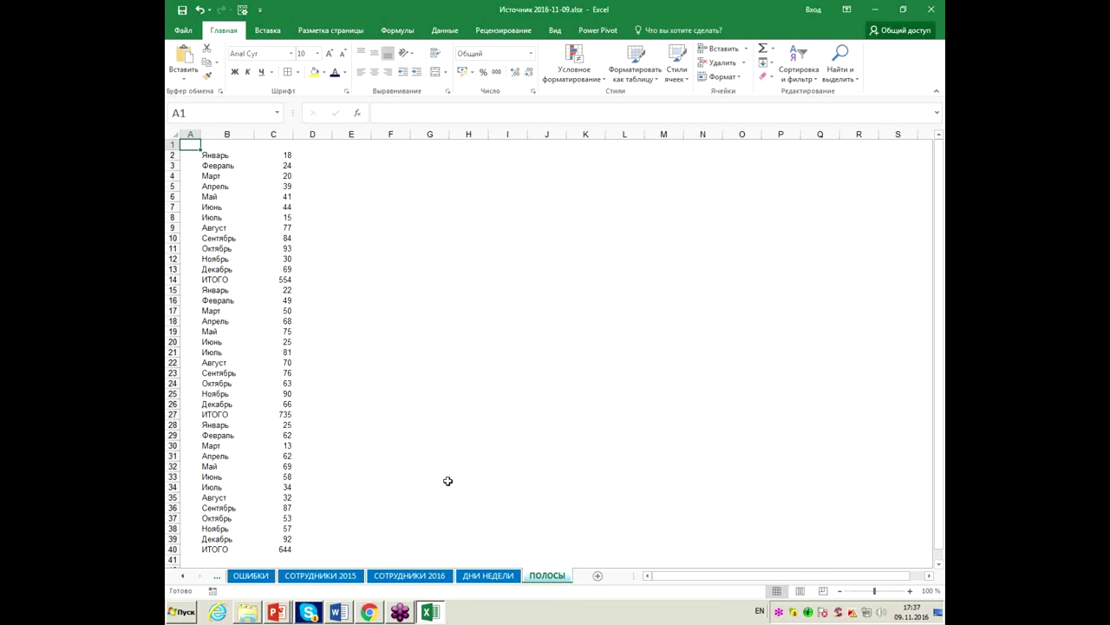
mouse_move(220, 154)
left_mouse_down()
mouse_move(226, 269)
mouse_move(283, 279)
left_mouse_up()
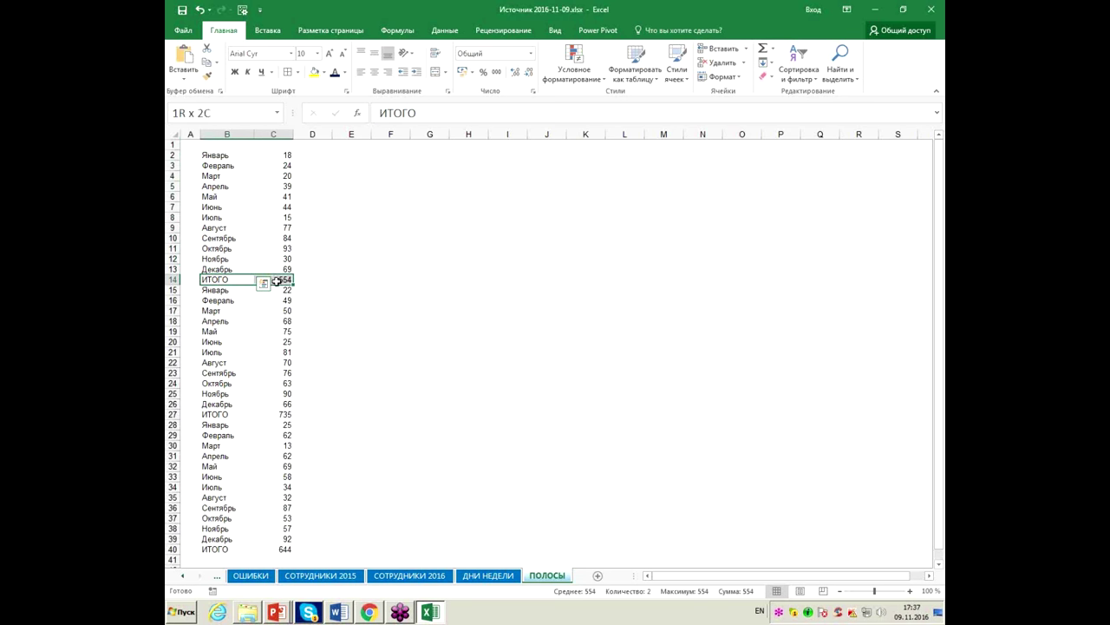
left_click_drag(219, 295, 274, 392)
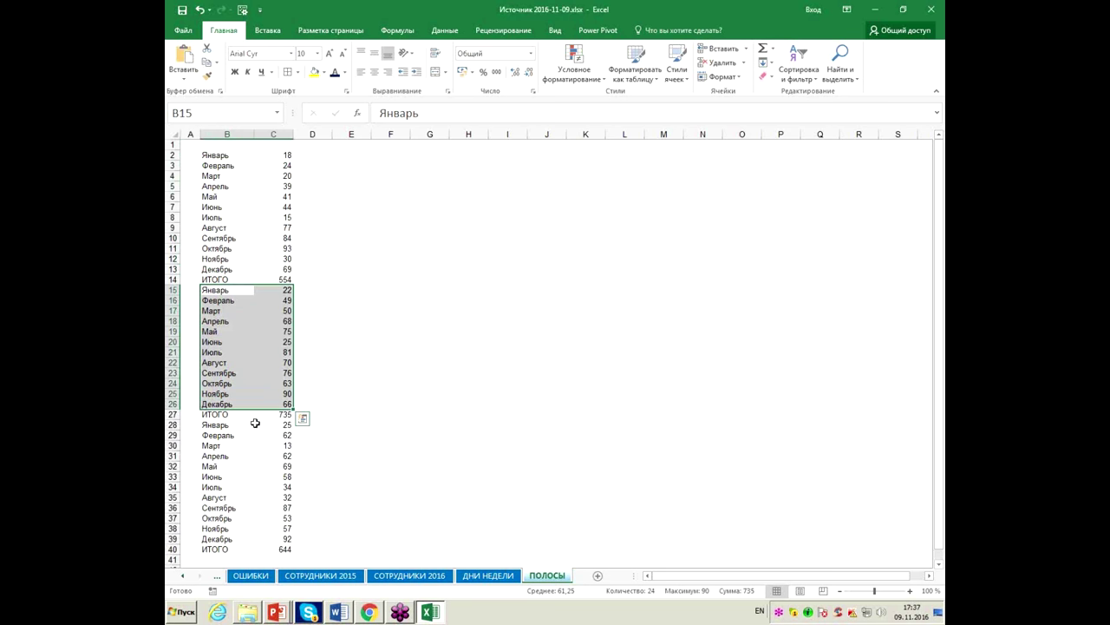
left_click_drag(217, 427, 279, 551)
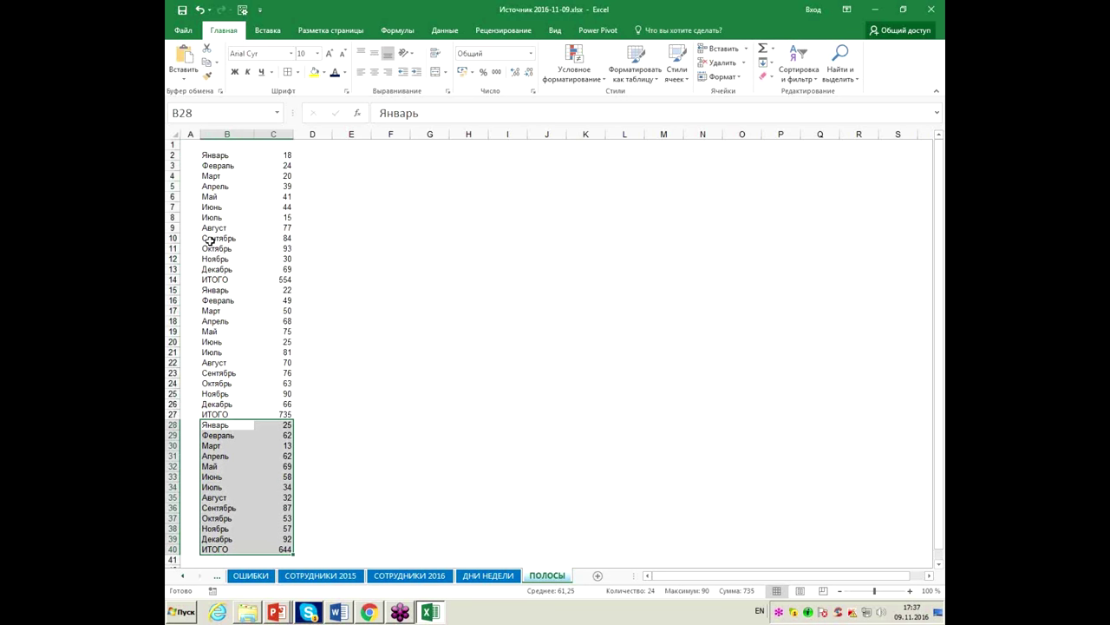
left_click_drag(234, 280, 268, 283)
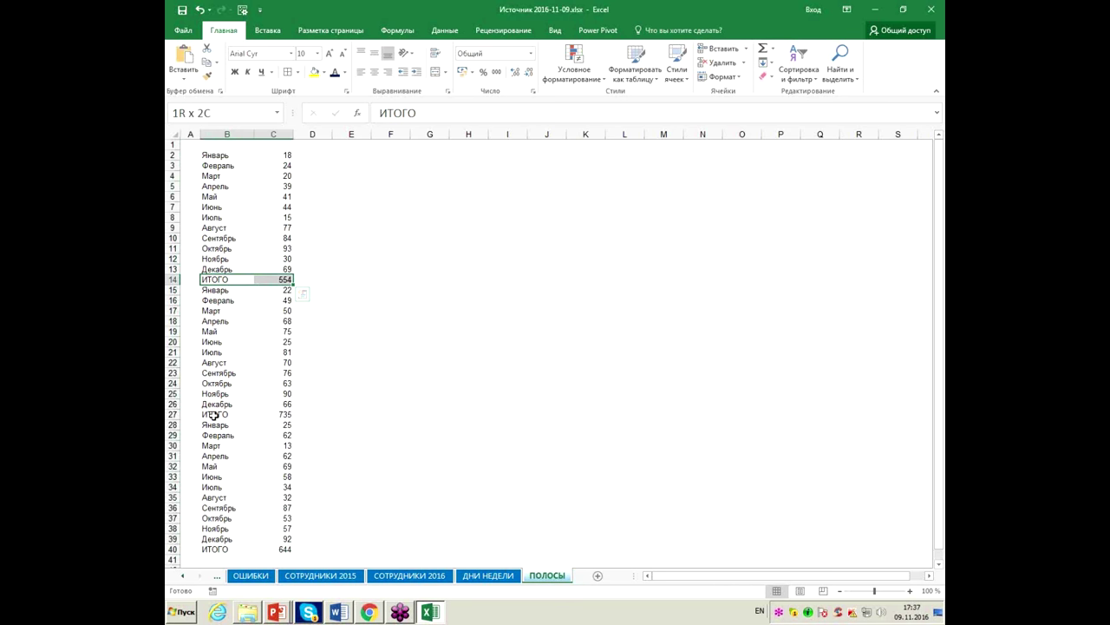
left_click_drag(214, 416, 269, 414)
left_click_drag(224, 549, 266, 550)
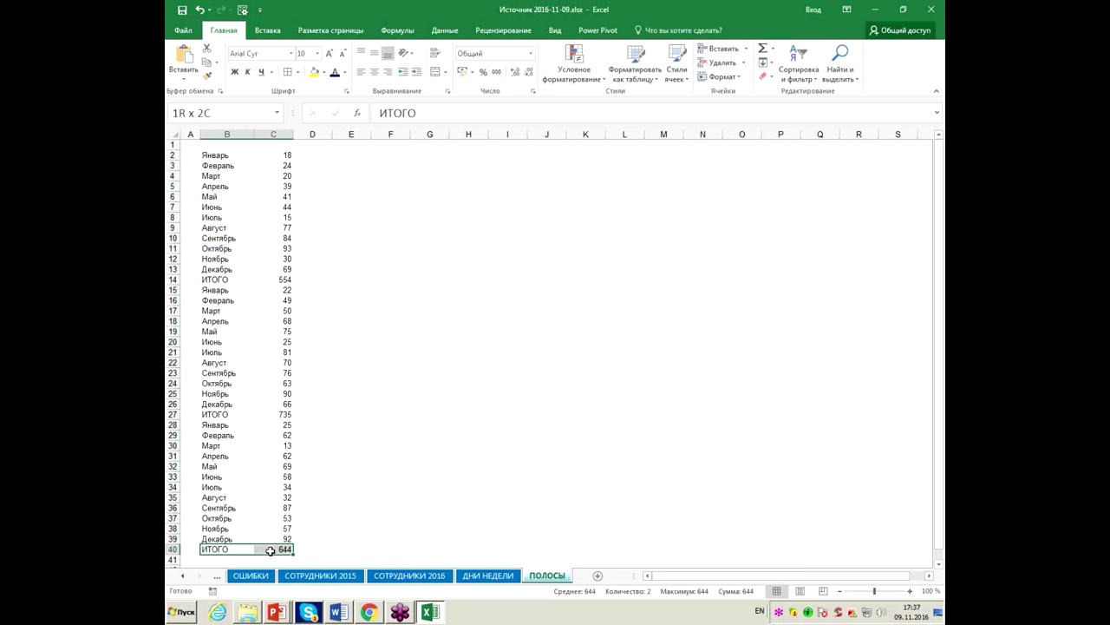
left_click(217, 249)
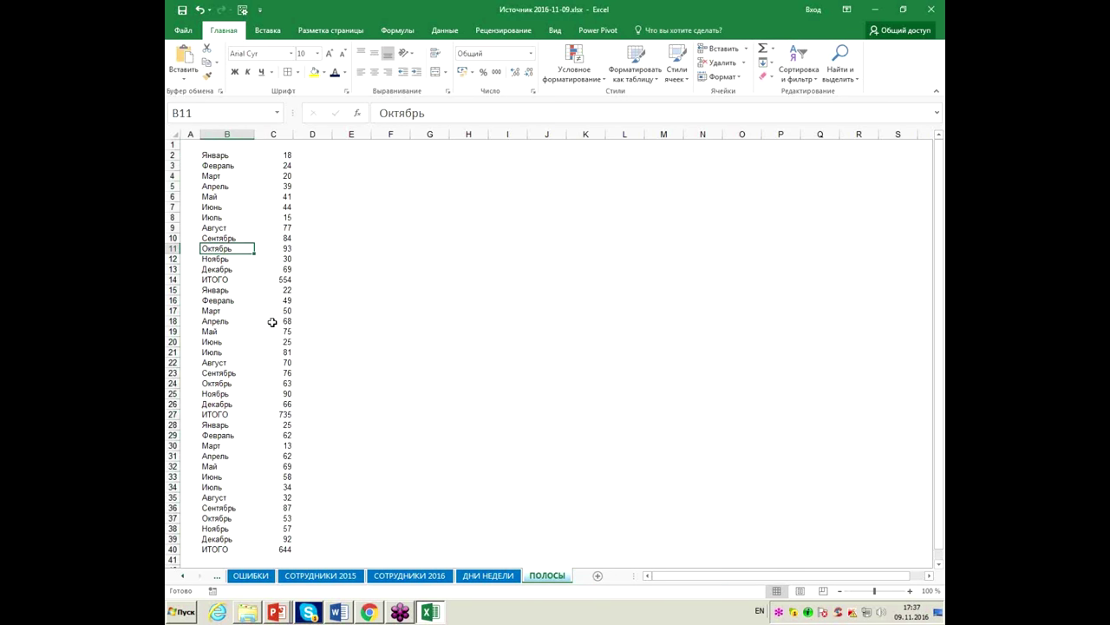
key("alt+Tab")
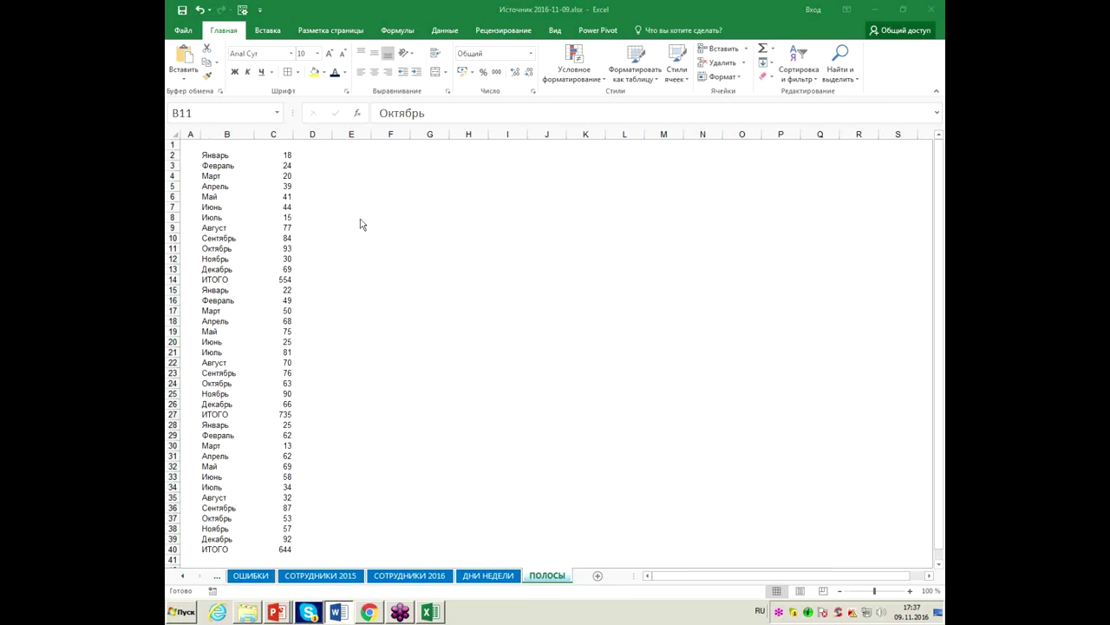
key("alt+Tab")
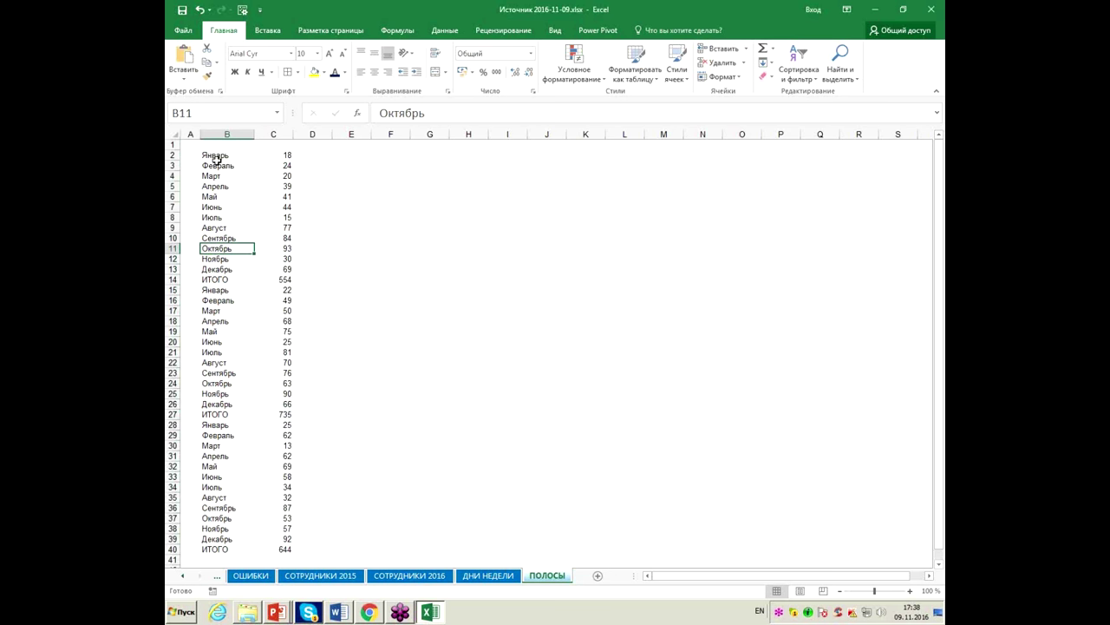
mouse_move(216, 156)
left_mouse_down()
mouse_move(282, 254)
mouse_move(283, 550)
left_mouse_up()
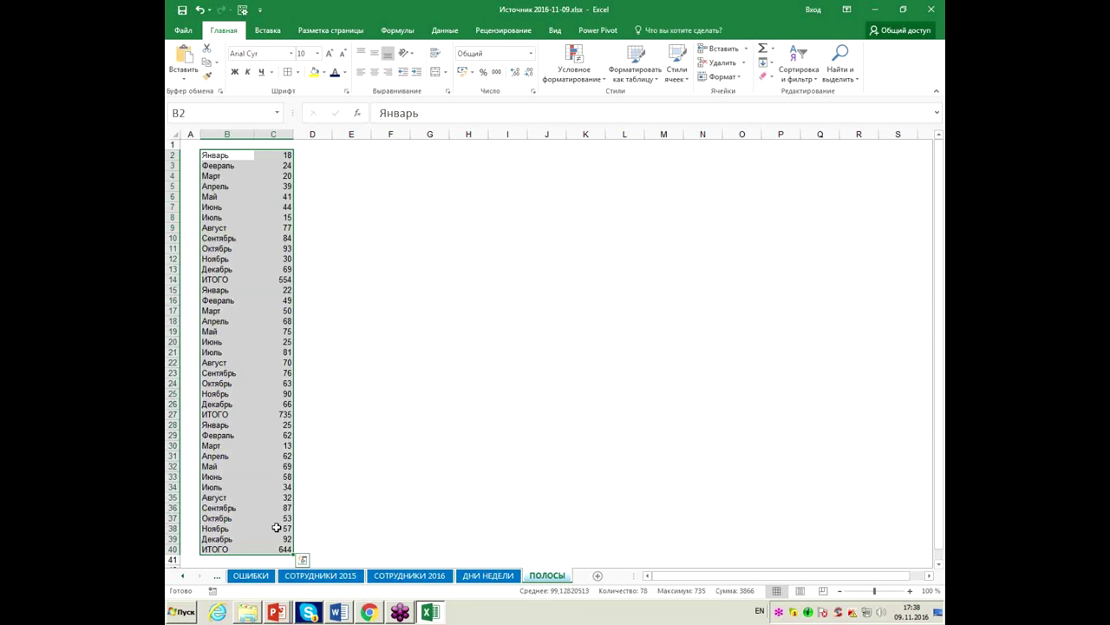
Start a new formula-based conditional formatting rule for B2:C40
left_click(591, 78)
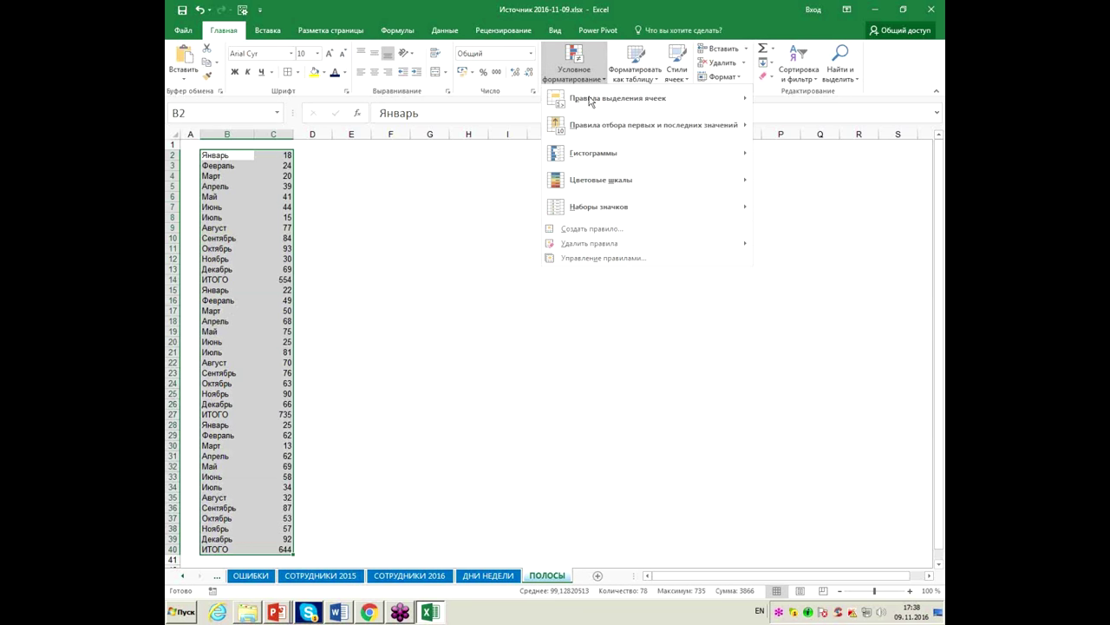
left_click(598, 229)
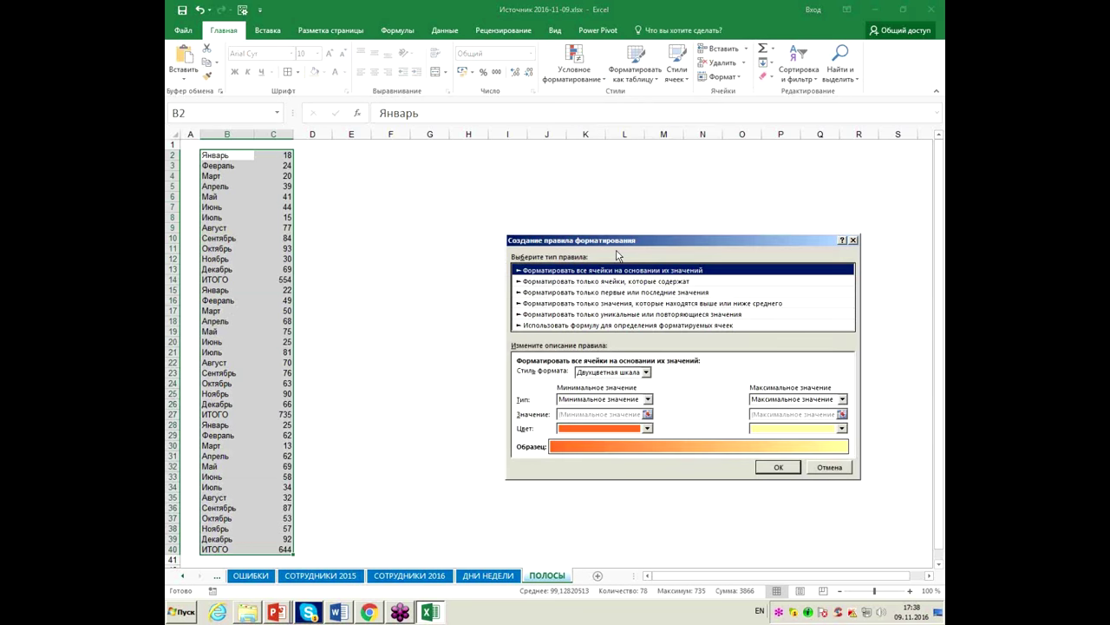
left_click(587, 325)
left_click(644, 374)
Enter the rule condition =ОСТАТ(СТРОКА($B2);13)=0 with the column of B2 locked
type("=")
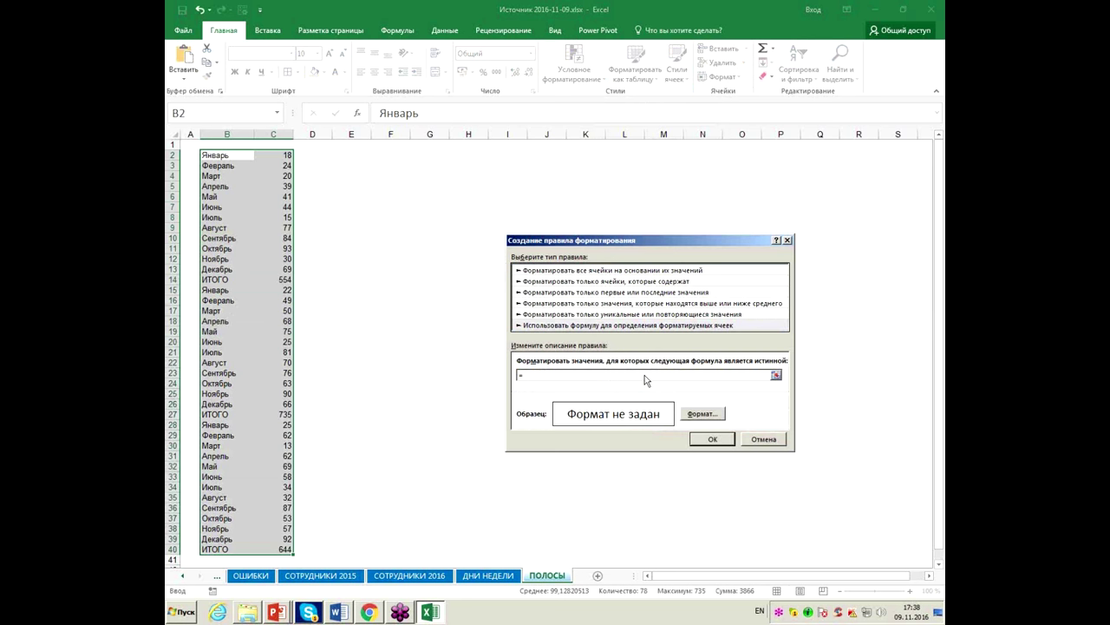
key("alt+shift")
type("СТРОКА(")
left_click(227, 156)
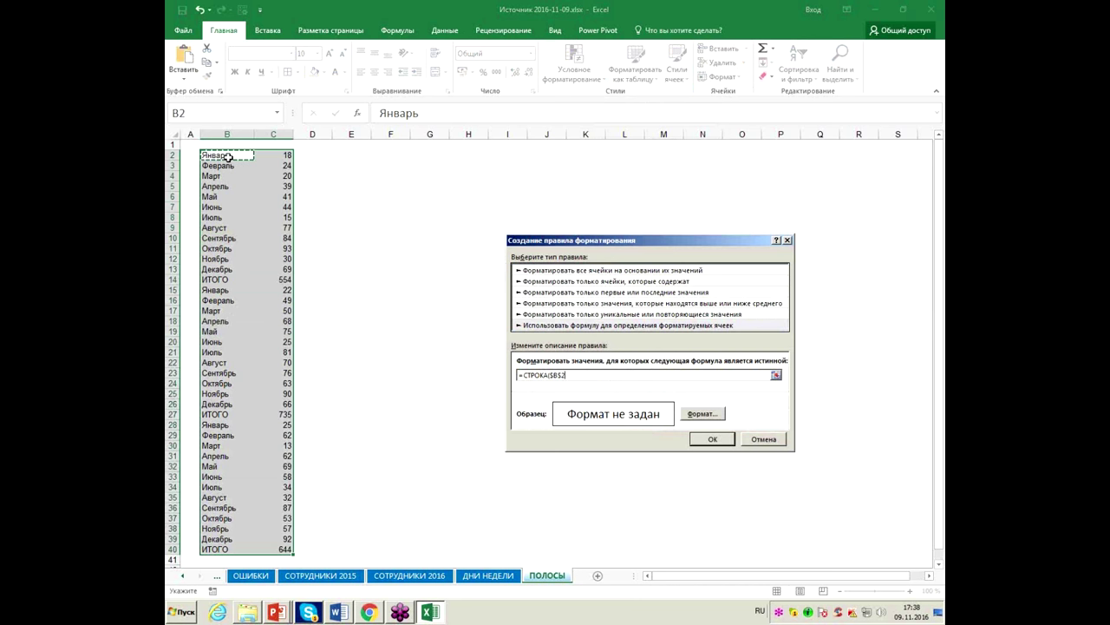
key("F4")
type(")")
type("О")
type("С")
type("Т")
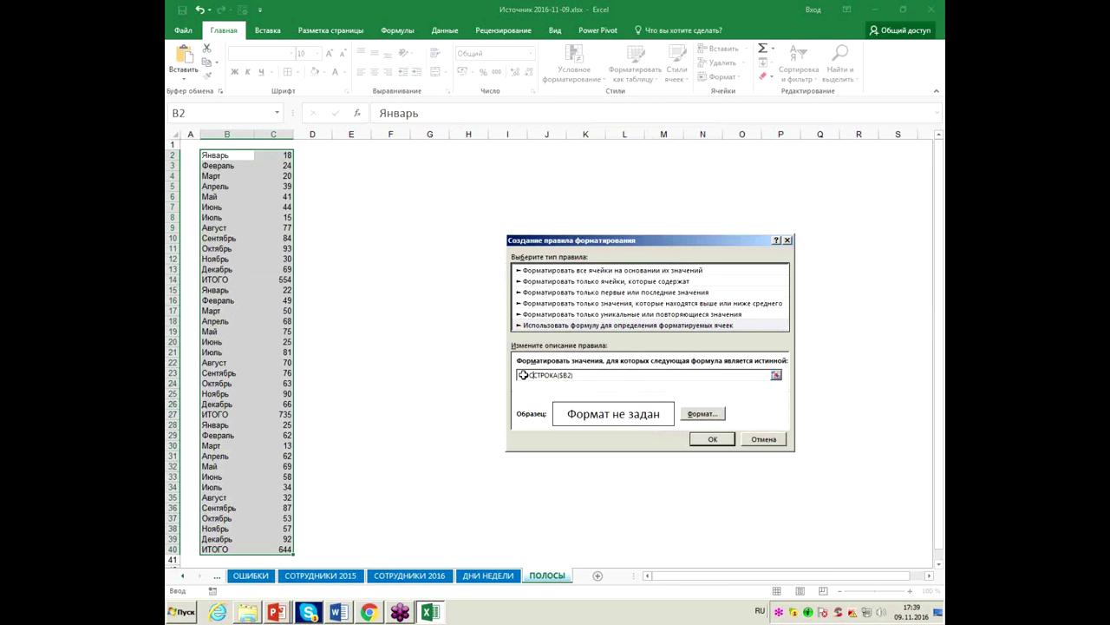
type("АТ")
type("(")
type(")")
type("0")
left_click(702, 414)
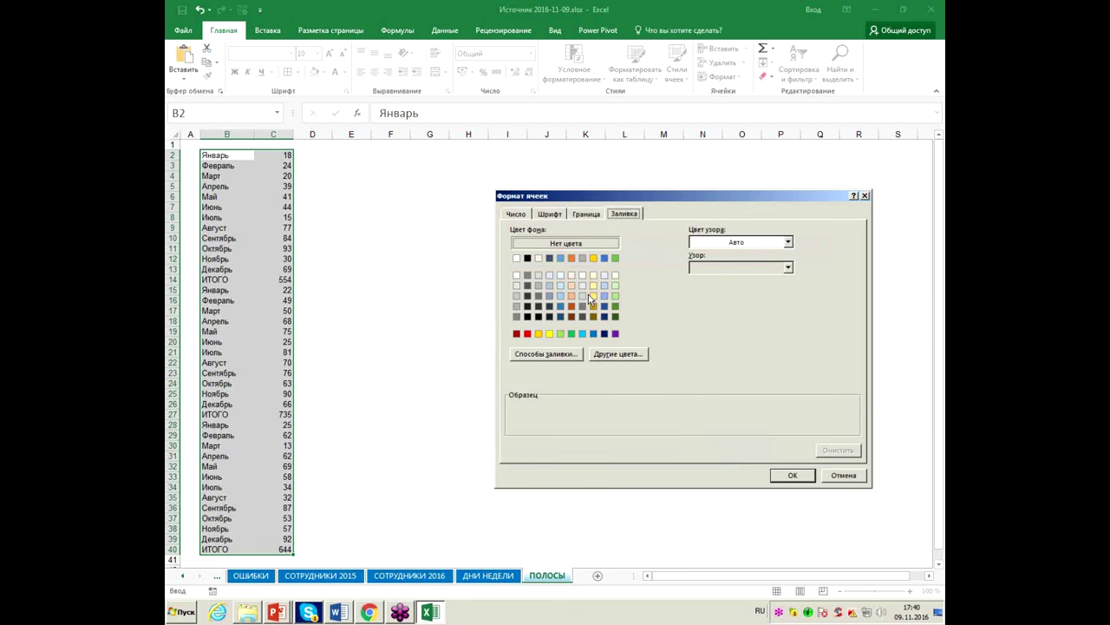
Give the ОСТАТ rule a light blue fill and save it, shading Декабрь rows 13, 26, 39
left_click(604, 295)
left_click(809, 477)
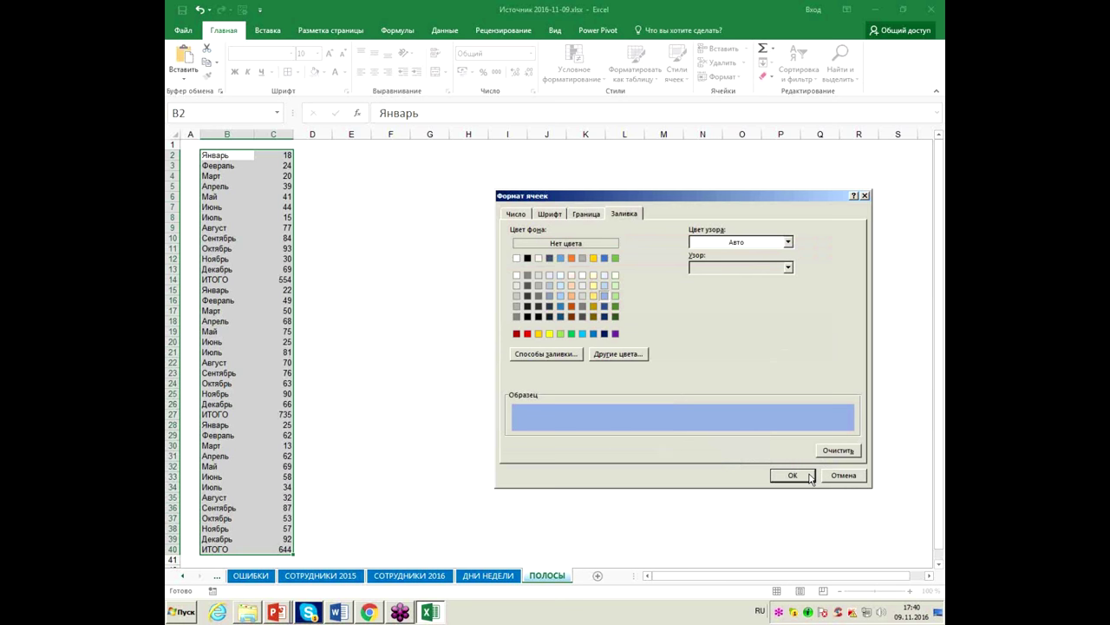
left_click(809, 477)
left_click(724, 439)
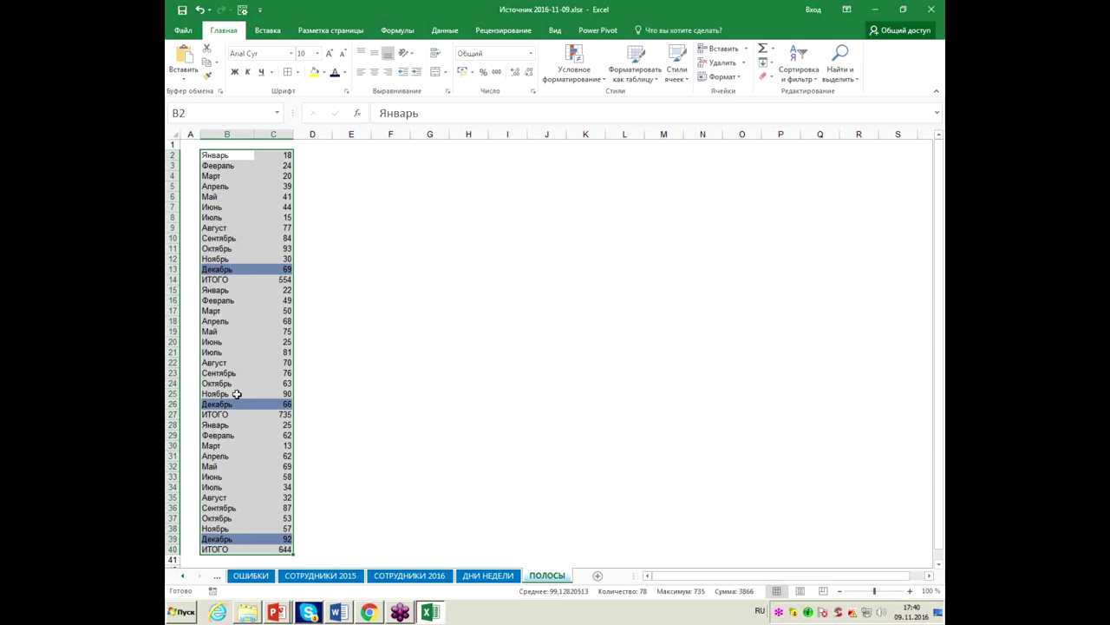
mouse_move(233, 538)
scroll(230, 534, "down", 4)
scroll(234, 531, "up", 4)
left_click(604, 78)
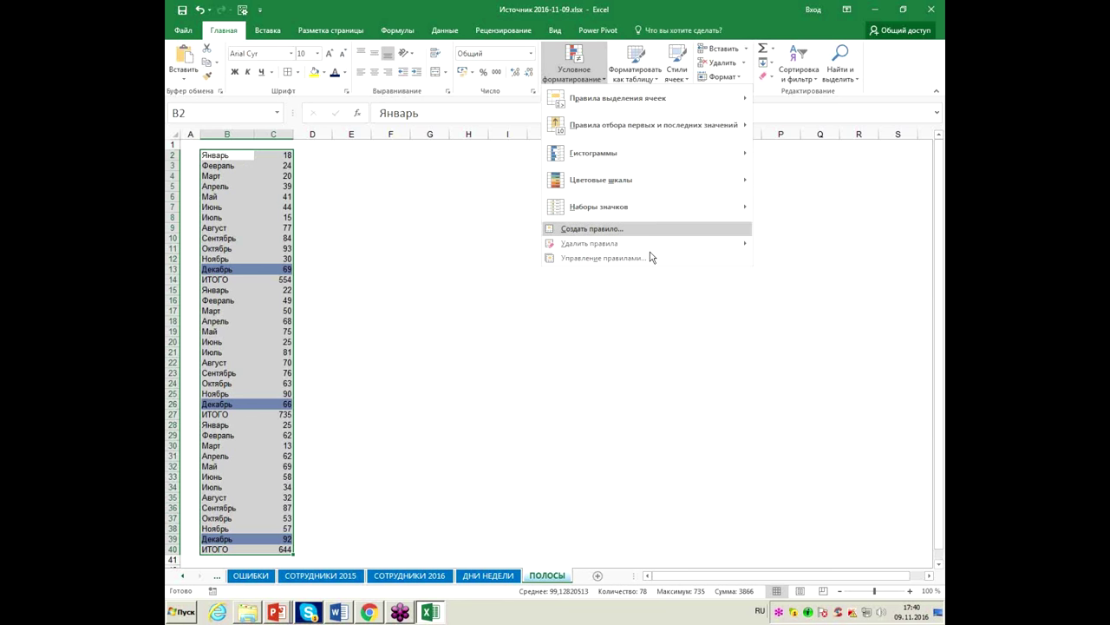
Edit the rule to =ОСТАТ(СТРОКА($B2)-1;13)=0 so ИТОГО rows 14, 27, 40 shade blue
left_click(650, 258)
left_click(561, 295)
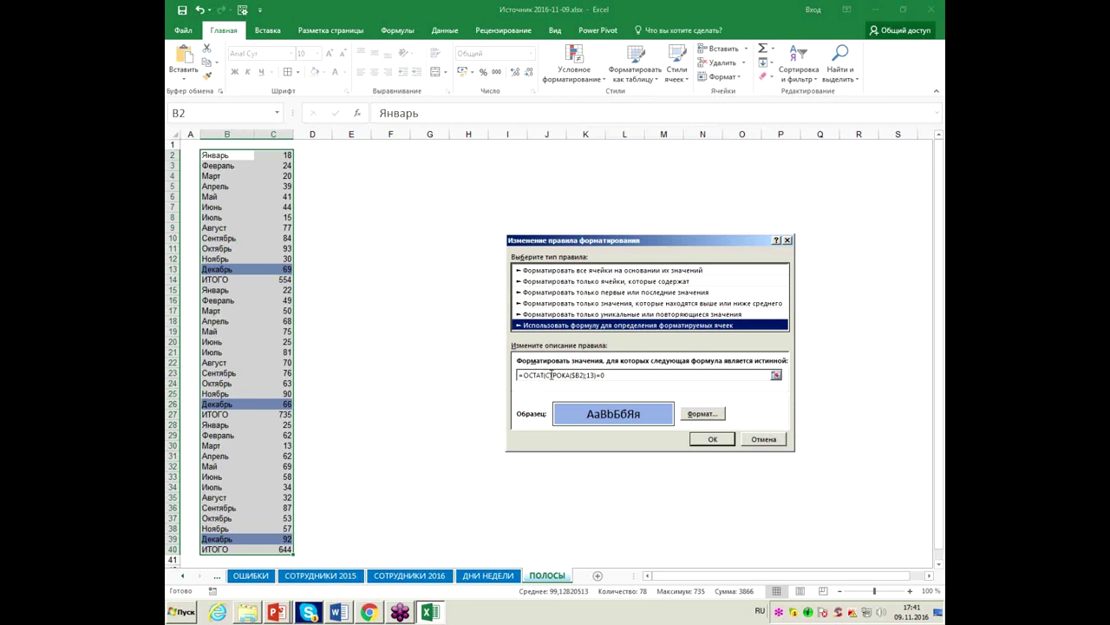
left_click(586, 375)
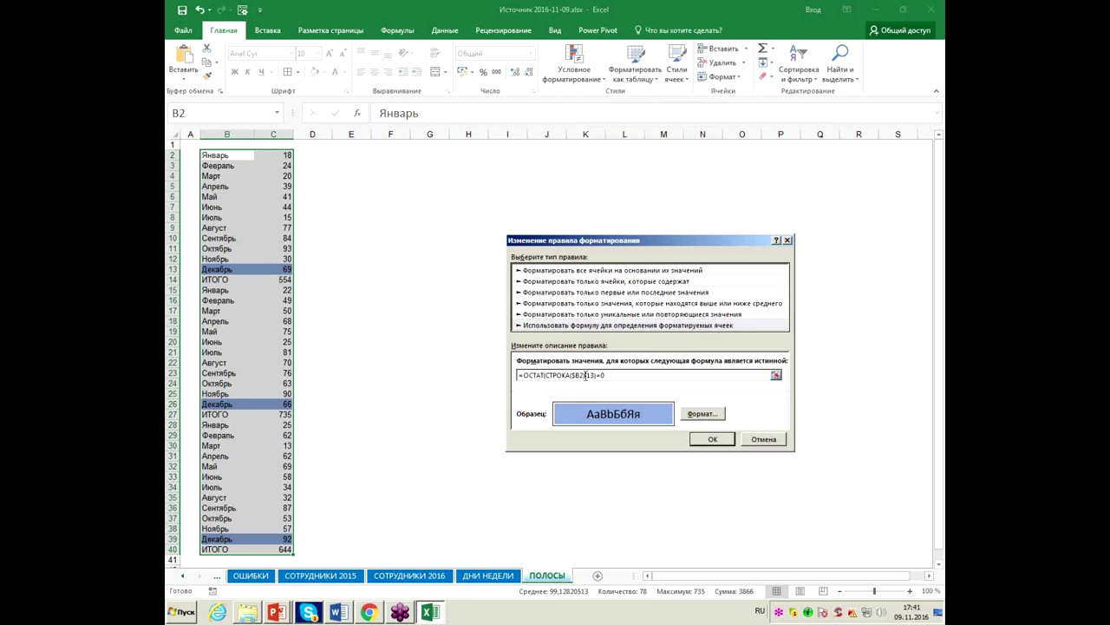
type(")-1")
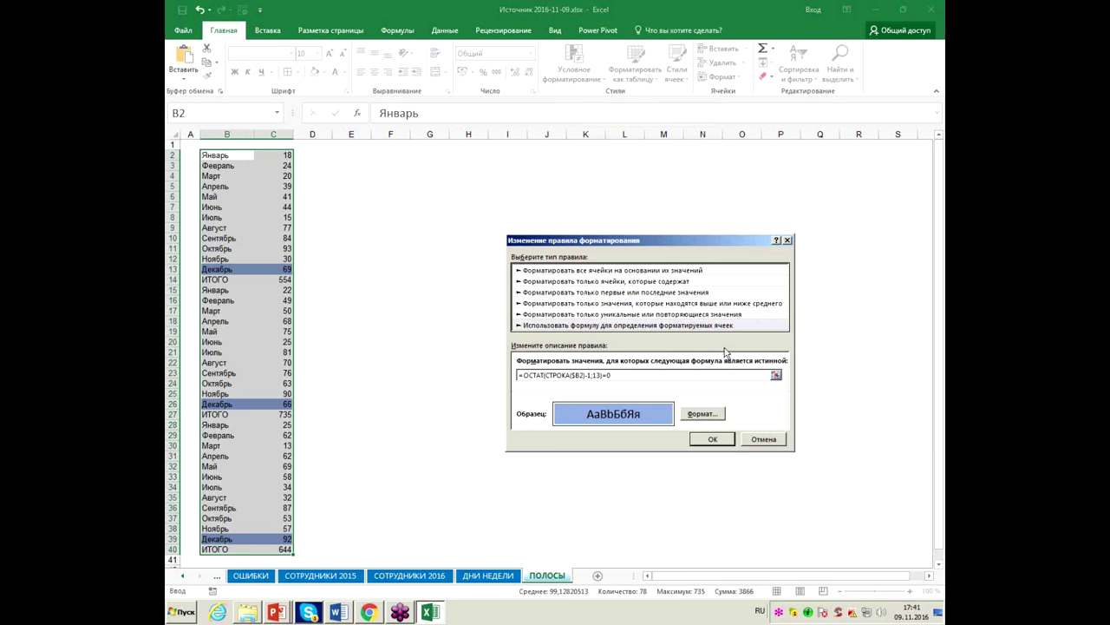
left_click(712, 439)
left_click(867, 418)
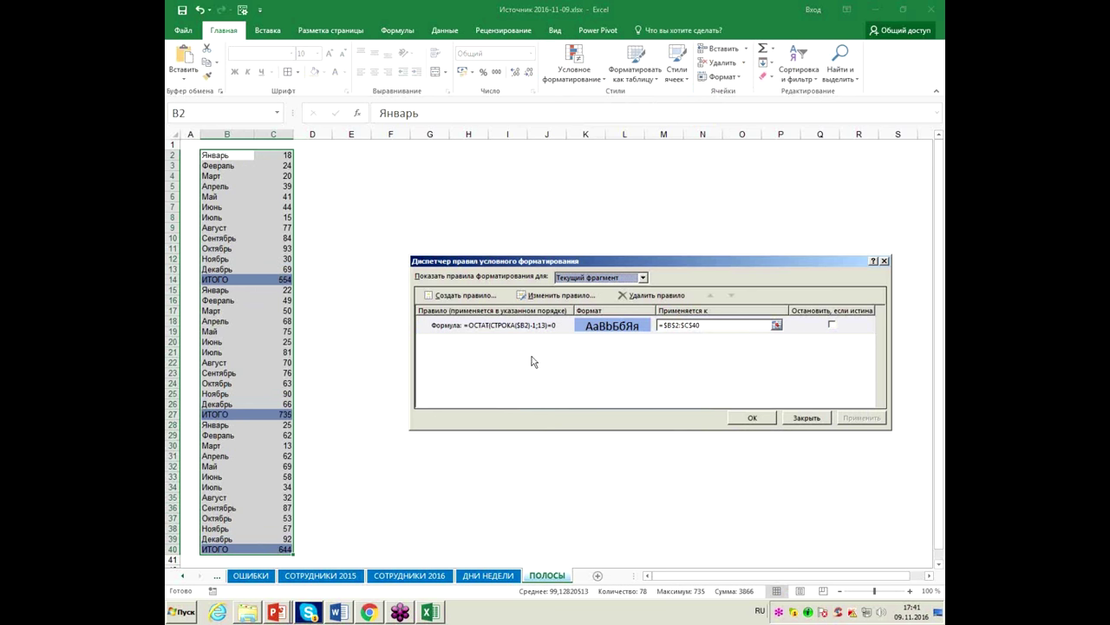
left_click(768, 423)
left_click(441, 279)
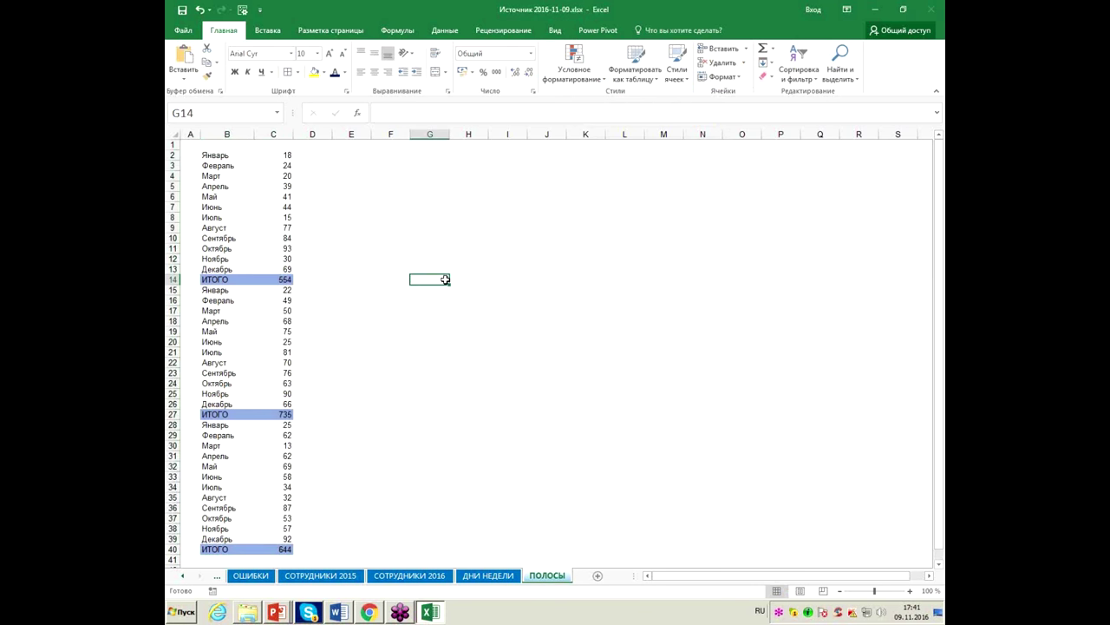
Enter the test formula =ОСТАТ(СТРОКА(B2);13) in cell G14
type("=ОСТА")
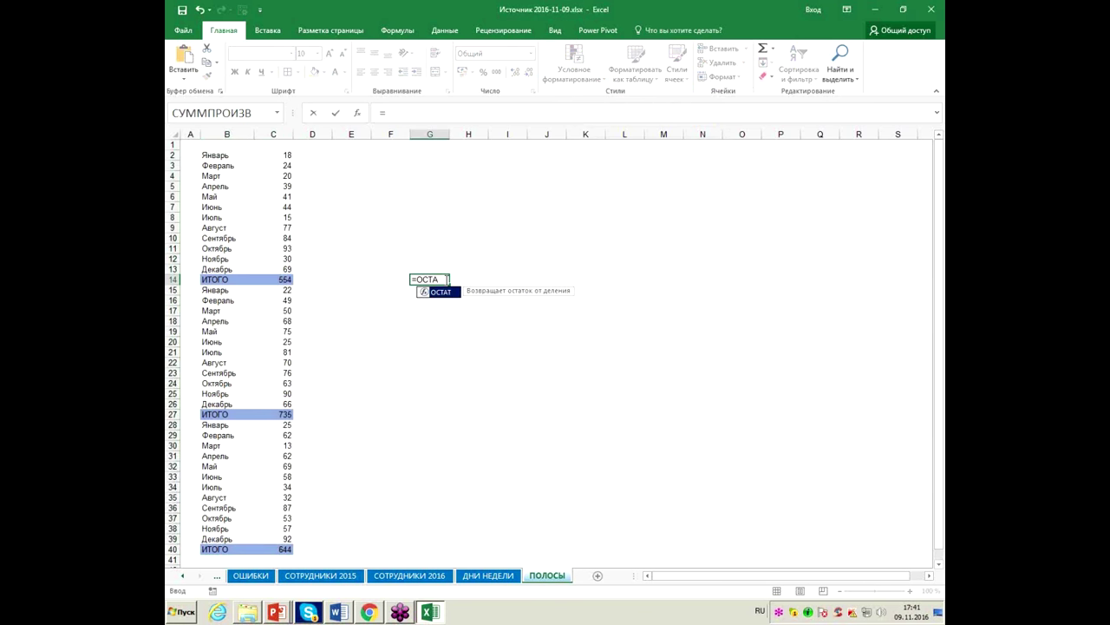
key("Tab")
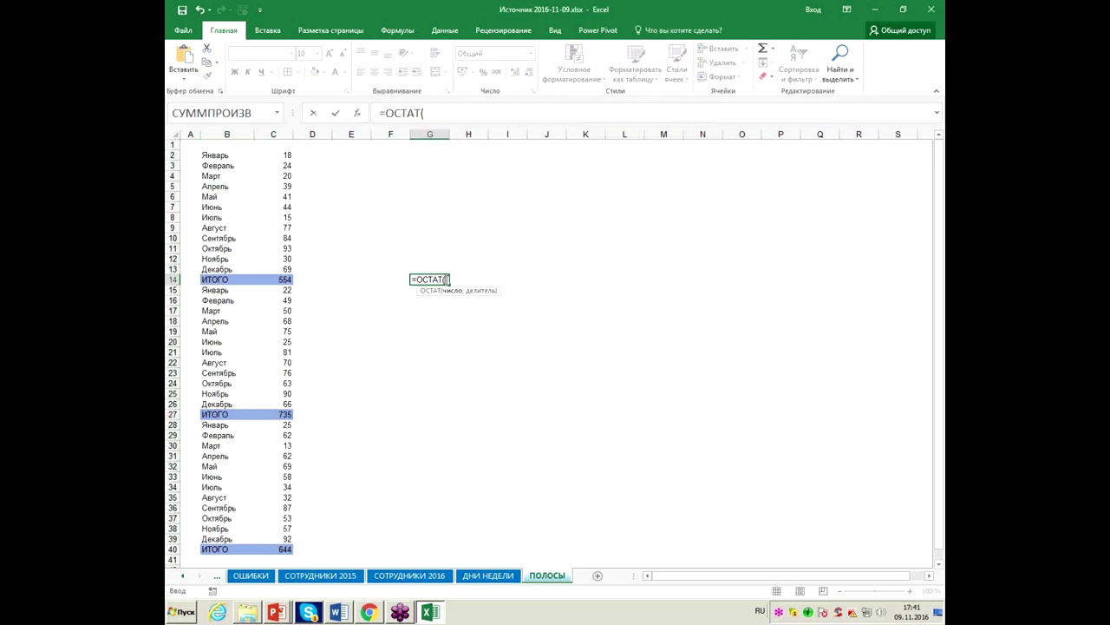
key("Left")
key("Left")
key("Left")
key("Left")
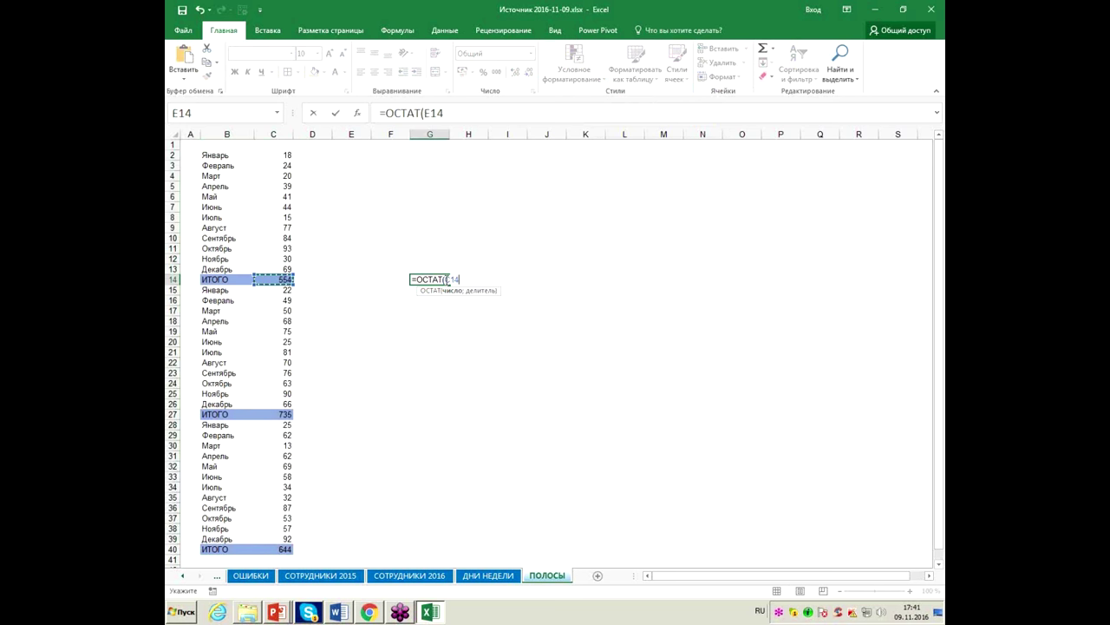
key("Left")
key("ctrl+Up")
key("BackSpace")
key("BackSpace")
type("СТРОКА")
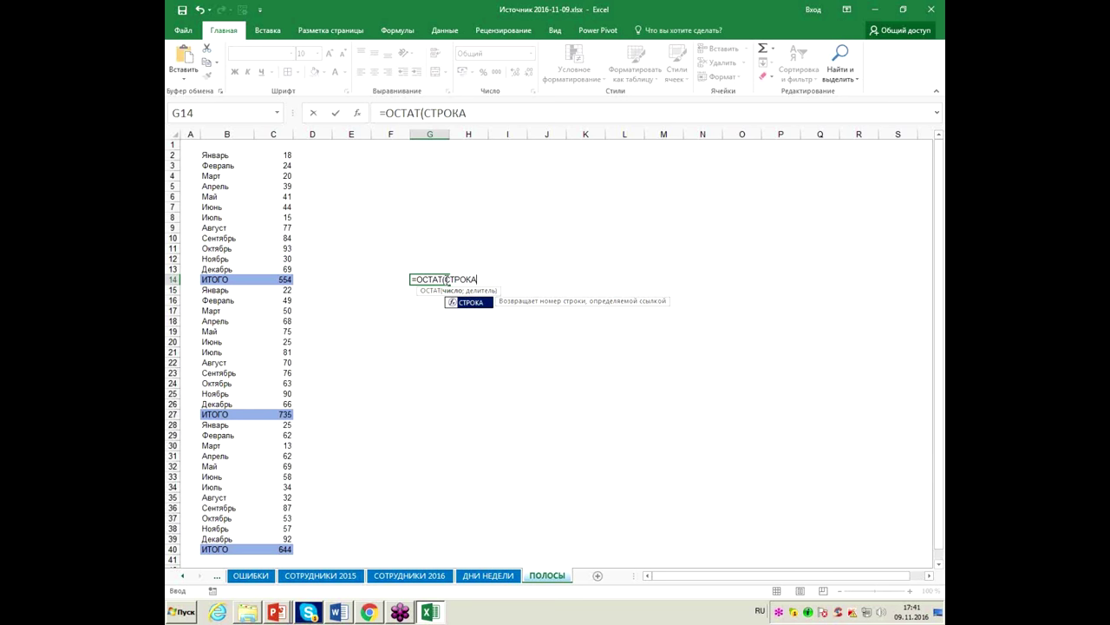
left_click(217, 154)
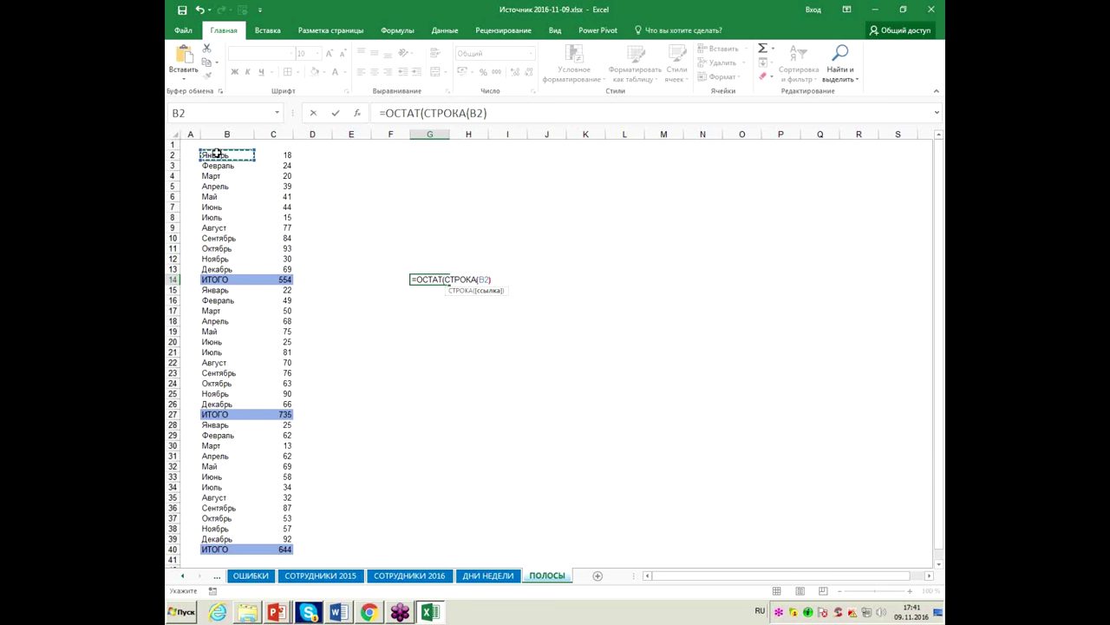
type(";13")
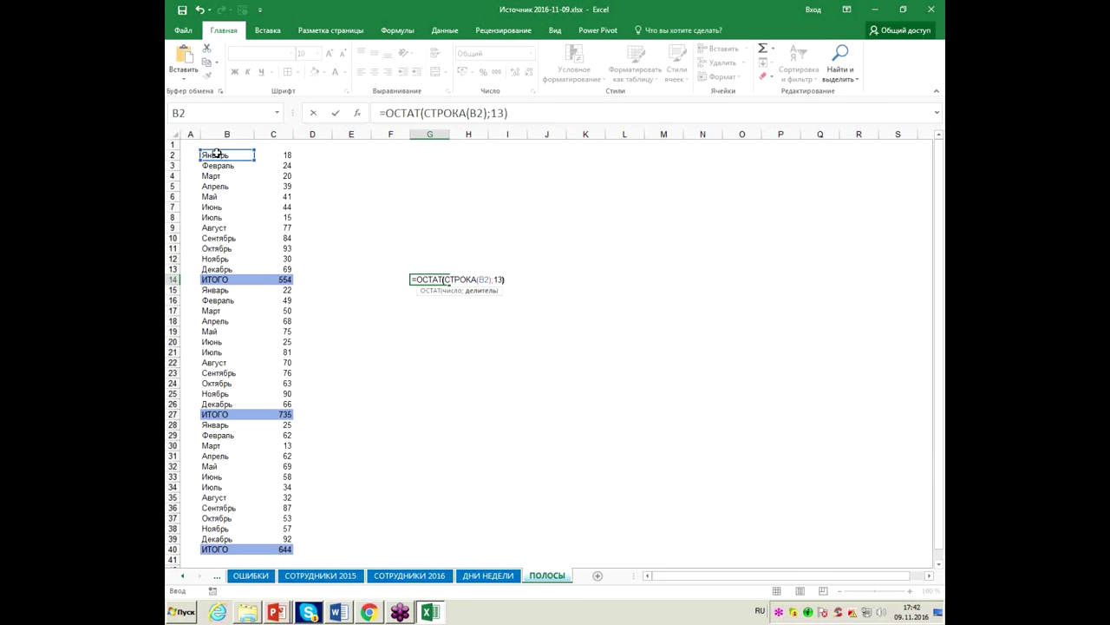
key("ctrl+Return")
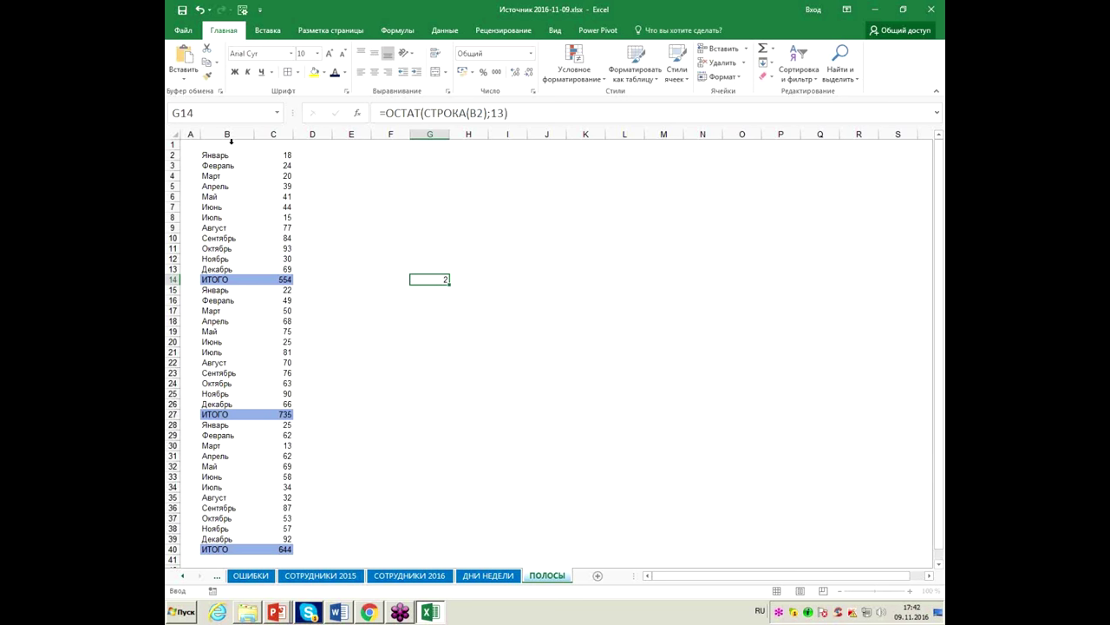
Move the formula to F2, change it to =ОСТАТ(СТРОКА(B2)-1;13), and fill it through F2:F40
mouse_move(442, 280)
left_mouse_down()
mouse_move(393, 160)
mouse_move(404, 272)
left_mouse_up()
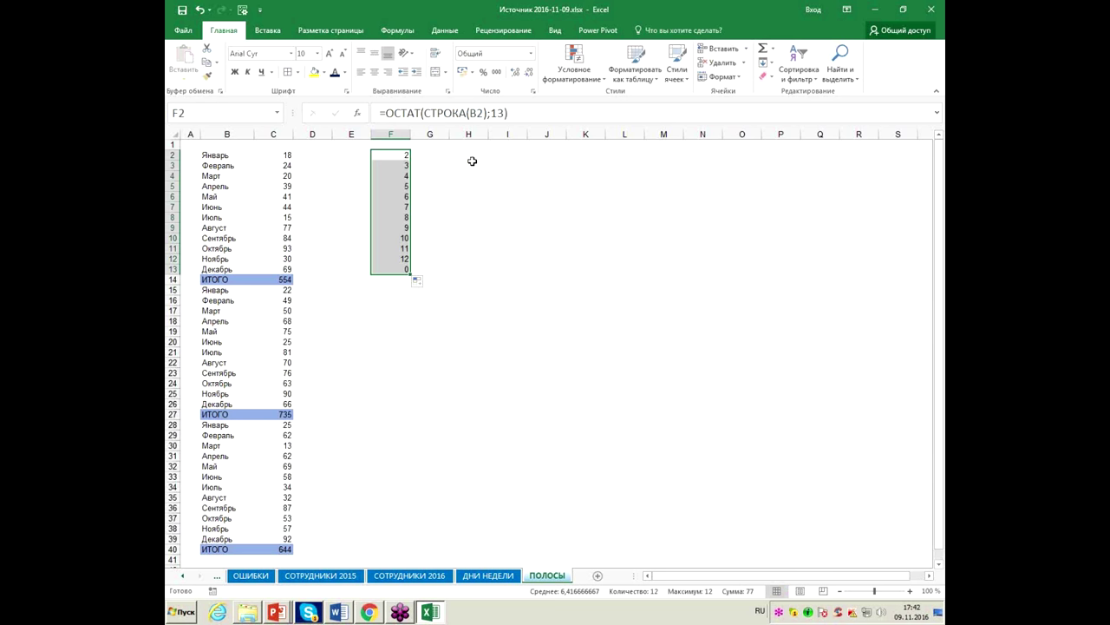
left_click(485, 113)
key("Right")
type("-")
type("1")
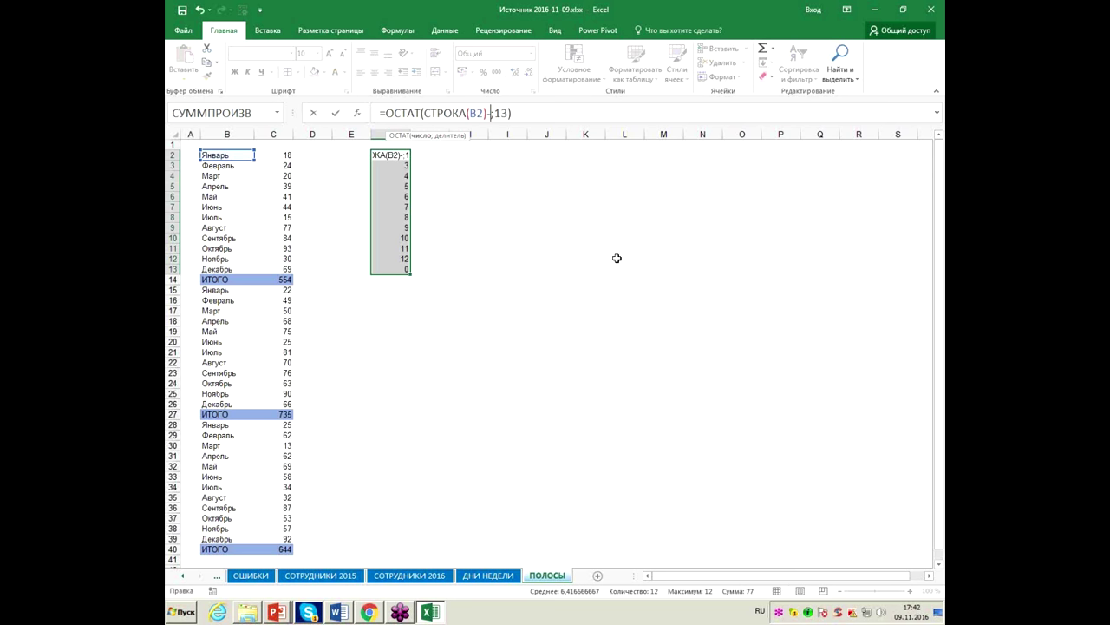
key("ctrl+Return")
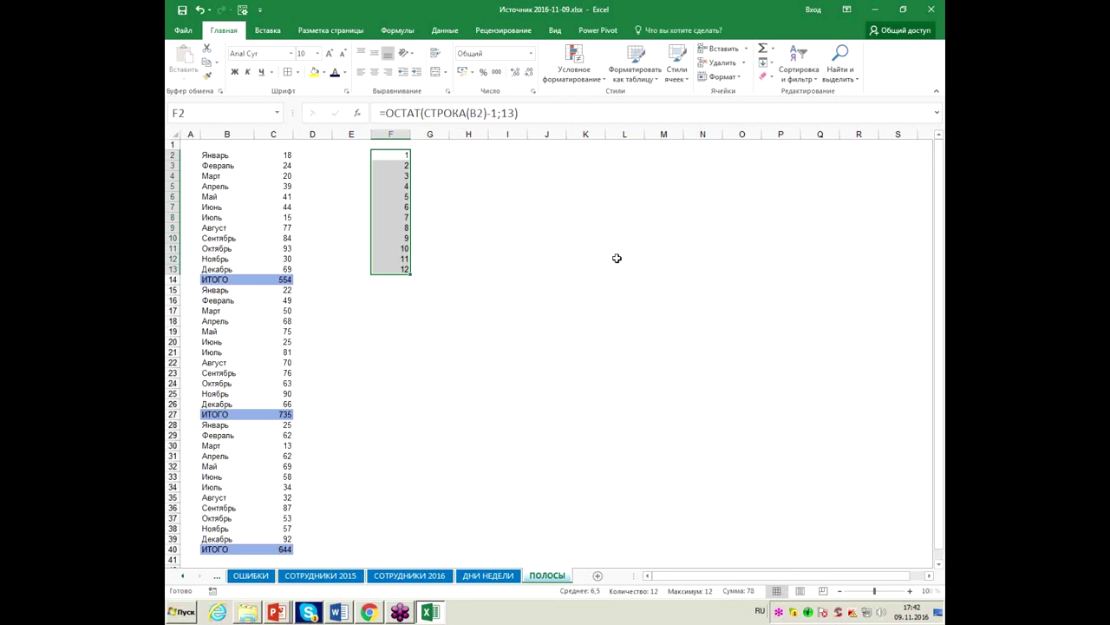
left_click_drag(410, 275, 401, 293)
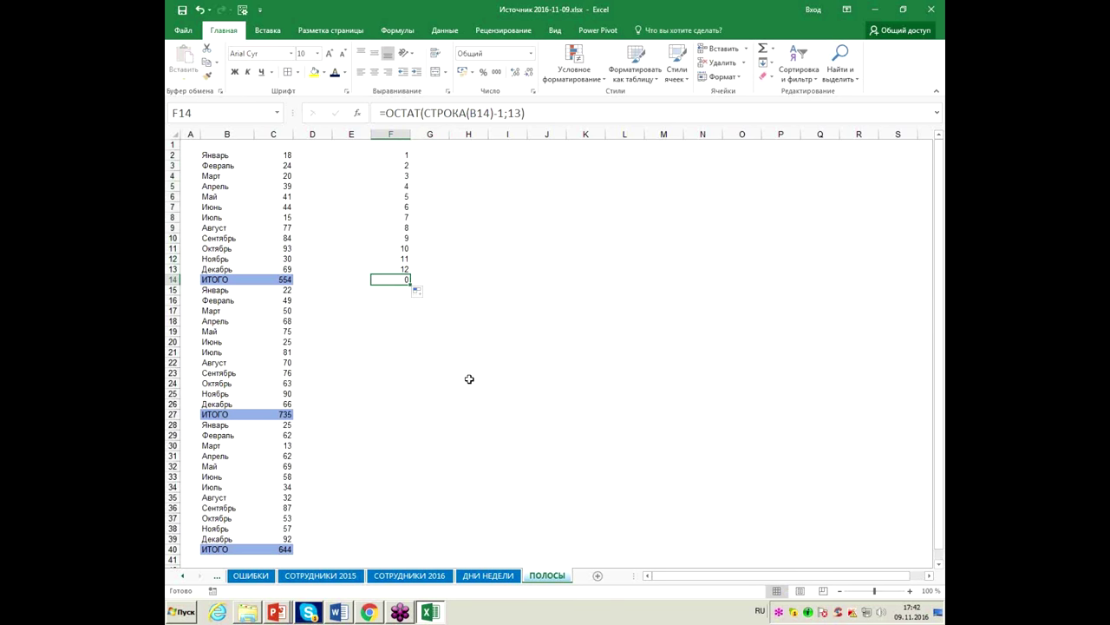
left_click_drag(410, 284, 410, 553)
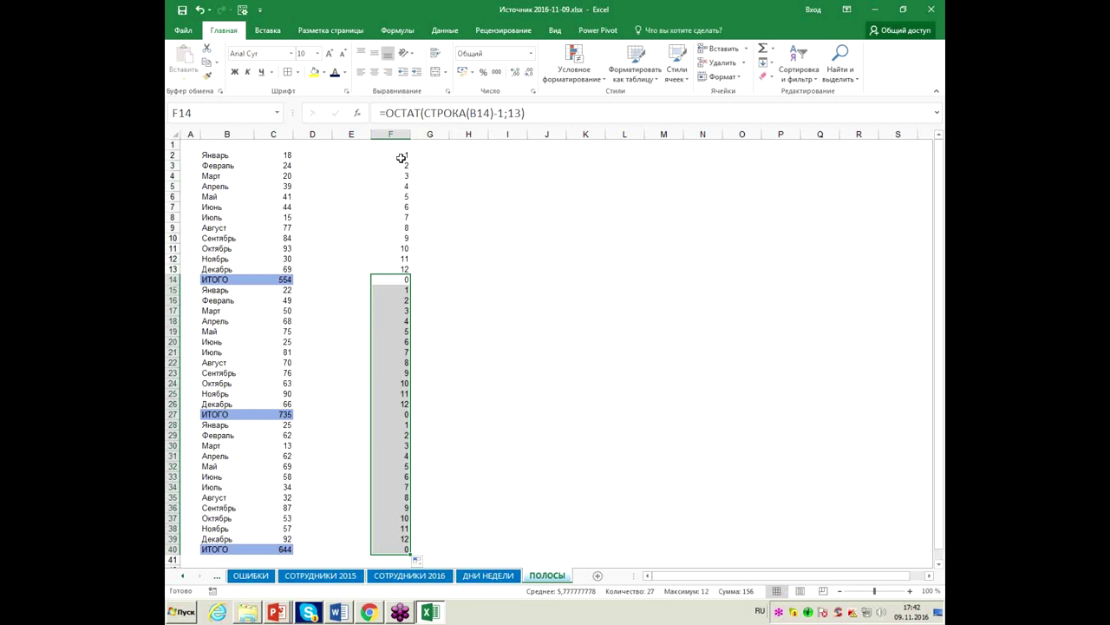
Append =0 to the F2 formula and fill it to F40, giving ИСТИНА on rows 14, 27, 40
left_click(402, 155)
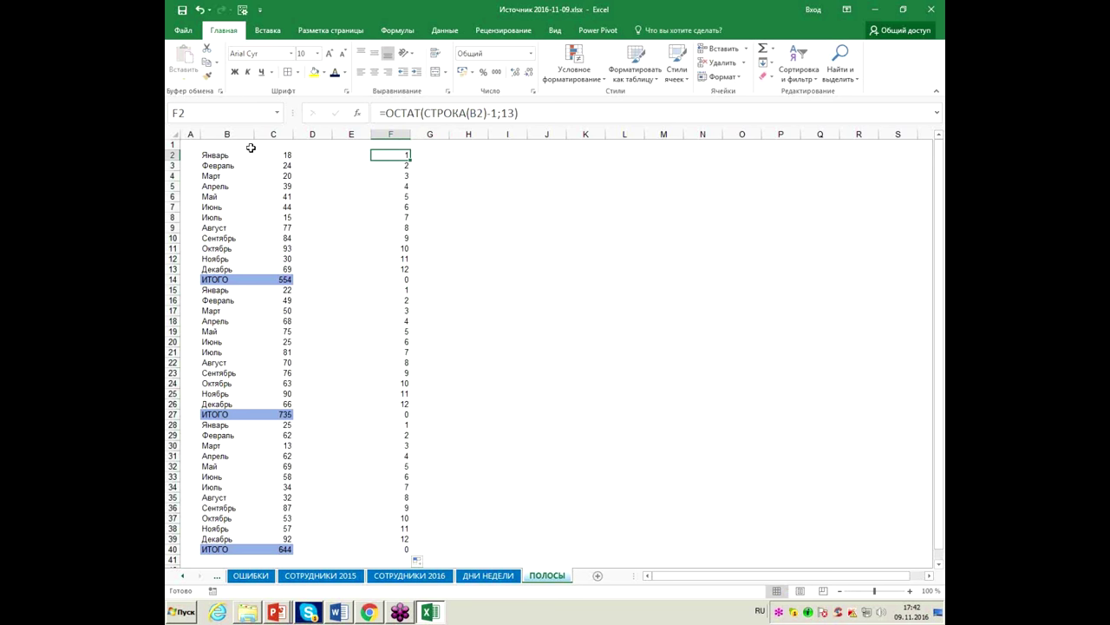
left_click(567, 114)
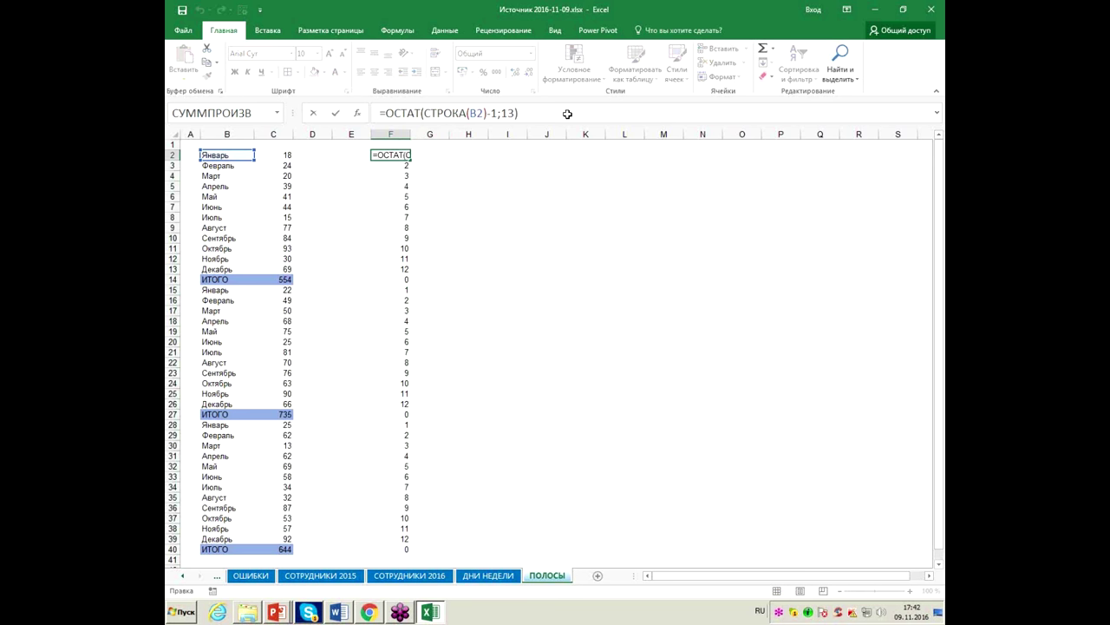
type("=")
type("0")
key("ctrl+Return")
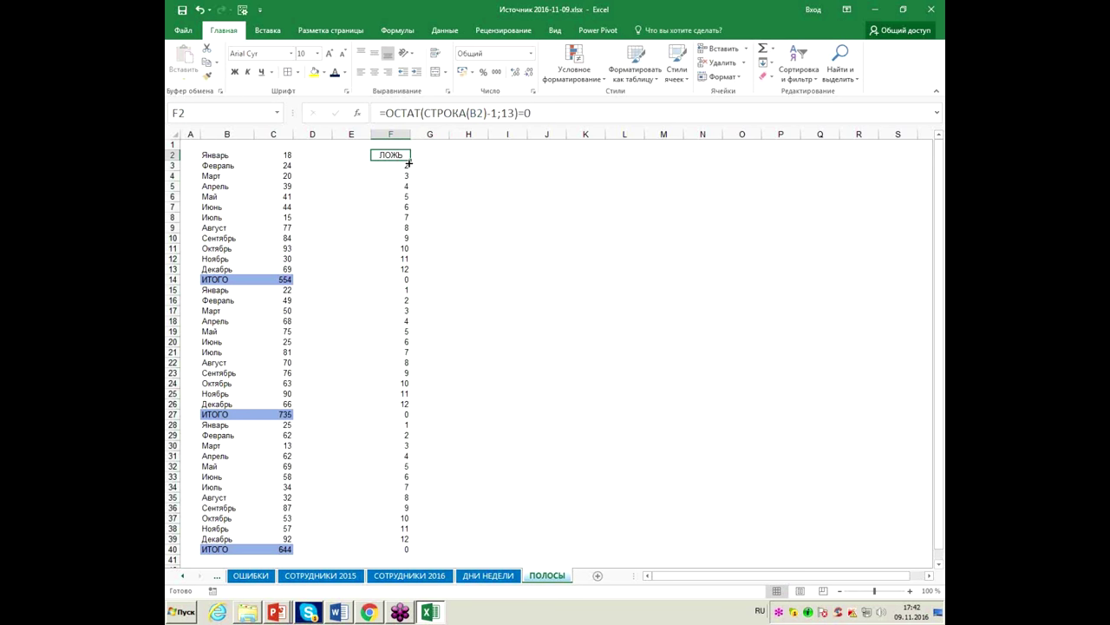
double_click(409, 159)
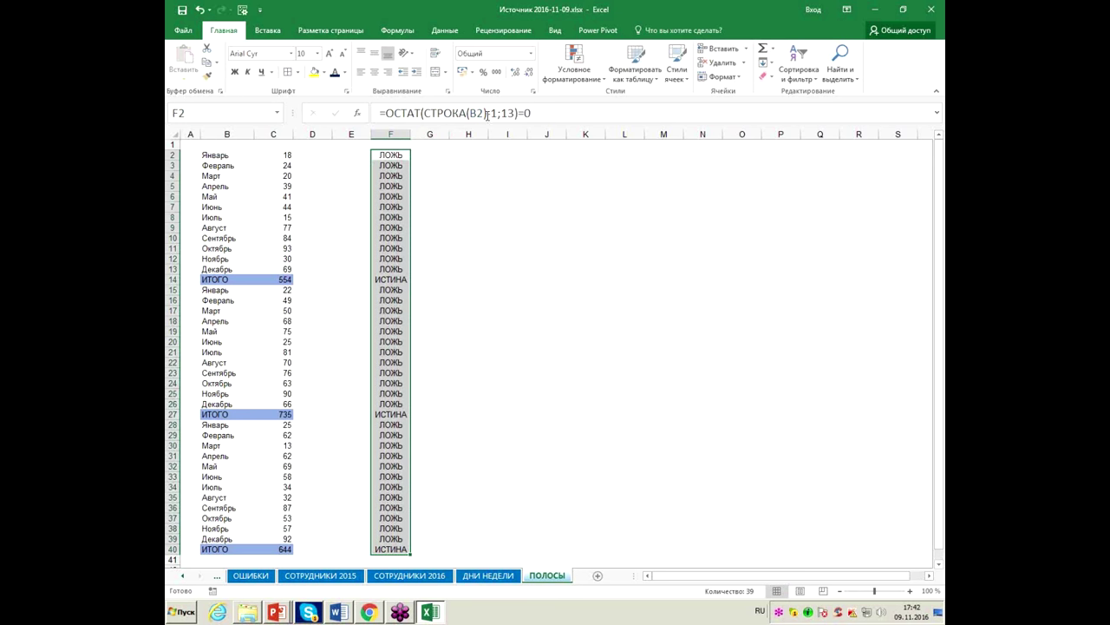
left_click_drag(488, 115, 327, 120)
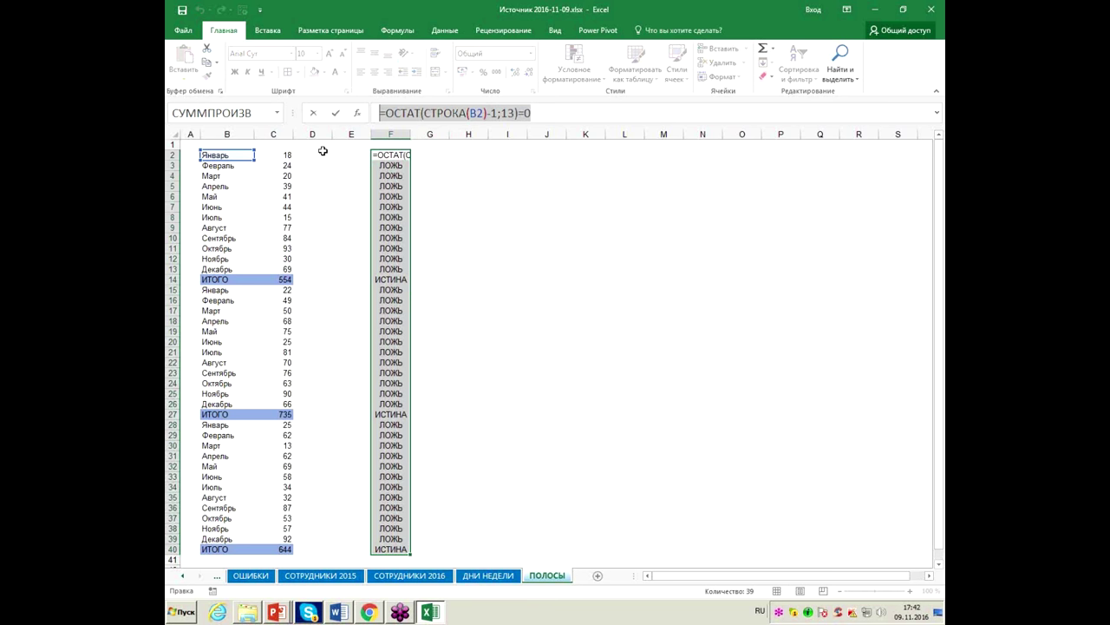
key("Escape")
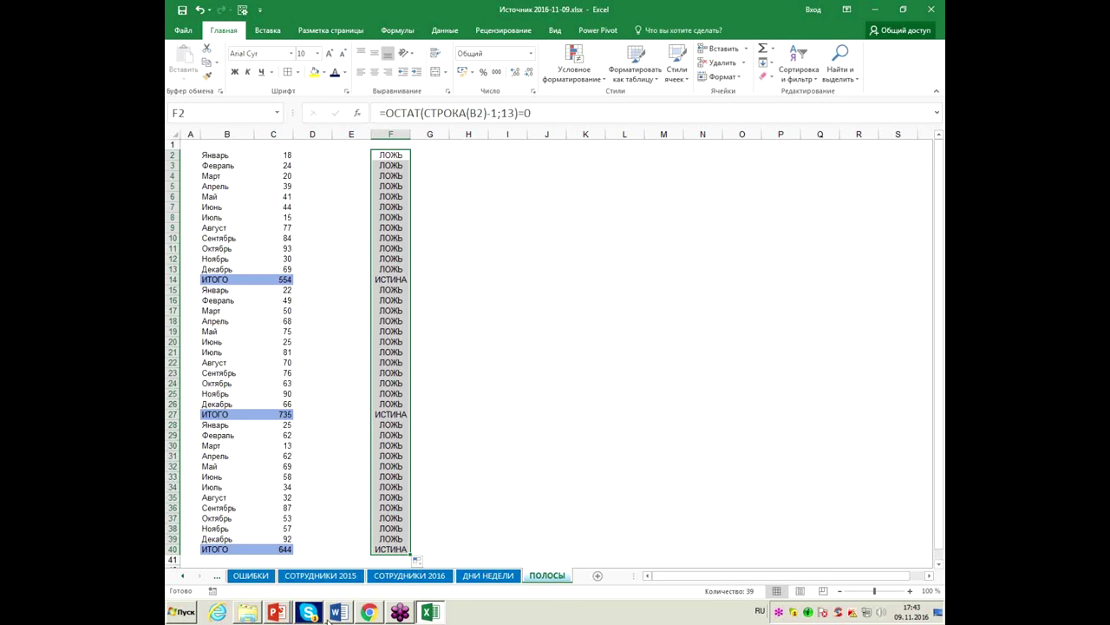
Return to the PowerPoint slideshow and handwrite '!функции' on the slide with the pen
mouse_move(288, 618)
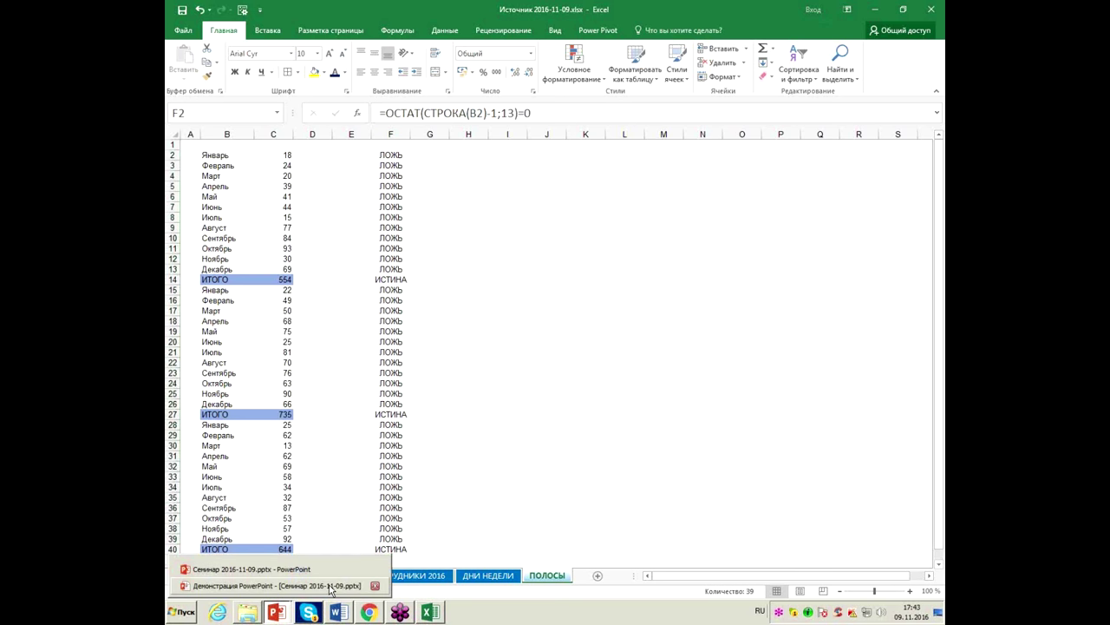
left_click(260, 590)
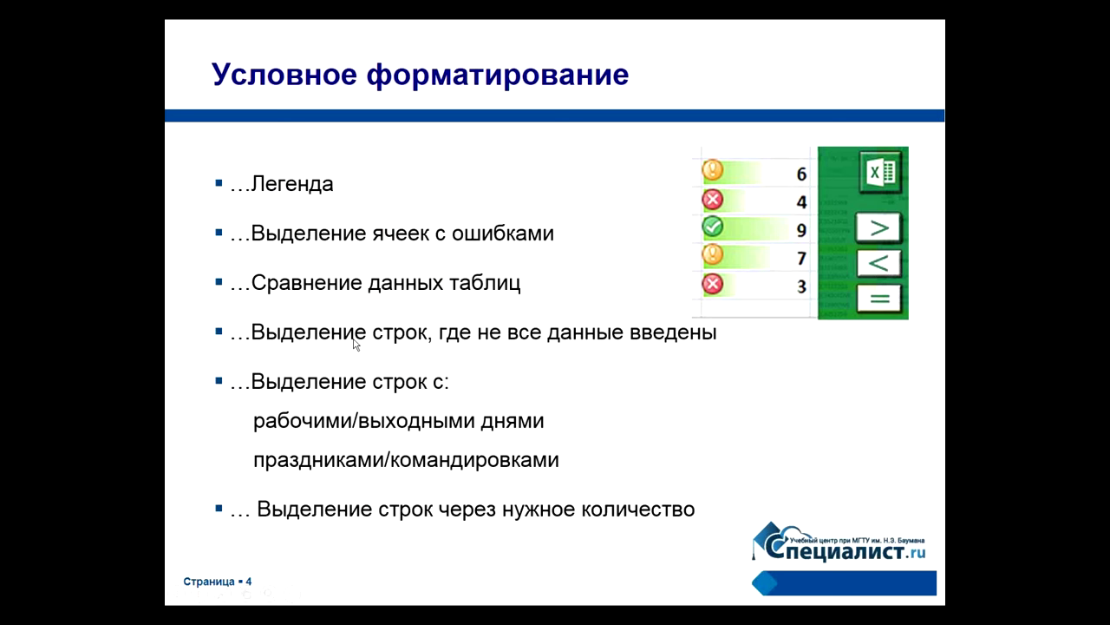
key("ctrl+p")
mouse_move(659, 372)
left_mouse_down()
mouse_move(659, 408)
mouse_move(671, 373)
mouse_move(679, 396)
mouse_move(703, 382)
left_mouse_up()
mouse_move(703, 370)
left_mouse_down()
mouse_move(703, 392)
mouse_move(725, 392)
mouse_move(742, 369)
mouse_move(746, 398)
left_mouse_up()
left_click_drag(749, 373, 783, 395)
left_click_drag(631, 361, 629, 378)
left_click(632, 390)
left_click_drag(632, 340, 629, 377)
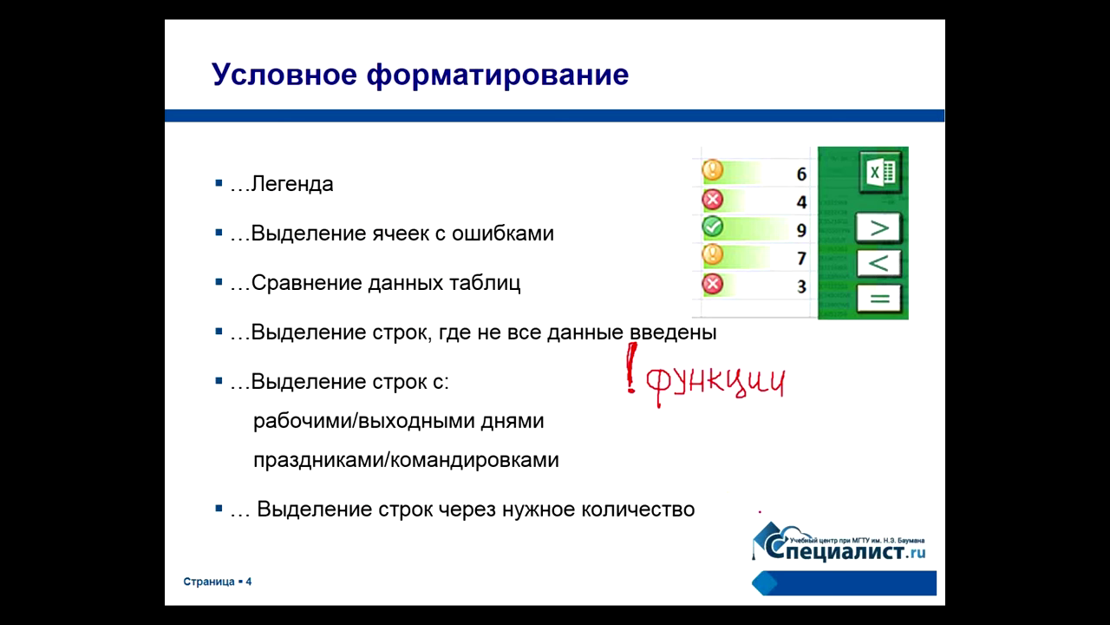
Switch briefly to Excel, then go back to the slideshow and advance two slides to the business-analytics course
key("alt+Tab")
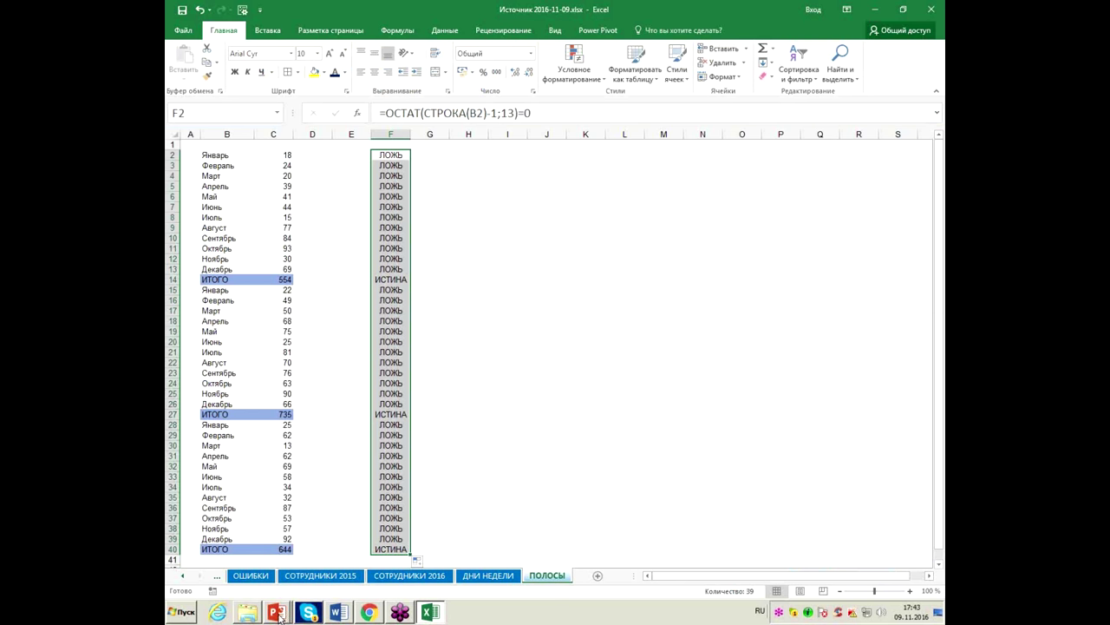
left_click(280, 612)
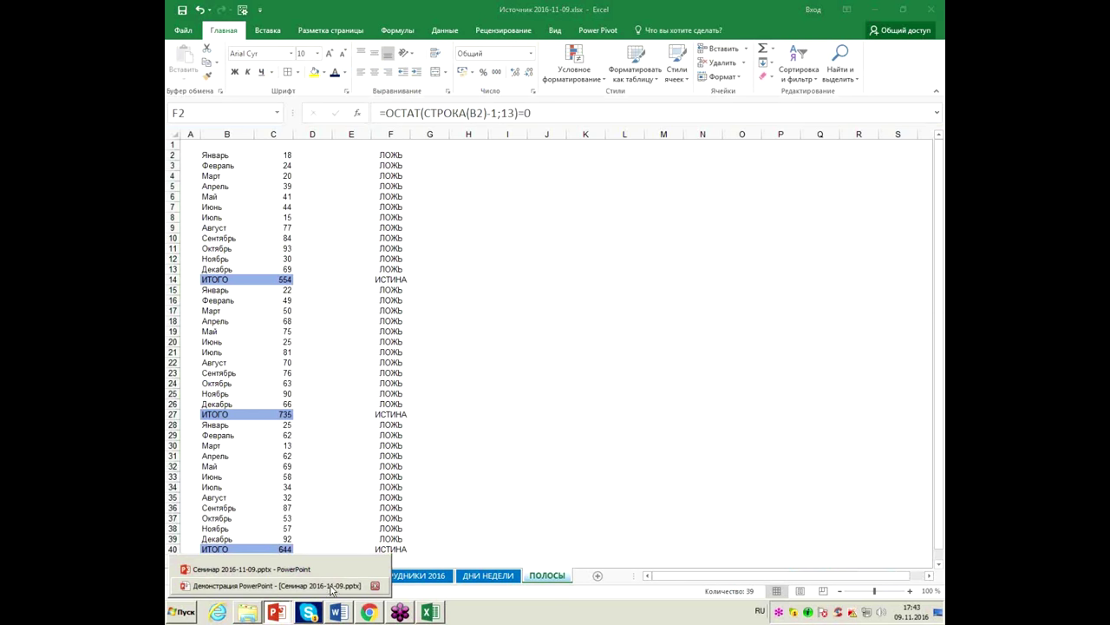
left_click(332, 587)
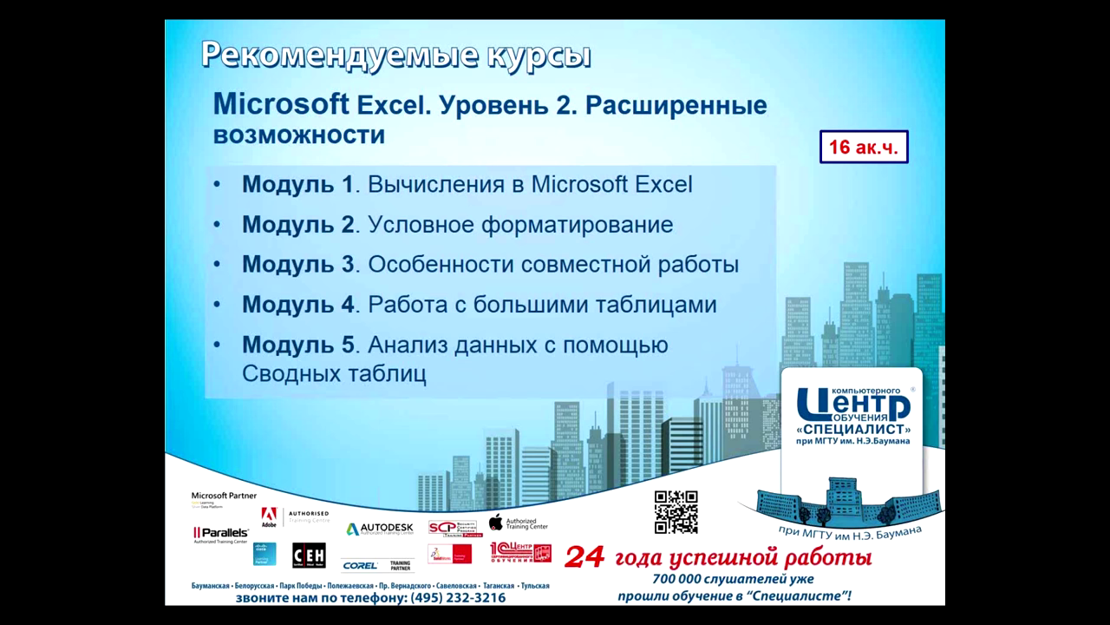
key("Right")
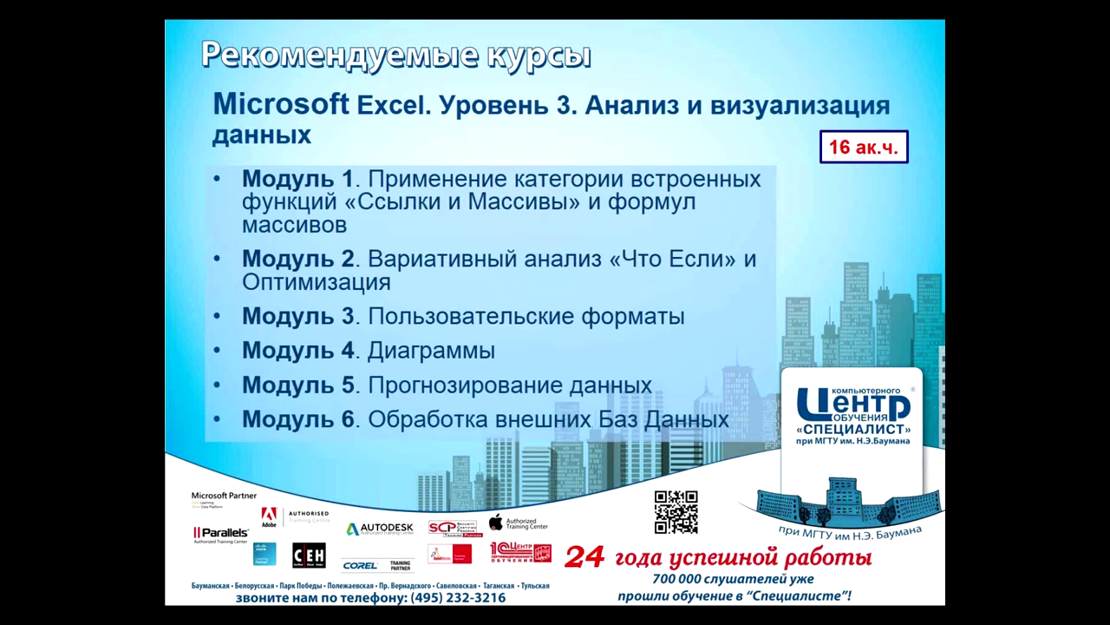
key("Right")
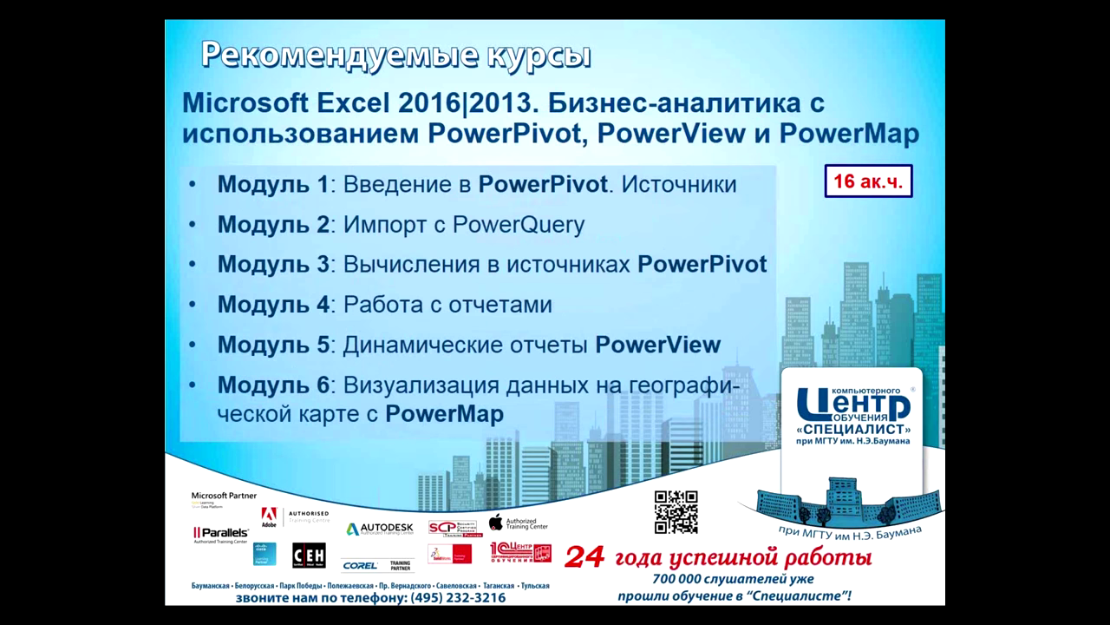